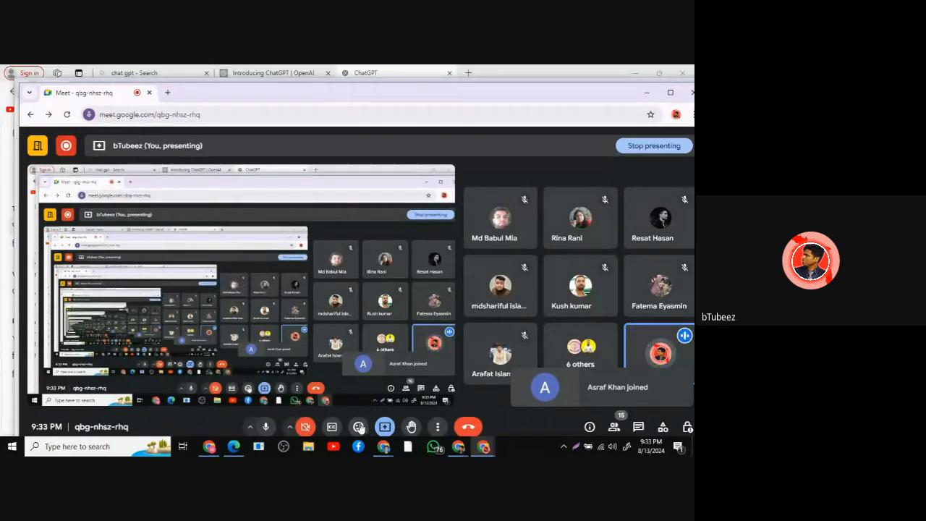
# Switch to the Chrome window with the admission form, open Canva in a new tab, and close the old Canva tab.
pyautogui.moveTo(475, 448)
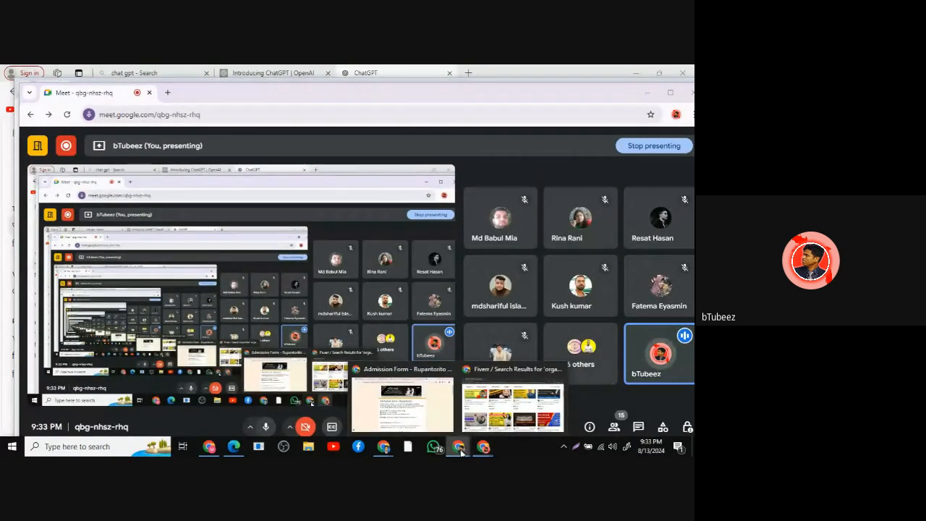
pyautogui.click(402, 398)
pyautogui.click(589, 74)
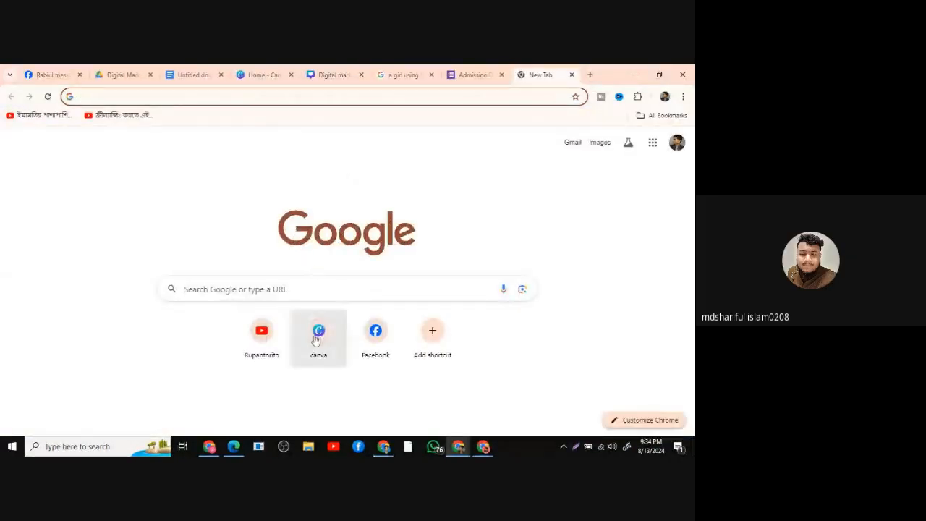
pyautogui.click(319, 334)
pyautogui.click(291, 75)
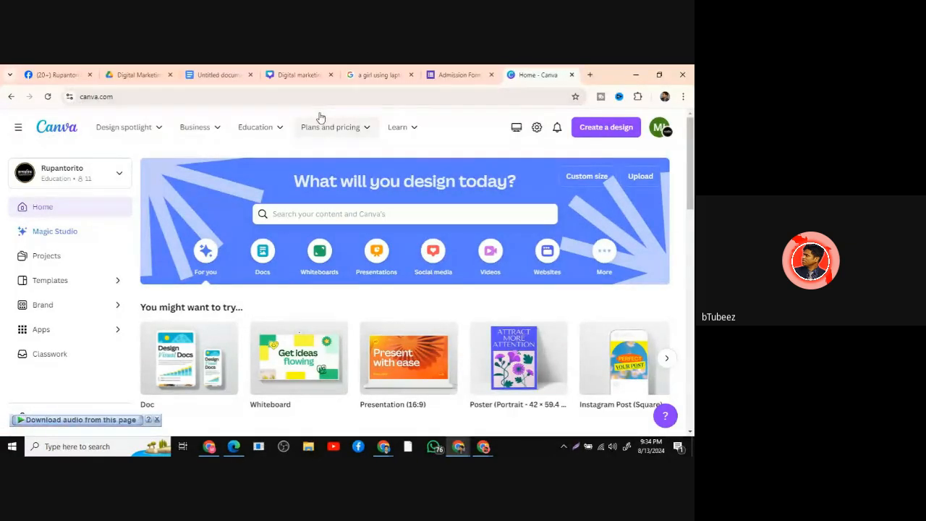
pyautogui.moveTo(145, 115)
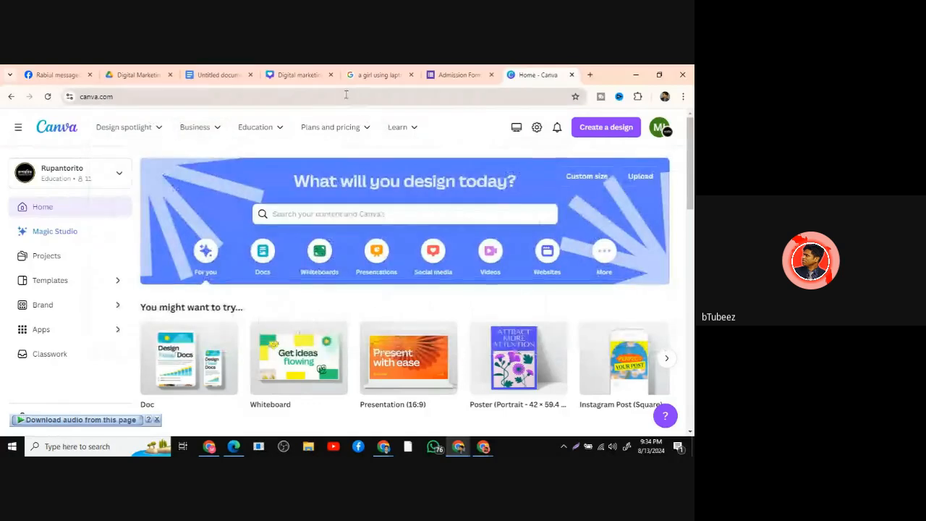
pyautogui.click(233, 96)
pyautogui.moveTo(216, 119)
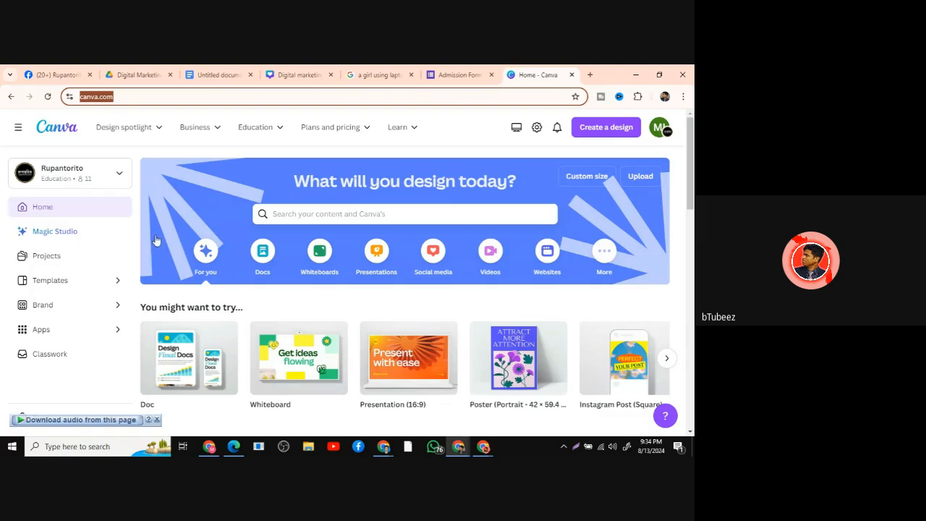
pyautogui.click(164, 96)
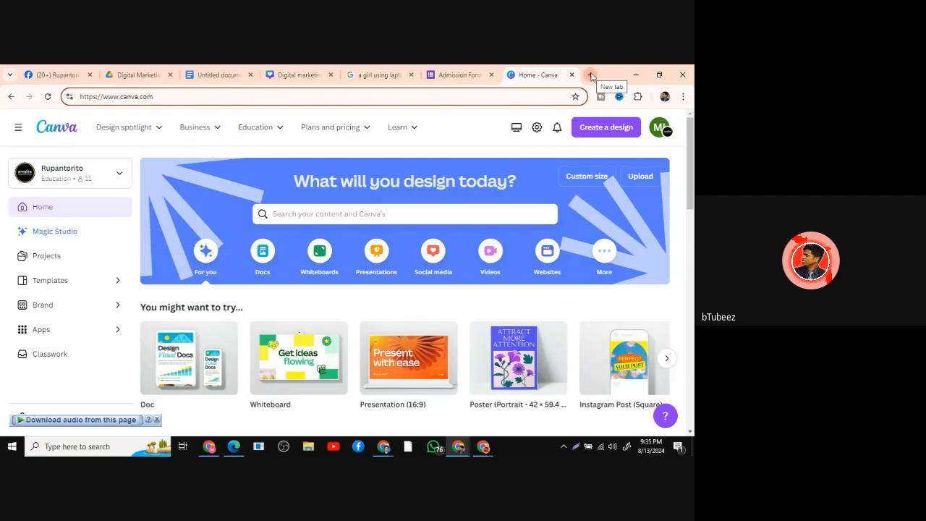
# Search Google for "fiverr gig image size" in a new tab and highlight the recommended dimensions.
pyautogui.click(591, 76)
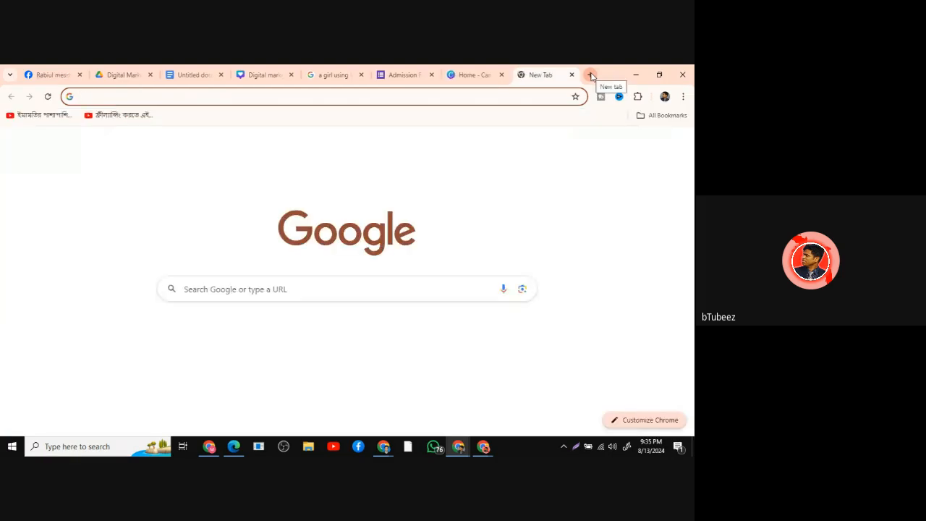
pyautogui.click(311, 96)
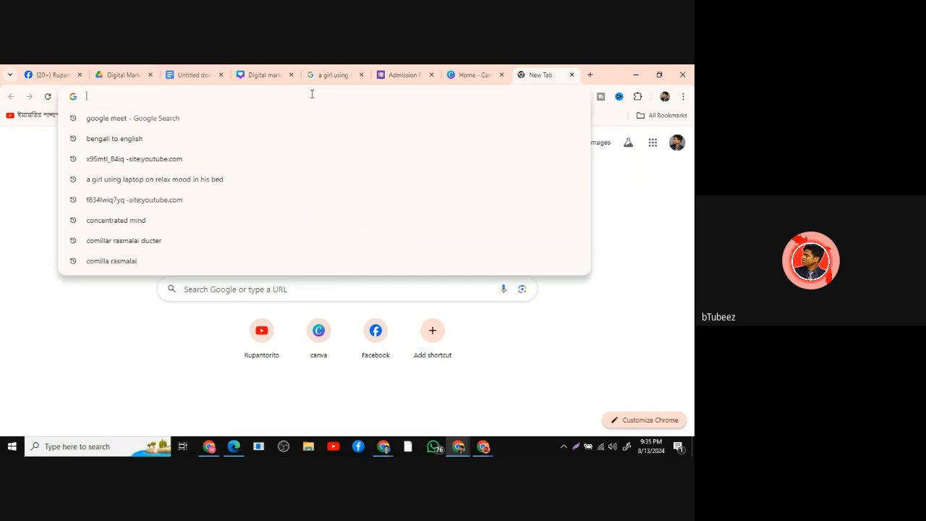
pyautogui.write('fiverr')
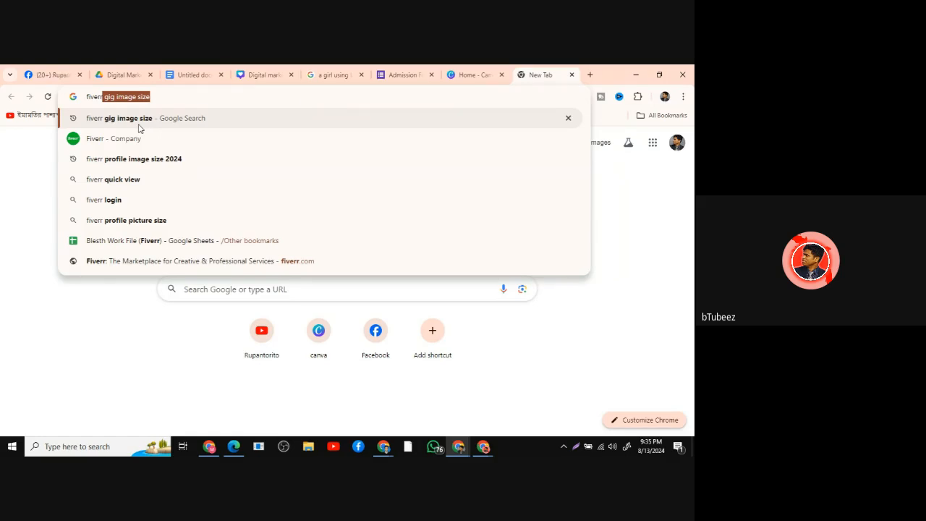
pyautogui.click(139, 122)
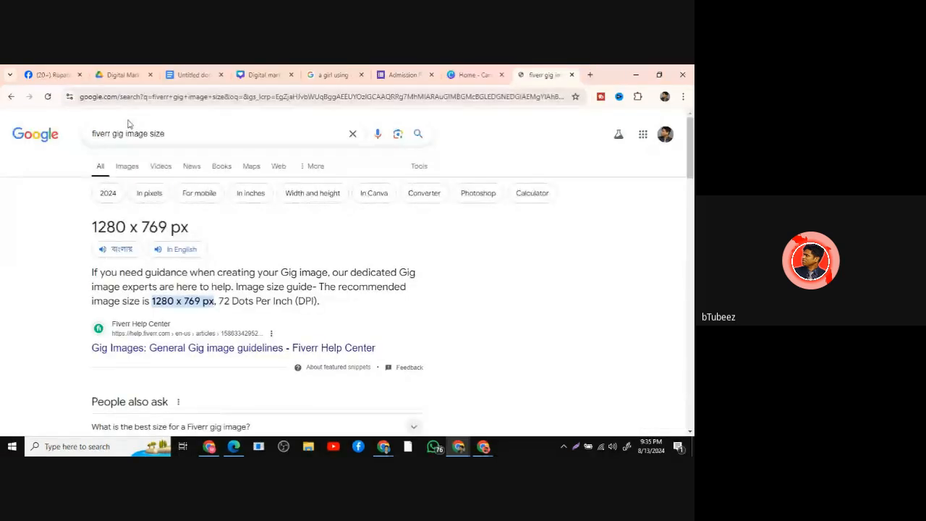
pyautogui.moveTo(89, 230); pyautogui.dragTo(199, 232)
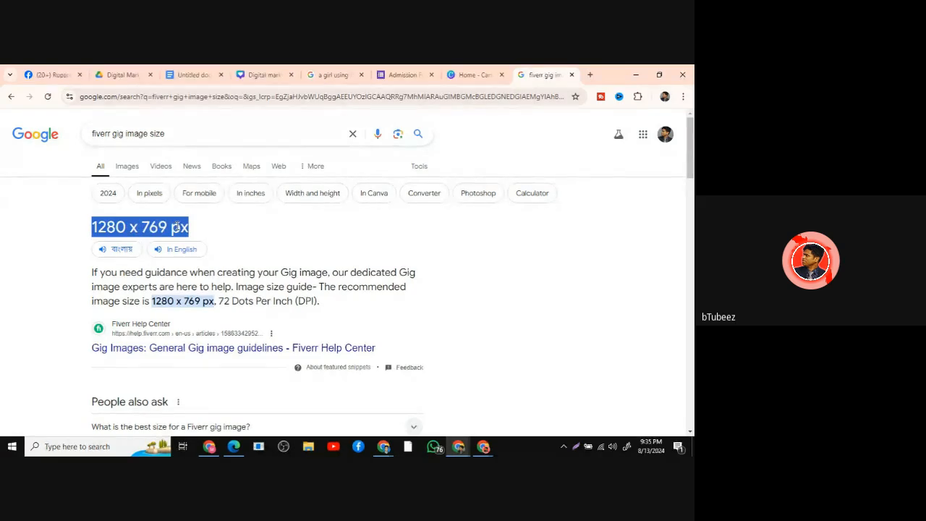
# Create a new custom-size Canva design 1280 px wide and 769 px high.
pyautogui.click(482, 77)
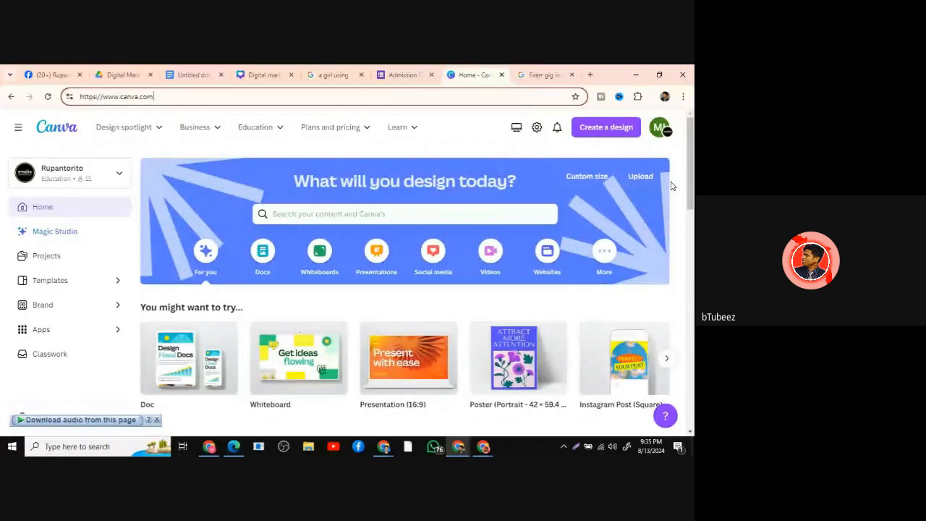
pyautogui.click(587, 177)
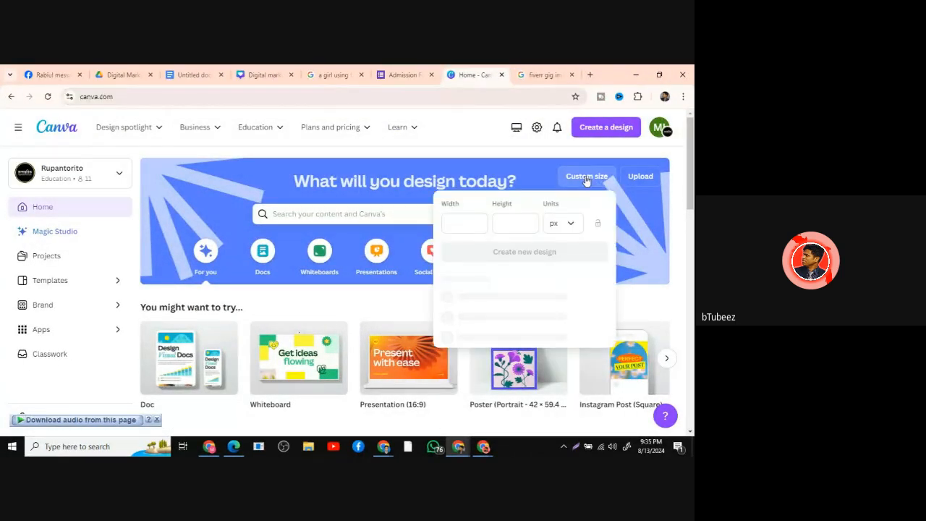
pyautogui.click(455, 220)
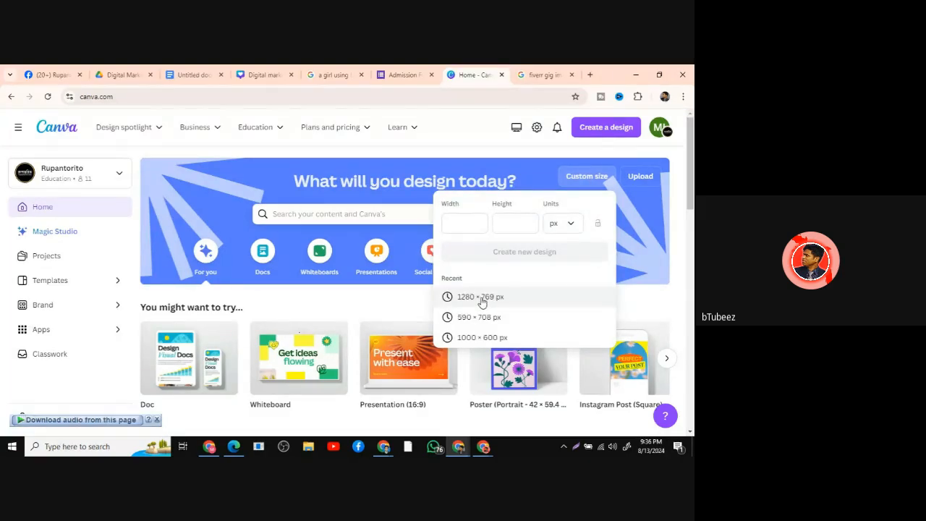
pyautogui.click(463, 222)
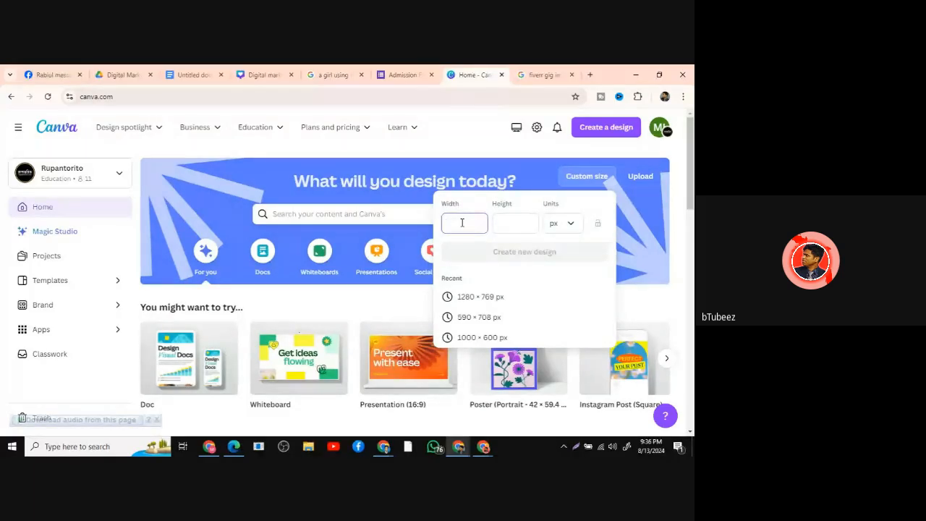
pyautogui.write('1280')
pyautogui.click(508, 222)
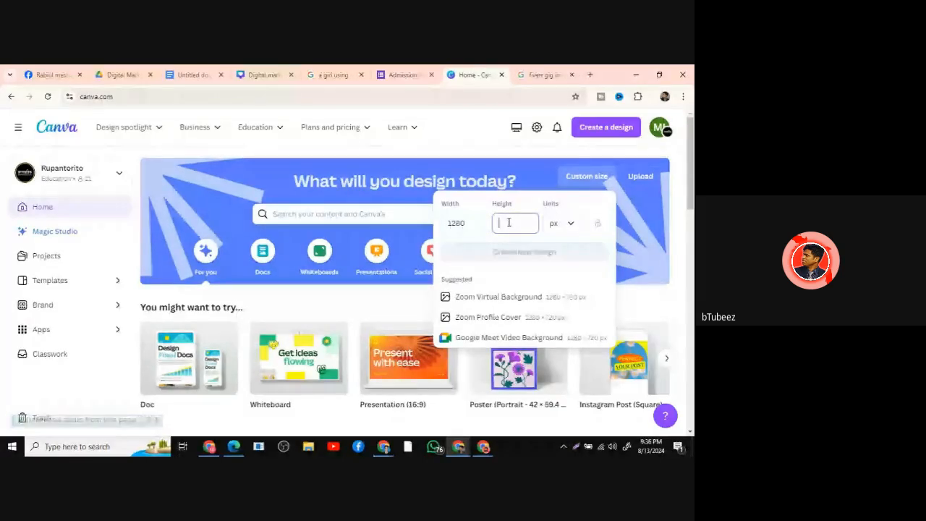
pyautogui.write('768')
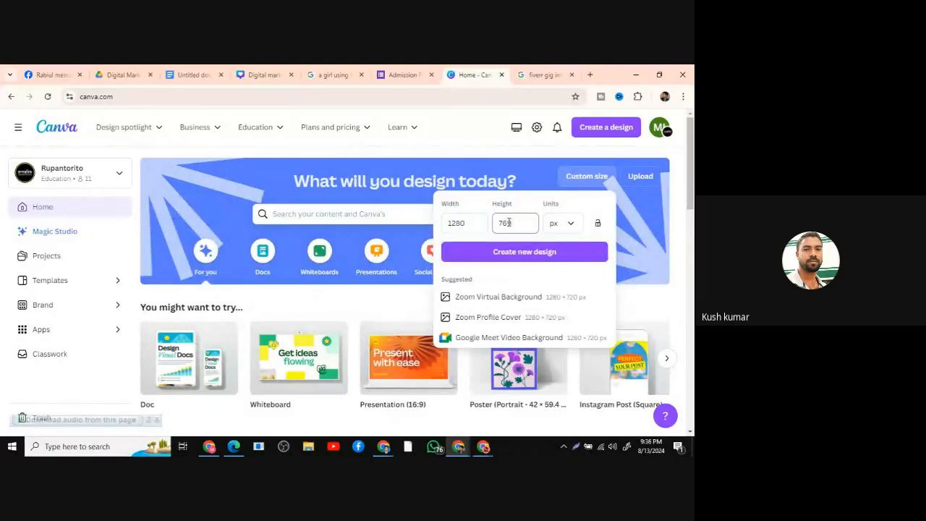
pyautogui.click(567, 251)
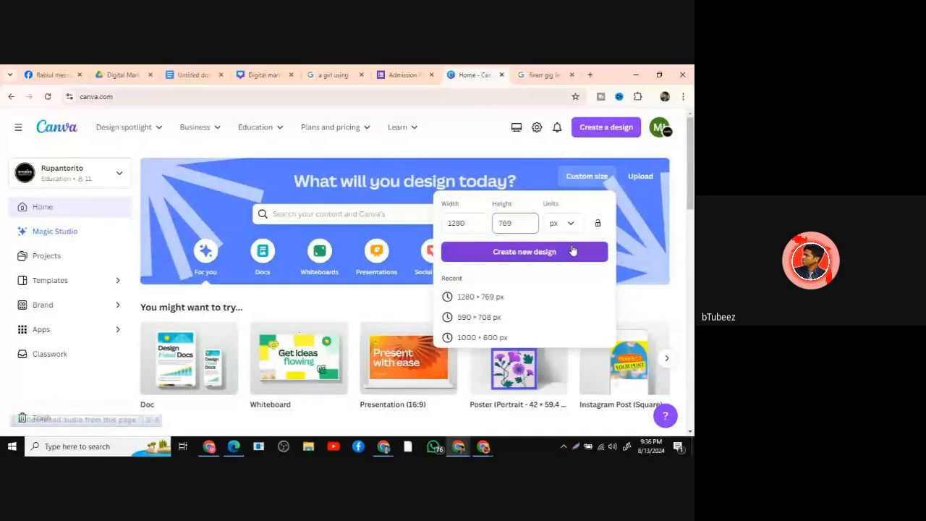
pyautogui.click(508, 253)
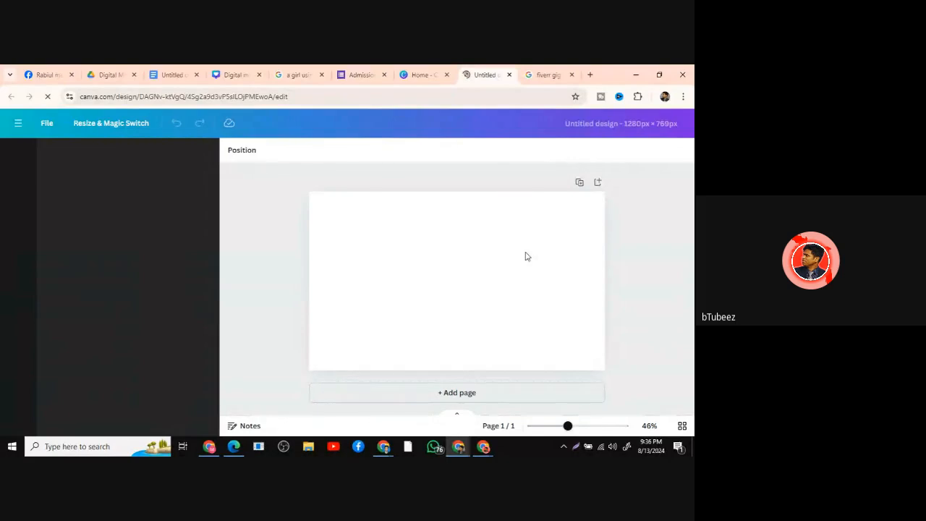
pyautogui.click(414, 246)
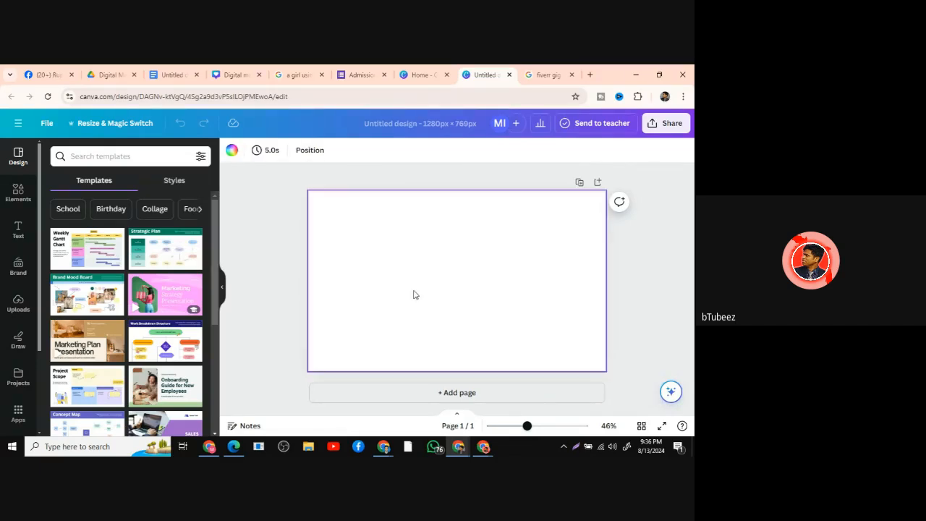
# Search the design templates for "Facebook marketing" and browse the designs offered.
pyautogui.click(82, 156)
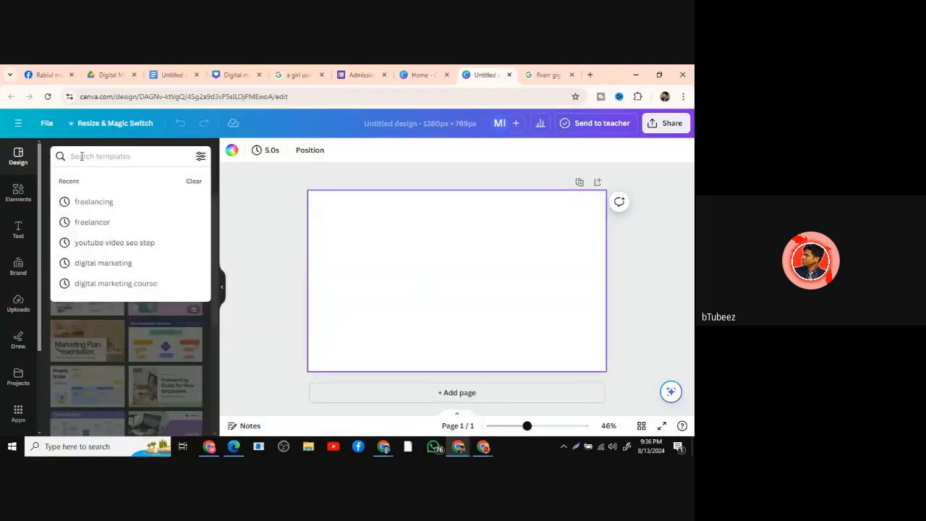
pyautogui.write('book')
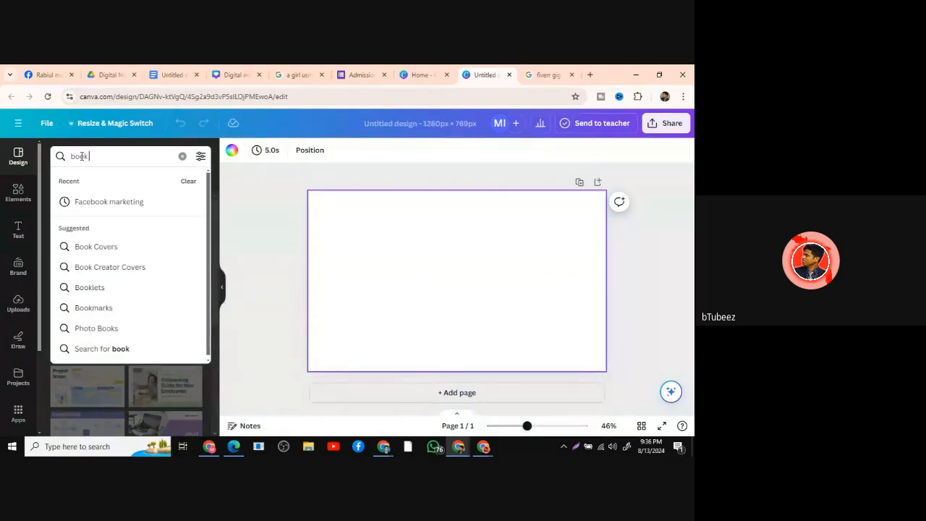
pyautogui.click(120, 200)
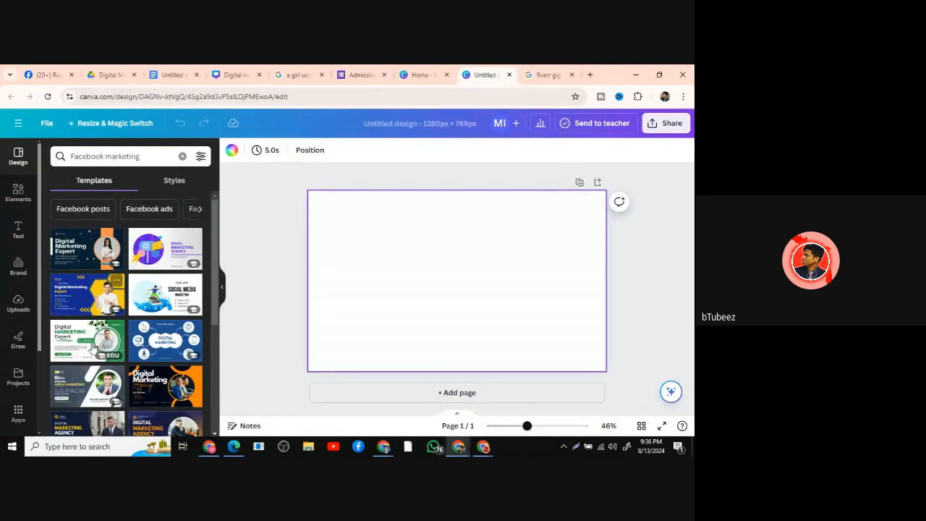
pyautogui.scroll(-3, 116, 283)
pyautogui.scroll(-3, 132, 331)
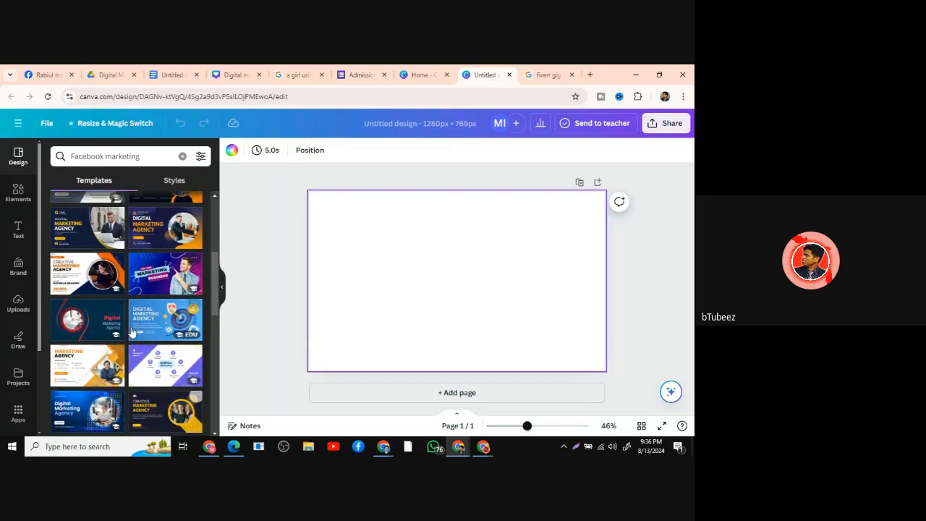
pyautogui.scroll(-3, 132, 331)
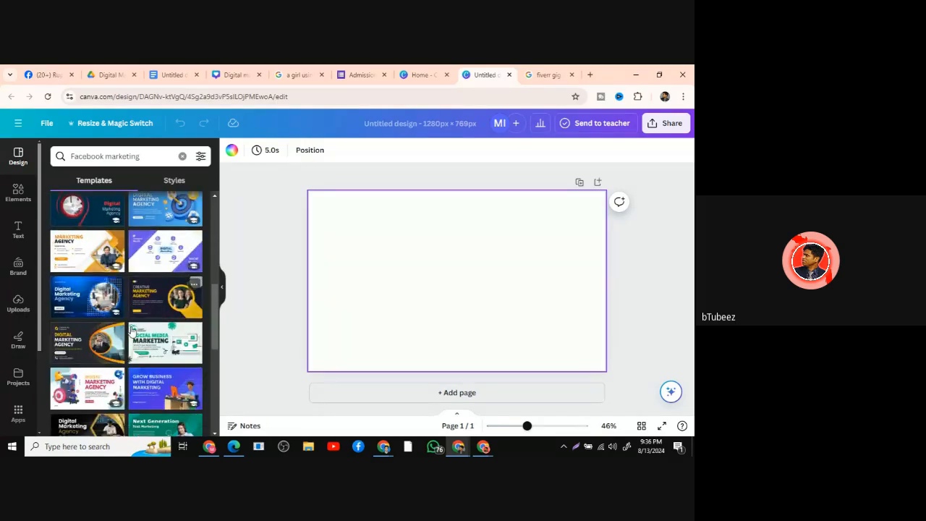
pyautogui.scroll(-5, 133, 331)
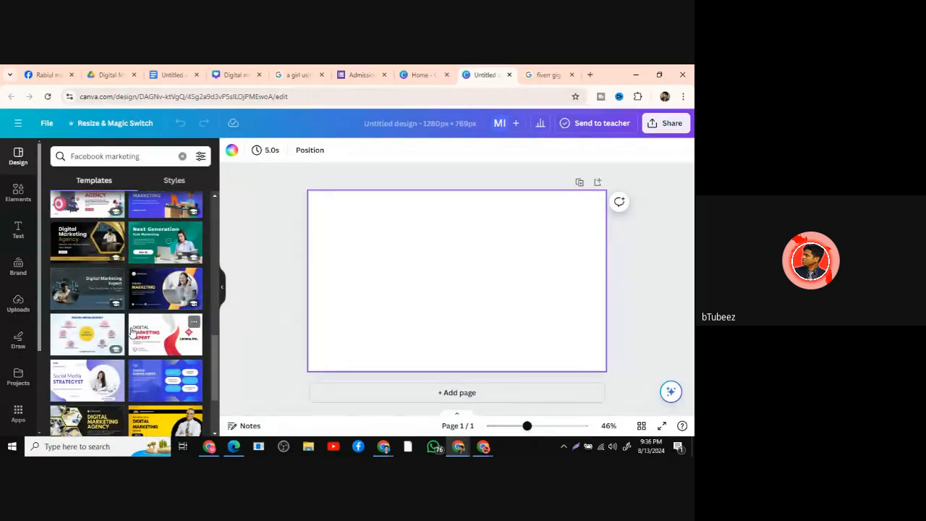
pyautogui.scroll(-3, 132, 331)
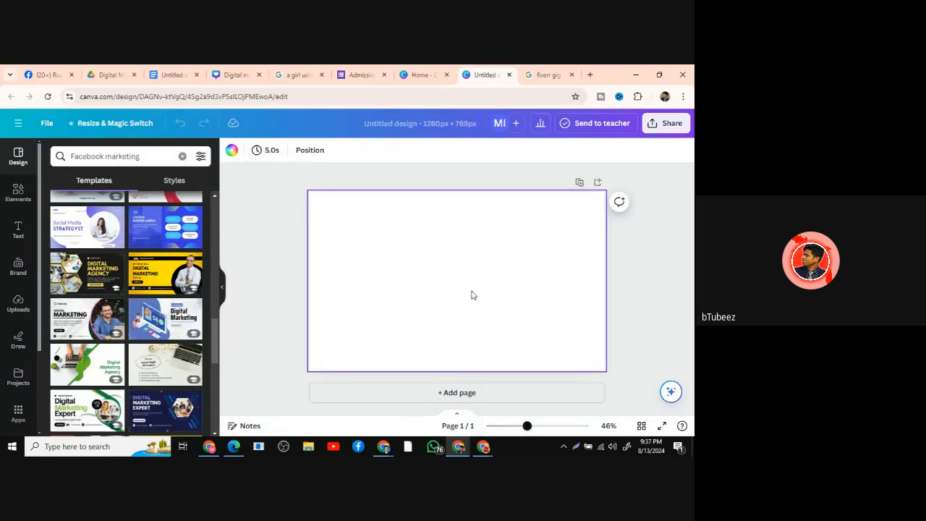
pyautogui.scroll(5, 143, 297)
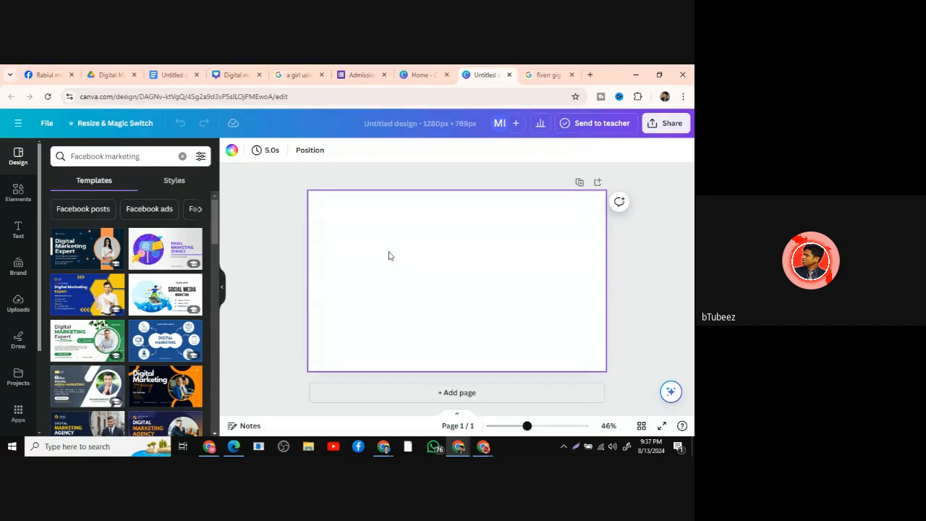
# Add a heading to the blank page with the text "Book Promotion".
pyautogui.click(20, 235)
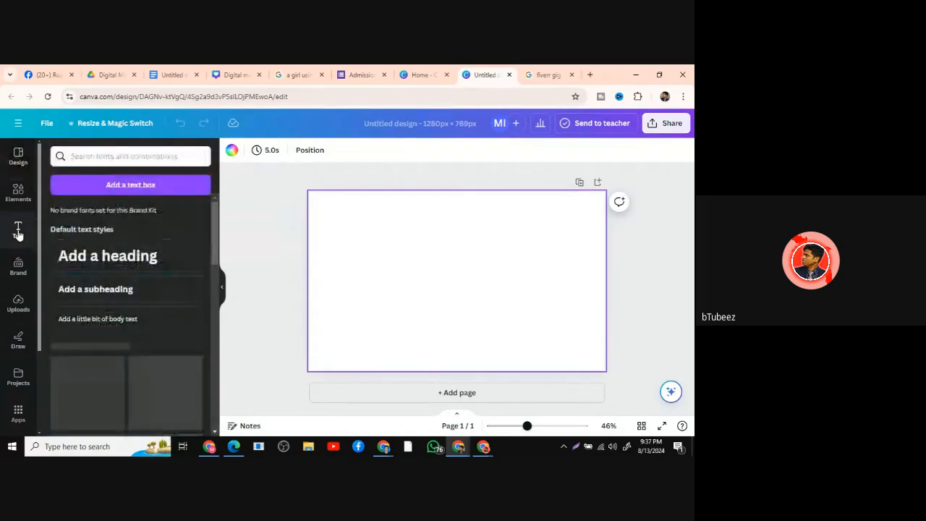
pyautogui.click(56, 246)
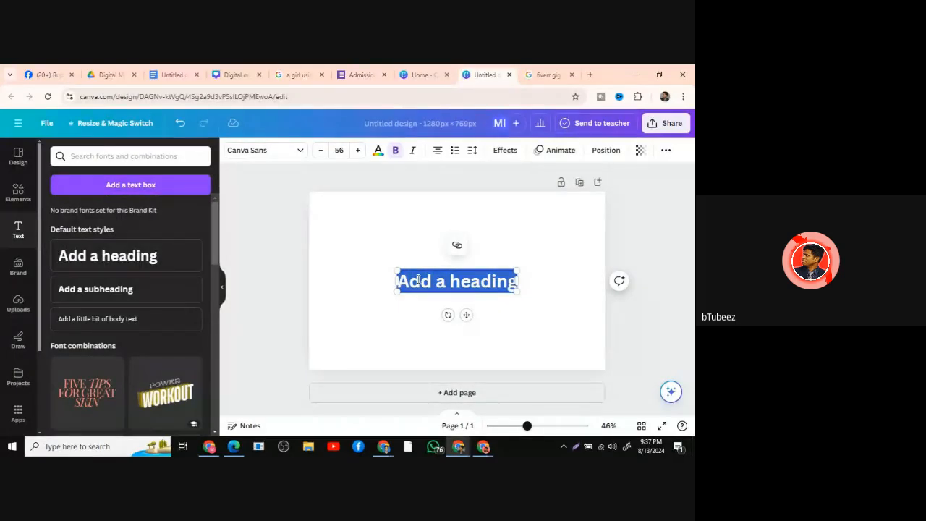
pyautogui.doubleClick(454, 277)
pyautogui.tripleClick(445, 278)
pyautogui.write('B')
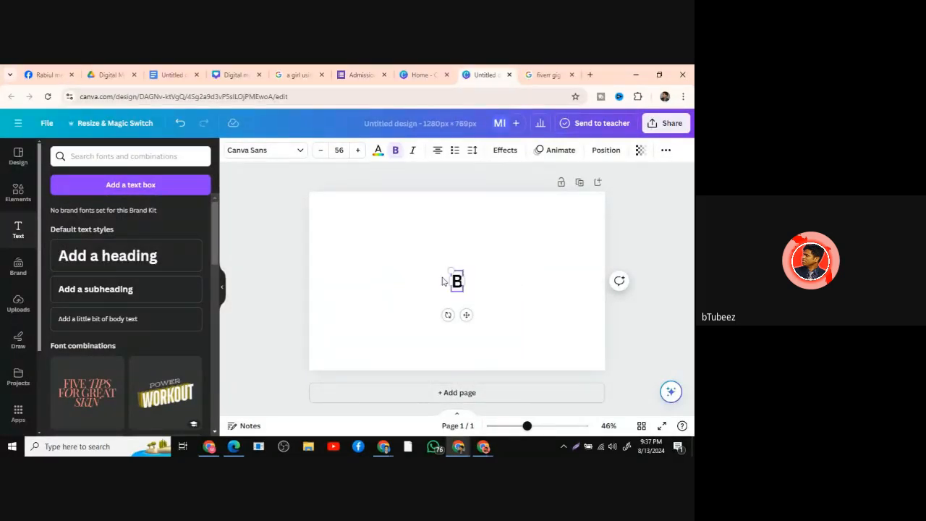
pyautogui.write('ook P')
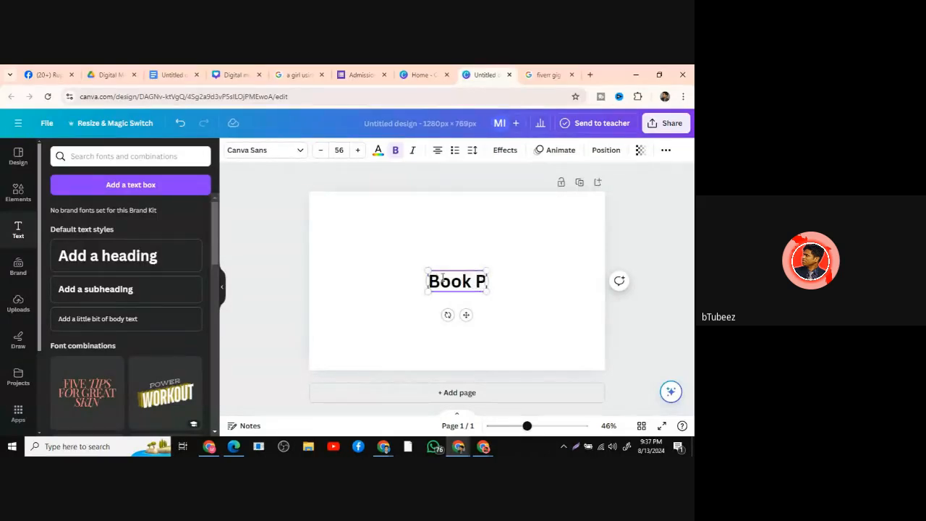
pyautogui.write('romotion')
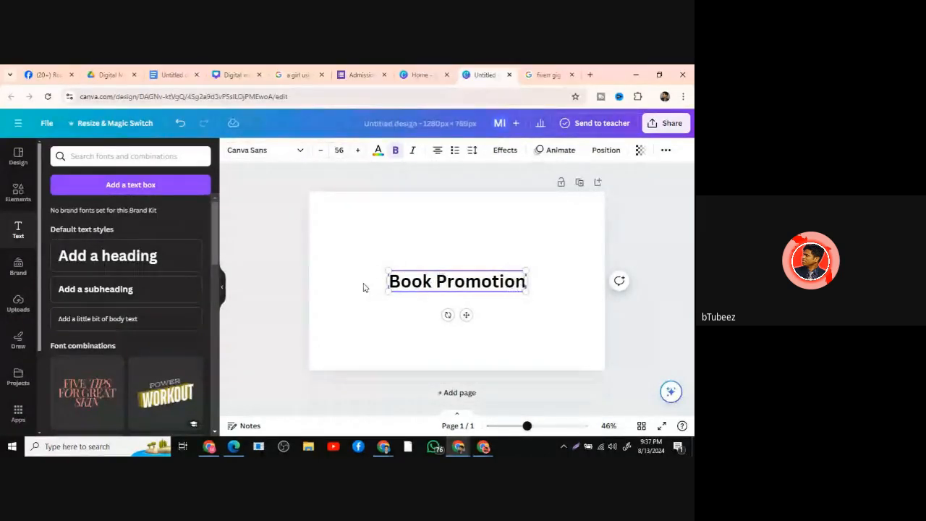
pyautogui.click(368, 306)
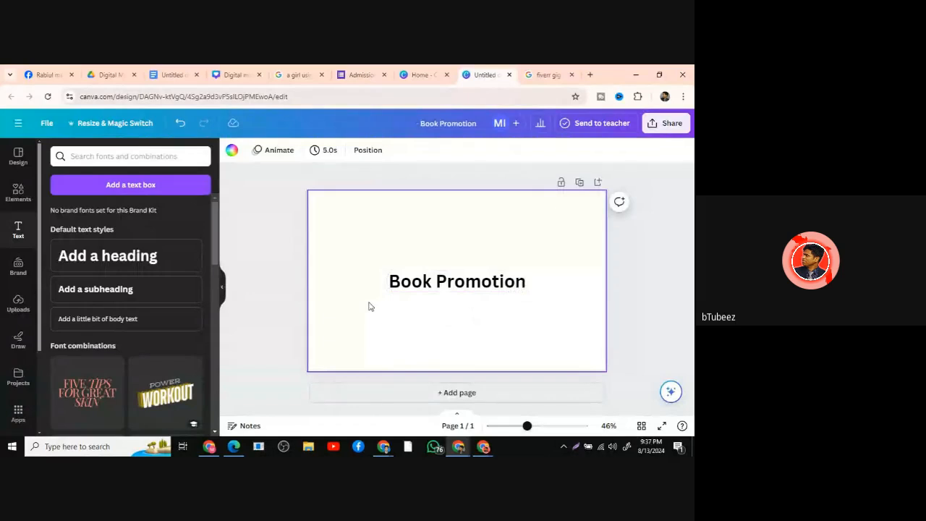
# Open a new incognito browser window.
pyautogui.click(683, 96)
pyautogui.click(579, 172)
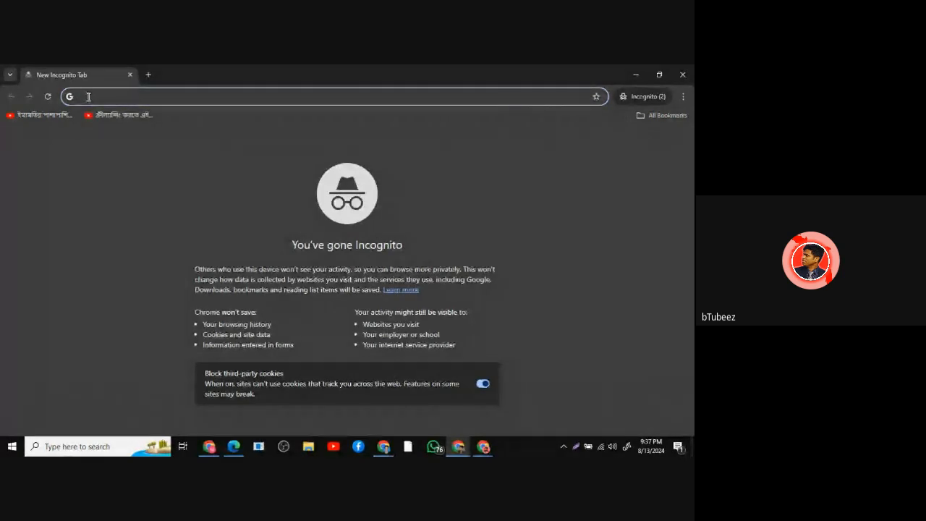
pyautogui.write('fi')
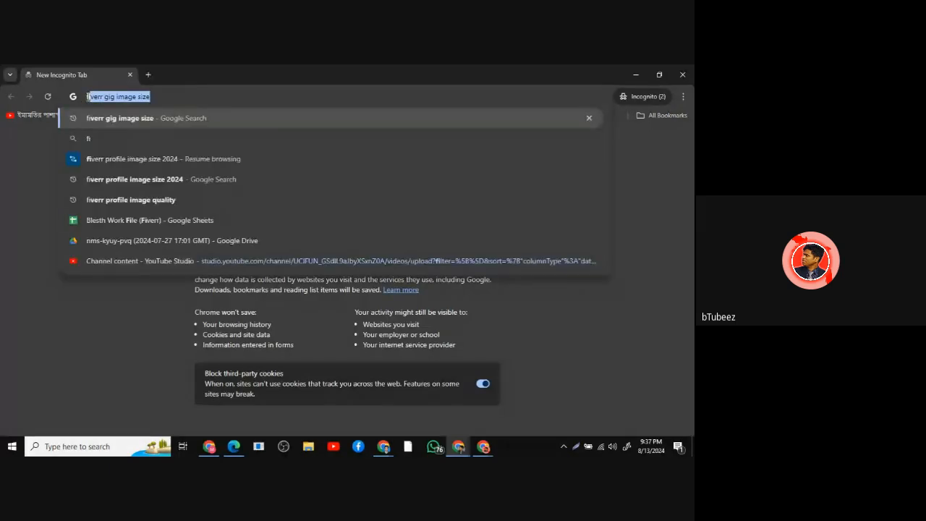
pyautogui.write('verr')
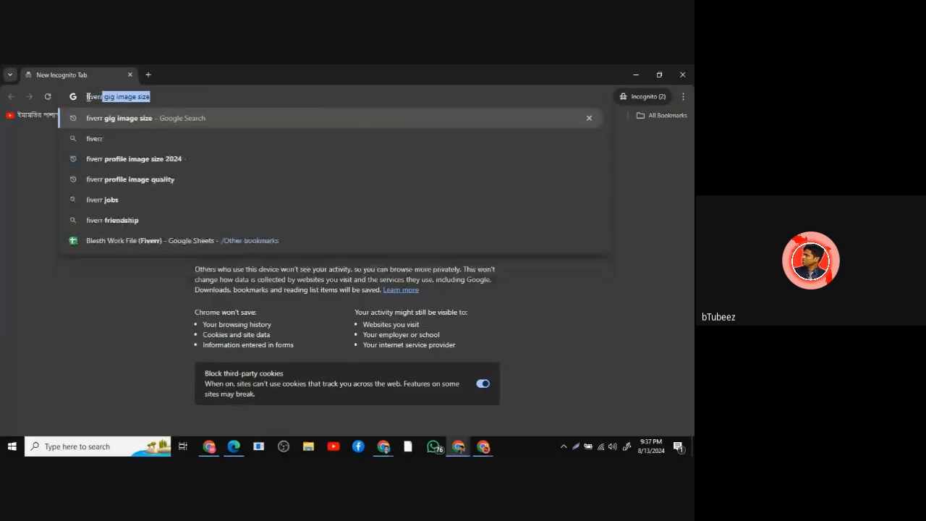
pyautogui.write('.com')
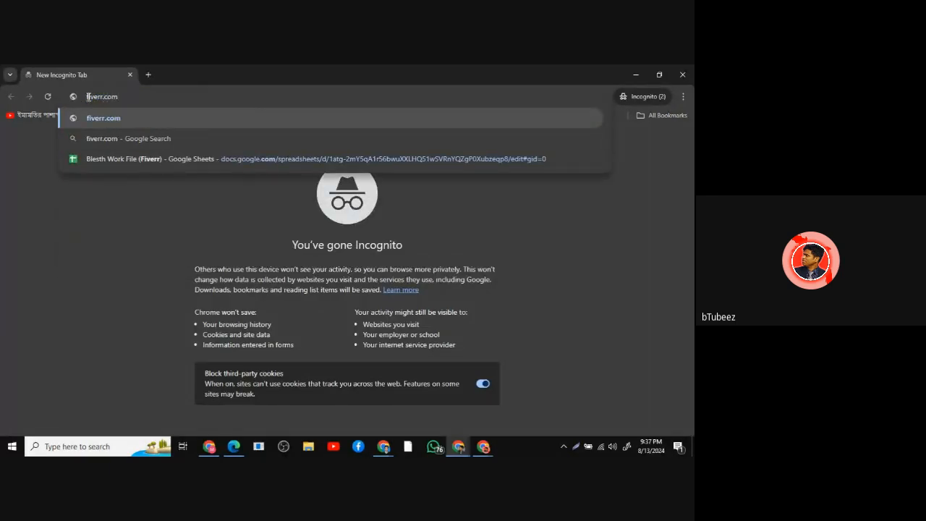
pyautogui.press('Return')
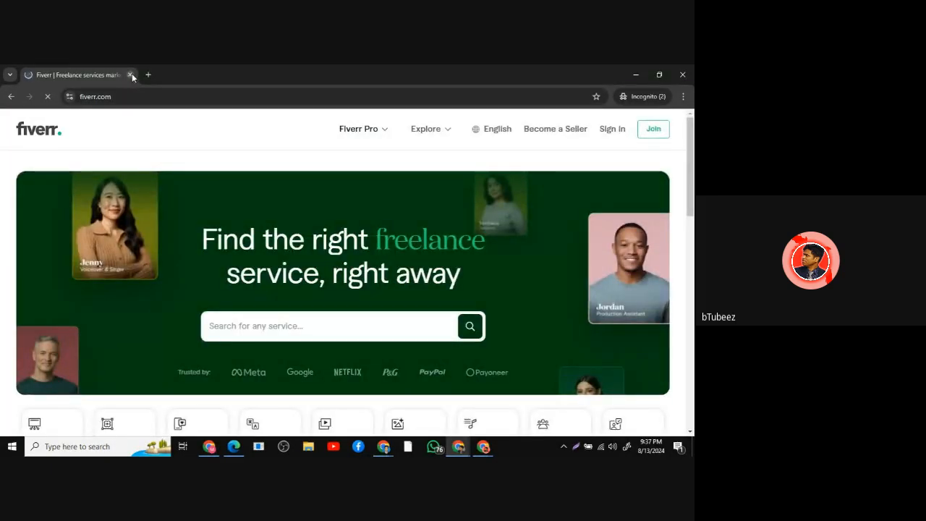
pyautogui.click(130, 75)
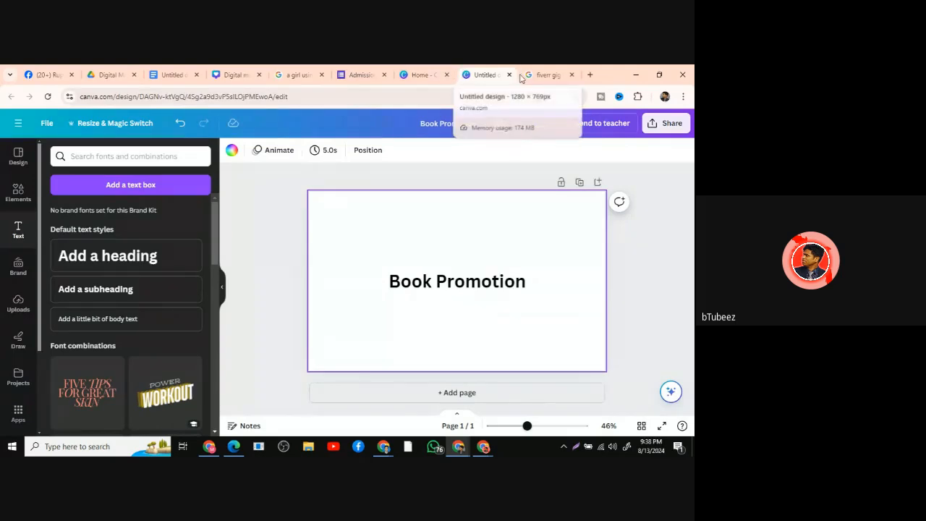
pyautogui.click(589, 74)
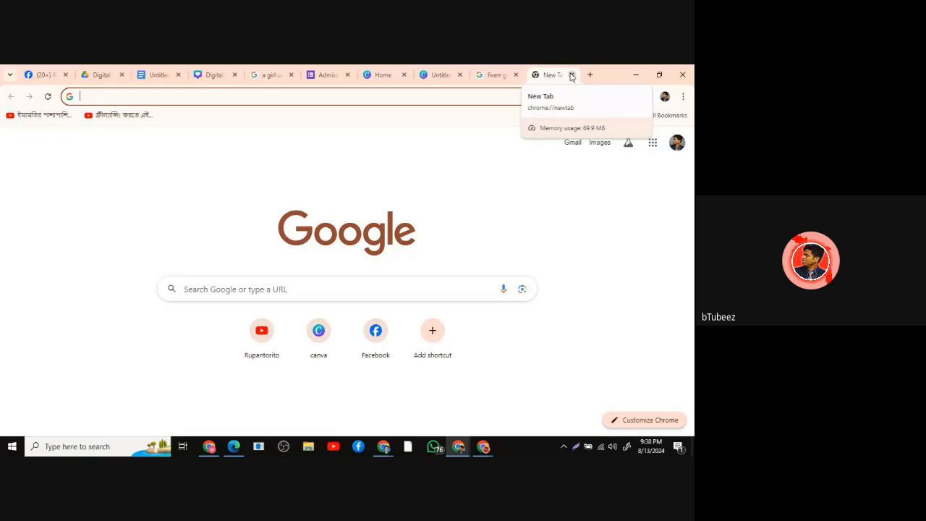
pyautogui.click(572, 74)
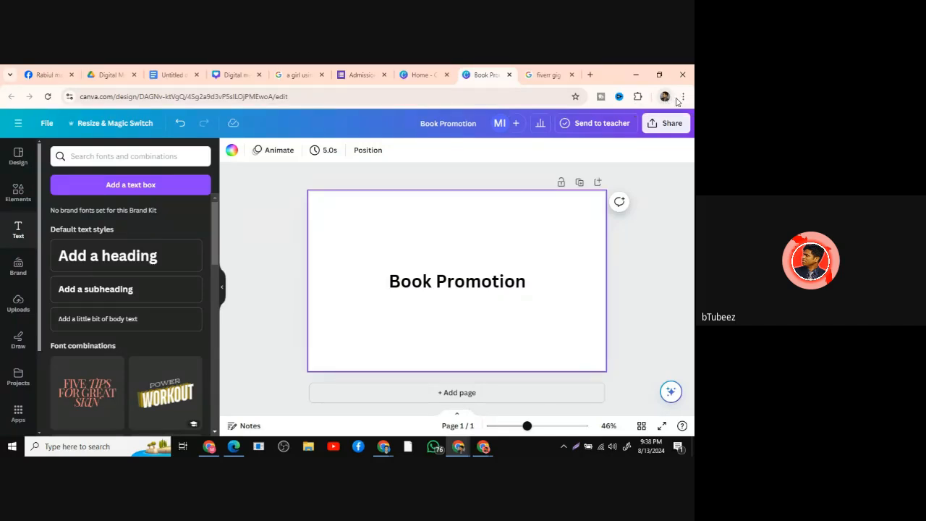
# Open fiverr.com in a new incognito browser window.
pyautogui.click(683, 97)
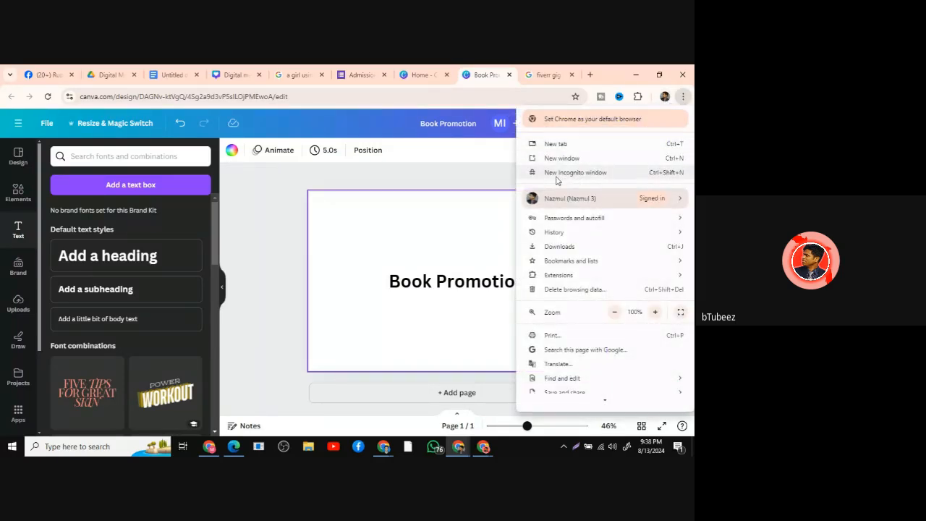
pyautogui.click(596, 174)
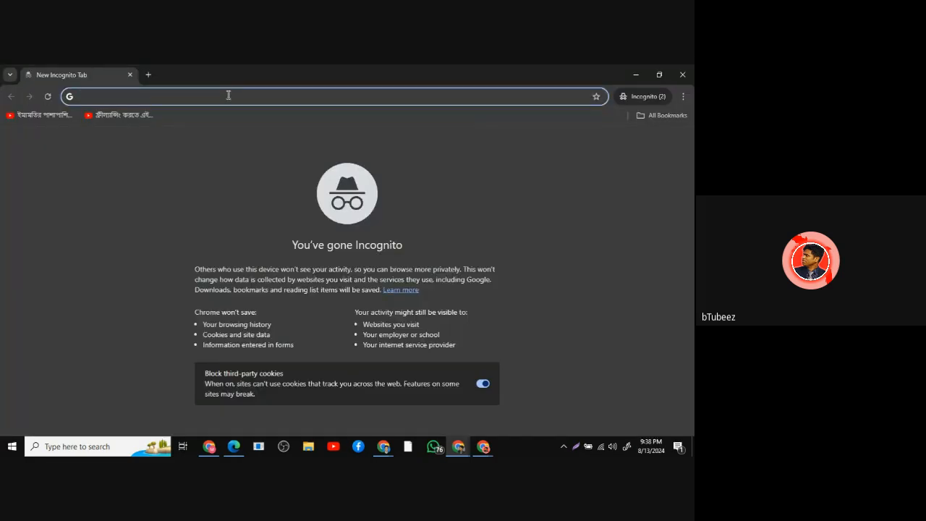
pyautogui.write('fiv')
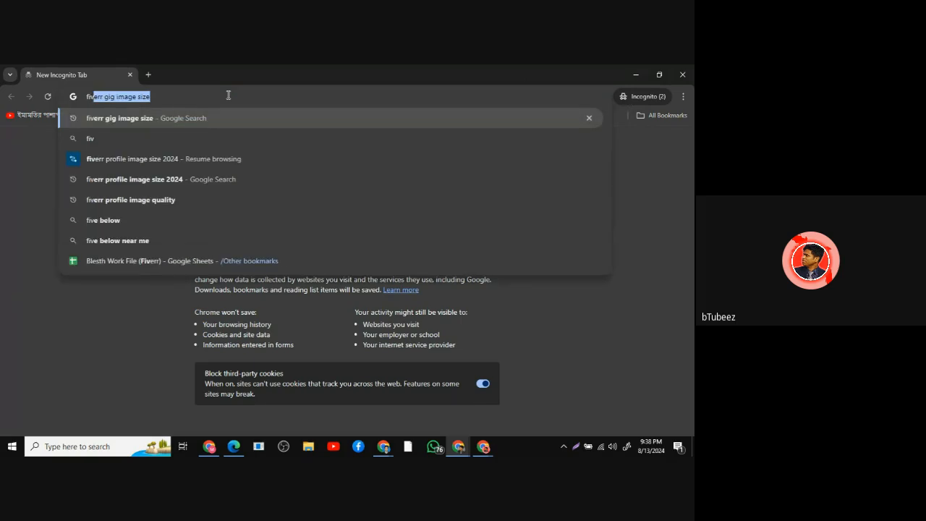
pyautogui.write('err')
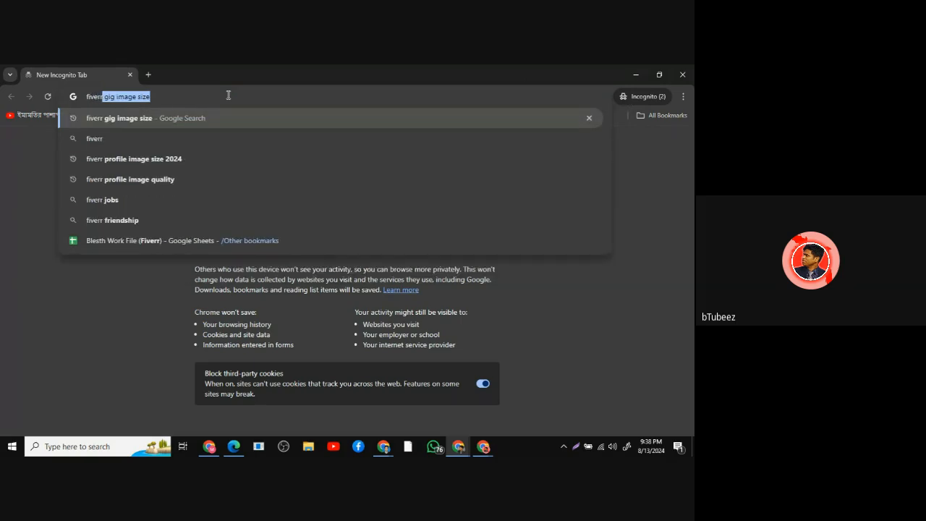
pyautogui.write('.com')
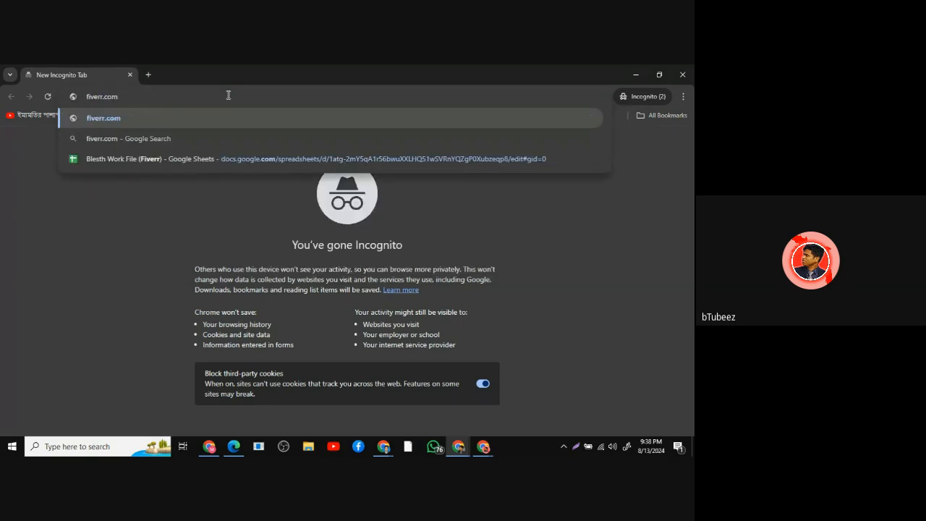
pyautogui.press('Return')
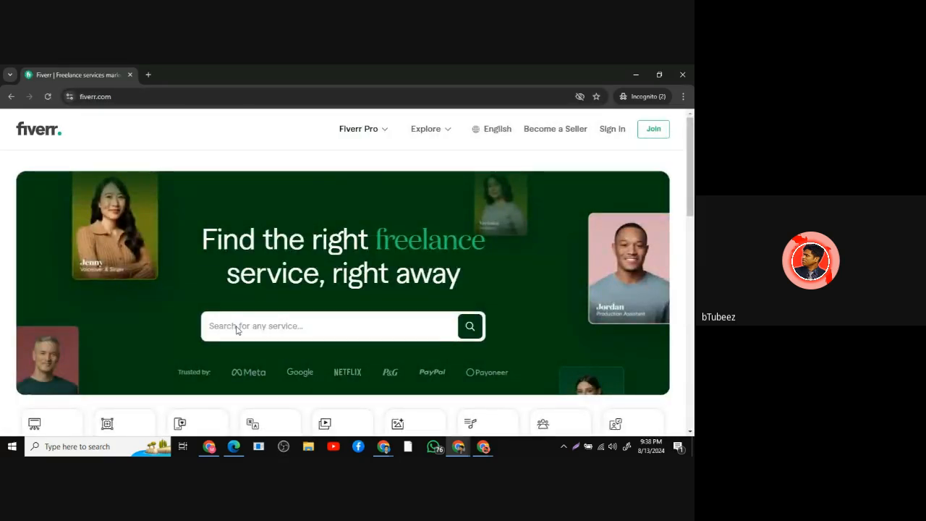
# Search Fiverr's services for "amazon book marketing".
pyautogui.click(237, 326)
pyautogui.write('amazon b')
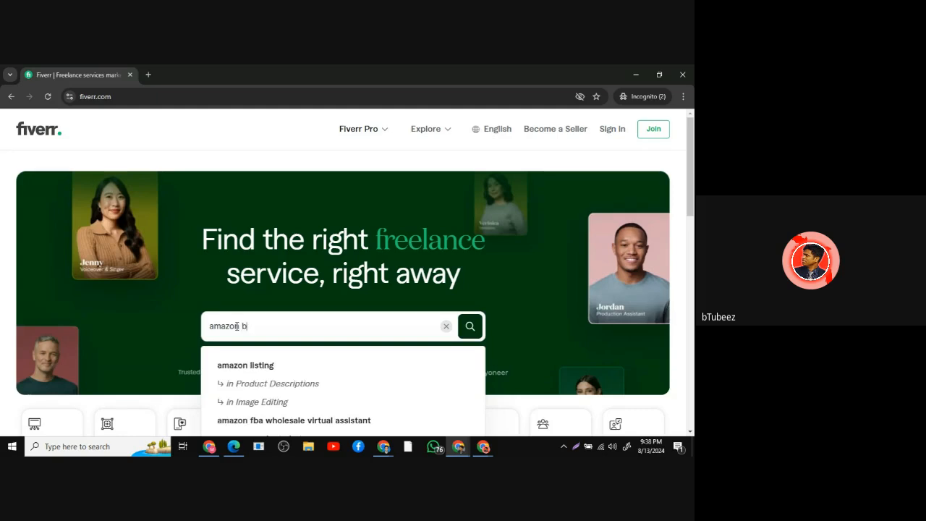
pyautogui.write('ook ma')
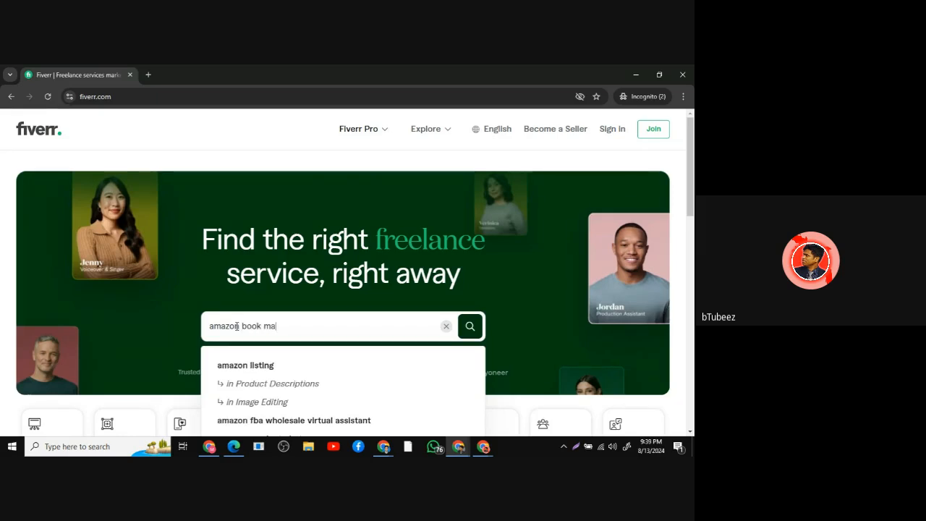
pyautogui.write('rketing')
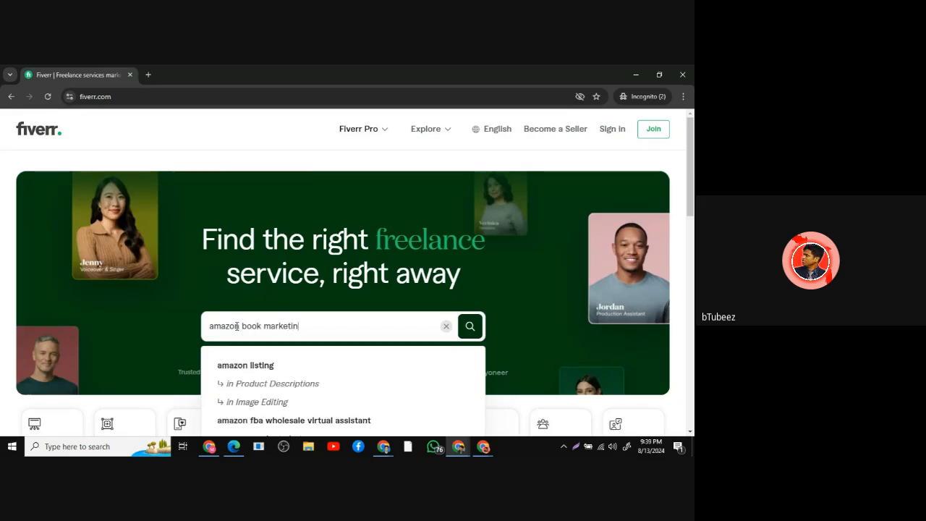
pyautogui.press('Return')
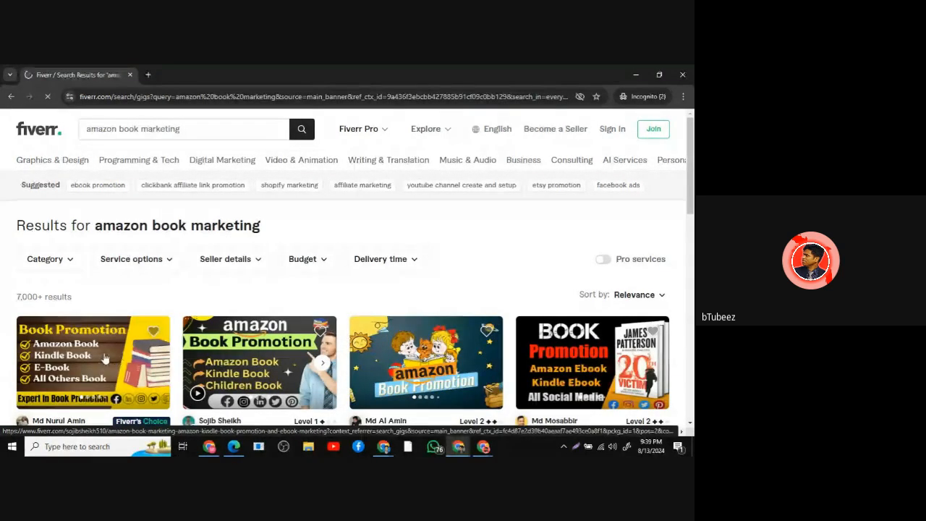
# Browse the gig thumbnails in the search results to examine how competing sellers design their book promotion images.
pyautogui.scroll(-1, 105, 358)
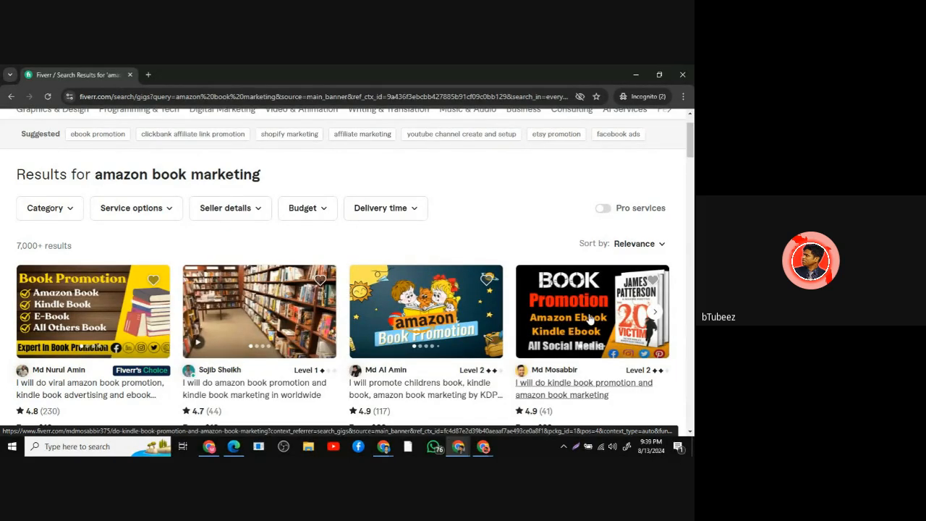
pyautogui.scroll(-5, 578, 315)
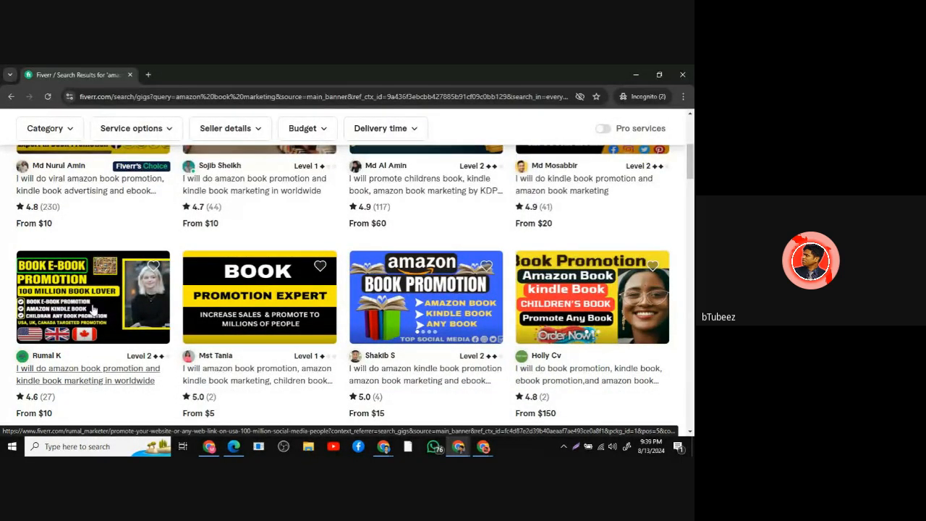
pyautogui.scroll(-3, 92, 310)
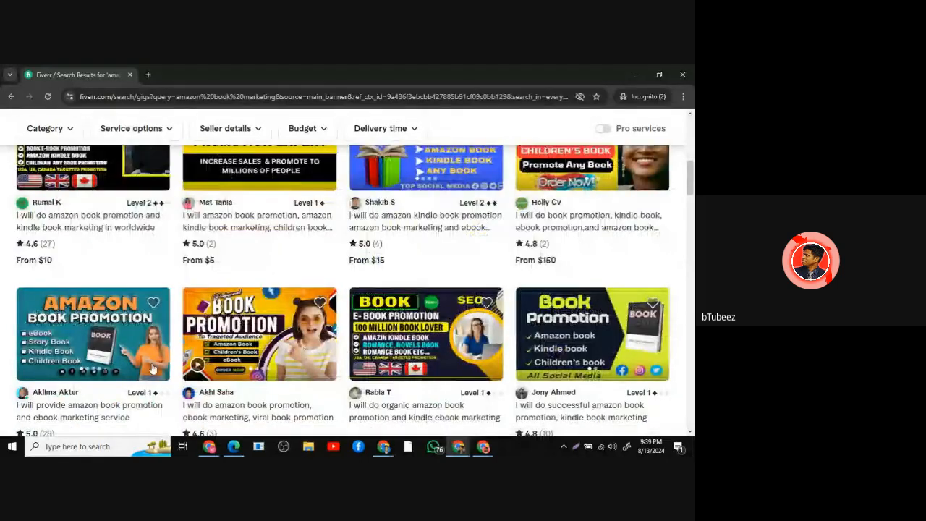
pyautogui.scroll(-8, 153, 369)
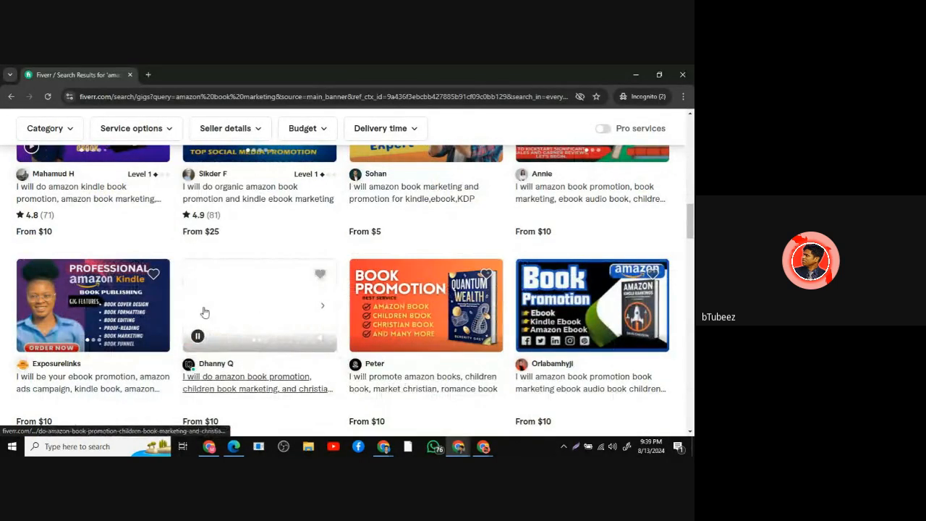
pyautogui.scroll(10, 204, 311)
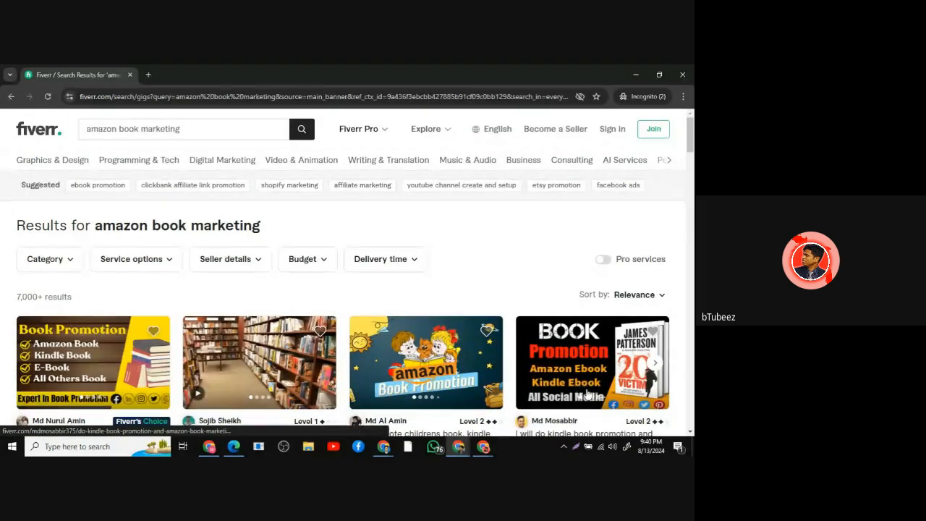
pyautogui.scroll(-2, 566, 378)
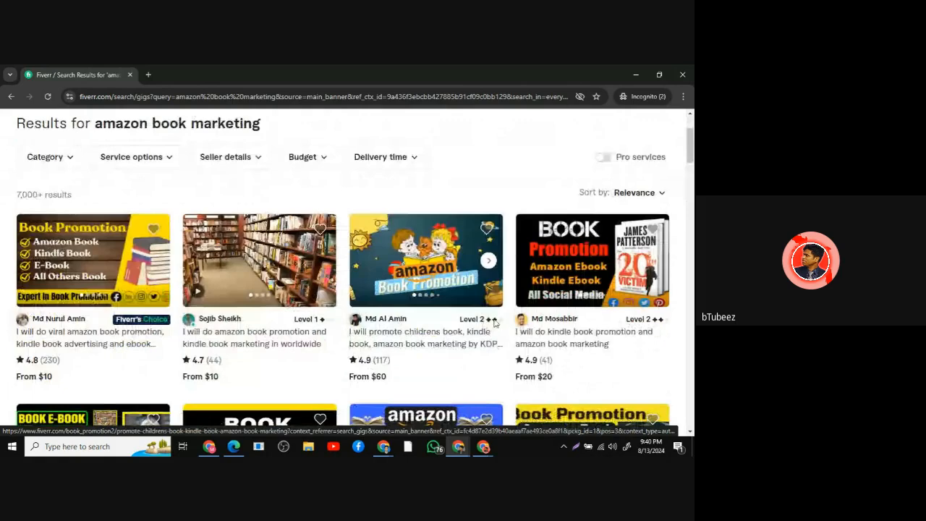
pyautogui.scroll(-3, 520, 329)
pyautogui.scroll(-2, 541, 336)
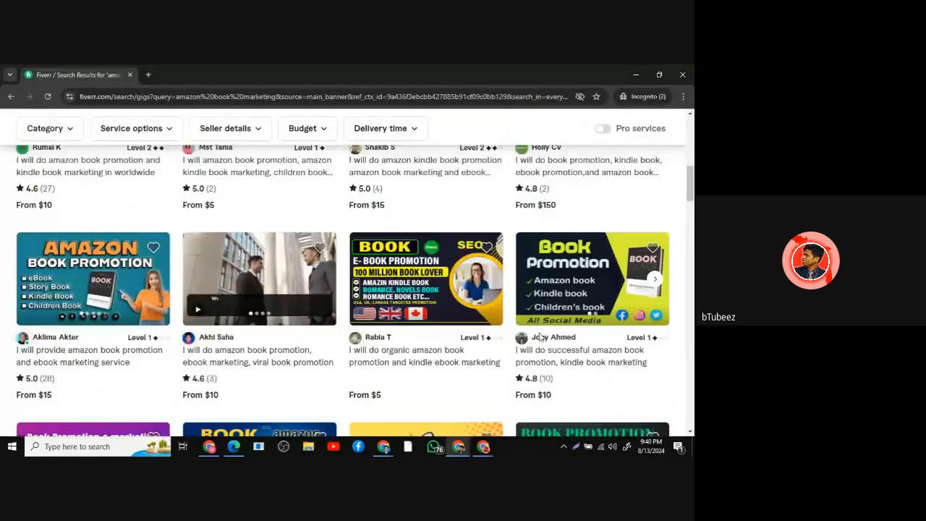
pyautogui.scroll(-5, 541, 337)
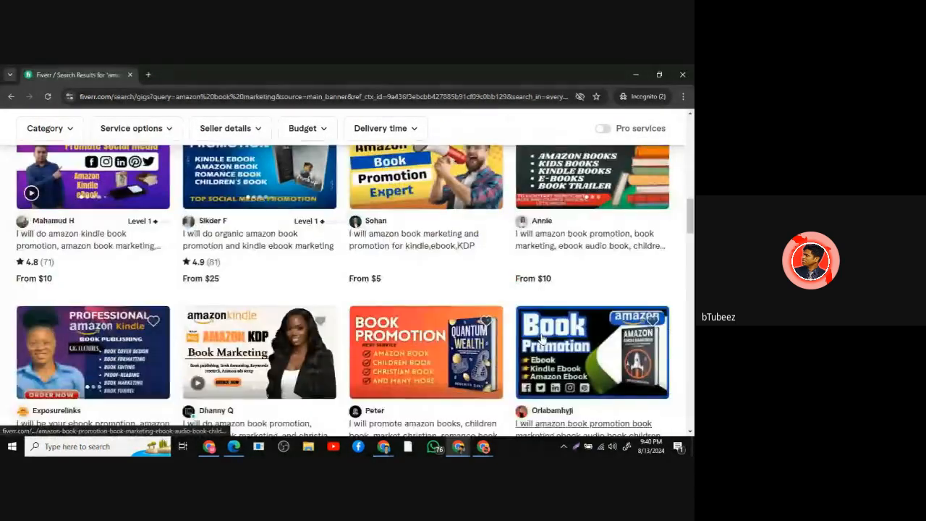
pyautogui.scroll(-4, 541, 339)
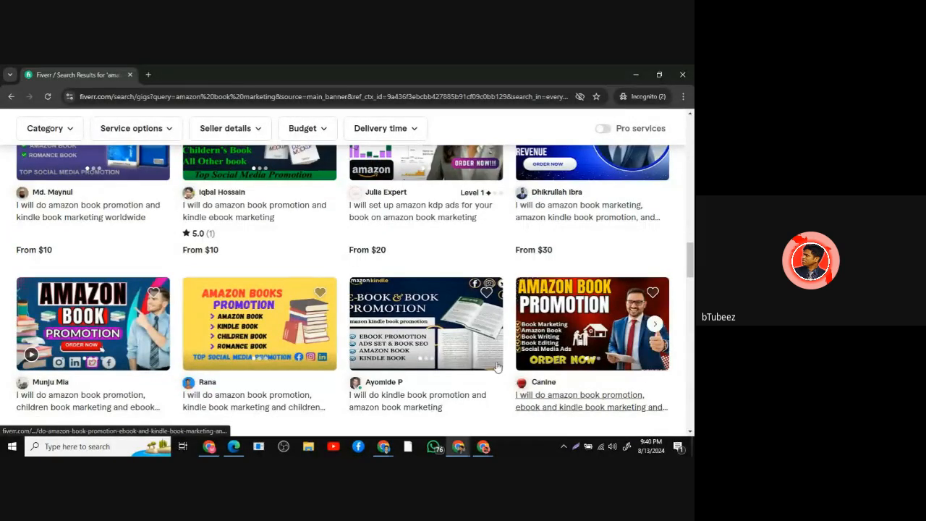
pyautogui.scroll(-1, 381, 353)
pyautogui.scroll(-2, 433, 336)
pyautogui.scroll(3, 485, 322)
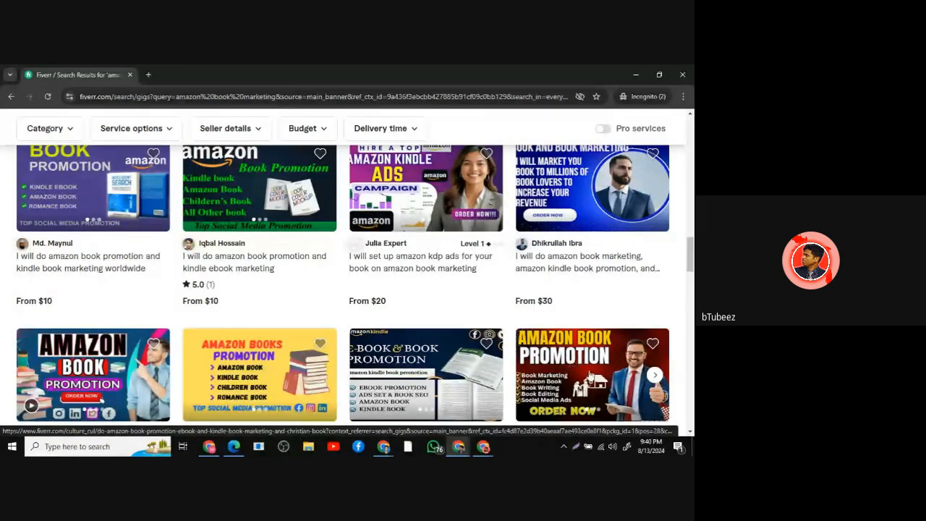
pyautogui.scroll(-1, 434, 369)
pyautogui.scroll(-2, 453, 351)
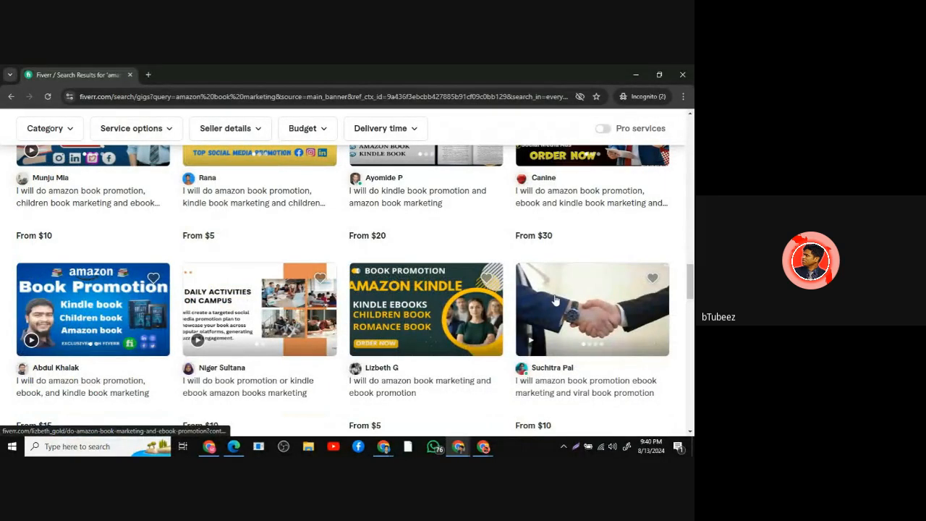
pyautogui.scroll(6, 572, 268)
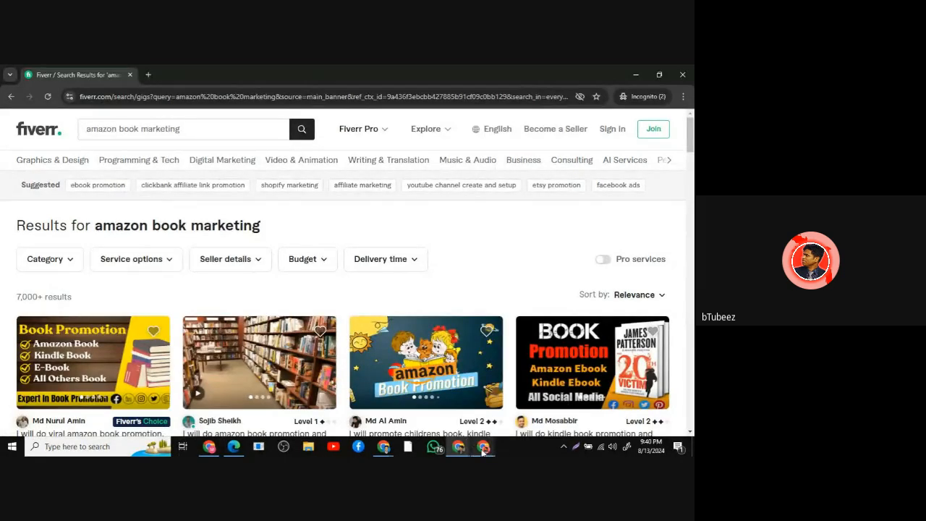
# Switch back to the Canva design and move the "Book Promotion" heading up near the page's upper edge, slightly left of centre.
pyautogui.moveTo(483, 450)
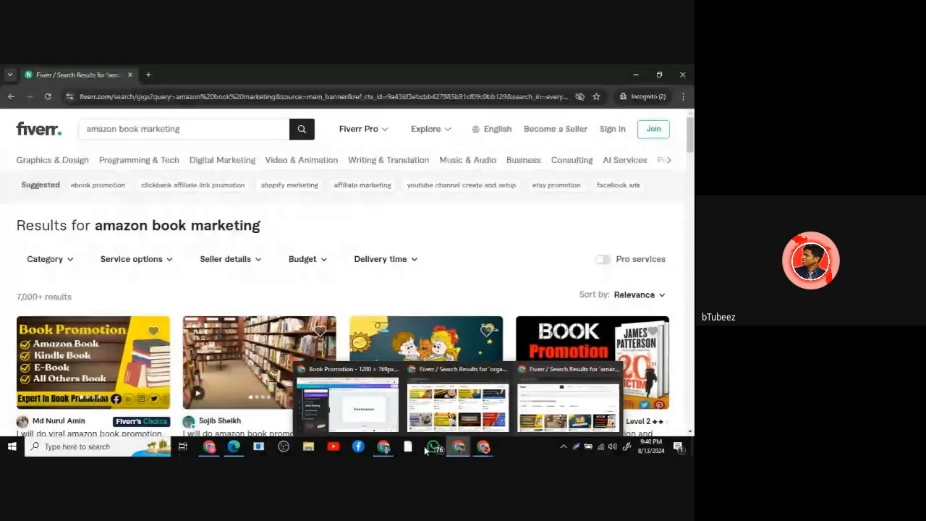
pyautogui.click(340, 401)
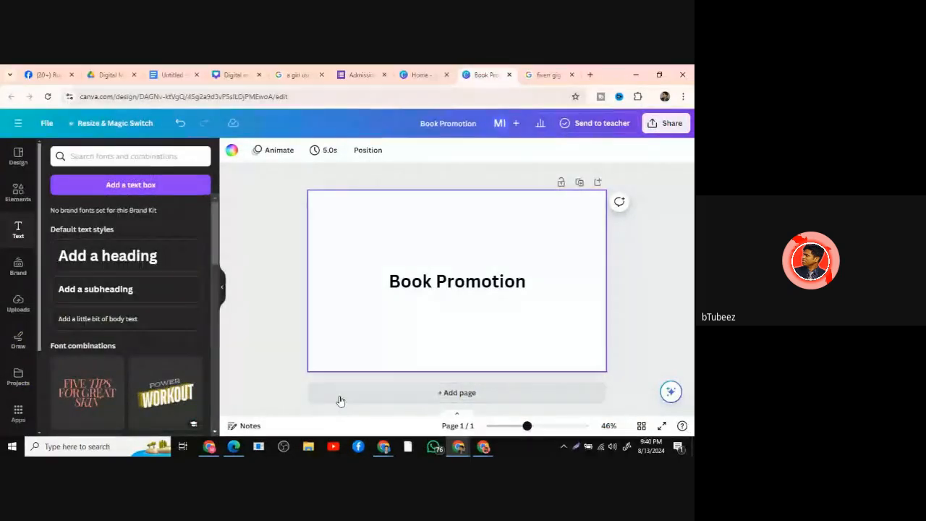
pyautogui.click(446, 283)
pyautogui.moveTo(446, 284); pyautogui.dragTo(423, 219)
pyautogui.click(412, 273)
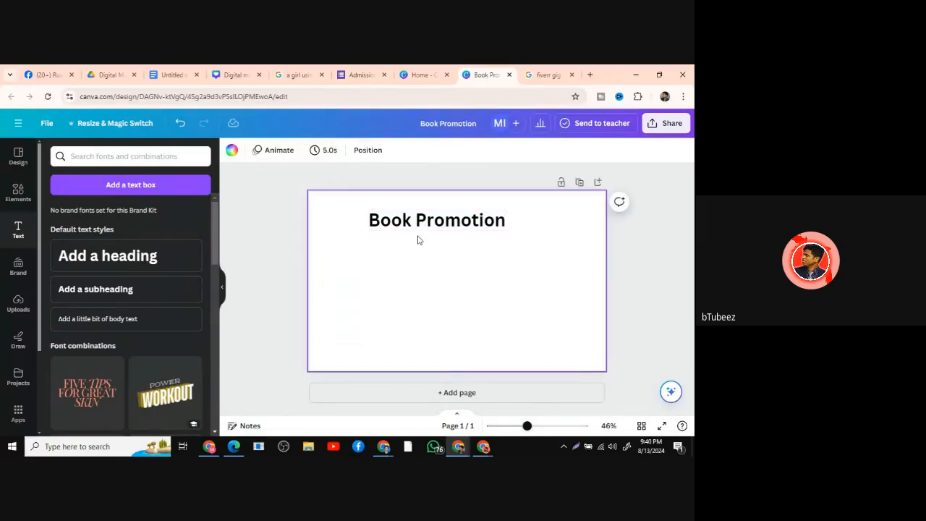
pyautogui.click(413, 220)
pyautogui.click(375, 294)
pyautogui.click(439, 227)
pyautogui.rightClick(438, 227)
pyautogui.click(355, 275)
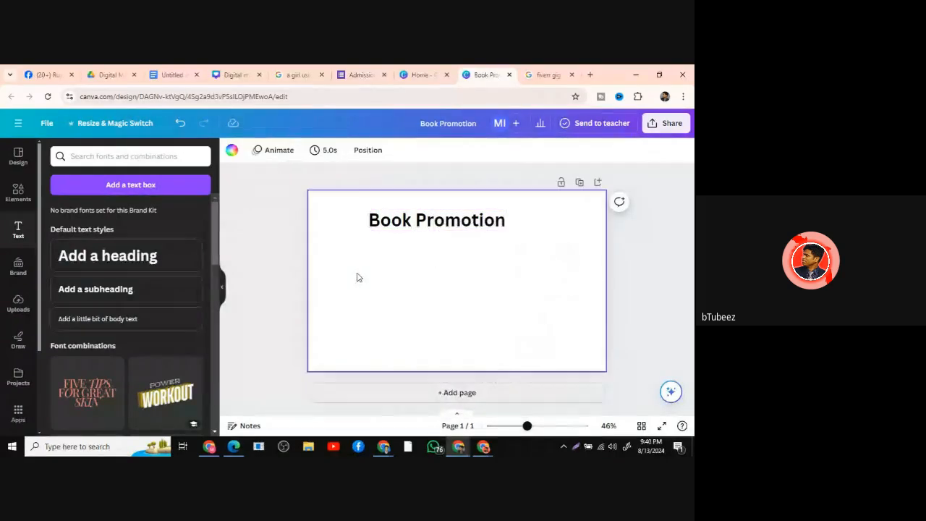
pyautogui.doubleClick(428, 222)
pyautogui.click(383, 284)
pyautogui.click(426, 228)
pyautogui.rightClick(426, 229)
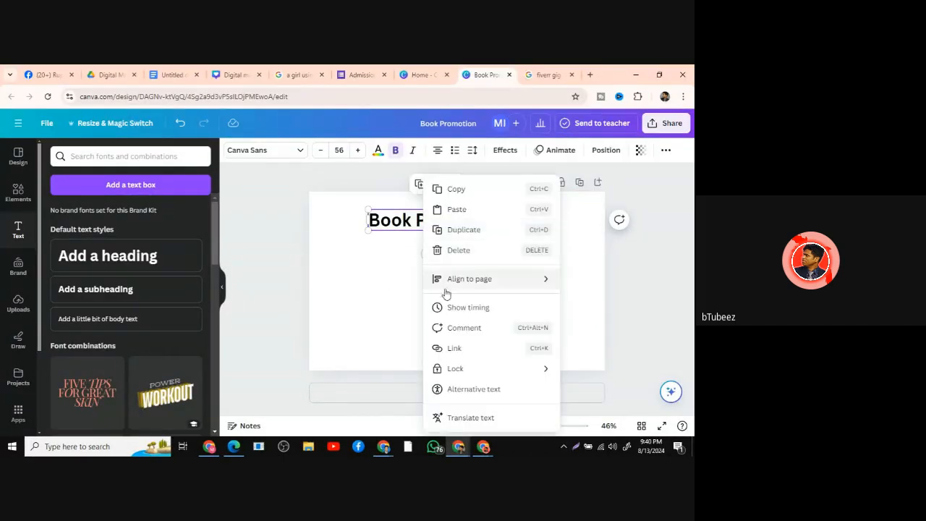
pyautogui.click(355, 287)
pyautogui.click(370, 288)
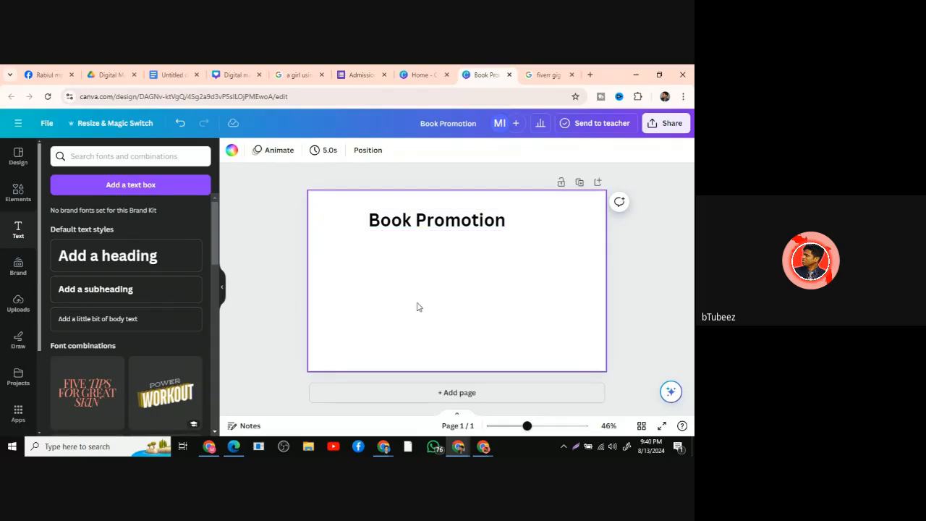
# Duplicate the "Book Promotion" heading and place the copy a short distance below the original.
pyautogui.rightClick(395, 222)
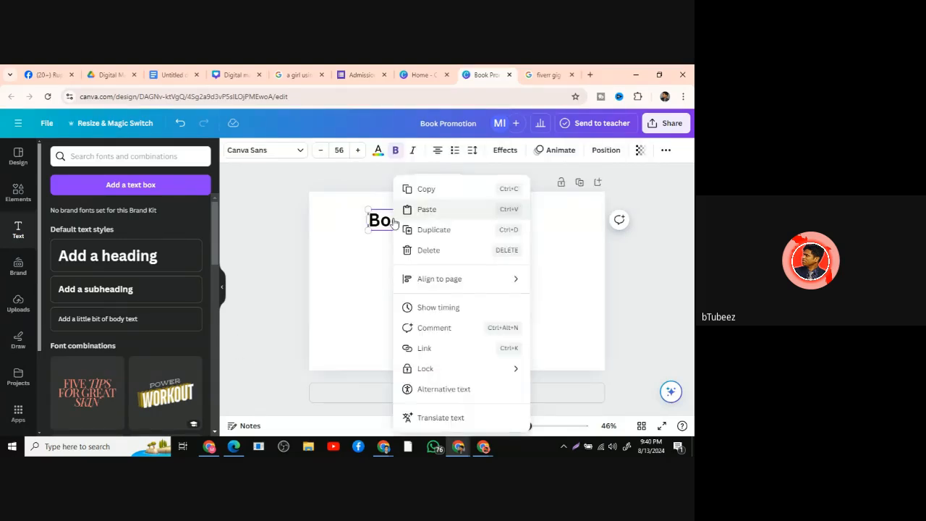
pyautogui.click(425, 230)
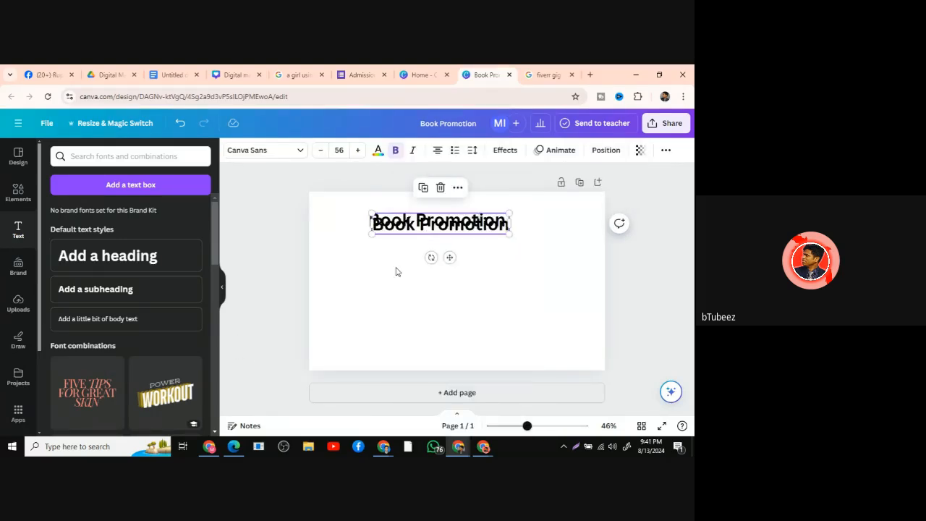
pyautogui.moveTo(392, 230); pyautogui.dragTo(386, 276)
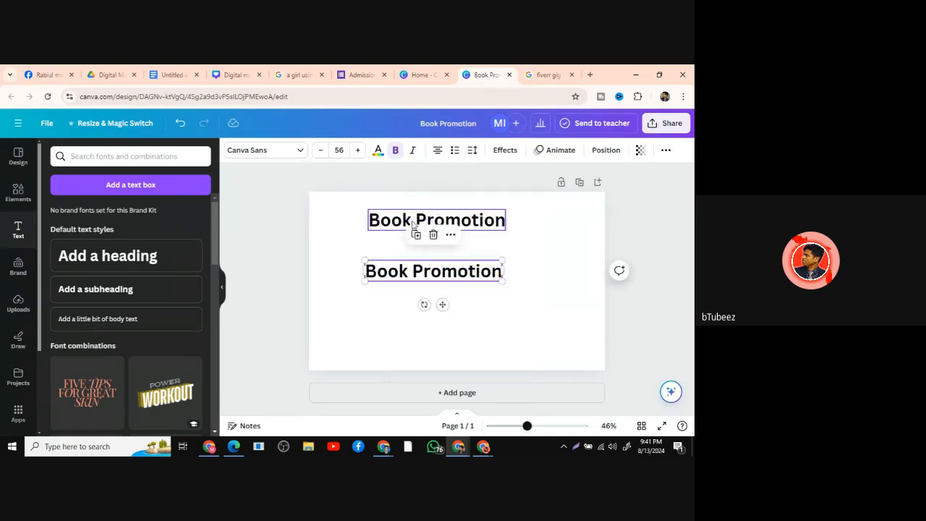
# Delete "Promotion" from the upper heading so that it reads only "Book".
pyautogui.click(413, 221)
pyautogui.moveTo(414, 221); pyautogui.dragTo(504, 221)
pyautogui.press('BackSpace')
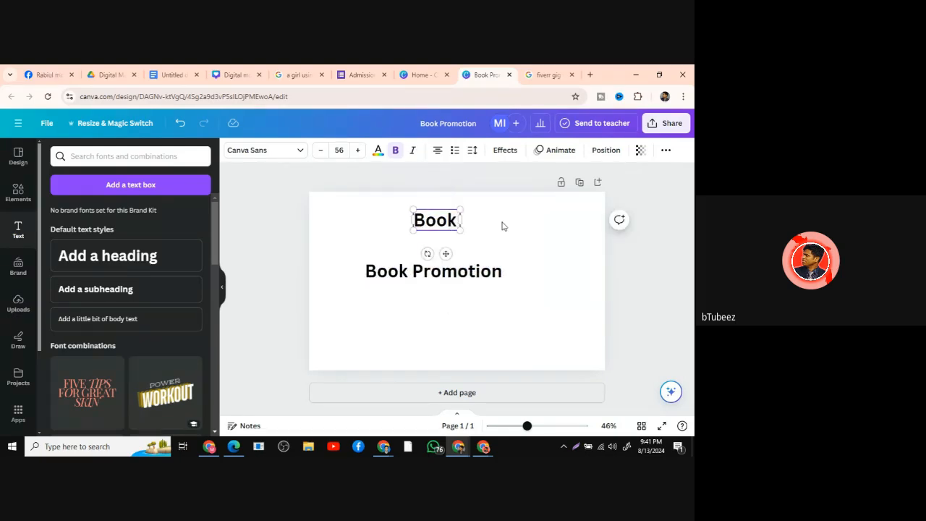
# Delete "Book" from the lower heading so that it reads only "Promotion".
pyautogui.doubleClick(413, 271)
pyautogui.click(413, 270)
pyautogui.tripleClick(387, 271)
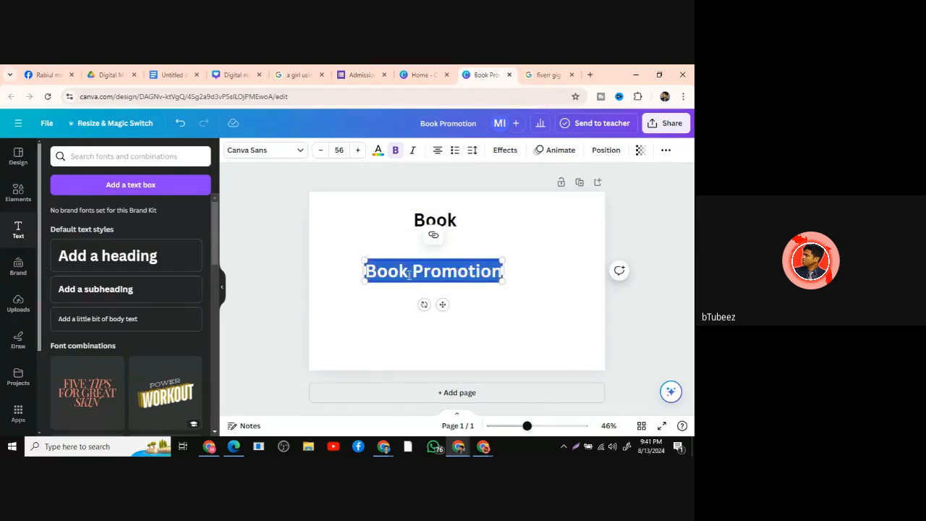
pyautogui.click(409, 274)
pyautogui.moveTo(412, 270); pyautogui.dragTo(367, 270)
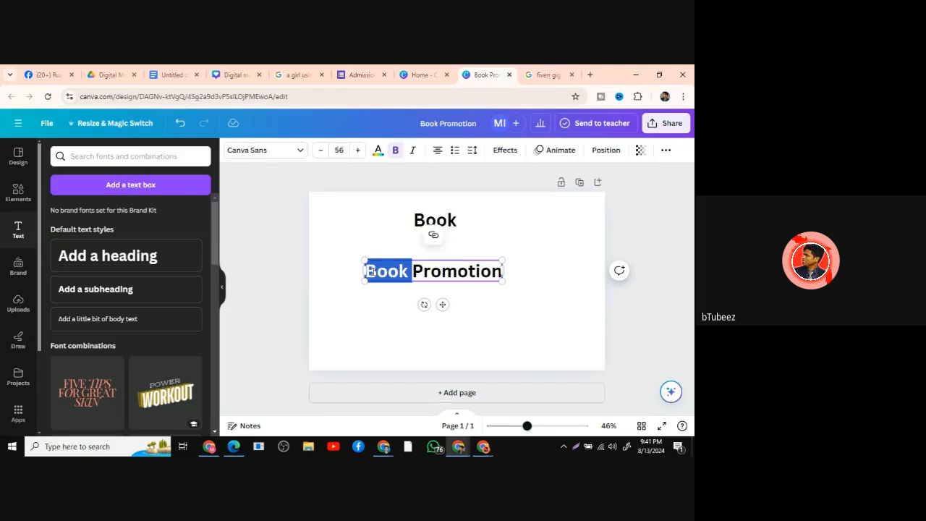
pyautogui.press('BackSpace')
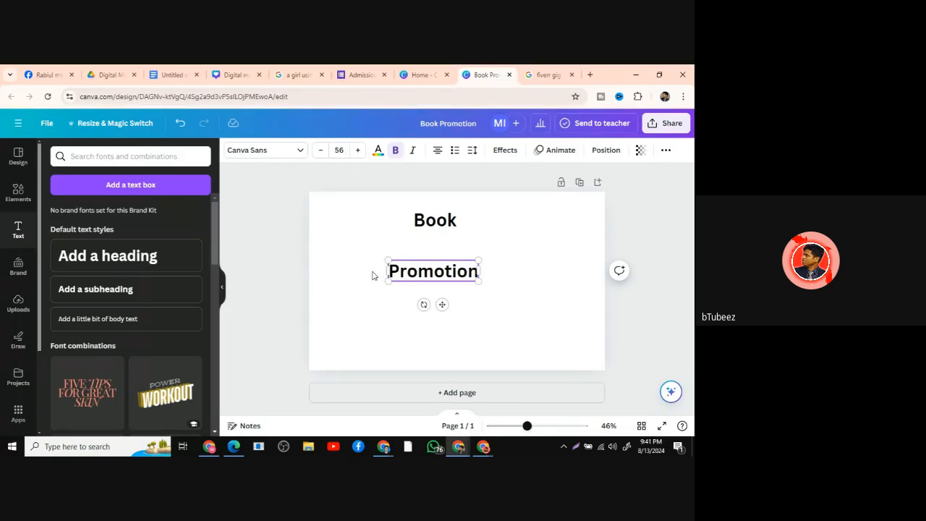
# Move "Promotion" directly beneath "Book", then enlarge both headings together to about font size 94 in the page's upper left area.
pyautogui.click(360, 266)
pyautogui.moveTo(438, 276); pyautogui.dragTo(425, 229)
pyautogui.click(496, 282)
pyautogui.moveTo(498, 286); pyautogui.dragTo(343, 198)
pyautogui.moveTo(477, 257); pyautogui.dragTo(496, 268)
pyautogui.moveTo(437, 246); pyautogui.dragTo(438, 261)
pyautogui.click(382, 331)
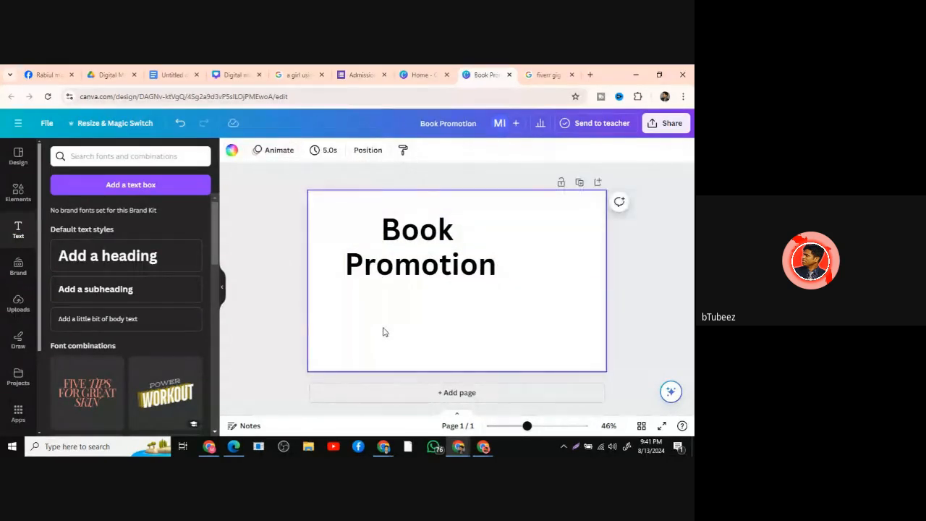
# Browse the available fonts for the "Book" text and narrow them to the Display category.
pyautogui.click(414, 231)
pyautogui.click(412, 230)
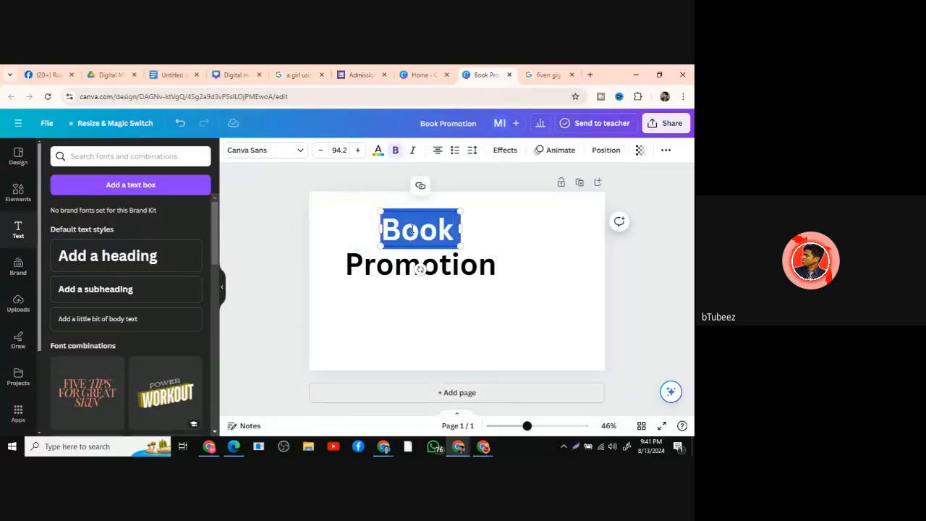
pyautogui.click(388, 322)
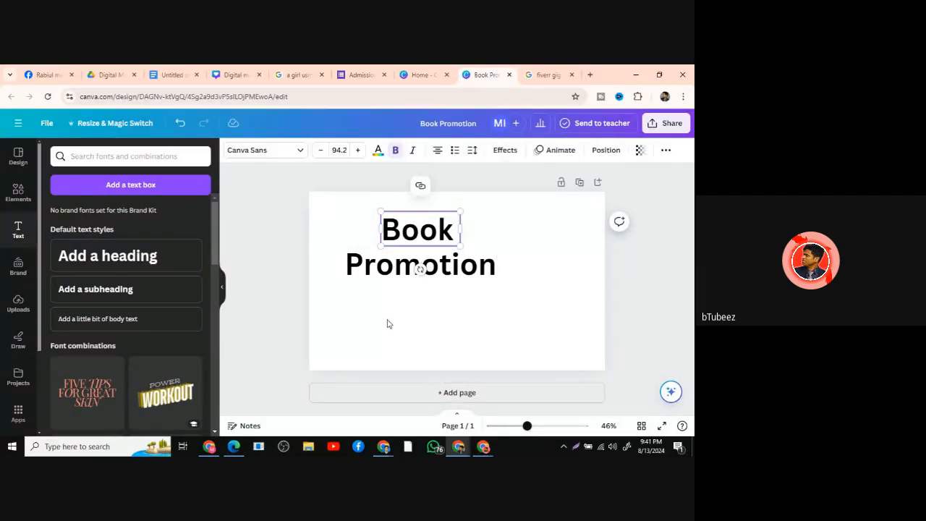
pyautogui.click(409, 225)
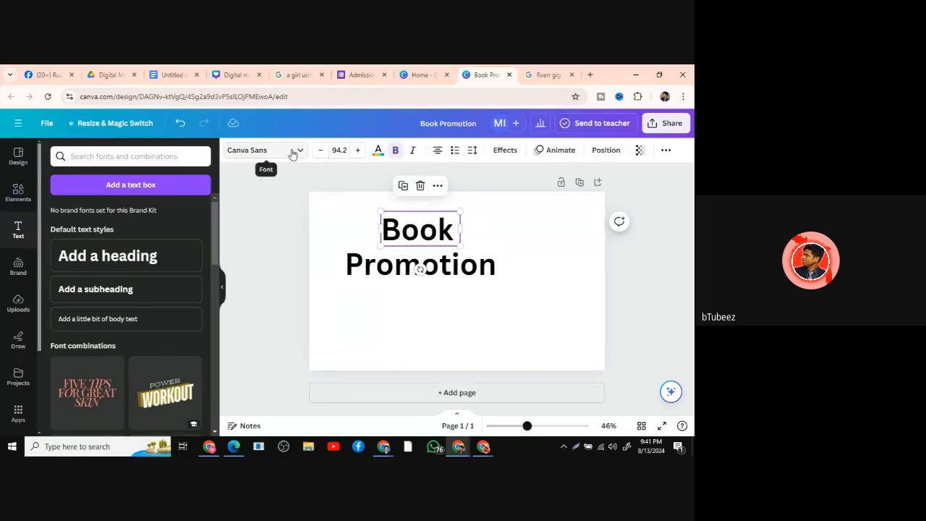
pyautogui.click(292, 154)
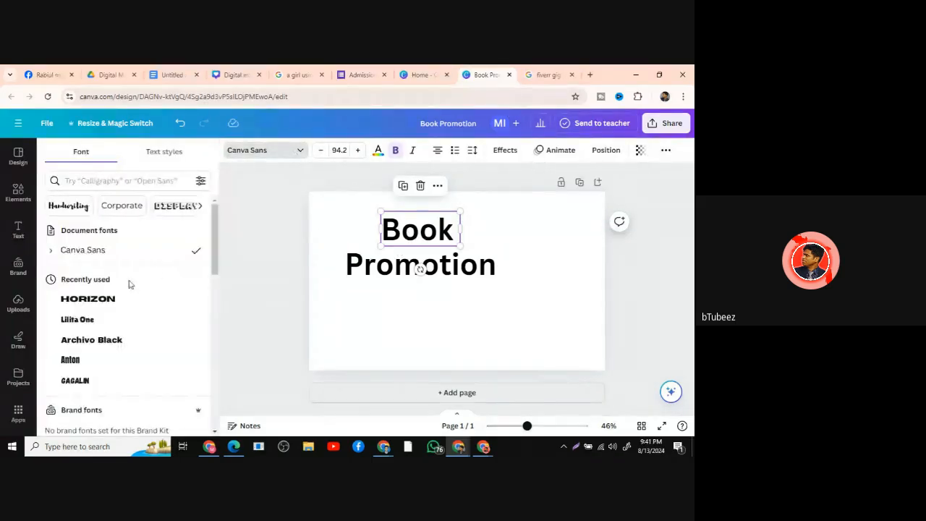
pyautogui.scroll(-5, 130, 306)
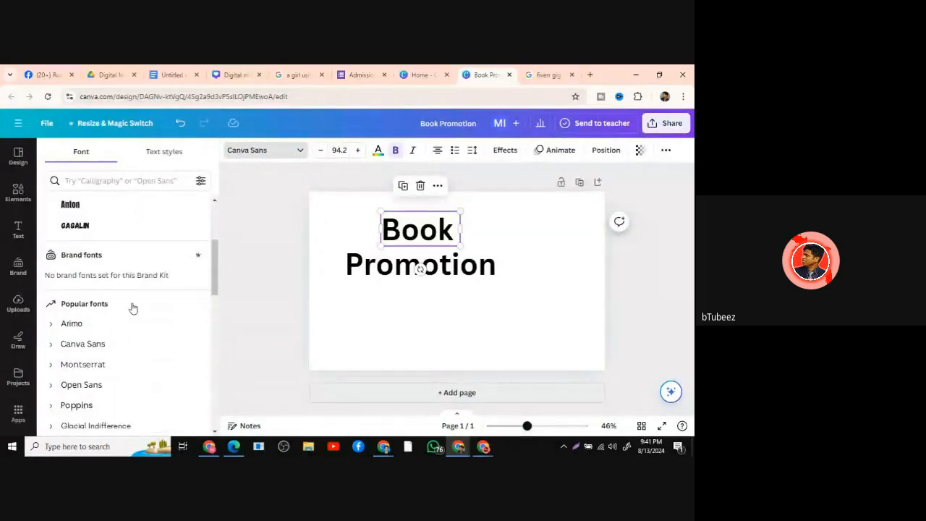
pyautogui.scroll(-3, 132, 307)
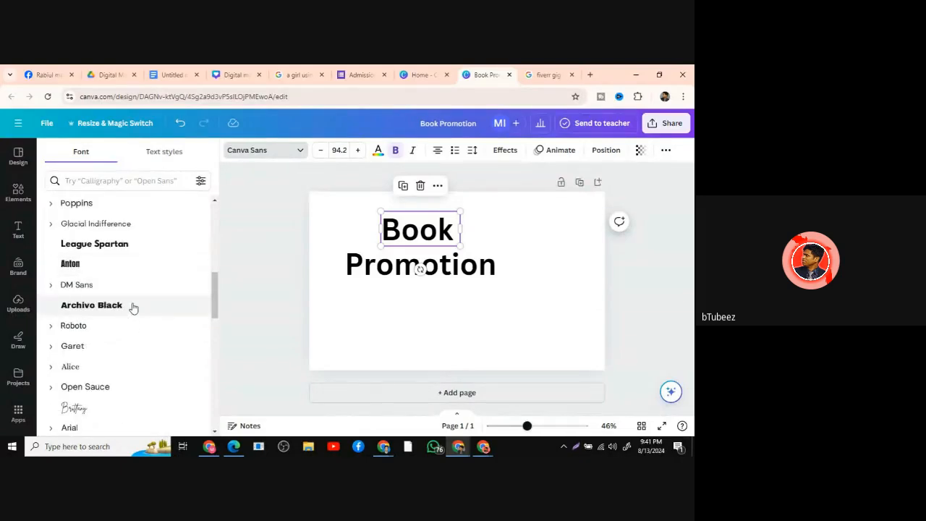
pyautogui.scroll(-3, 134, 308)
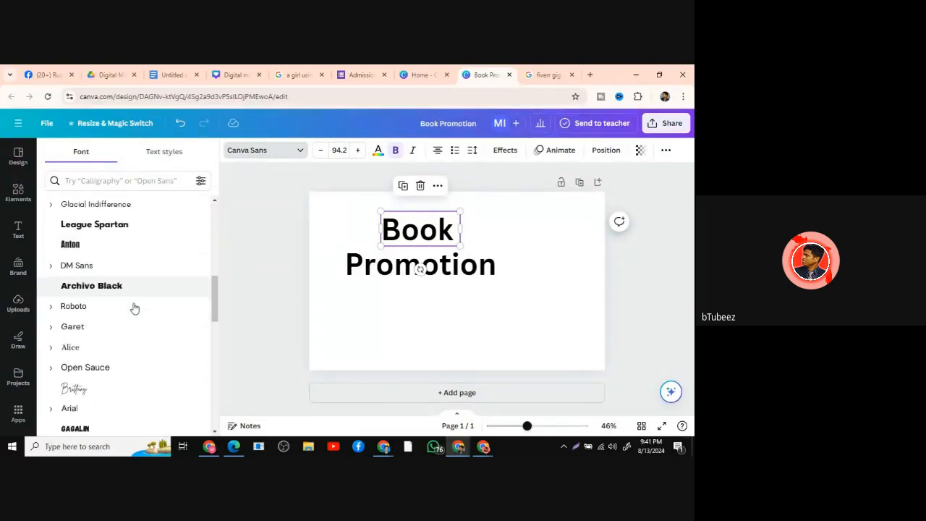
pyautogui.scroll(-5, 134, 308)
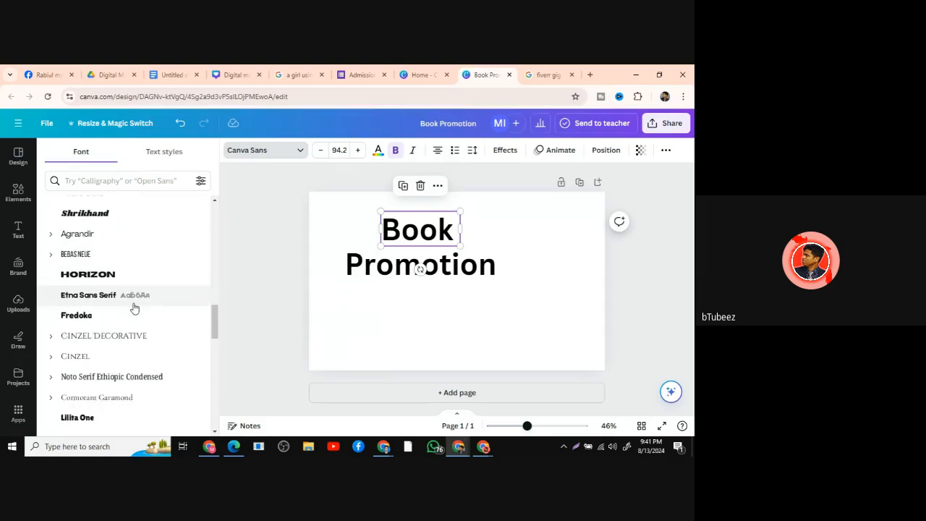
pyautogui.scroll(-1, 134, 308)
pyautogui.scroll(15, 134, 308)
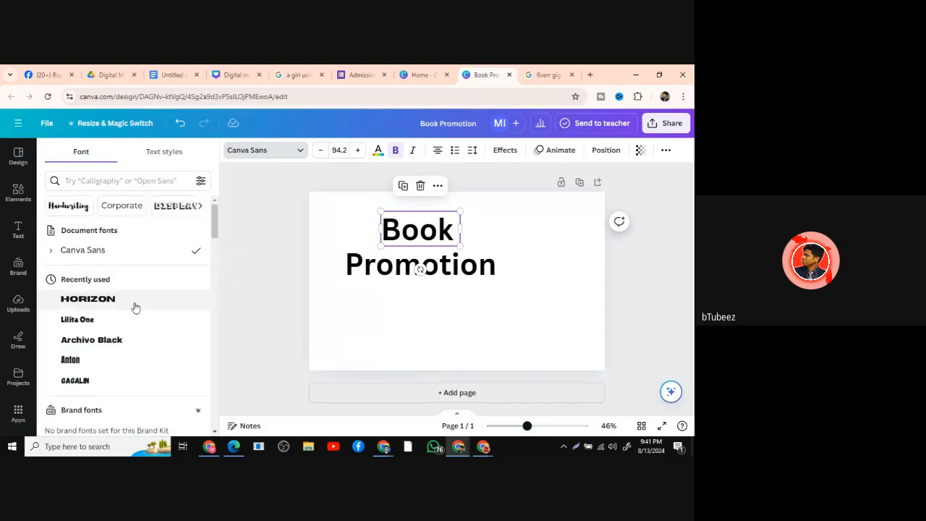
pyautogui.click(123, 183)
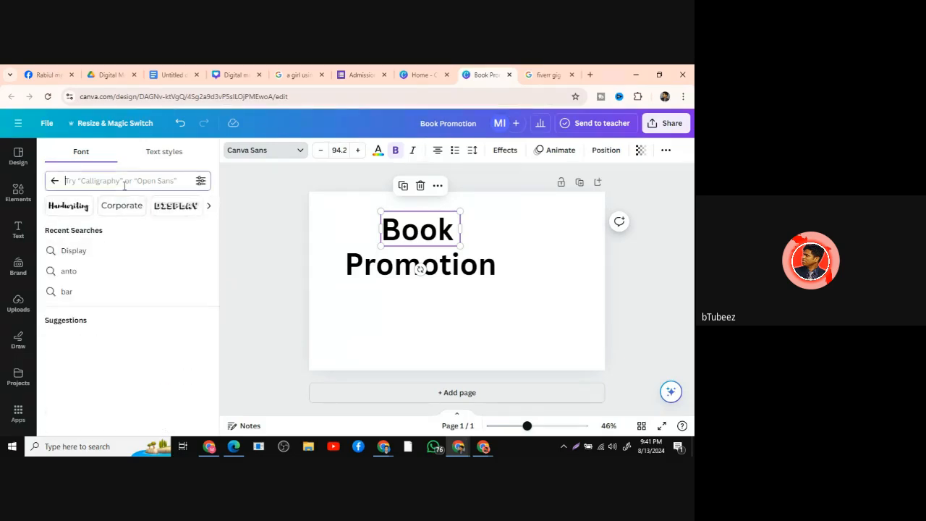
pyautogui.click(187, 209)
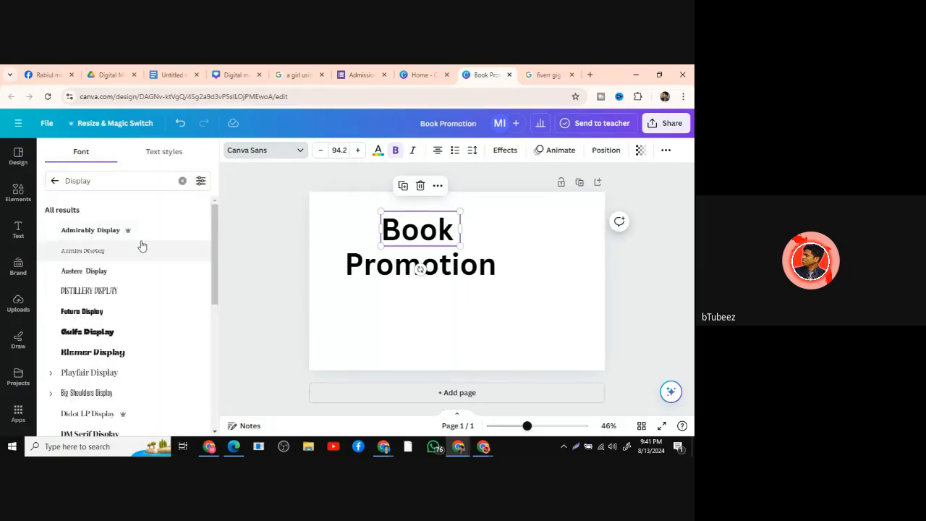
# Try the Gulfs Display, Klemer Display, Lemonade Display and Architype Aubette fonts on the "Book" text.
pyautogui.click(99, 332)
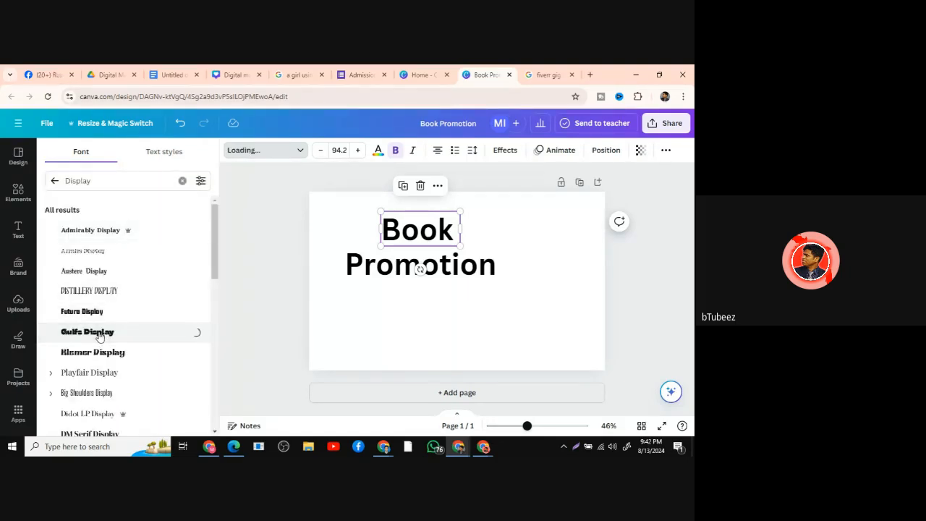
pyautogui.scroll(-1, 99, 335)
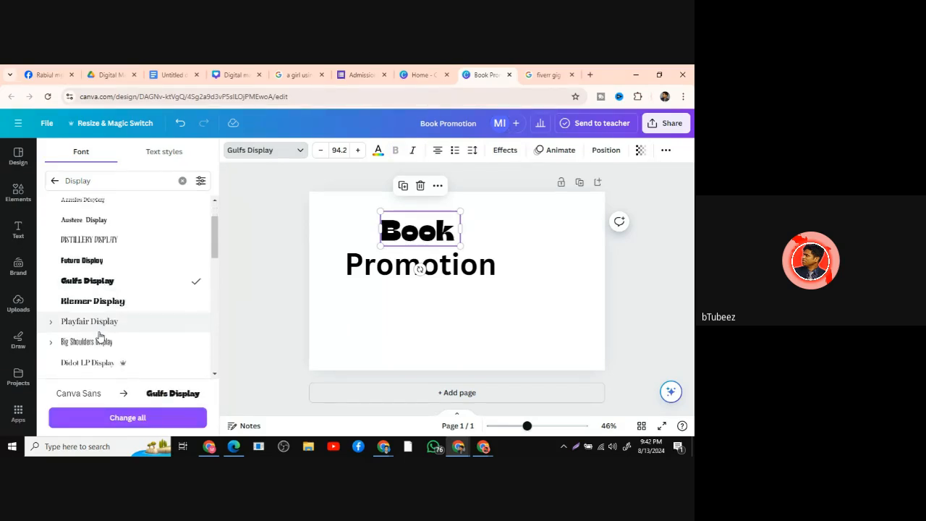
pyautogui.click(103, 303)
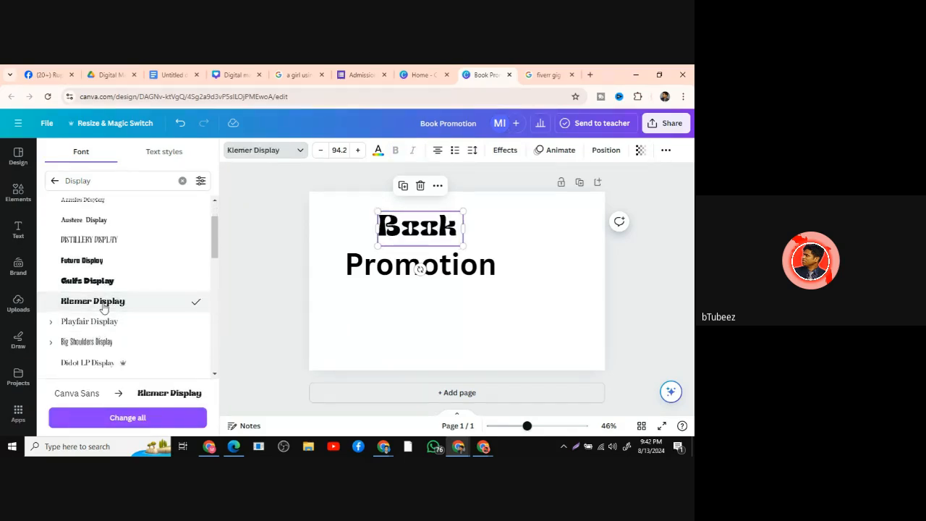
pyautogui.scroll(-3, 103, 307)
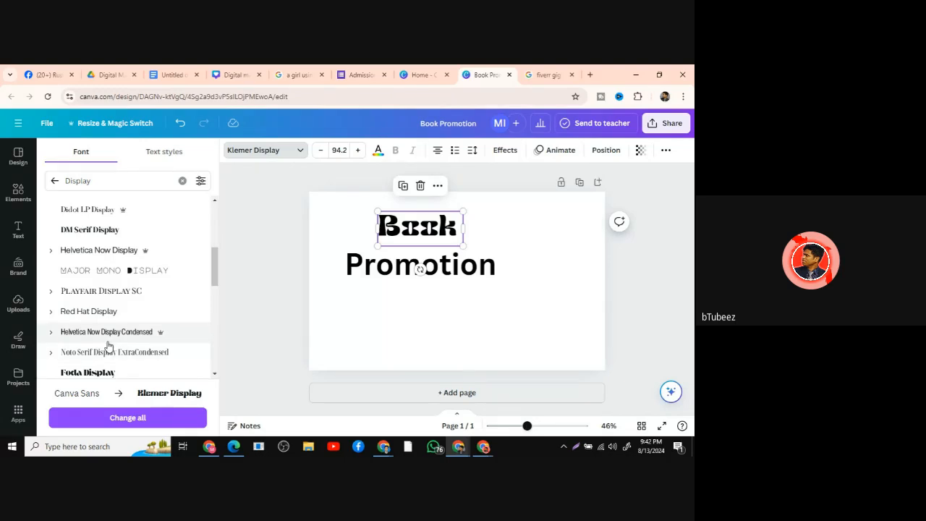
pyautogui.scroll(-5, 109, 345)
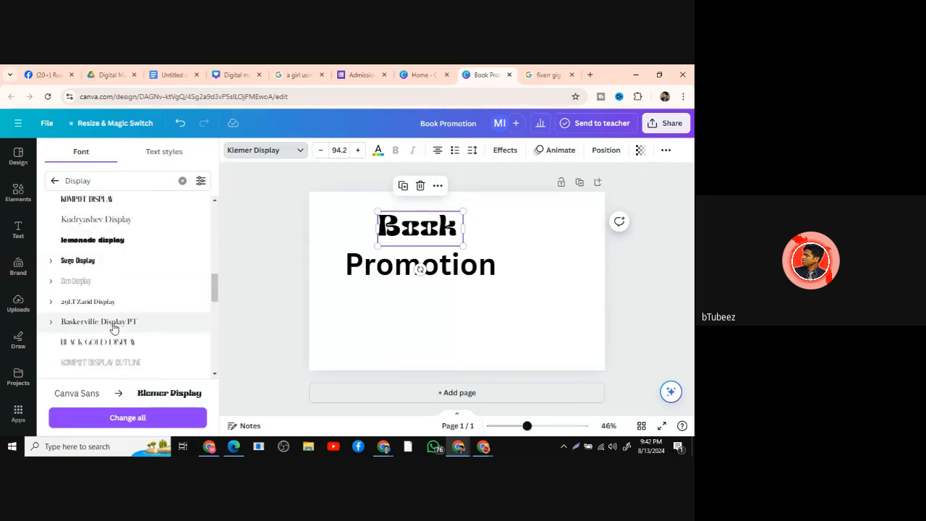
pyautogui.click(106, 246)
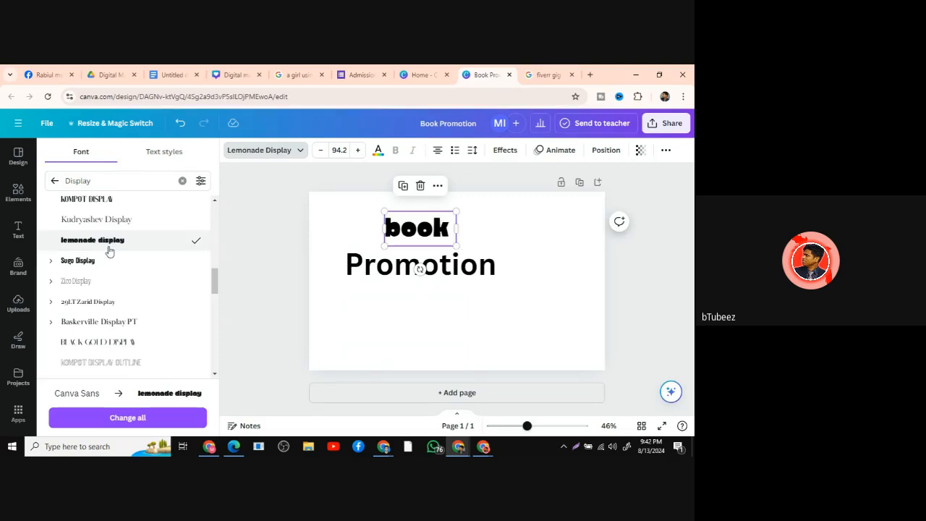
pyautogui.scroll(-5, 109, 250)
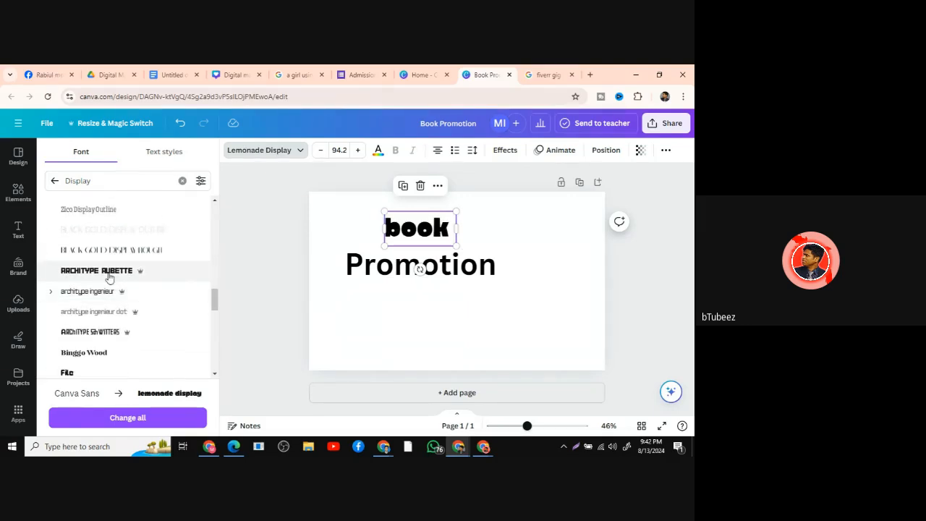
pyautogui.click(108, 275)
pyautogui.scroll(-3, 109, 289)
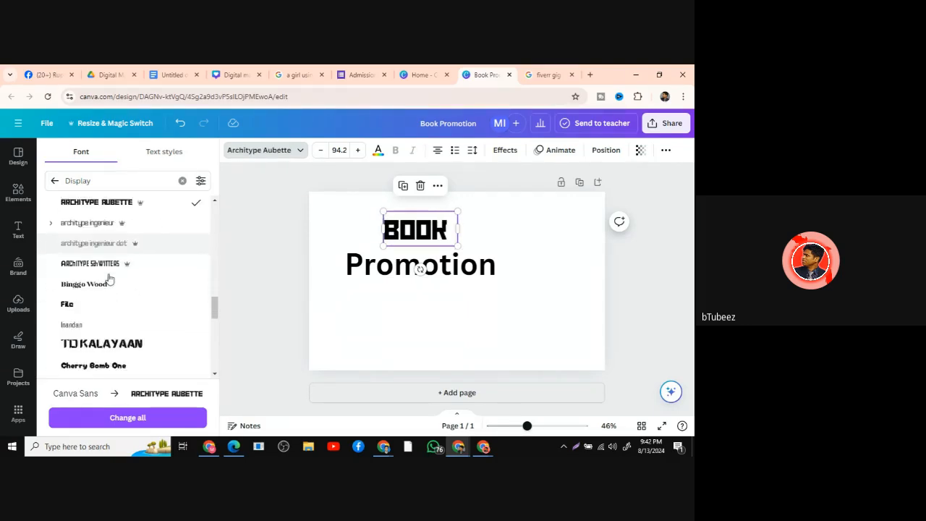
# Set the "Book" text in the Rubik Spray Paint font.
pyautogui.scroll(-1, 106, 298)
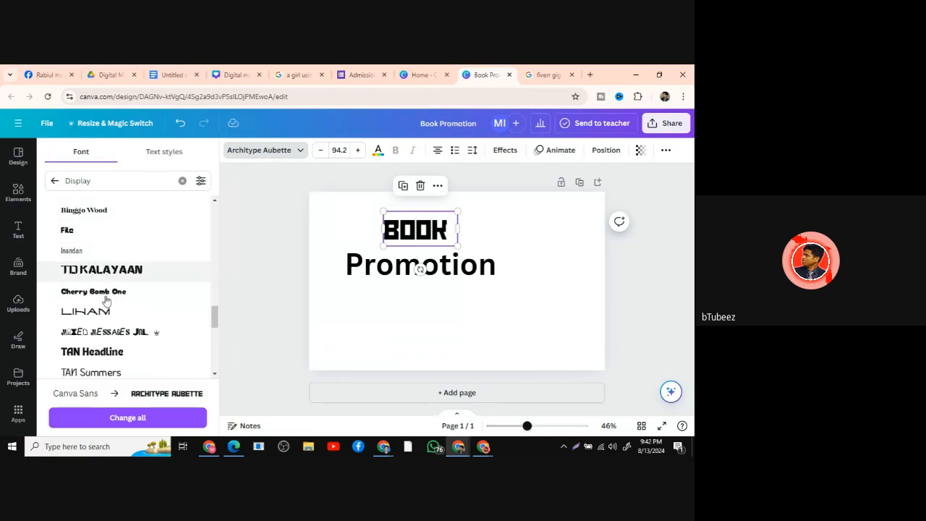
pyautogui.scroll(-3, 106, 299)
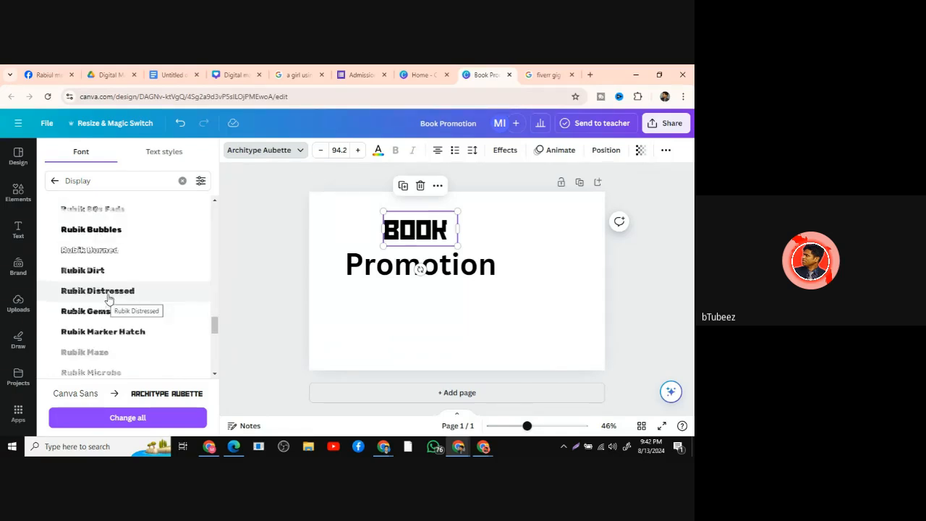
pyautogui.scroll(-3, 100, 238)
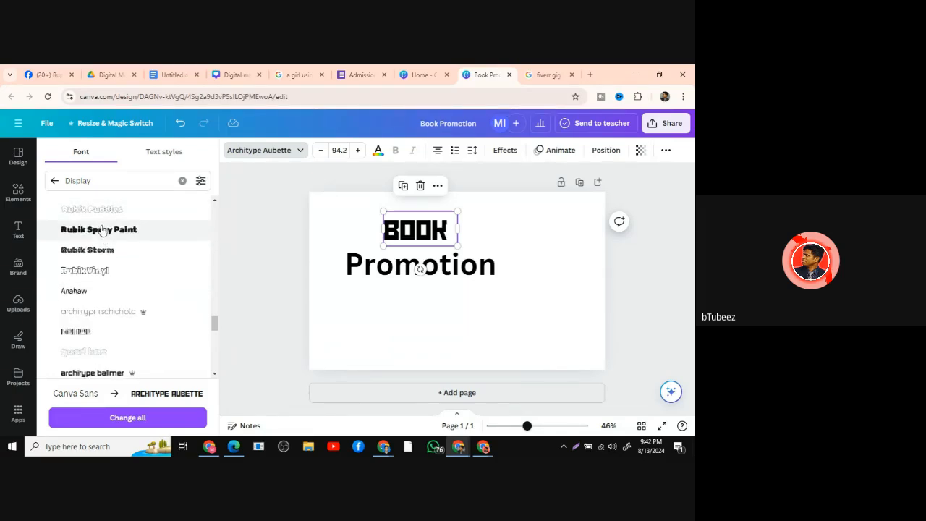
pyautogui.click(102, 232)
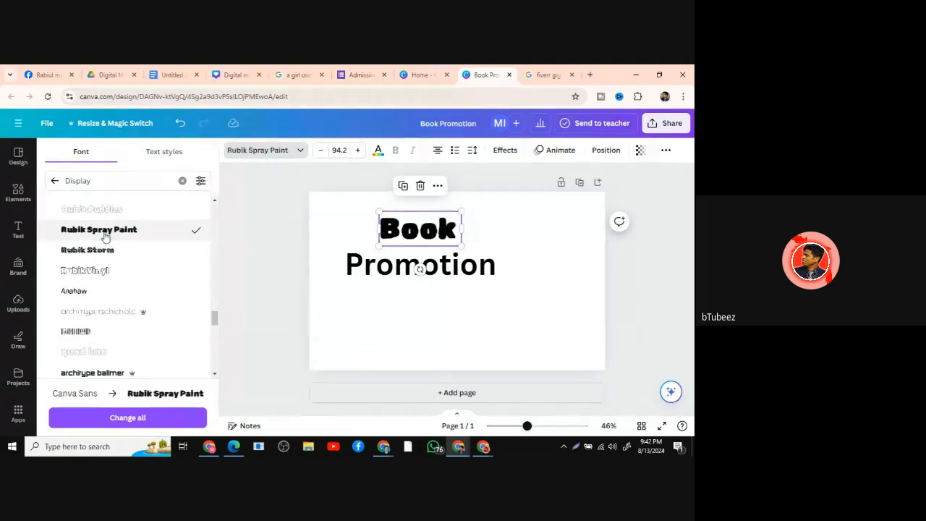
# Look through the first Display fonts again for an alternative and return to the general font list.
pyautogui.scroll(10, 106, 242)
pyautogui.scroll(5, 112, 250)
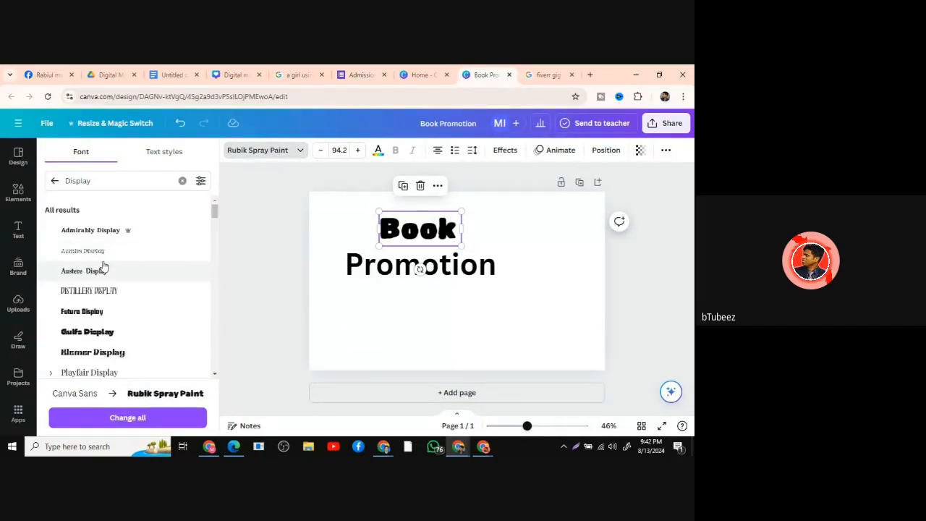
pyautogui.scroll(-3, 103, 266)
pyautogui.scroll(-1, 103, 262)
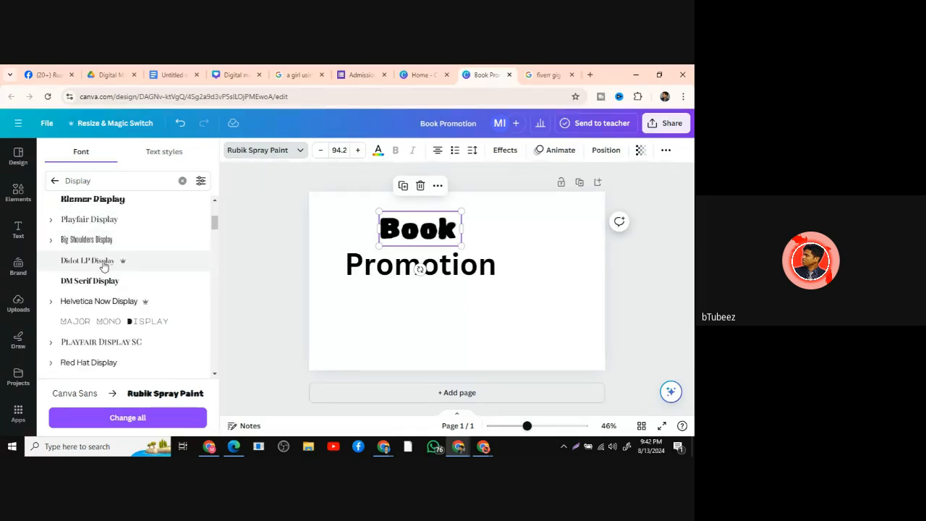
pyautogui.scroll(3, 113, 258)
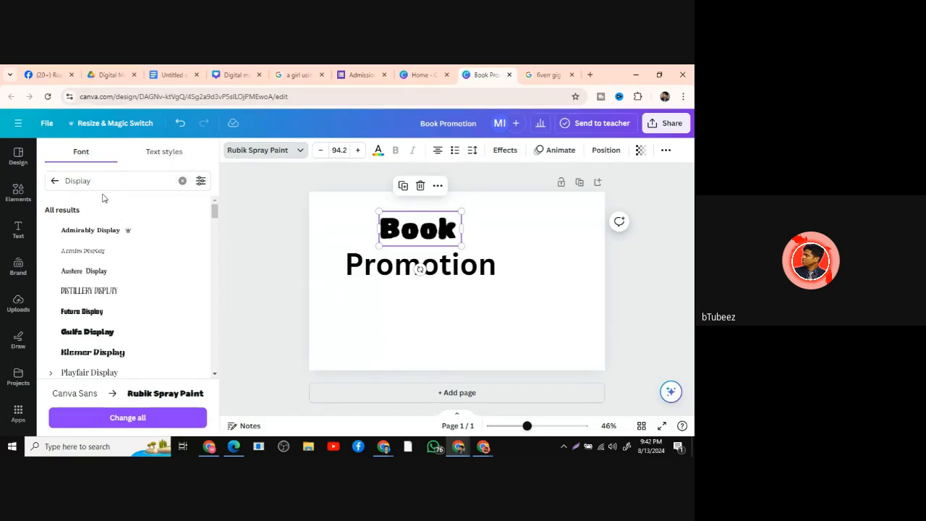
pyautogui.click(54, 181)
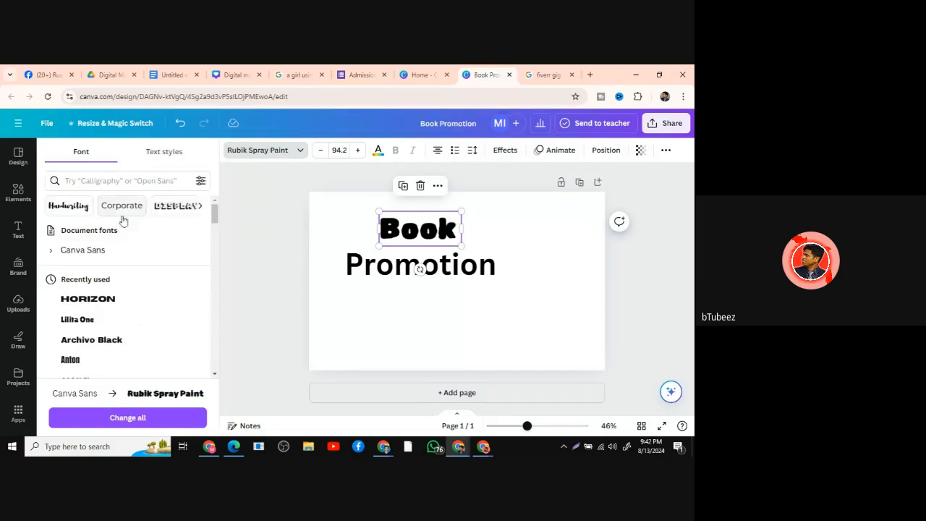
# Look through the font categories and the Bold fonts for the "Book" text, and return to the general font list.
pyautogui.click(201, 209)
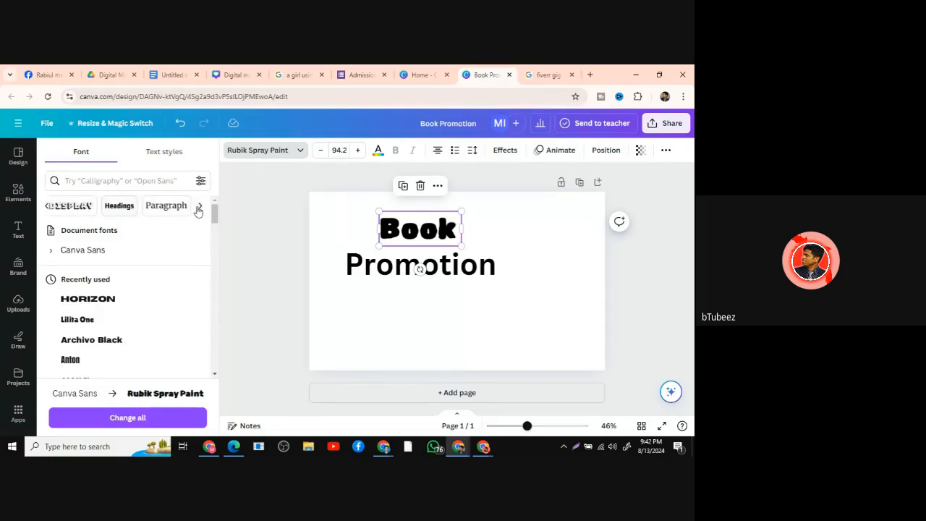
pyautogui.click(200, 209)
pyautogui.click(200, 209)
pyautogui.click(200, 209)
pyautogui.click(96, 206)
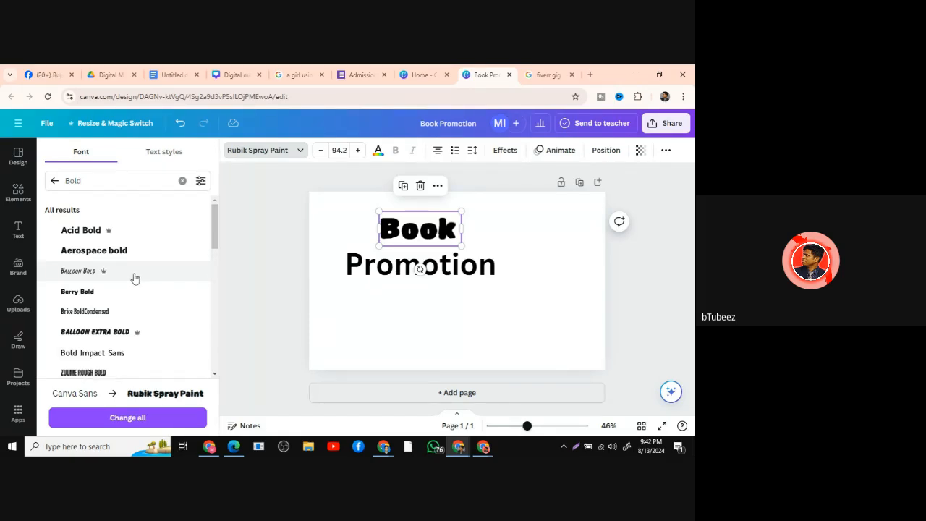
pyautogui.click(55, 180)
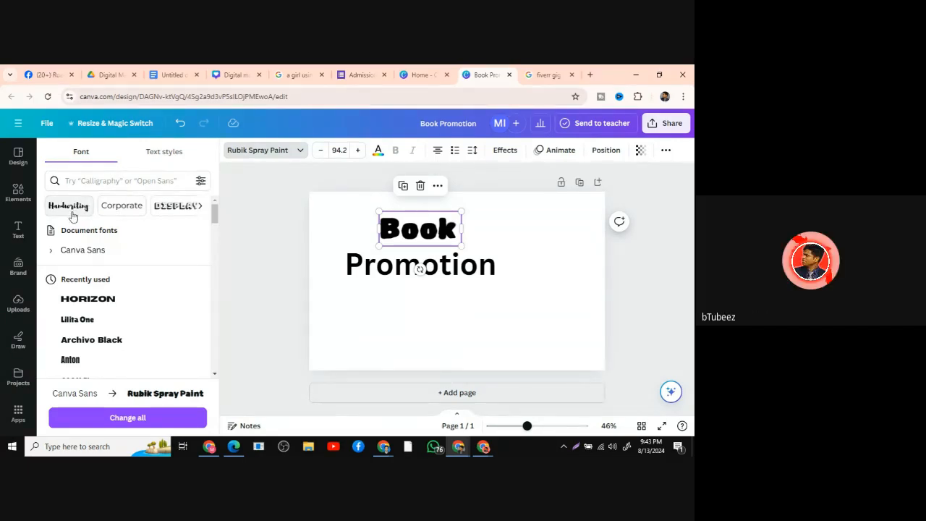
# Check the general font list and narrow the fonts for the "Book" text to the Bold category.
pyautogui.scroll(-5, 90, 304)
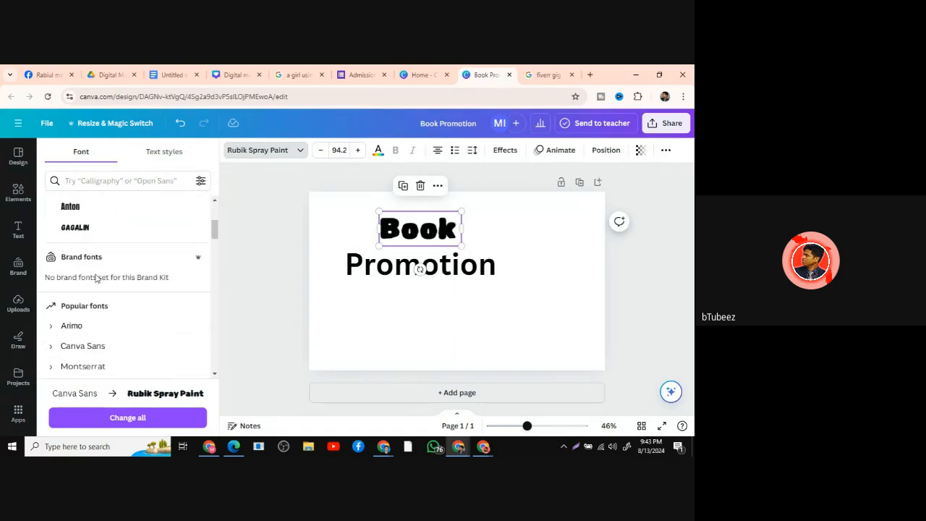
pyautogui.scroll(-2, 95, 276)
pyautogui.scroll(8, 96, 276)
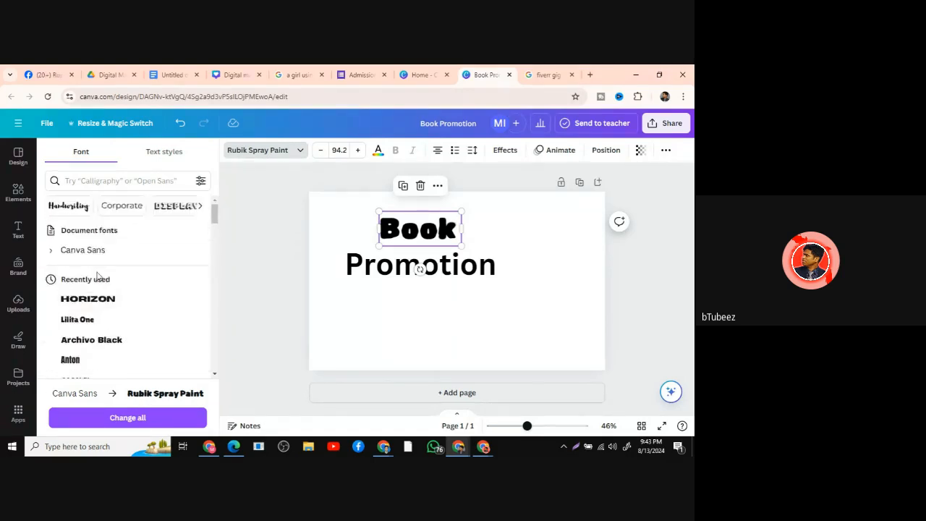
pyautogui.click(200, 206)
pyautogui.click(200, 210)
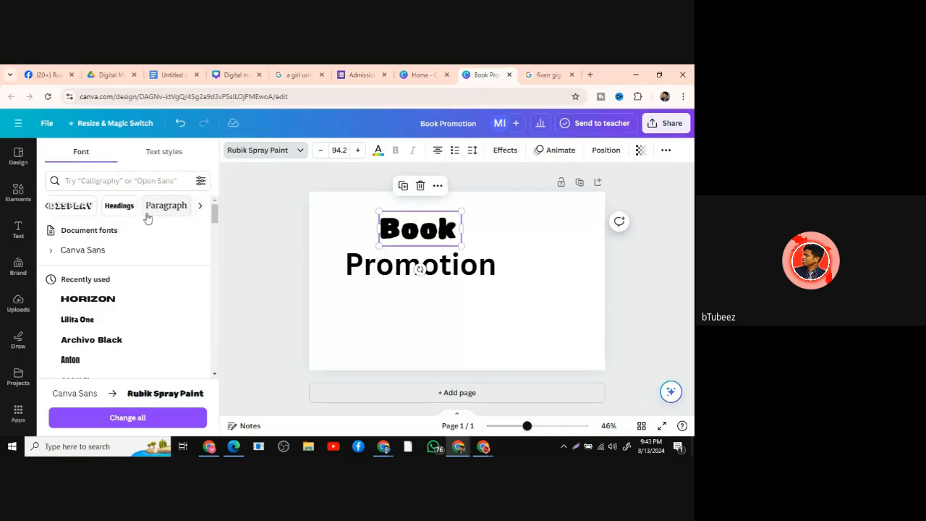
pyautogui.click(199, 209)
pyautogui.click(200, 208)
pyautogui.click(199, 209)
pyautogui.click(200, 208)
pyautogui.click(91, 207)
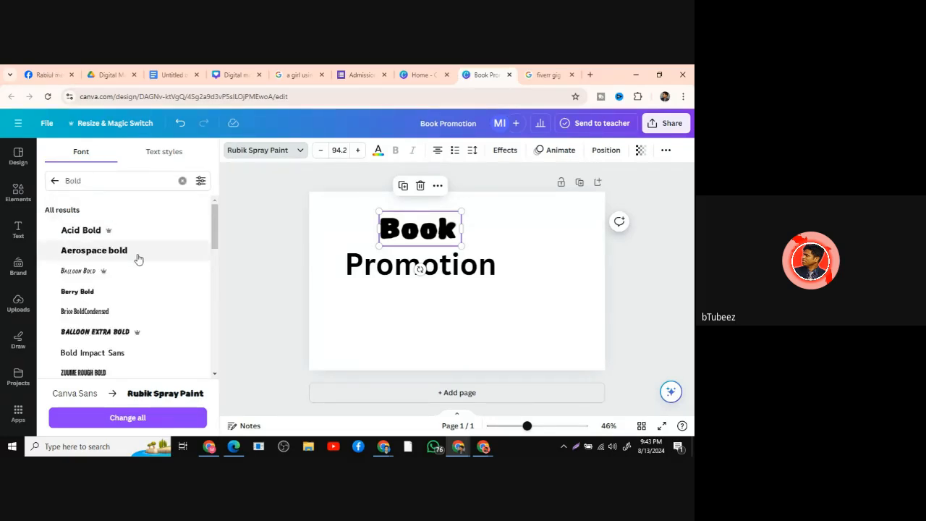
# Try the Aerospace bold, Acid Bold and Zuume Rough Bold fonts on the "Book" text.
pyautogui.click(106, 256)
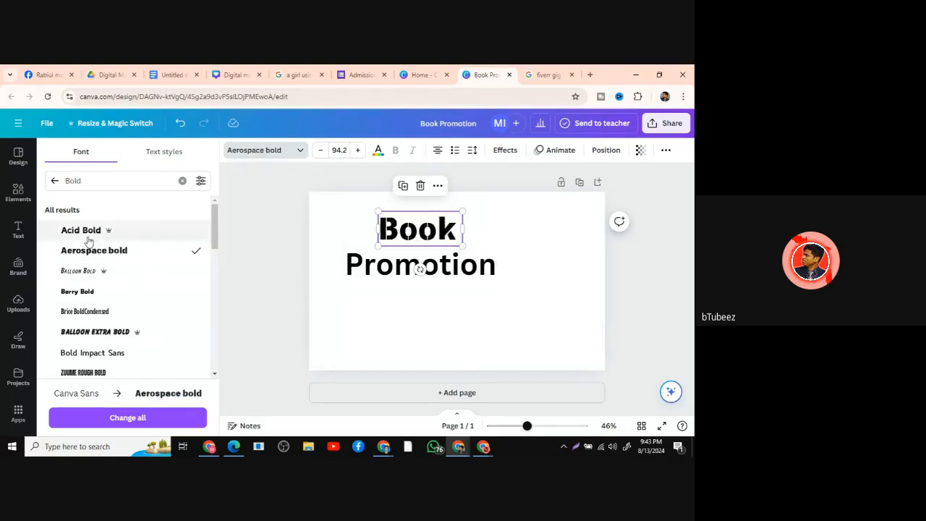
pyautogui.click(83, 231)
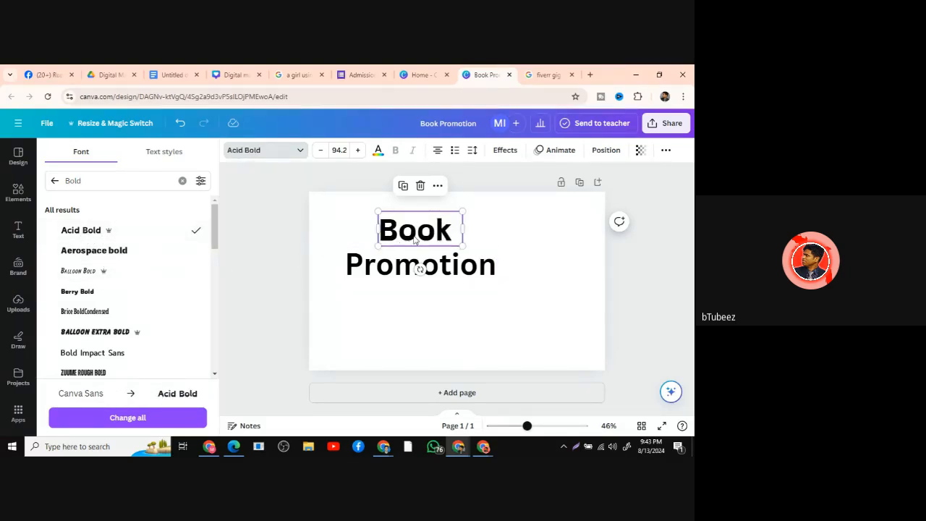
pyautogui.scroll(-2, 108, 290)
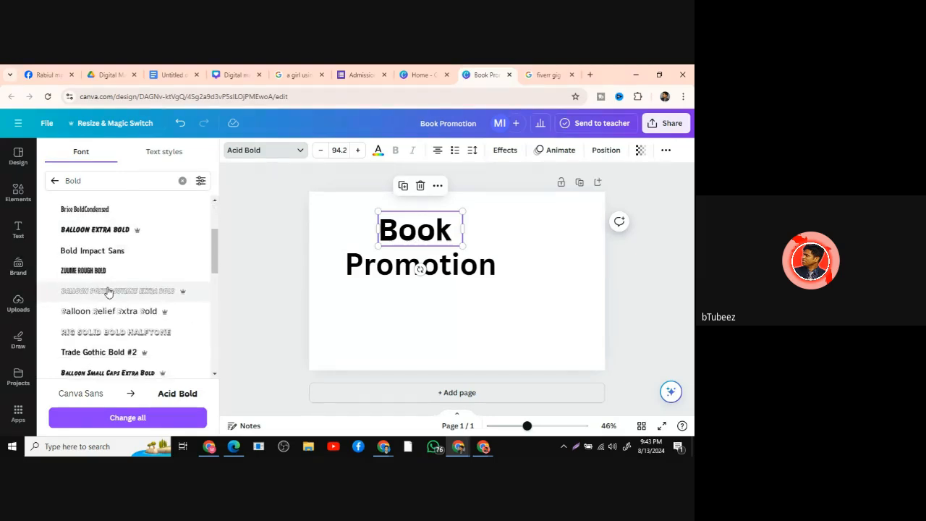
pyautogui.click(90, 275)
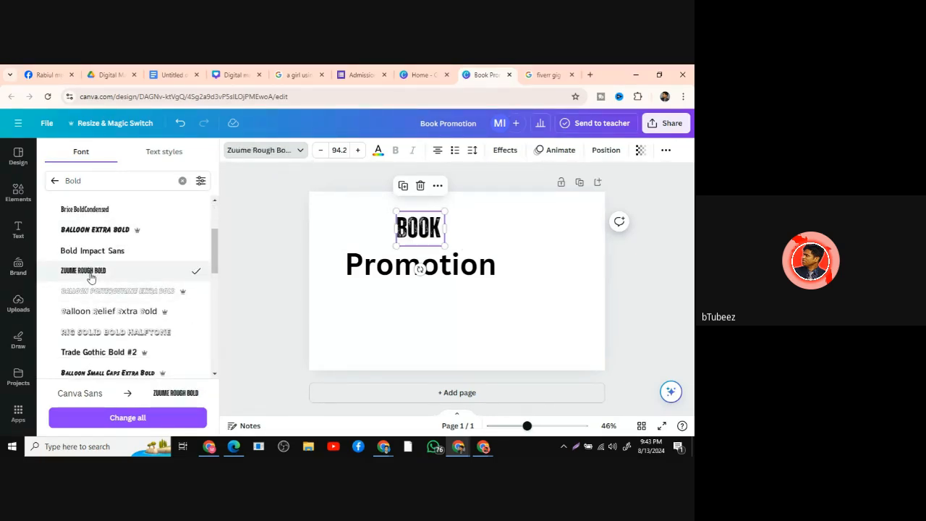
# Try the Barabara, Wedges and Cubao fonts from the Bold category on the "Book" text.
pyautogui.scroll(-3, 91, 277)
pyautogui.scroll(-5, 90, 277)
pyautogui.scroll(-4, 90, 277)
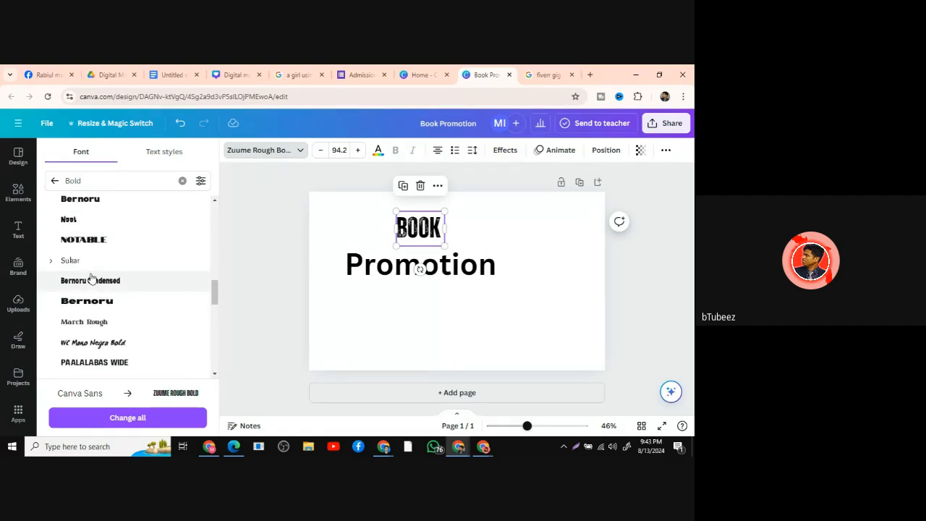
pyautogui.scroll(-3, 90, 278)
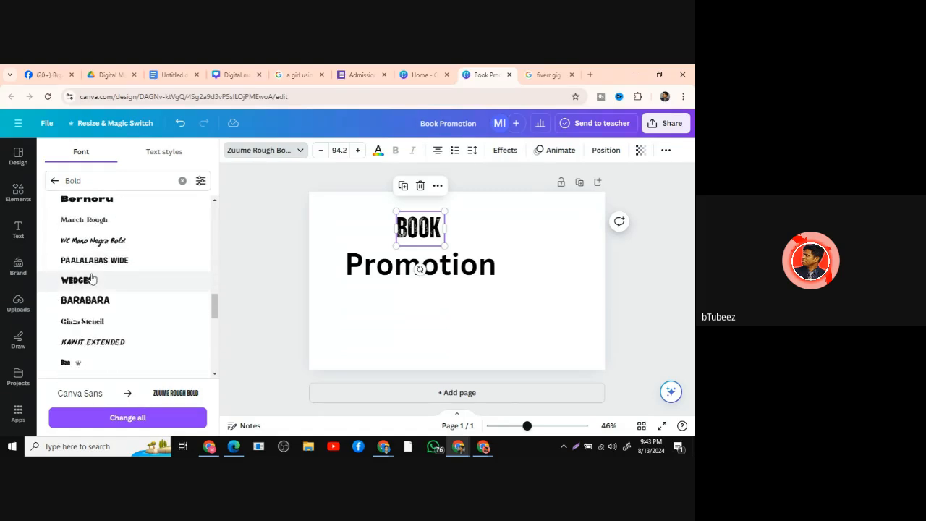
pyautogui.click(86, 306)
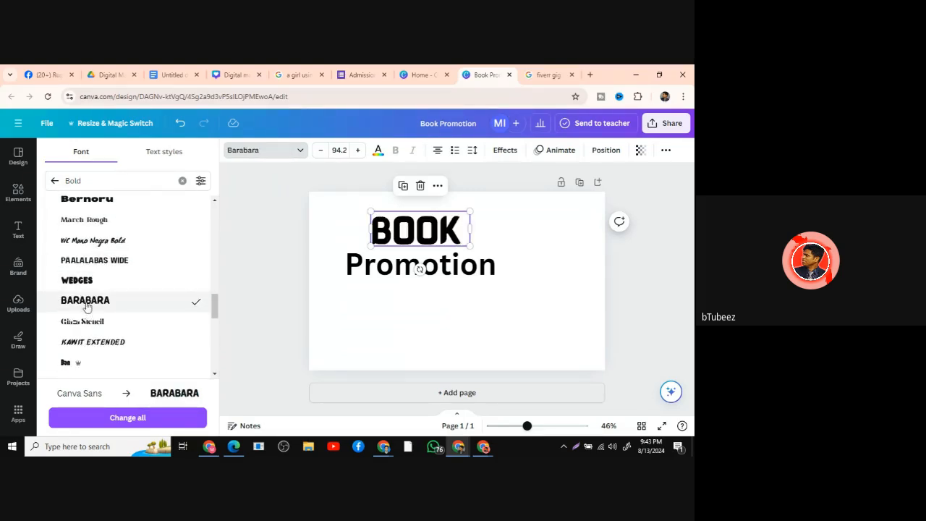
pyautogui.click(81, 284)
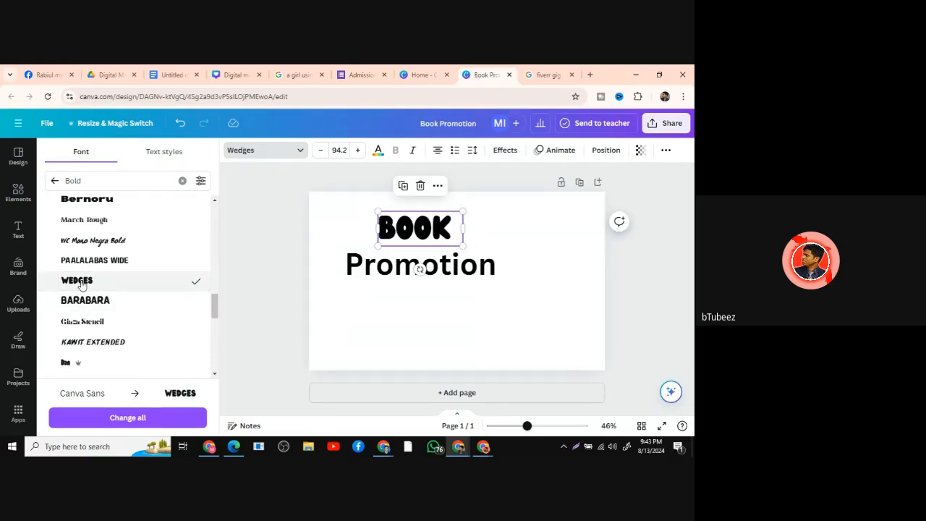
pyautogui.click(85, 301)
pyautogui.scroll(-3, 157, 320)
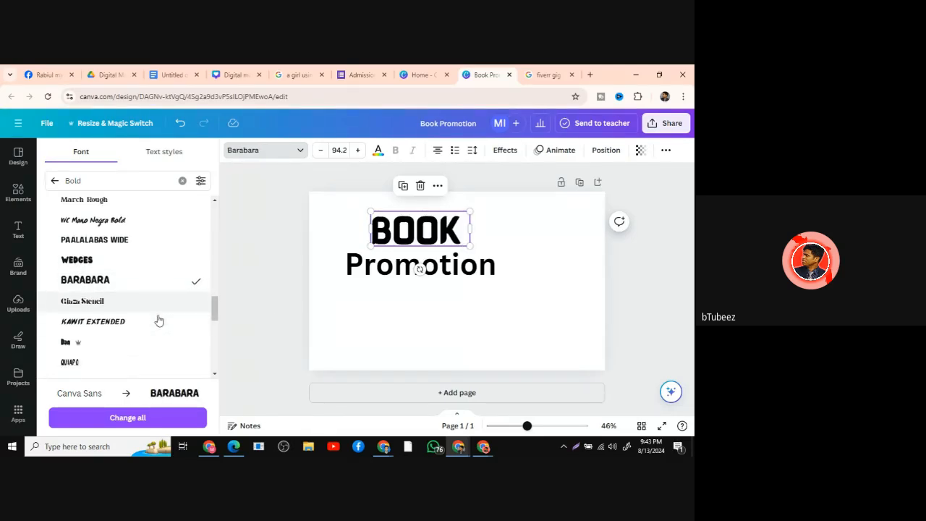
pyautogui.click(78, 343)
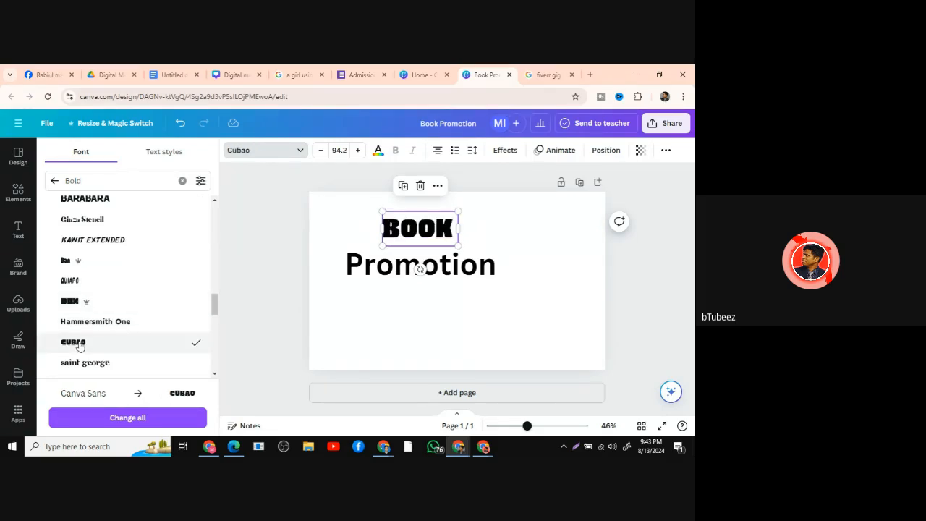
# Set the "Book" text in the Impact font from the Bold category.
pyautogui.scroll(-3, 85, 309)
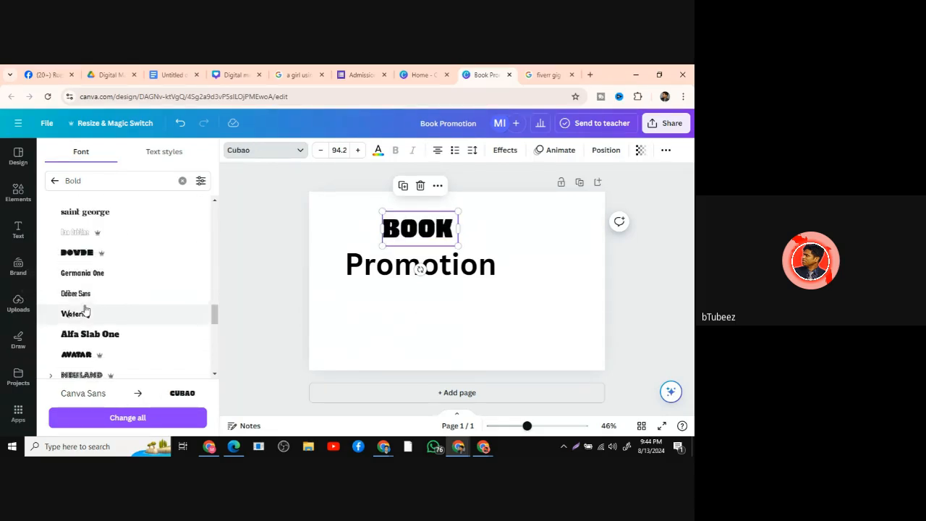
pyautogui.scroll(-2, 91, 311)
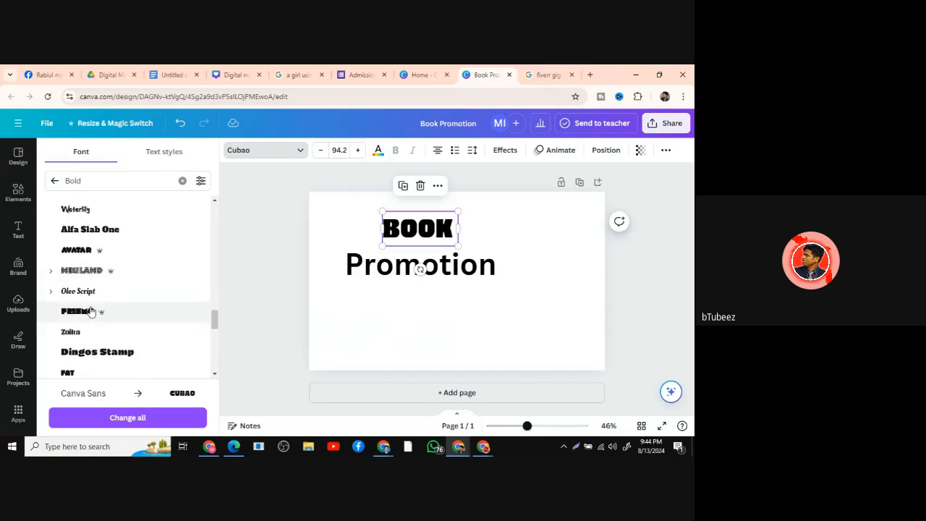
pyautogui.scroll(-2, 82, 332)
pyautogui.scroll(-2, 81, 333)
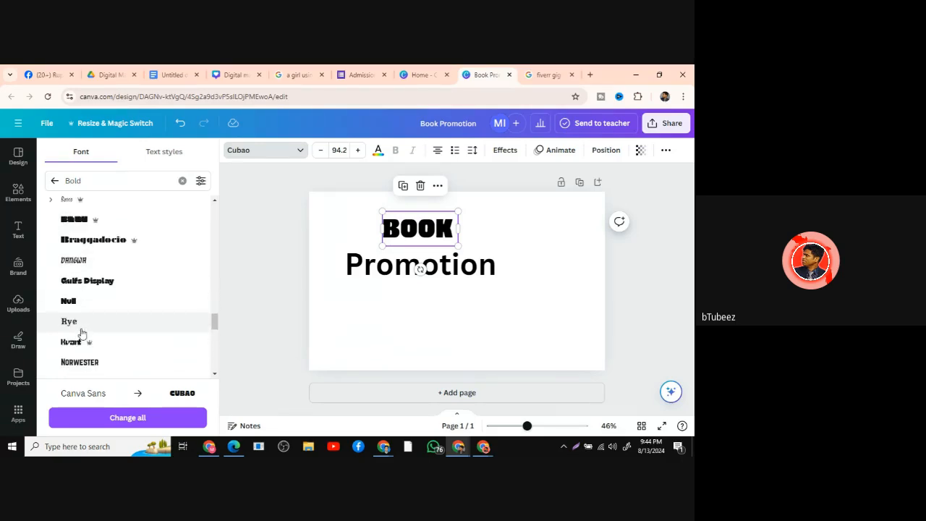
pyautogui.scroll(-2, 83, 332)
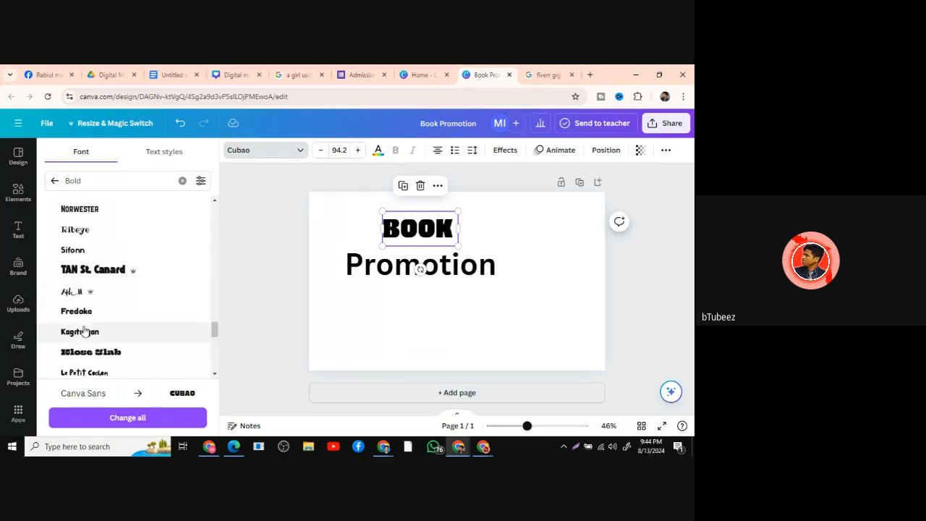
pyautogui.scroll(-2, 84, 332)
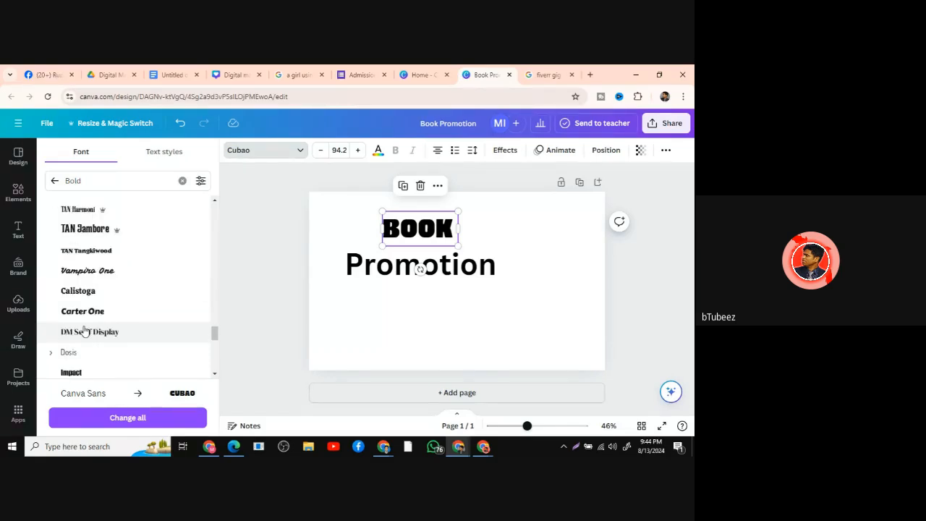
pyautogui.scroll(-1, 84, 331)
pyautogui.click(72, 323)
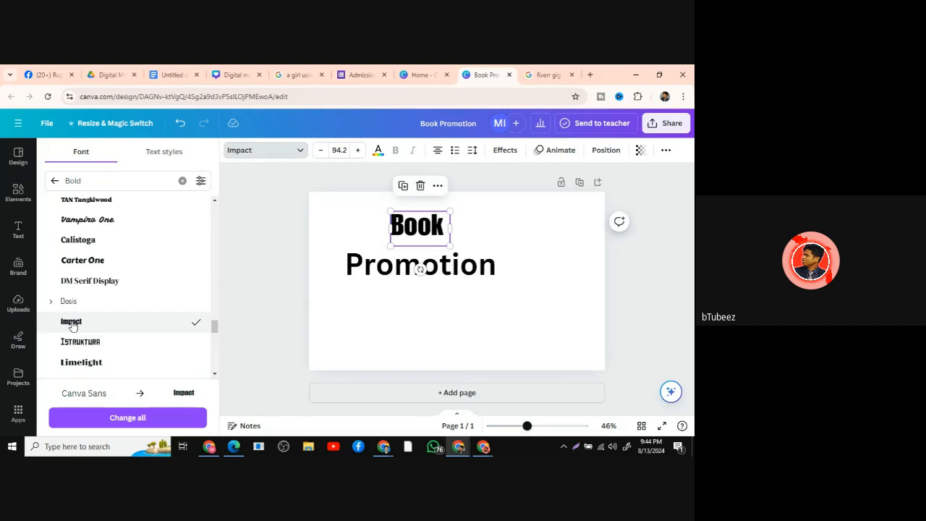
# Enlarge the "Book" text to about font size 152 and position it directly above "Promotion".
pyautogui.click(449, 212)
pyautogui.moveTo(451, 209); pyautogui.dragTo(471, 200)
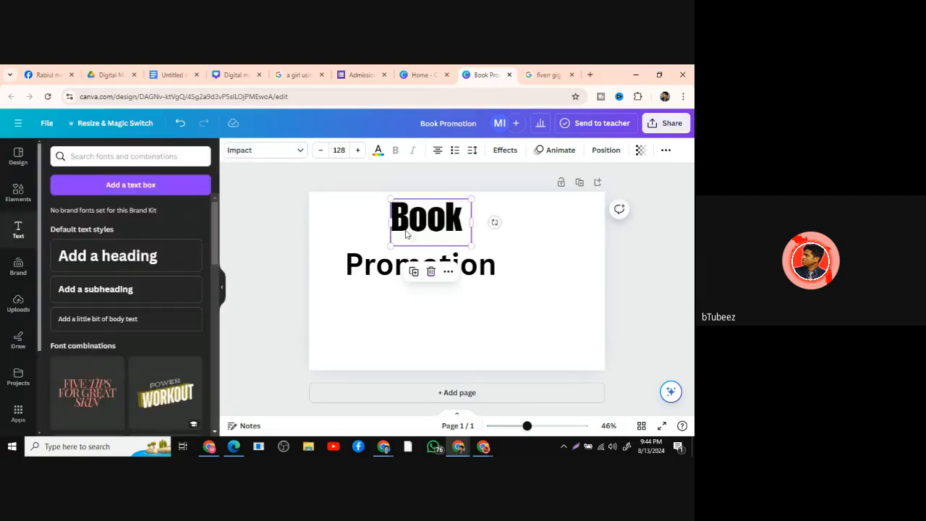
pyautogui.moveTo(389, 244); pyautogui.dragTo(372, 250)
pyautogui.moveTo(422, 227); pyautogui.dragTo(416, 235)
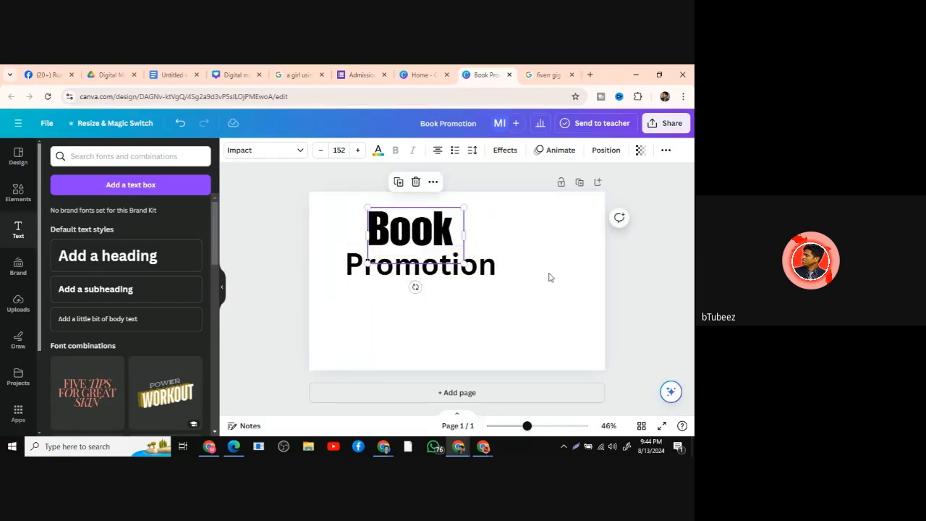
# Set the "Promotion" text in the same Impact font as "Book".
pyautogui.click(414, 273)
pyautogui.click(375, 266)
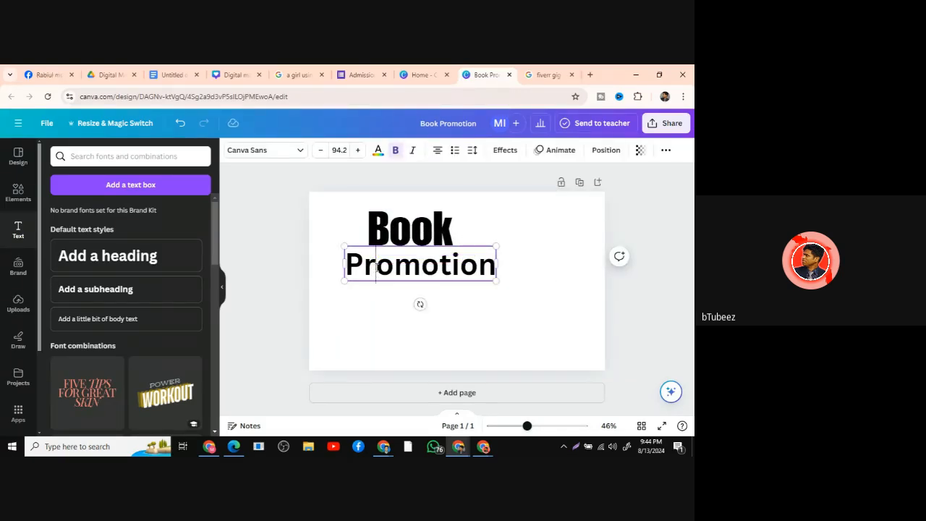
pyautogui.click(408, 228)
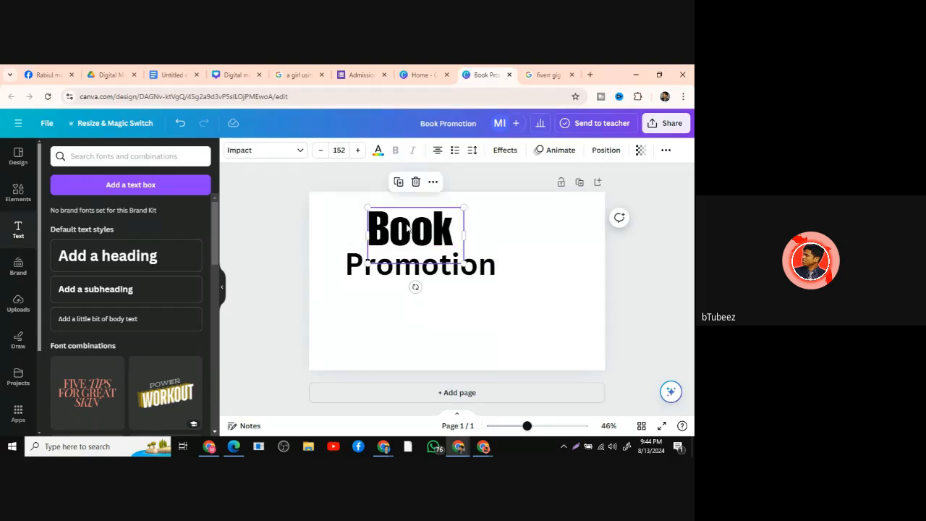
pyautogui.click(350, 269)
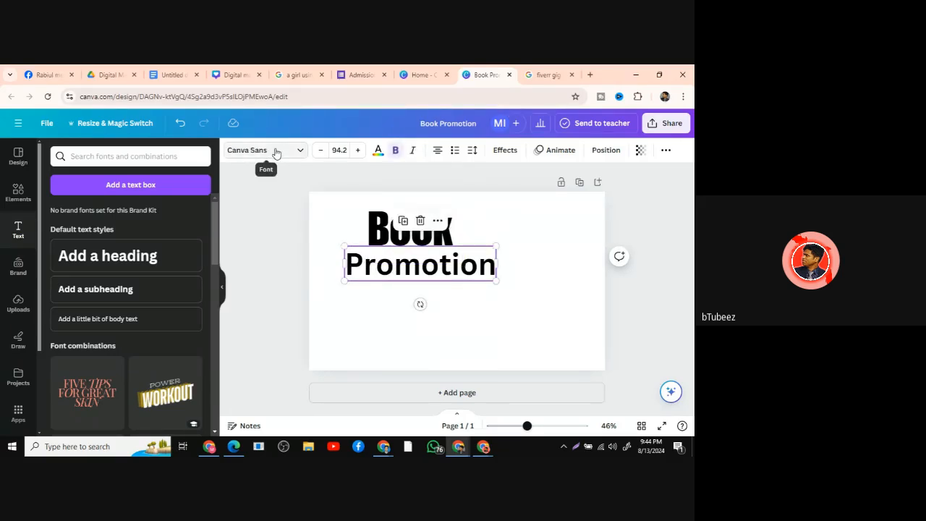
pyautogui.click(276, 152)
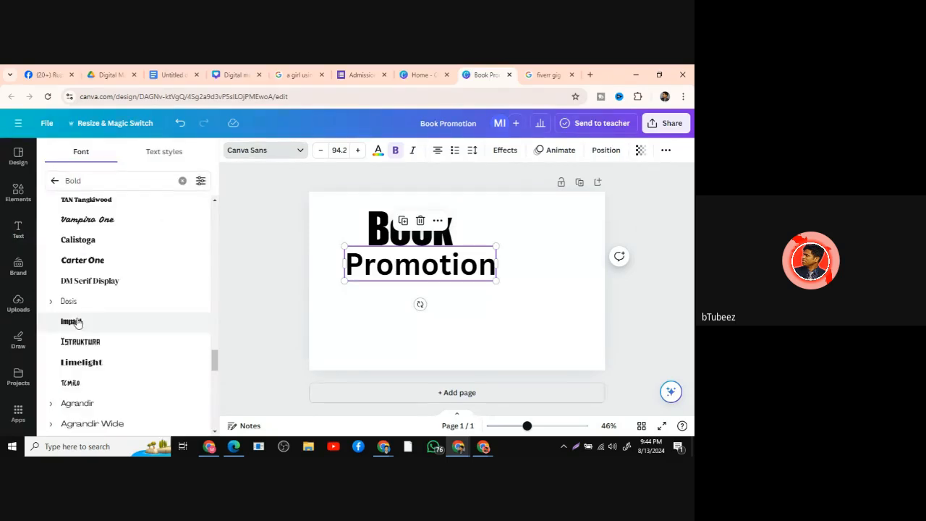
pyautogui.click(71, 321)
# Enlarge the "Promotion" text under "Book", keeping its left edge roughly aligned with the word above.
pyautogui.click(391, 303)
pyautogui.click(424, 263)
pyautogui.moveTo(475, 281); pyautogui.dragTo(501, 300)
pyautogui.click(373, 321)
# Apply the Outline effect to the "Book" and "Promotion" texts together, with white as the outline color.
pyautogui.moveTo(354, 219); pyautogui.dragTo(444, 283)
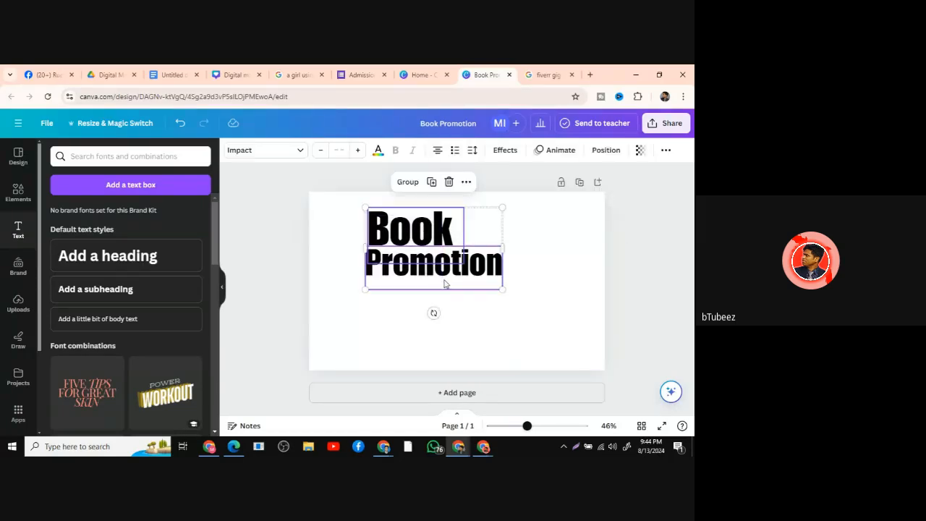
pyautogui.click(506, 151)
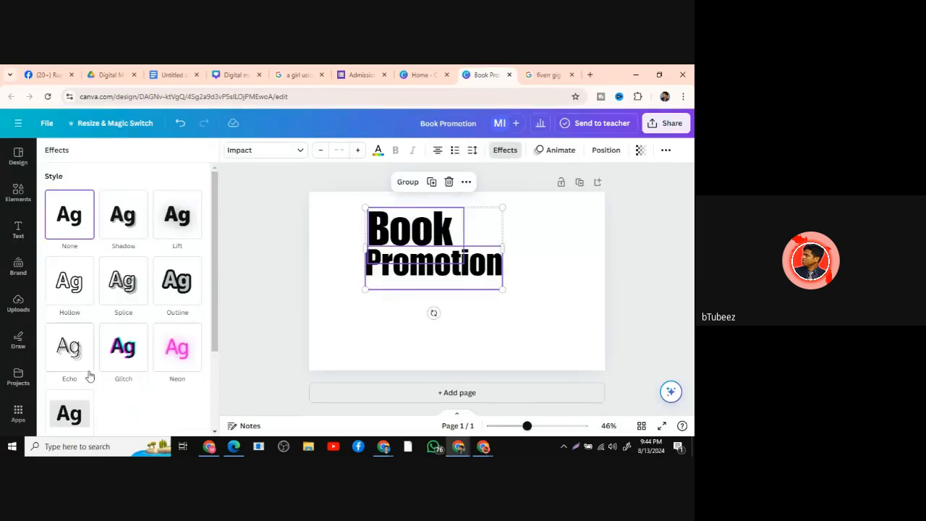
pyautogui.click(173, 293)
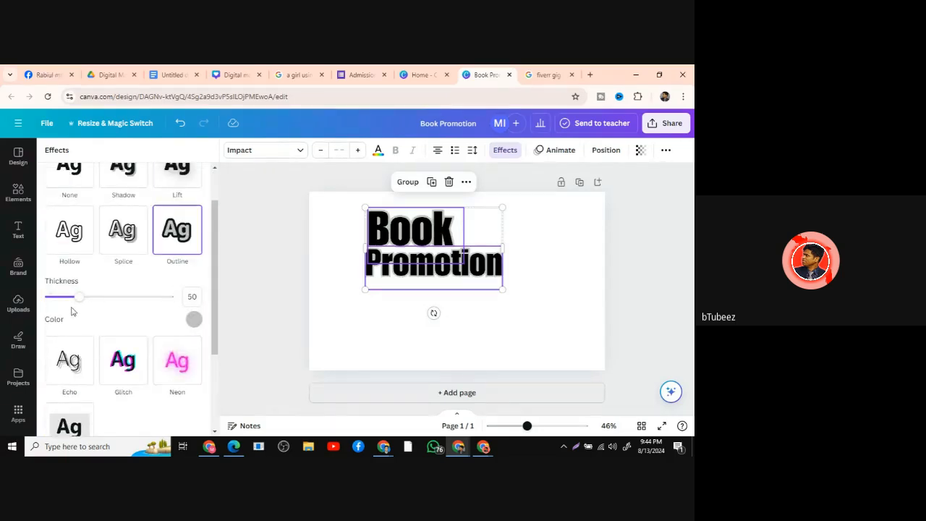
pyautogui.click(193, 321)
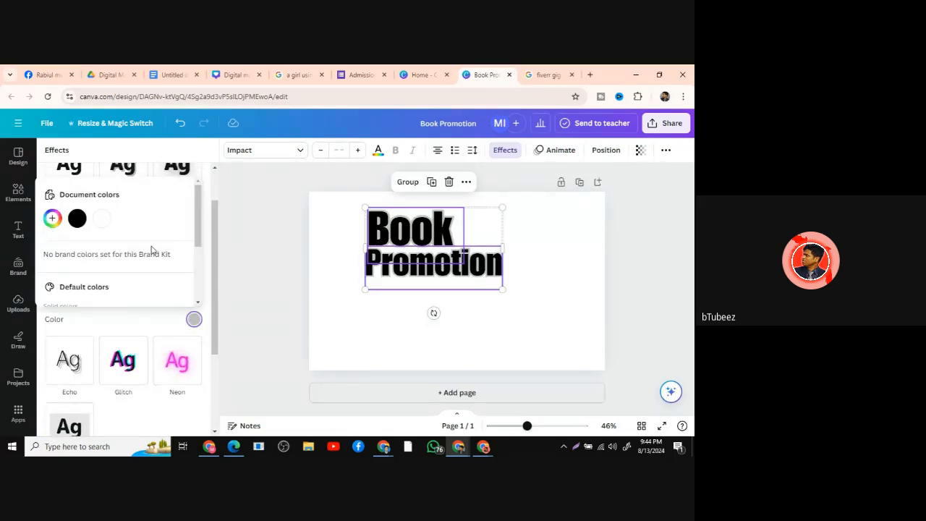
pyautogui.click(102, 219)
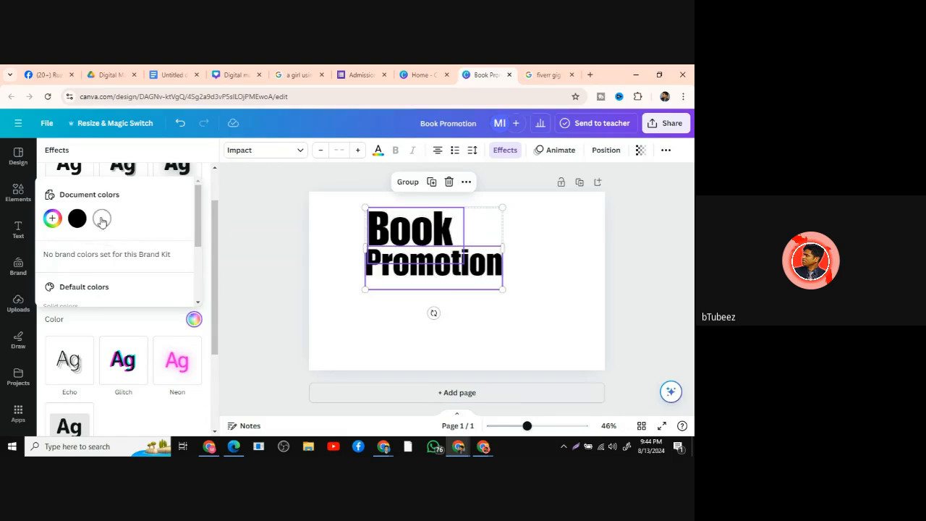
pyautogui.click(193, 317)
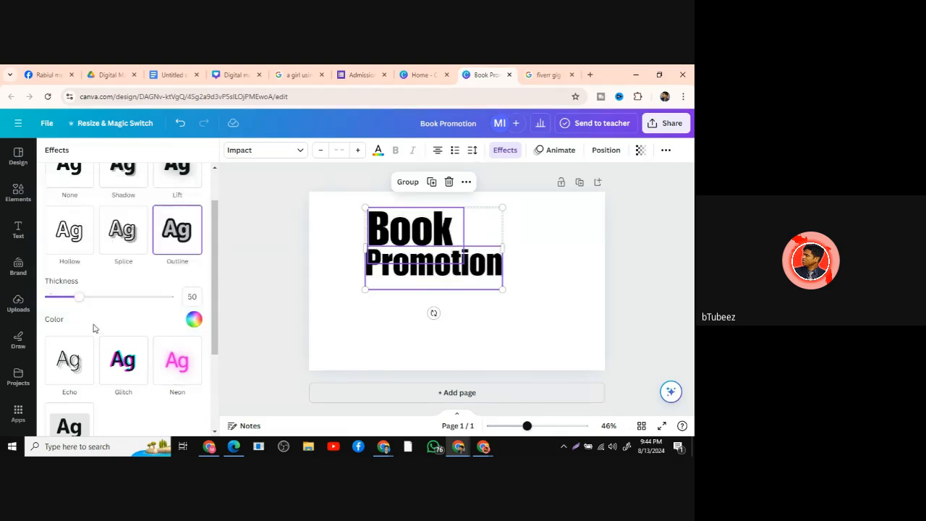
# Set the heading outline thickness to 96 and color the page background dark gray.
pyautogui.moveTo(75, 300); pyautogui.dragTo(108, 313)
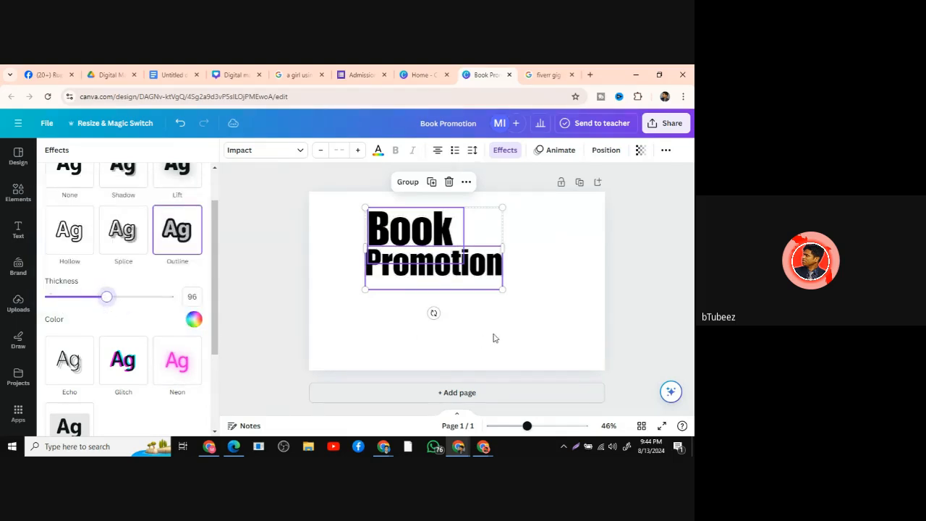
pyautogui.click(451, 328)
pyautogui.click(231, 150)
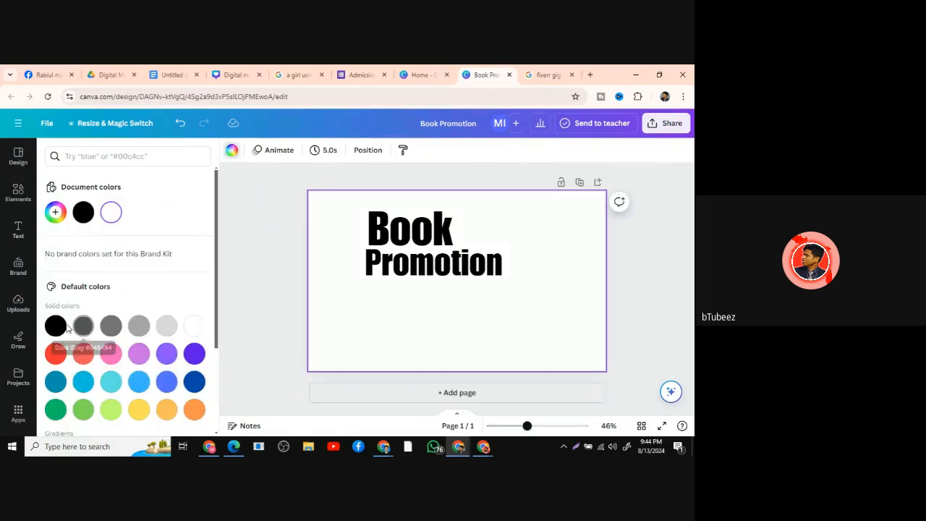
pyautogui.click(83, 325)
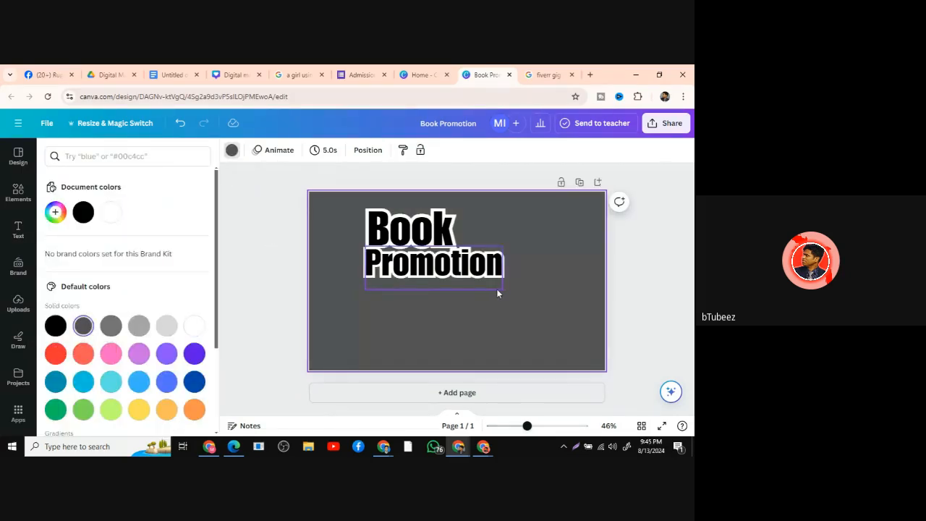
# Replace the page background color with the turquoise-to-dark-blue gradient.
pyautogui.click(495, 288)
pyautogui.click(337, 246)
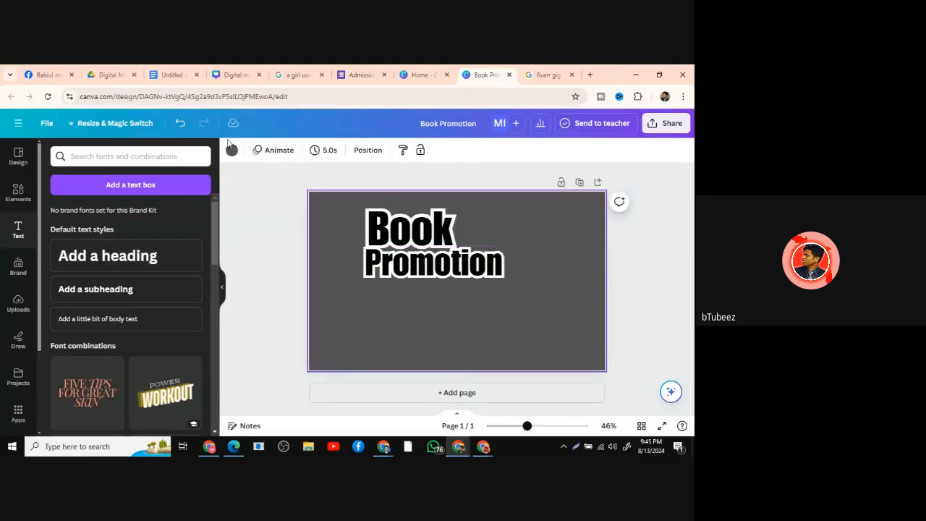
pyautogui.click(231, 149)
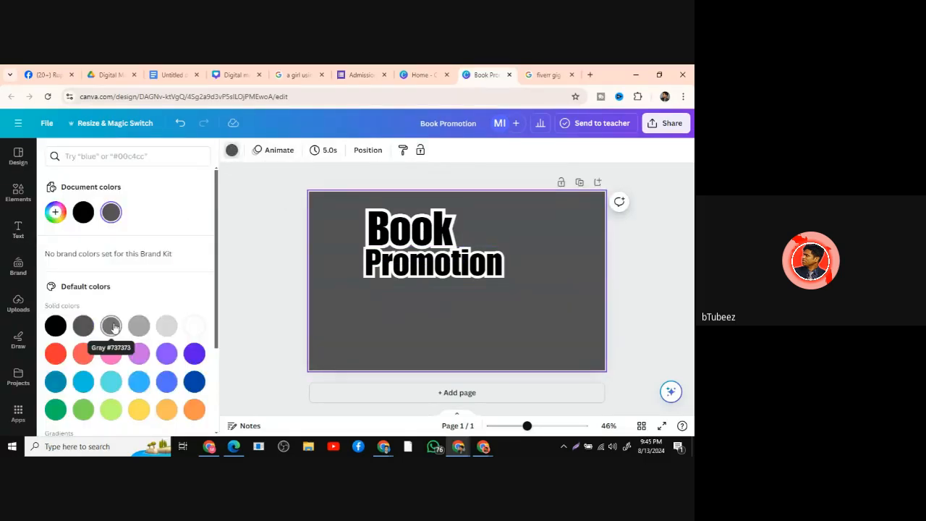
pyautogui.scroll(-3, 113, 327)
pyautogui.click(166, 329)
pyautogui.click(194, 356)
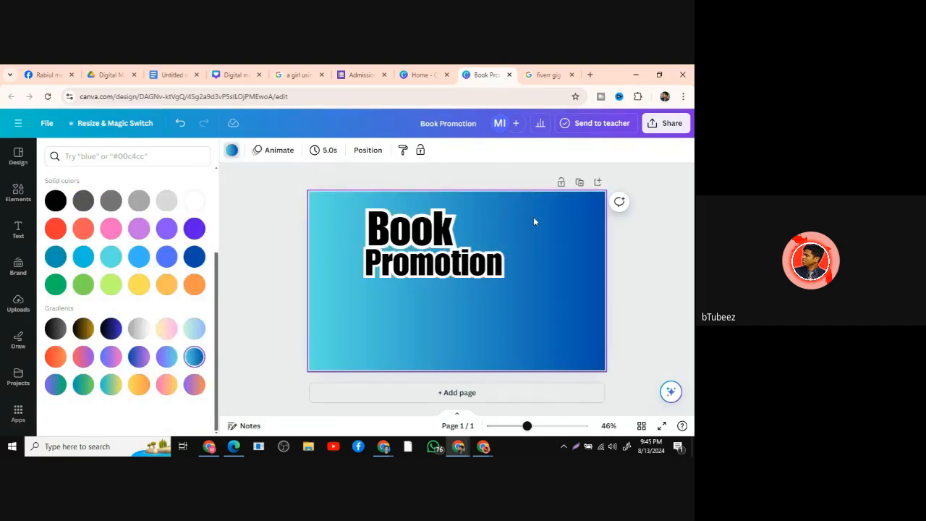
# Center "Promotion" beneath "Book" and shift both words slightly toward the left side of the page.
pyautogui.click(417, 240)
pyautogui.moveTo(417, 240)
pyautogui.mouseDown()
pyautogui.moveTo(401, 243)
pyautogui.moveTo(416, 222)
pyautogui.mouseUp()
pyautogui.press('Escape')
pyautogui.click(393, 315)
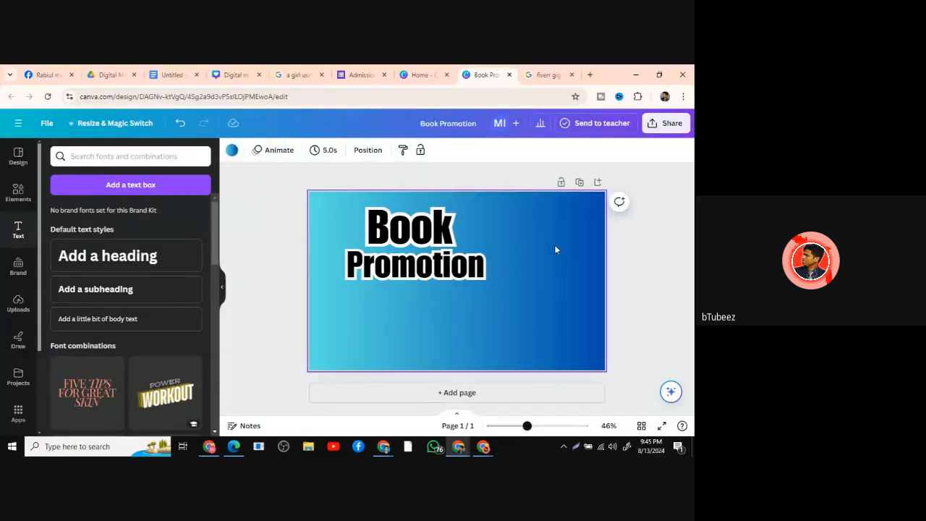
pyautogui.moveTo(469, 319); pyautogui.dragTo(409, 248)
pyautogui.click(539, 263)
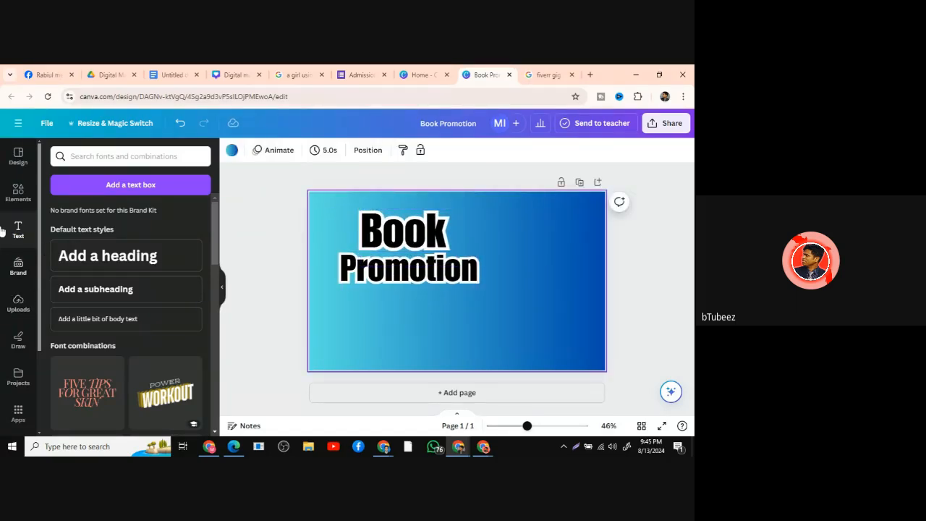
# Add a right-leaning parallelogram shape and place it beside the word "Promotion" on the right half of the page.
pyautogui.click(17, 192)
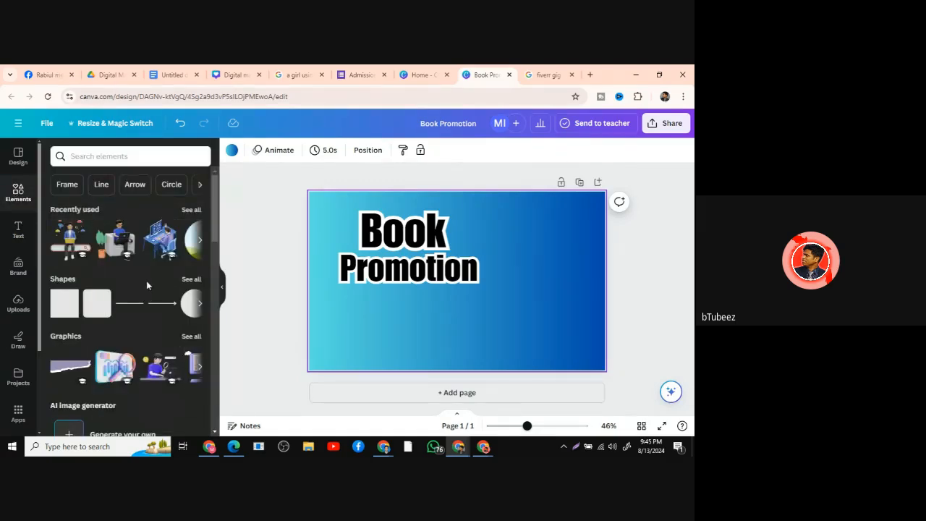
pyautogui.click(190, 279)
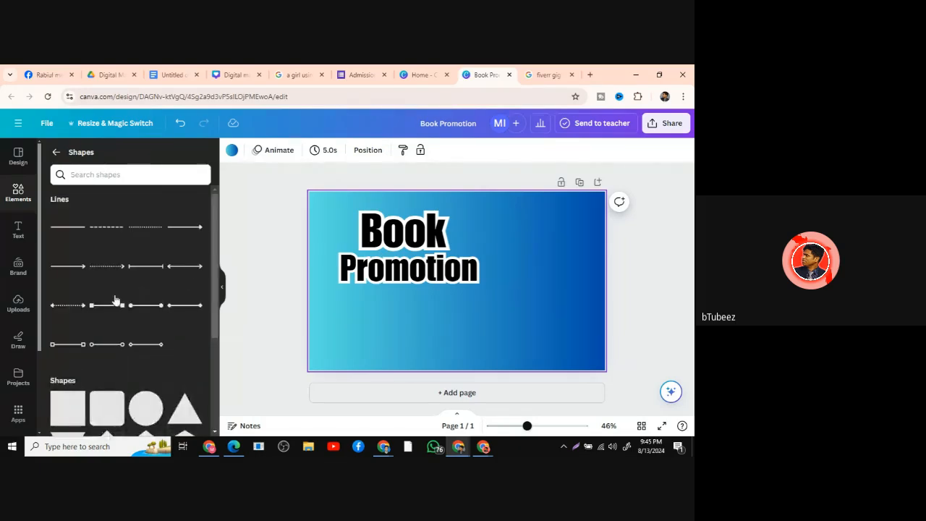
pyautogui.scroll(-2, 117, 300)
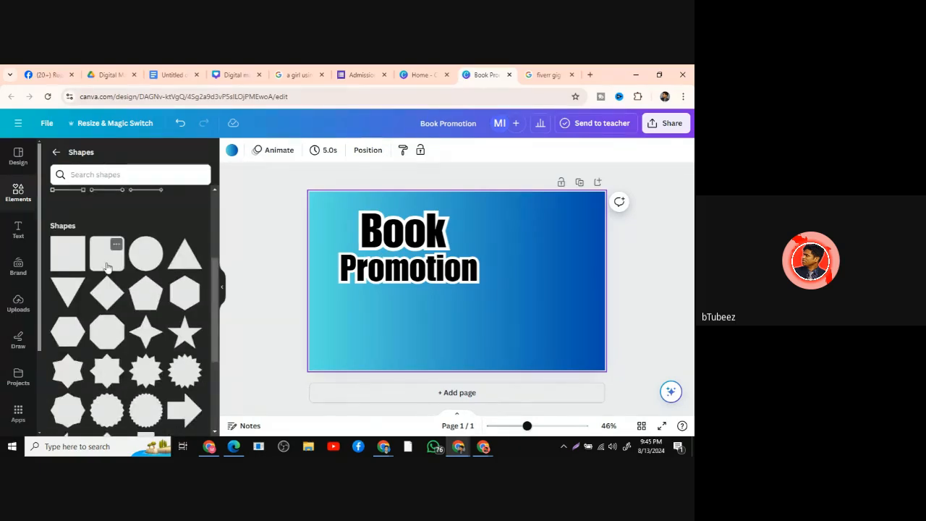
pyautogui.scroll(-2, 107, 268)
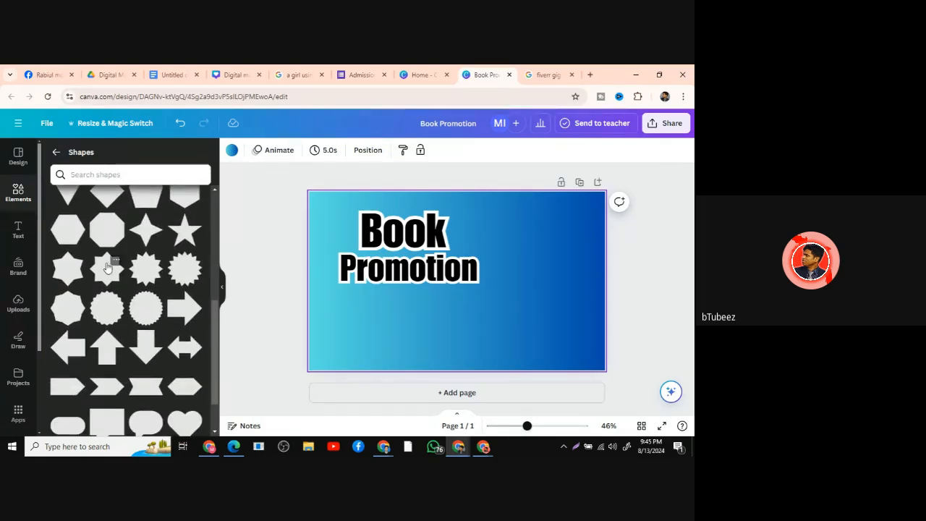
pyautogui.scroll(-3, 107, 267)
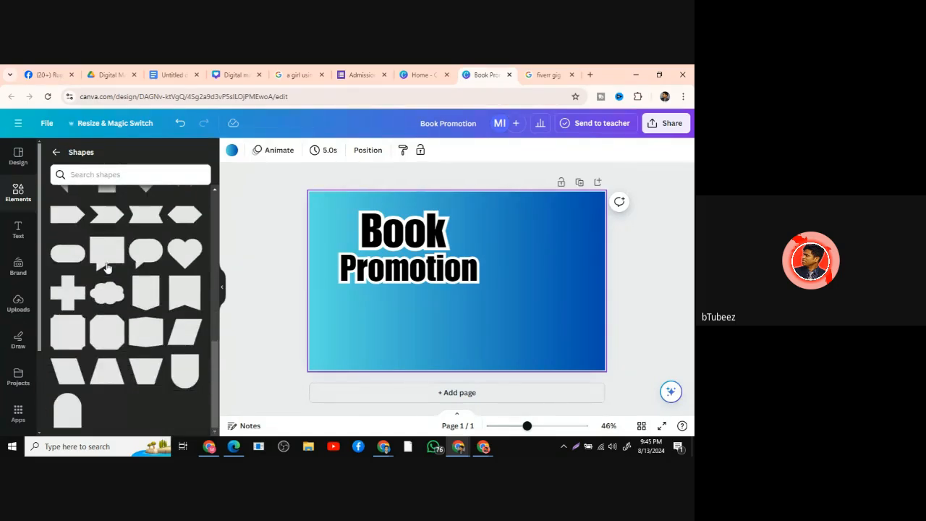
pyautogui.click(184, 331)
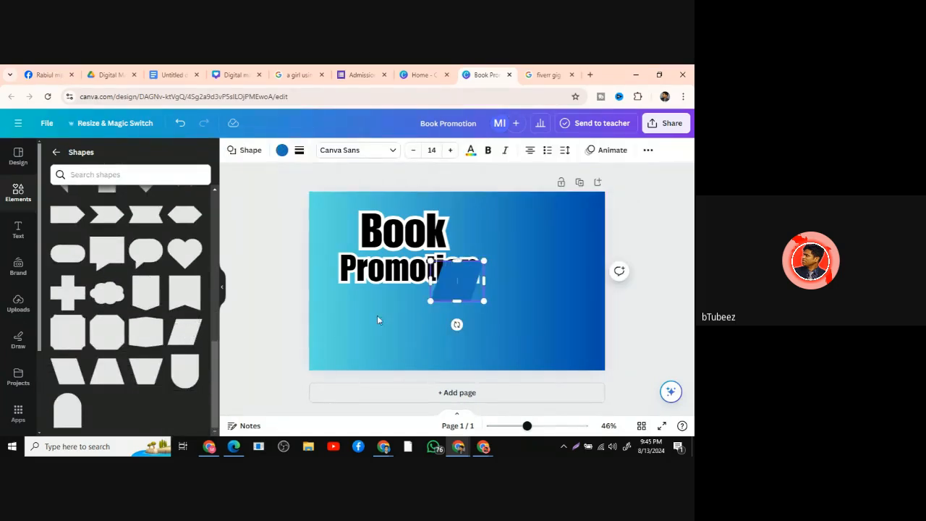
pyautogui.moveTo(463, 280); pyautogui.dragTo(527, 274)
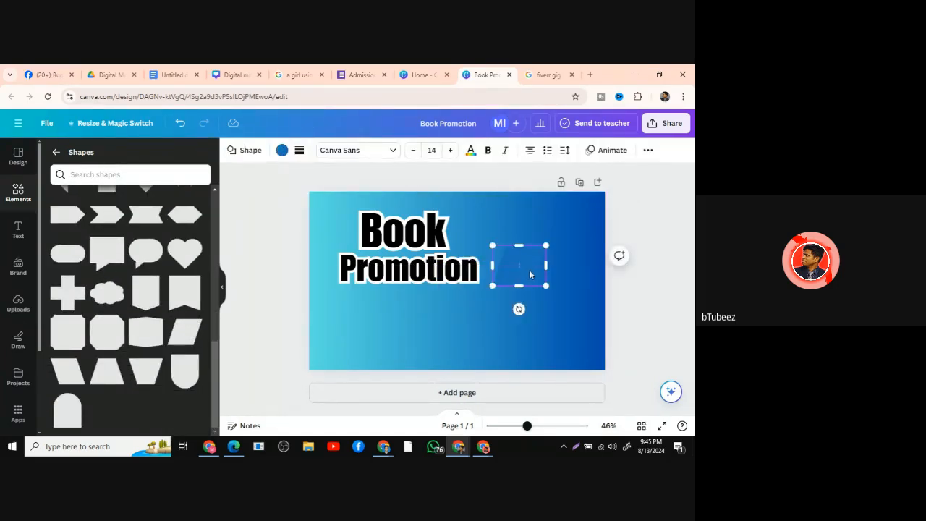
# Fill the parallelogram with the solid coral color.
pyautogui.click(282, 150)
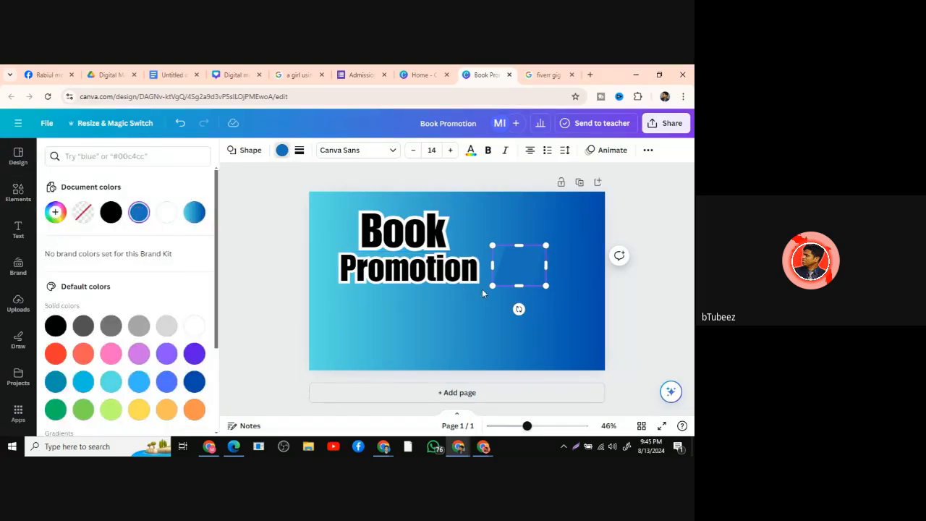
pyautogui.click(407, 339)
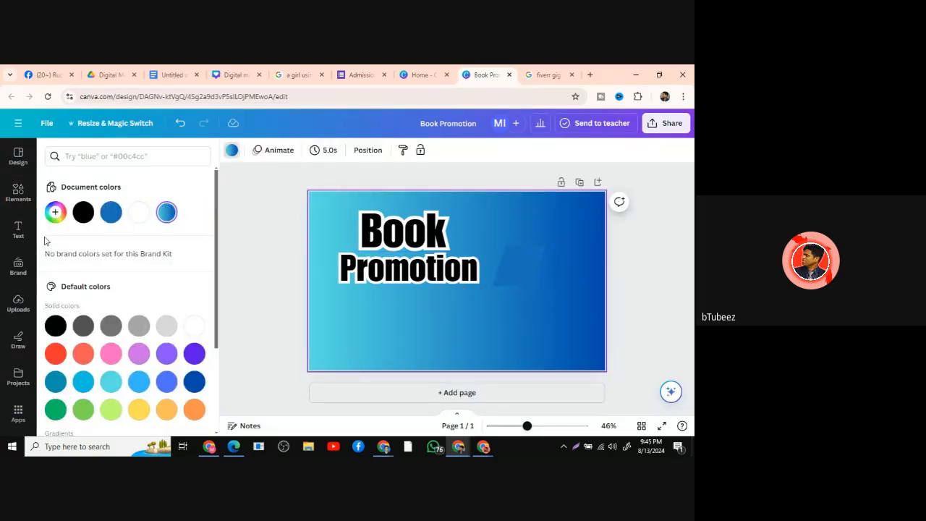
pyautogui.click(512, 264)
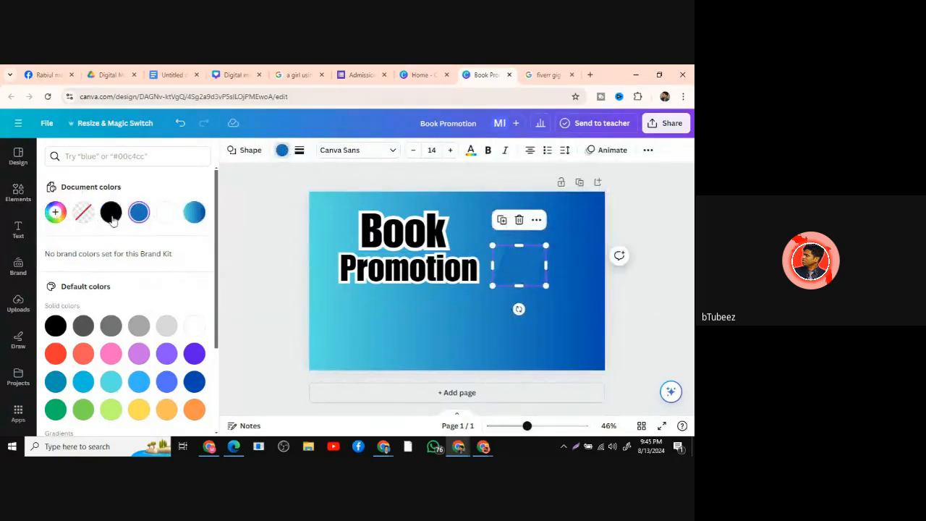
pyautogui.scroll(-3, 141, 361)
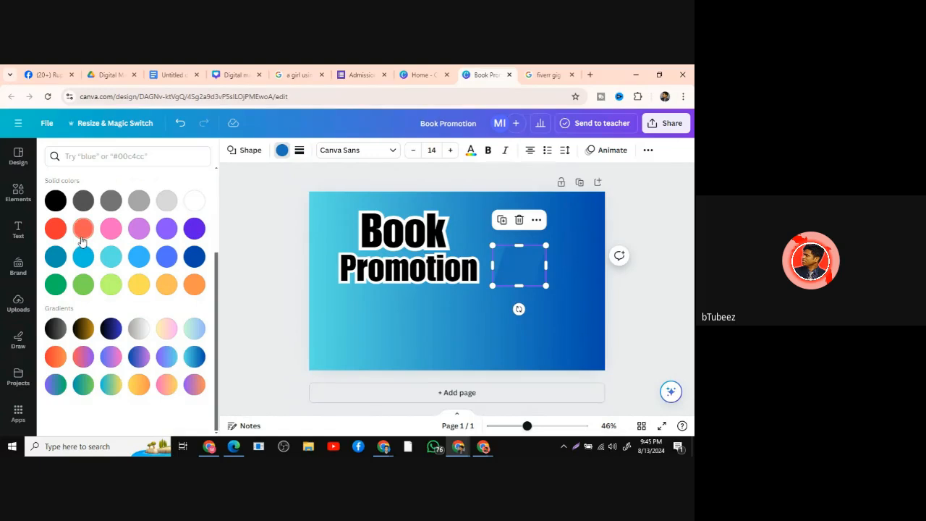
pyautogui.click(82, 229)
# Enlarge the coral parallelogram to cover most of the page's right side, extending past the right edge and ending just above the bottom.
pyautogui.moveTo(545, 245); pyautogui.dragTo(620, 190)
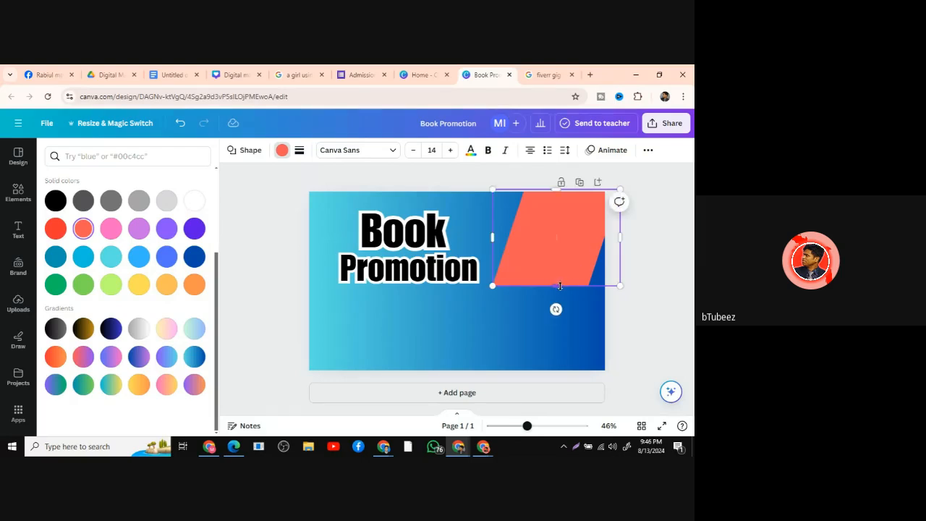
pyautogui.moveTo(558, 287); pyautogui.dragTo(555, 356)
pyautogui.moveTo(492, 279); pyautogui.dragTo(477, 279)
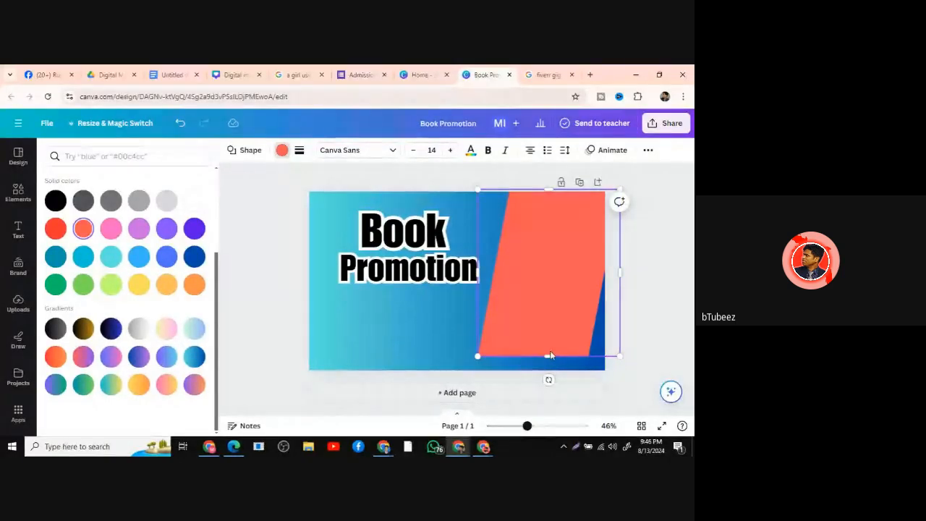
pyautogui.moveTo(619, 288); pyautogui.dragTo(640, 287)
pyautogui.click(484, 307)
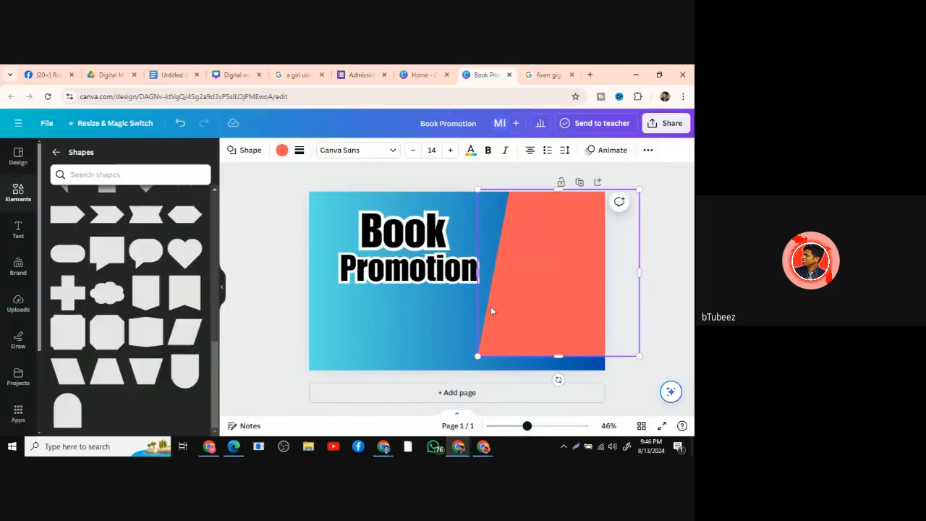
pyautogui.moveTo(557, 291); pyautogui.dragTo(550, 291)
pyautogui.moveTo(637, 273); pyautogui.dragTo(640, 273)
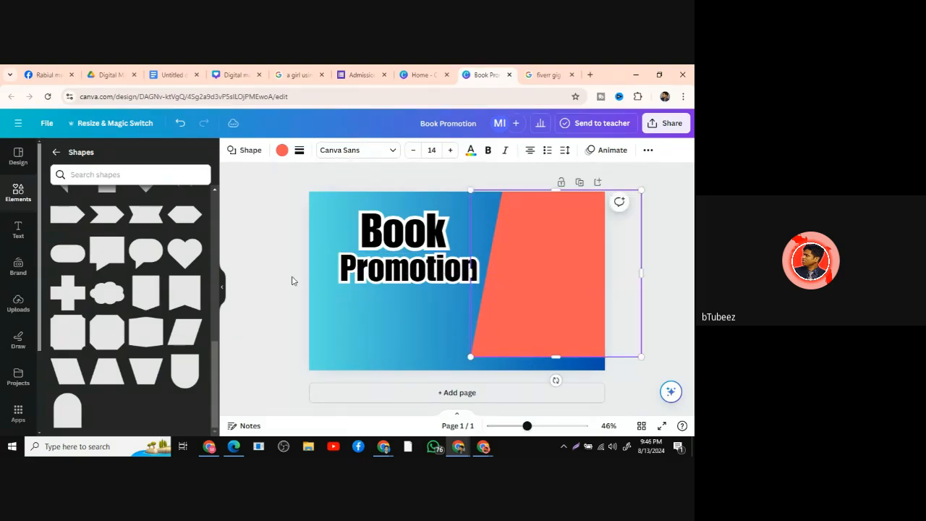
pyautogui.click(536, 274)
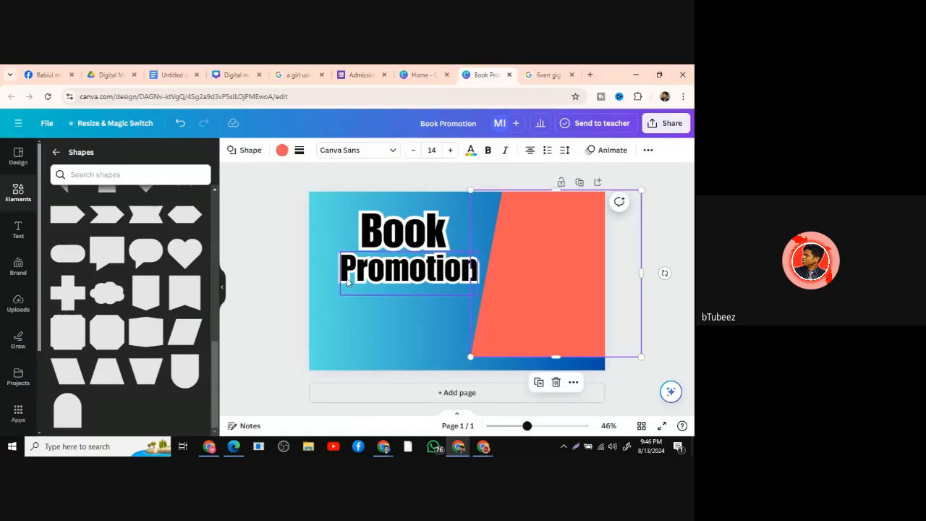
pyautogui.click(275, 266)
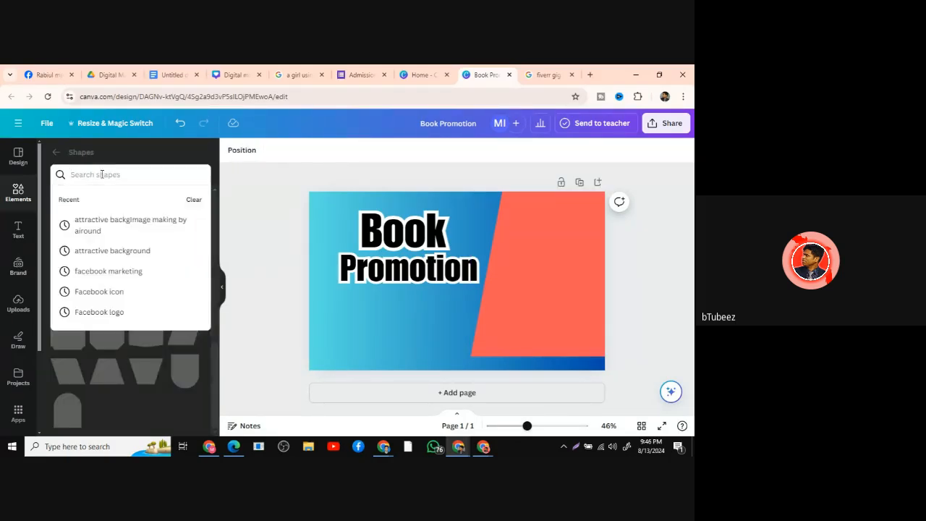
pyautogui.write('Book')
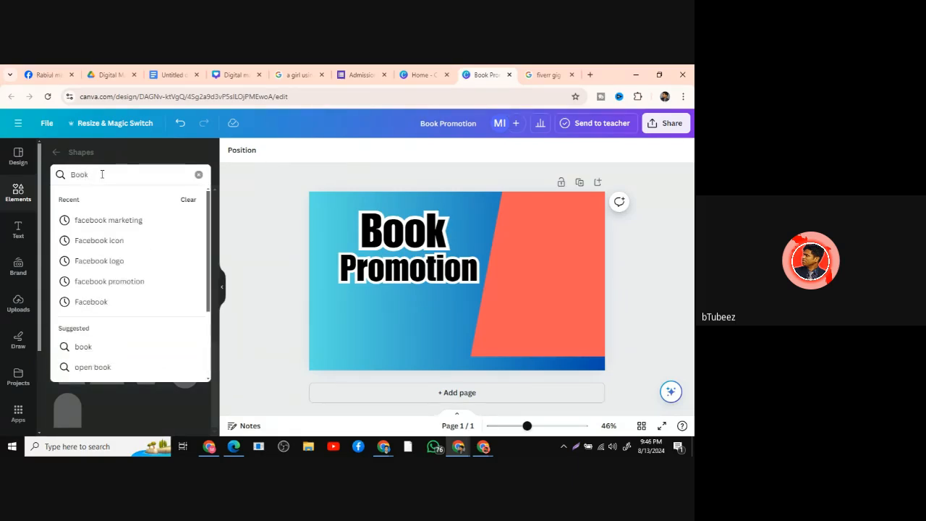
pyautogui.press('Return')
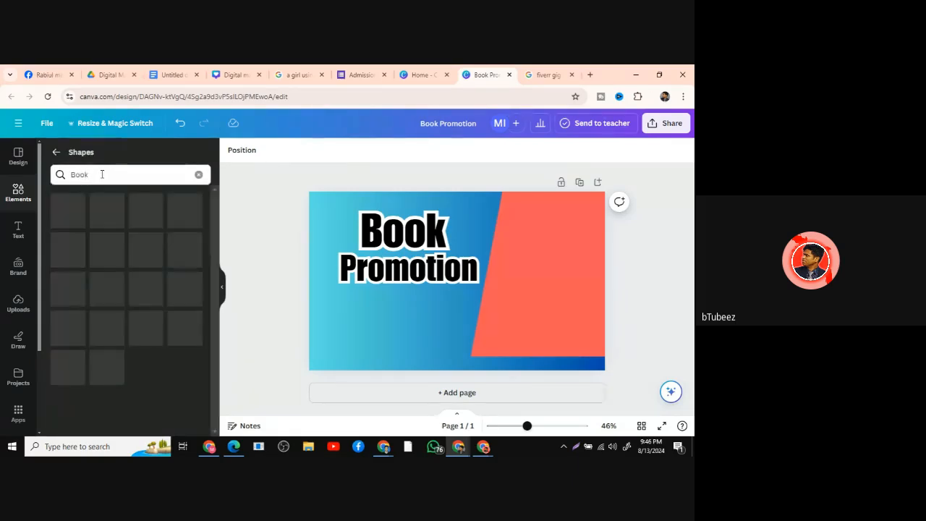
pyautogui.click(104, 174)
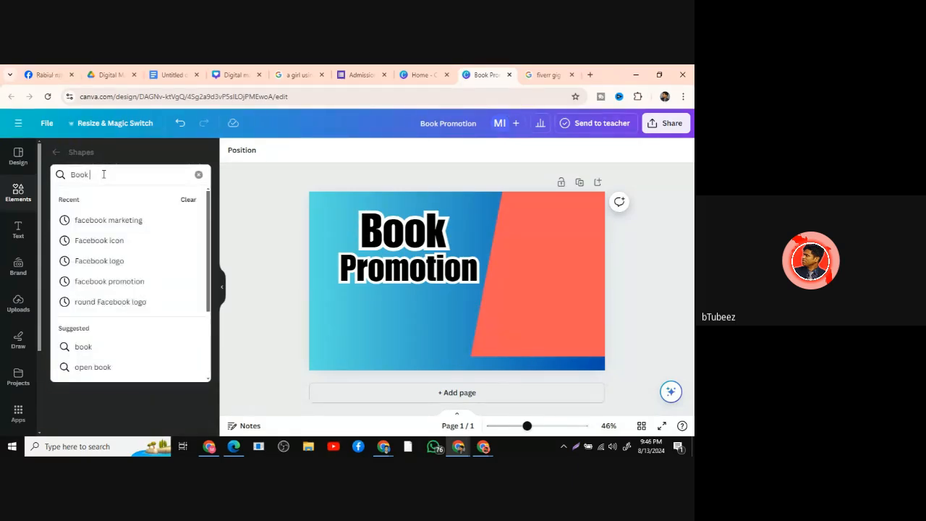
pyautogui.click(29, 194)
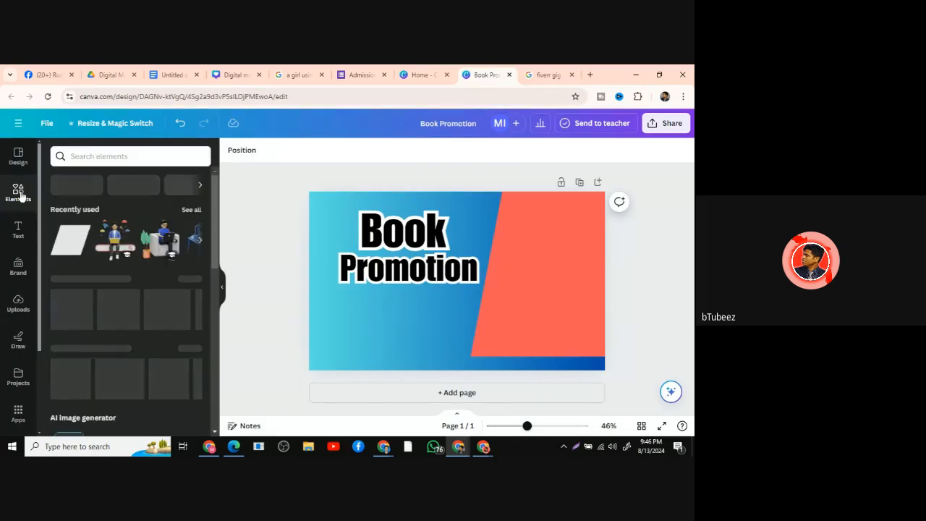
# Search the elements for "book image" and add the photo of books with a red apple and pencil holders to the page.
pyautogui.click(88, 153)
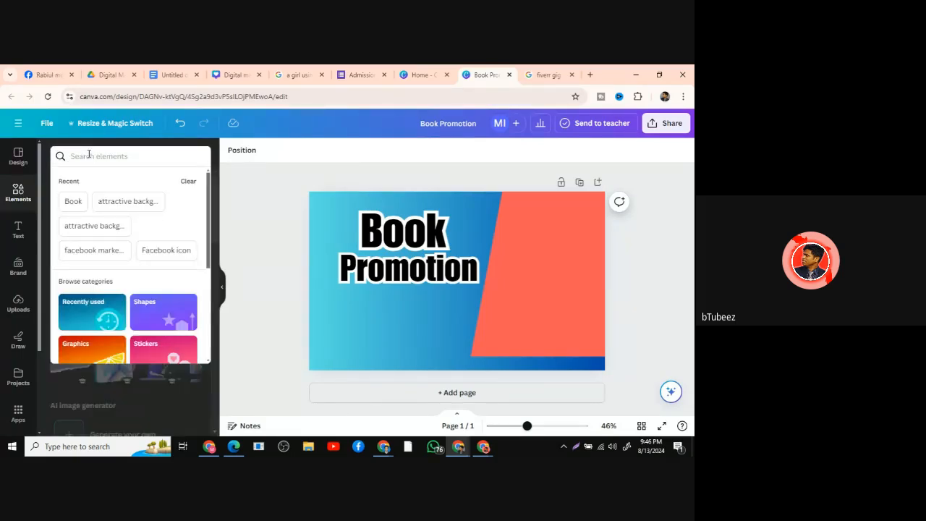
pyautogui.write('book i')
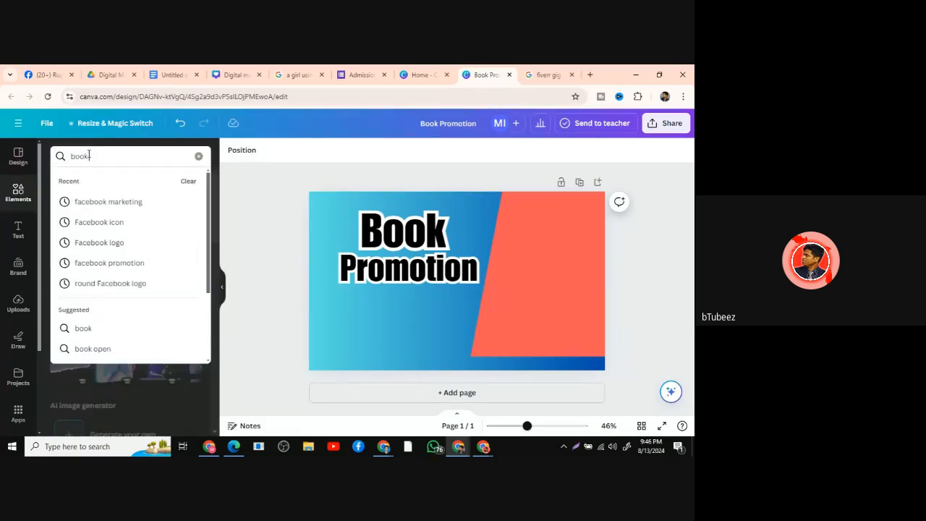
pyautogui.write('mage')
pyautogui.press('Return')
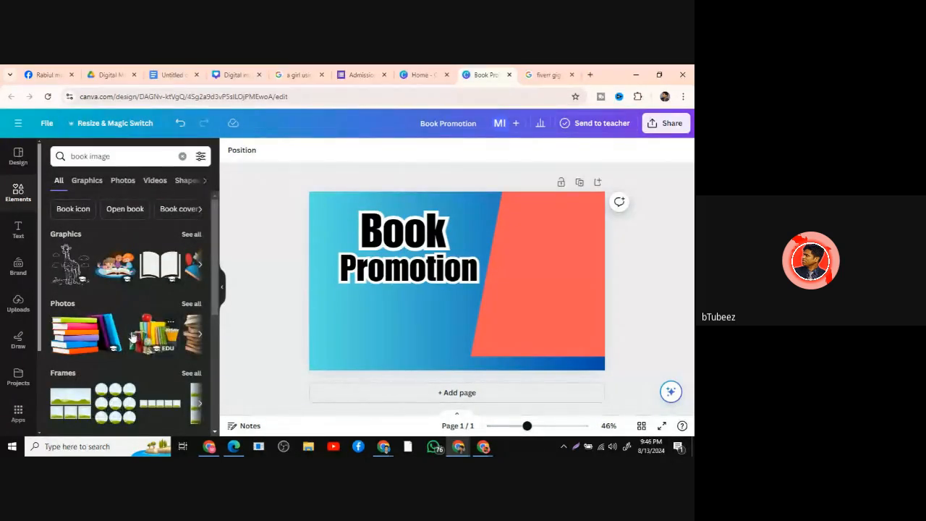
pyautogui.scroll(-5, 132, 336)
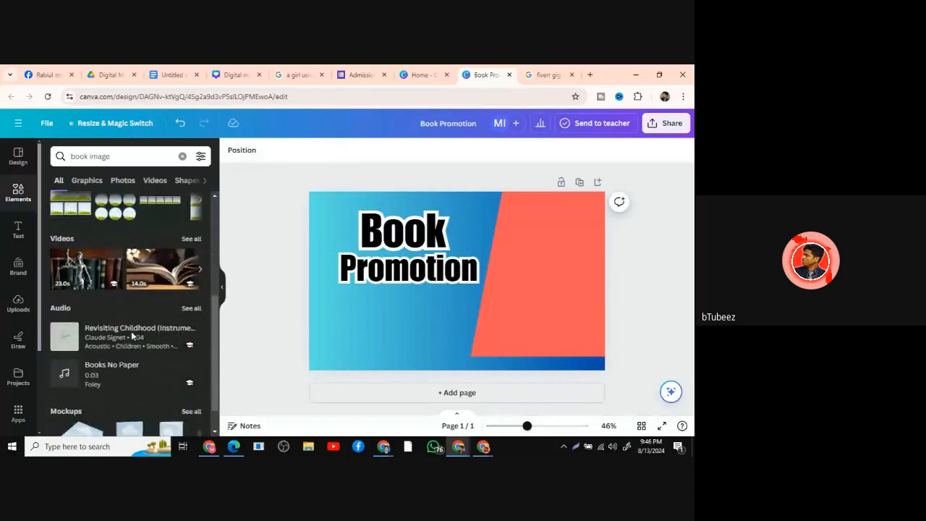
pyautogui.scroll(6, 132, 334)
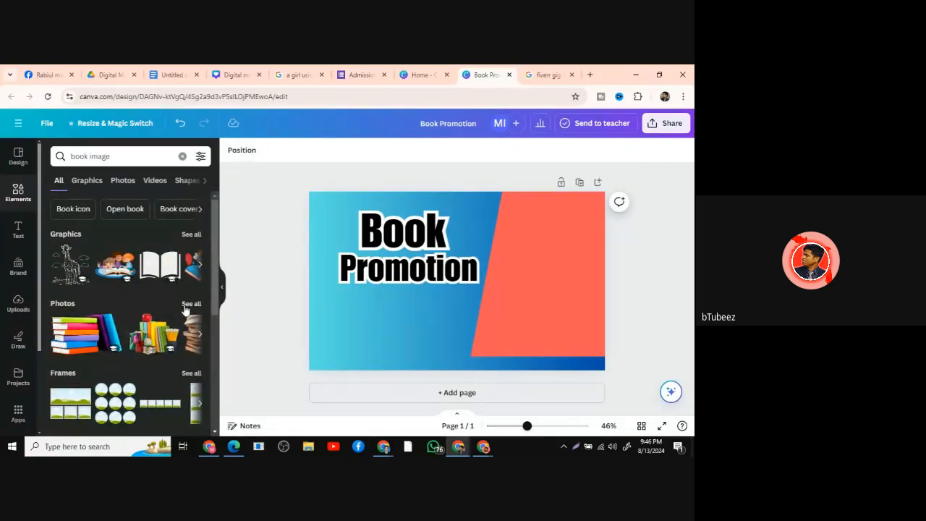
pyautogui.click(155, 334)
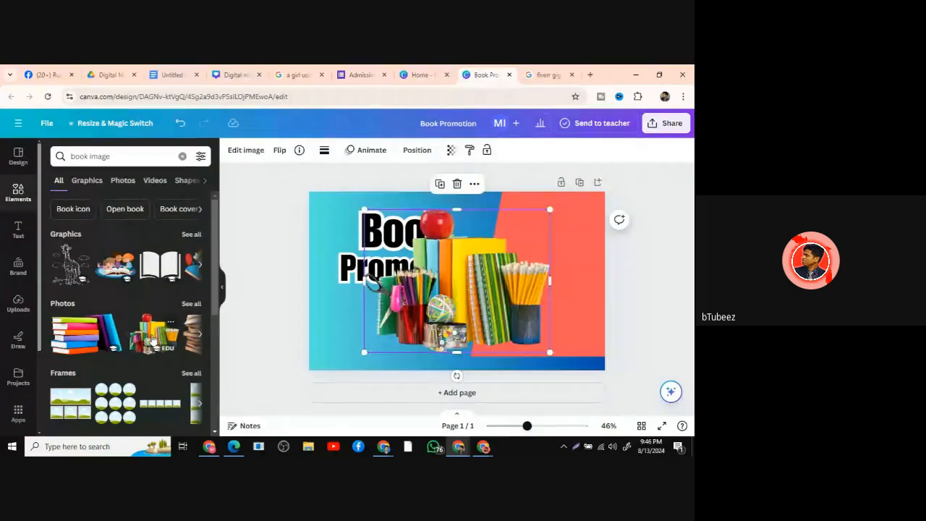
# Remove the photo of books with the red apple from the page and show all photo results for "book image".
pyautogui.moveTo(470, 311); pyautogui.dragTo(692, 320)
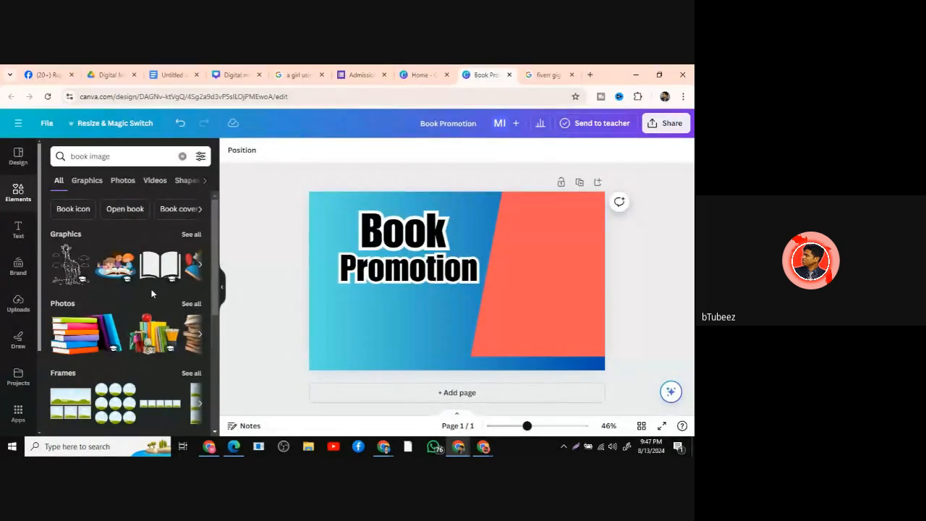
pyautogui.scroll(-5, 114, 311)
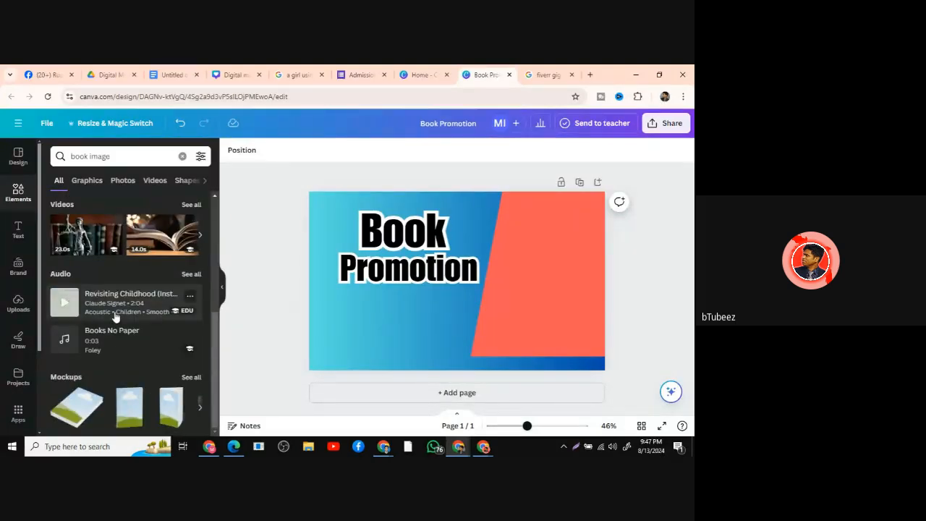
pyautogui.scroll(5, 114, 316)
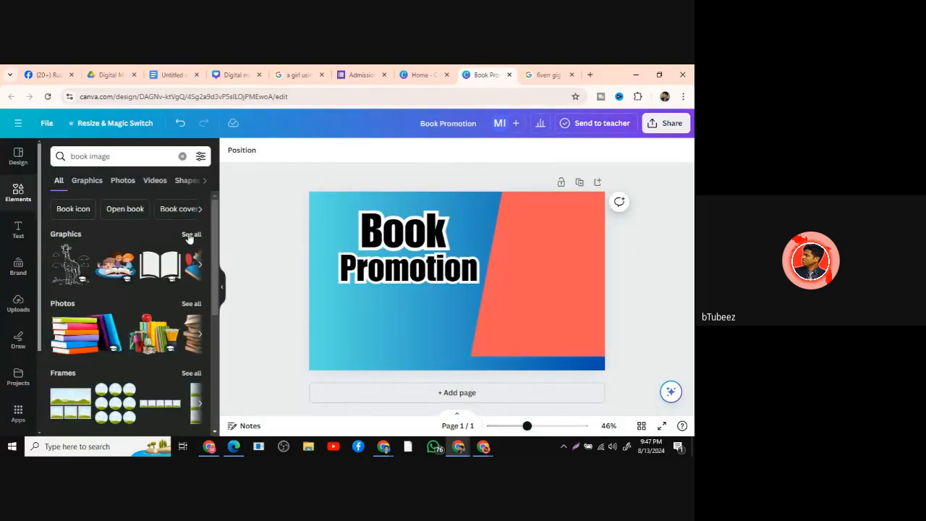
pyautogui.click(193, 303)
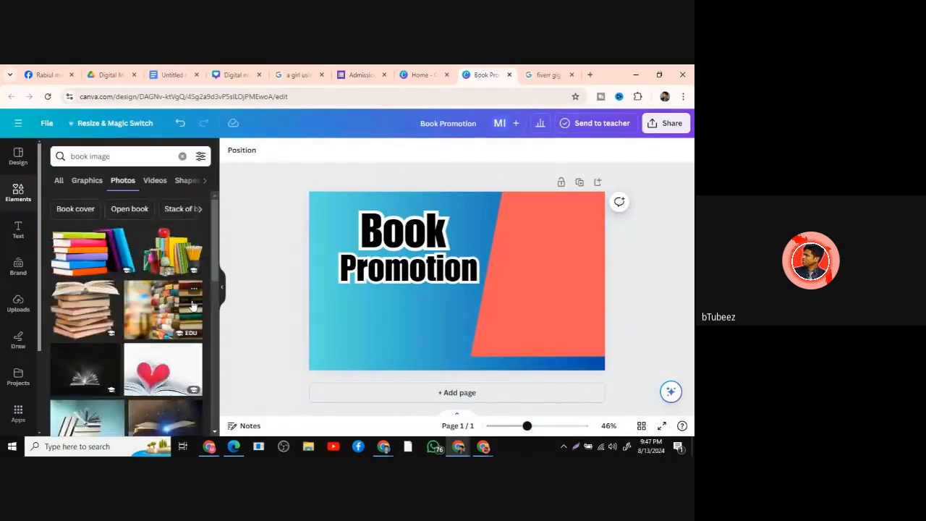
# Look through the "book image" photo results for a picture that suits the coral area of the gig image.
pyautogui.scroll(-5, 131, 299)
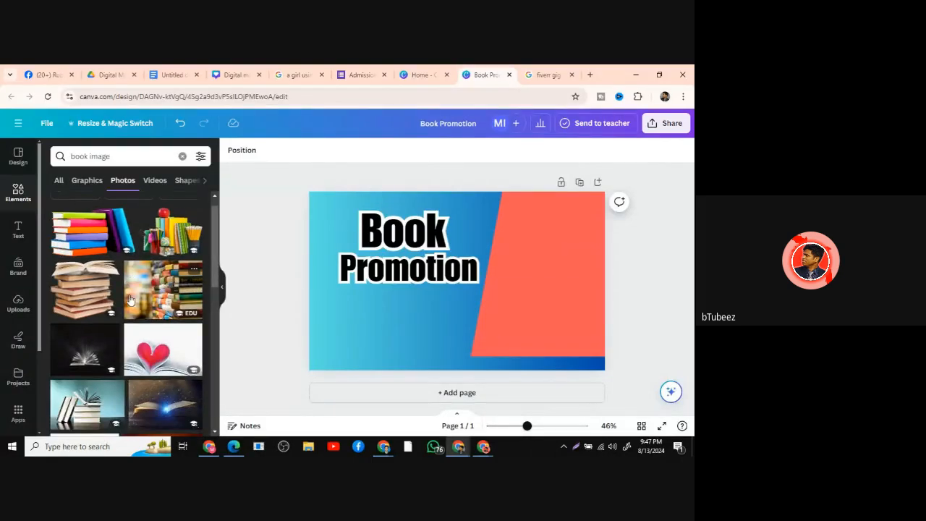
pyautogui.scroll(-1, 129, 294)
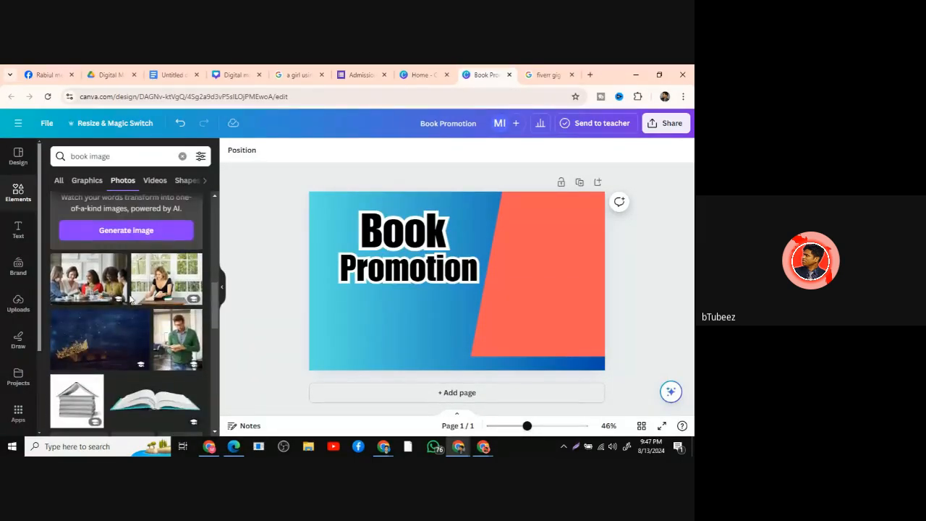
pyautogui.scroll(-2, 130, 298)
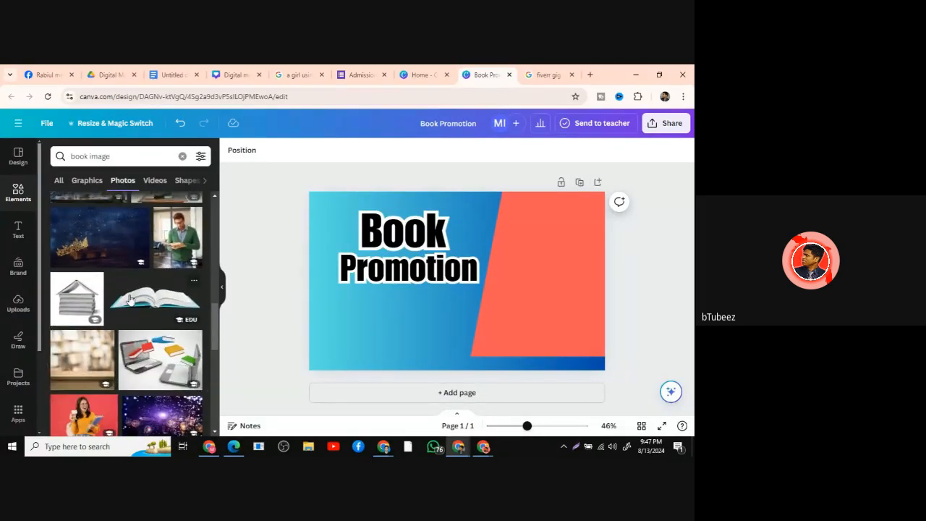
pyautogui.scroll(-2, 130, 299)
pyautogui.scroll(-2, 130, 299)
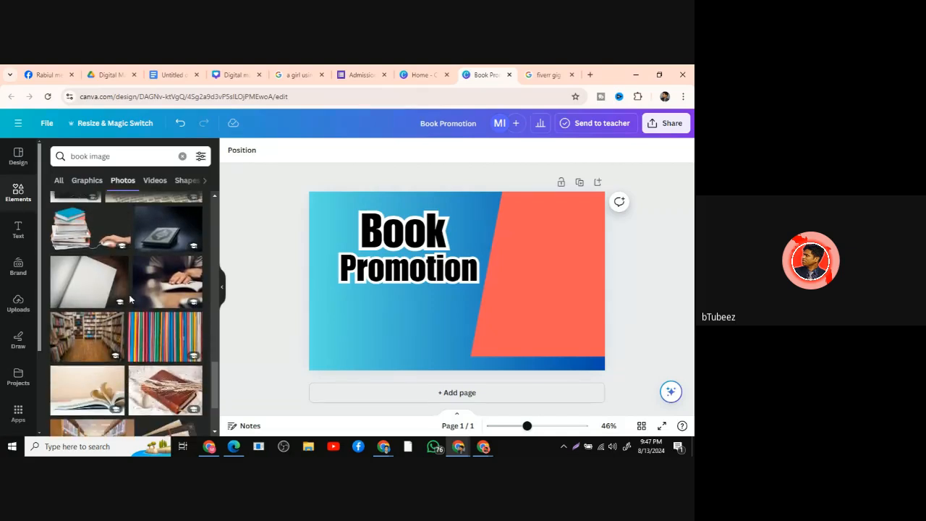
pyautogui.scroll(-5, 130, 299)
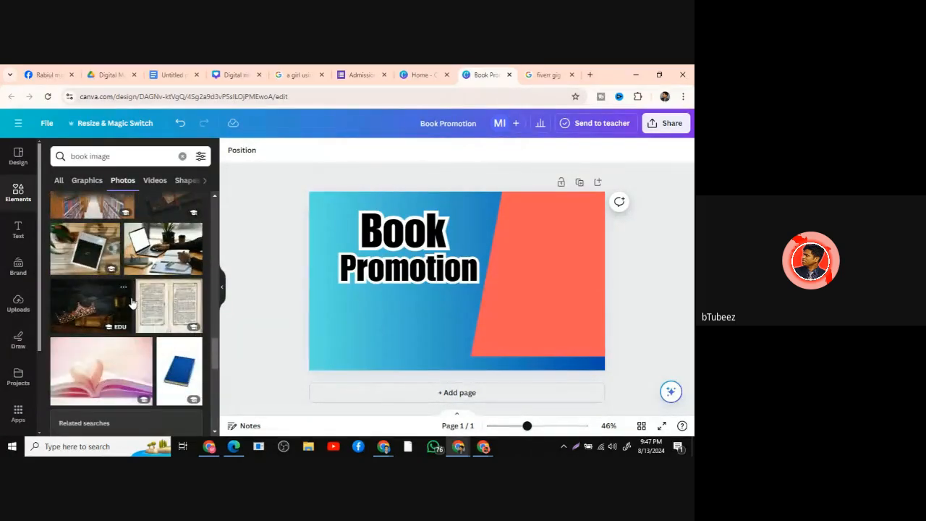
pyautogui.scroll(-6, 131, 302)
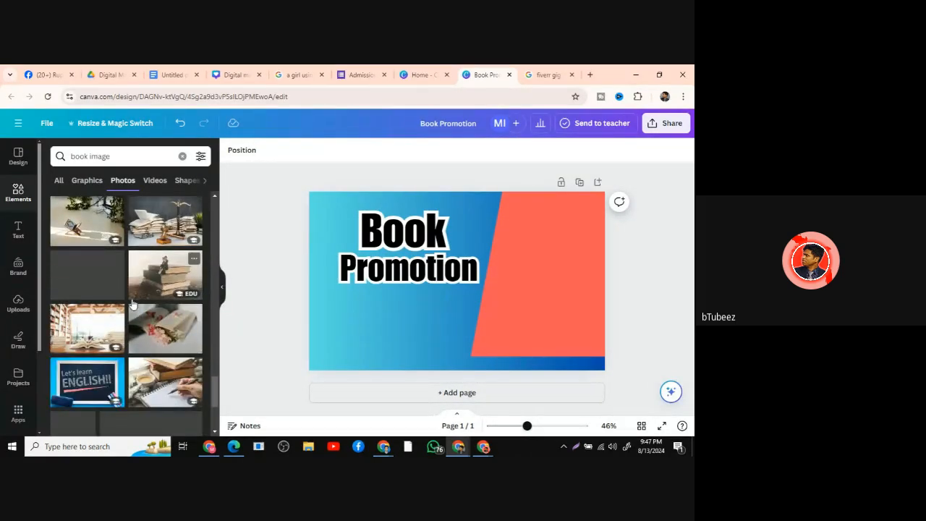
pyautogui.scroll(-5, 133, 303)
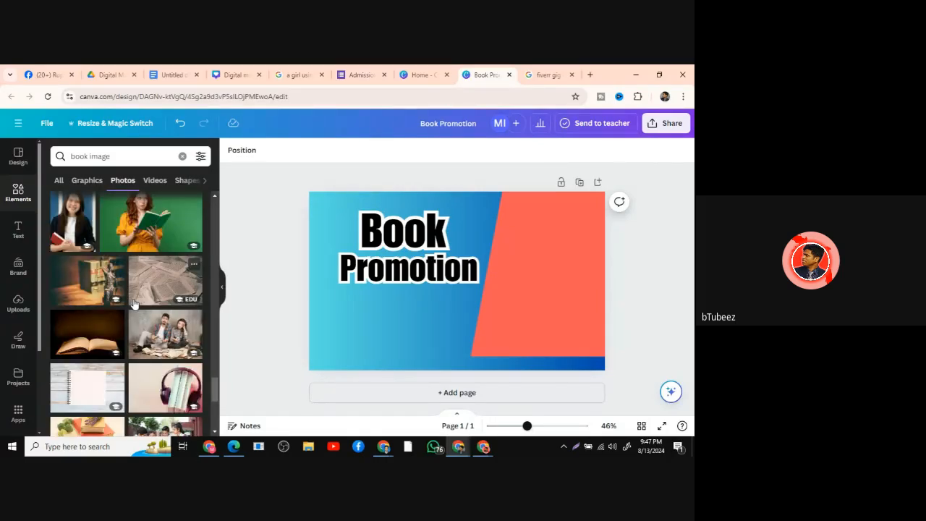
pyautogui.scroll(-3, 133, 304)
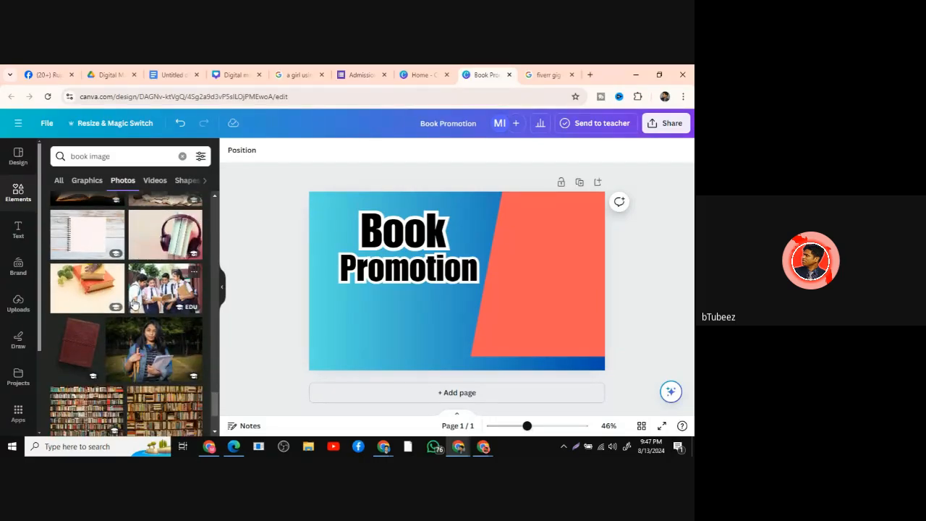
pyautogui.scroll(1, 133, 304)
pyautogui.scroll(-2, 134, 304)
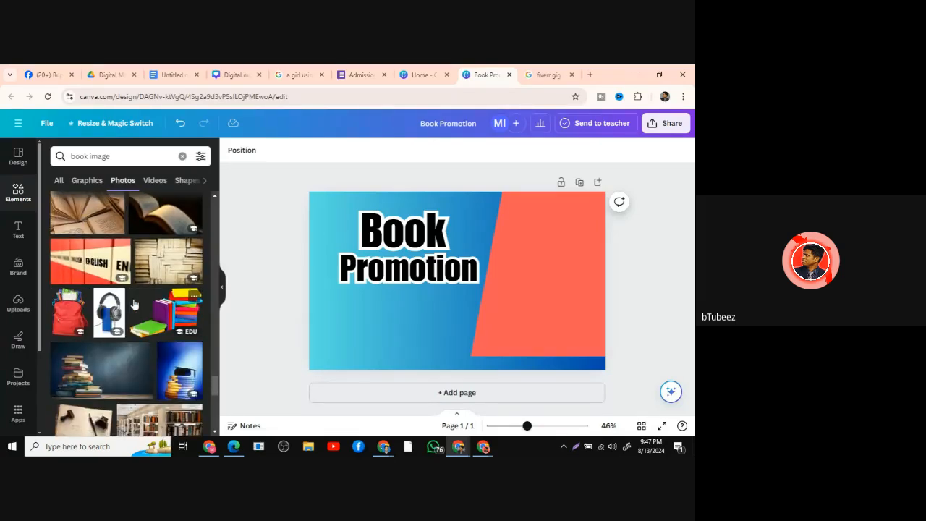
pyautogui.scroll(-1, 133, 304)
pyautogui.scroll(-3, 133, 303)
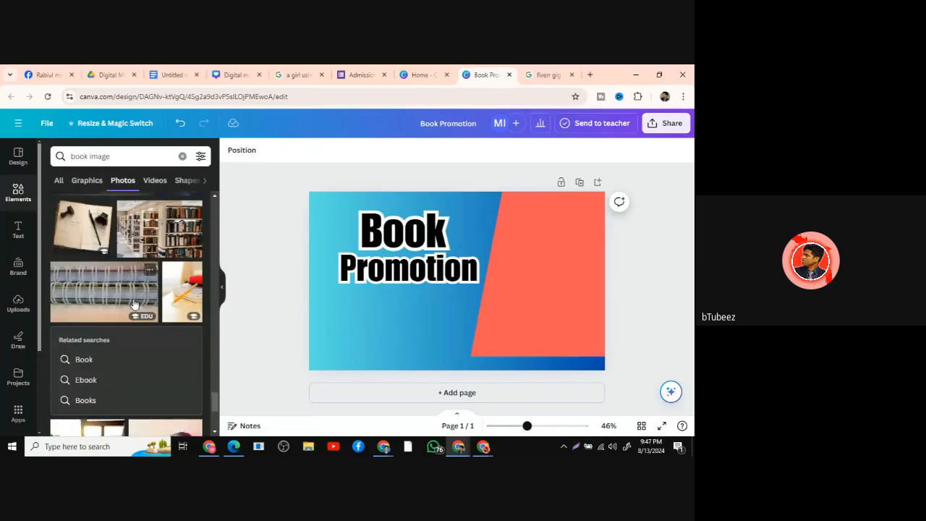
pyautogui.scroll(-2, 133, 304)
pyautogui.scroll(-2, 133, 304)
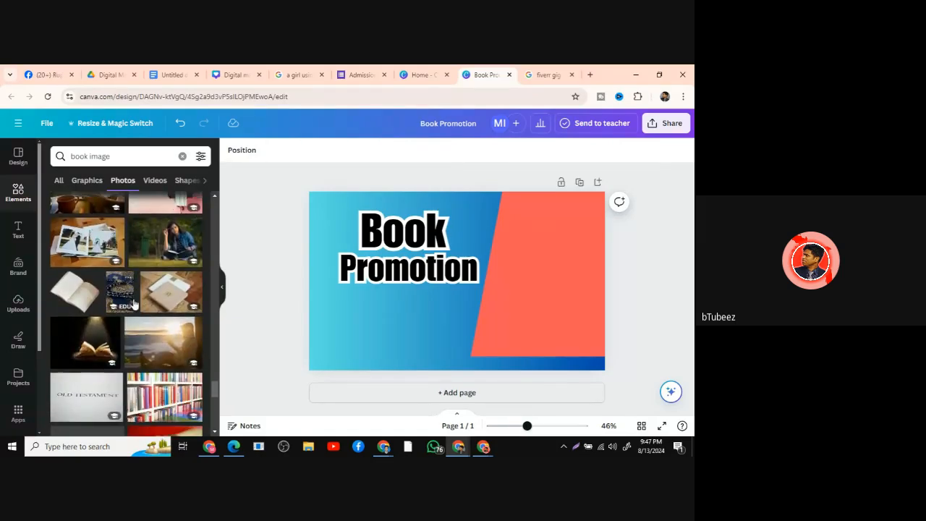
pyautogui.scroll(-1, 136, 329)
pyautogui.scroll(-5, 136, 324)
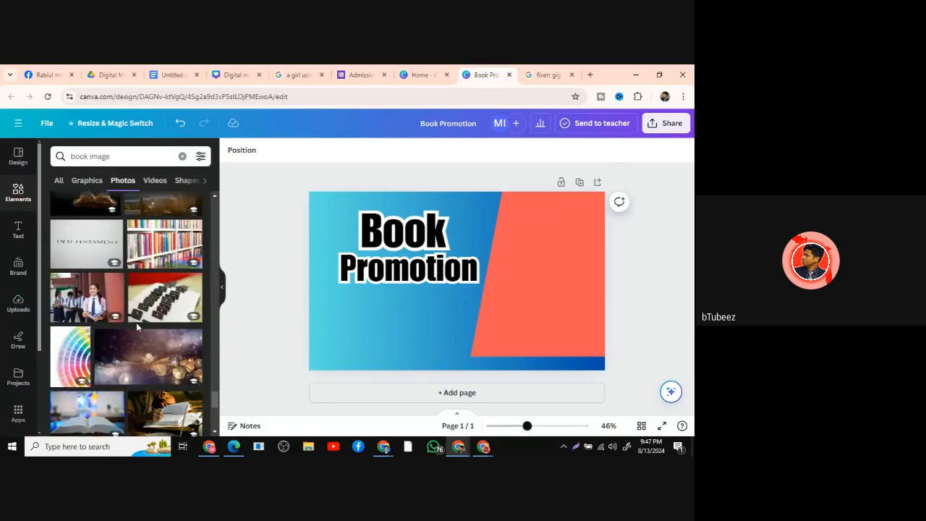
pyautogui.scroll(5, 139, 325)
pyautogui.scroll(2, 141, 322)
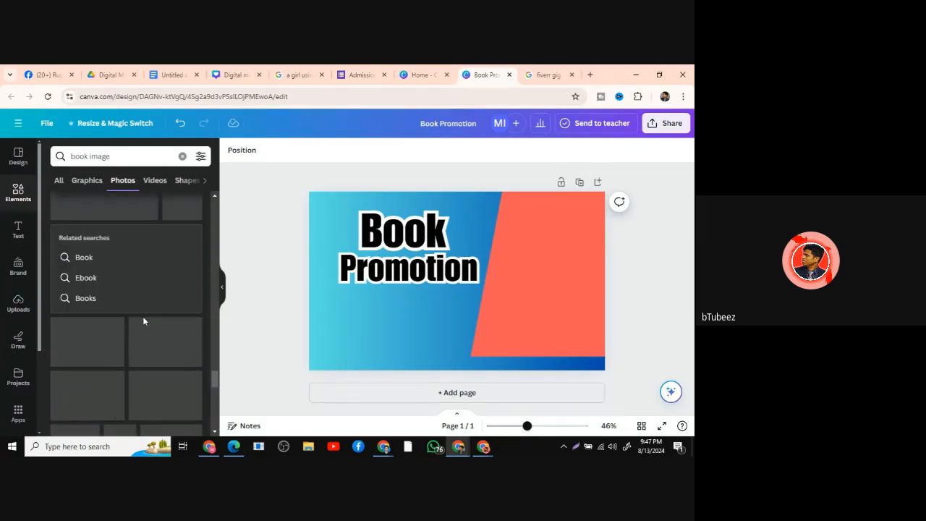
pyautogui.scroll(2, 142, 320)
pyautogui.scroll(2, 144, 318)
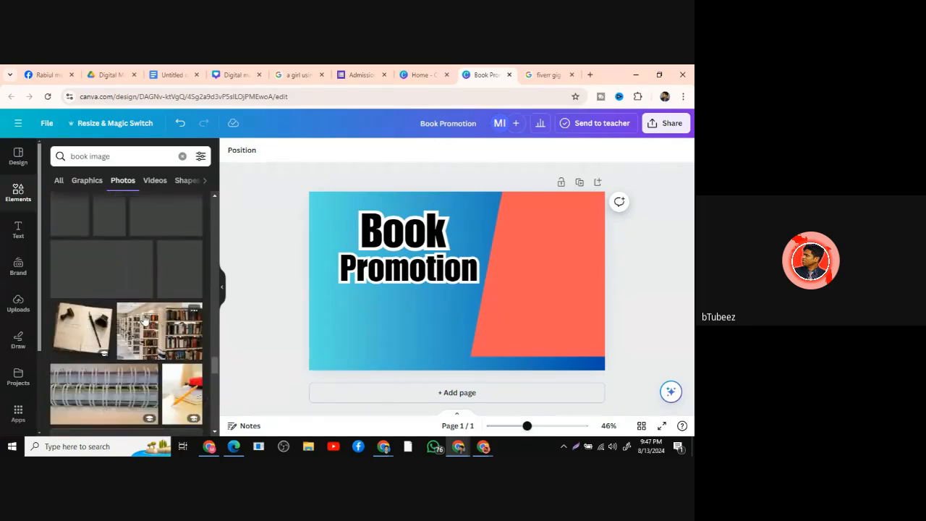
pyautogui.scroll(4, 144, 319)
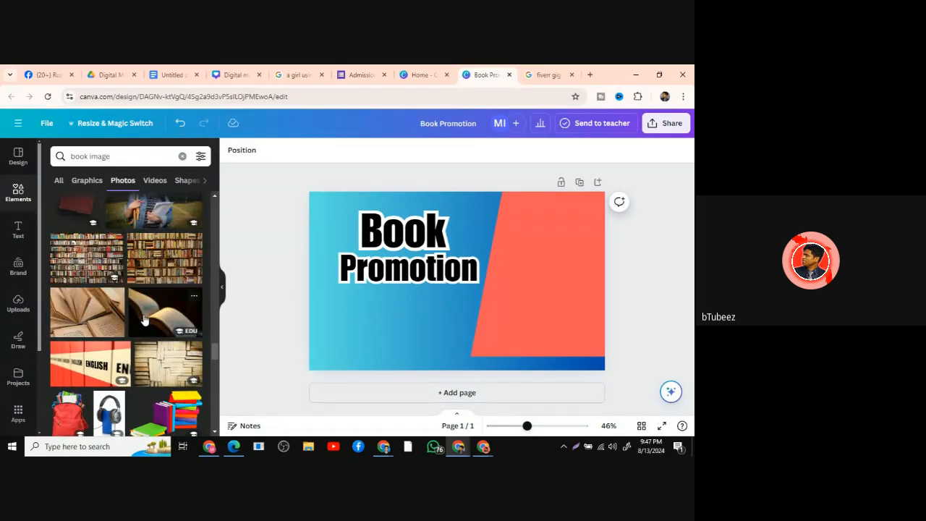
pyautogui.scroll(4, 144, 319)
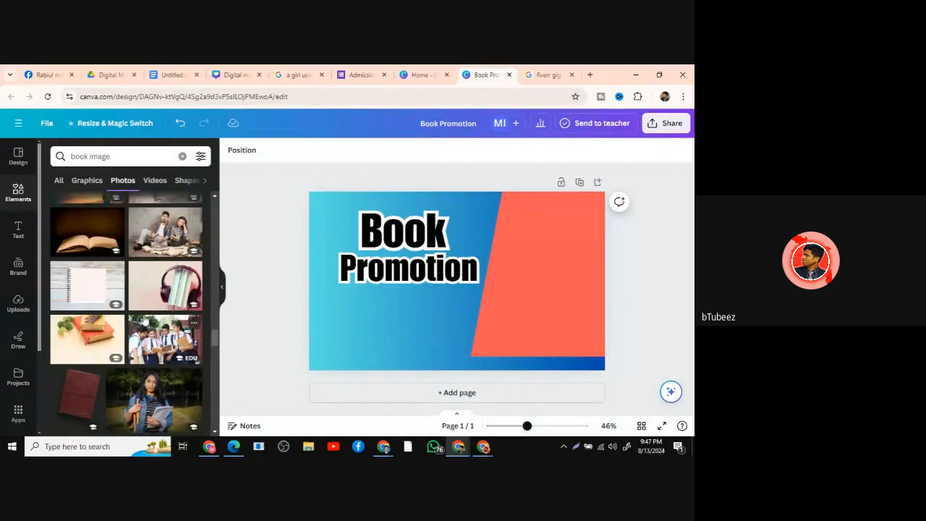
pyautogui.scroll(5, 144, 319)
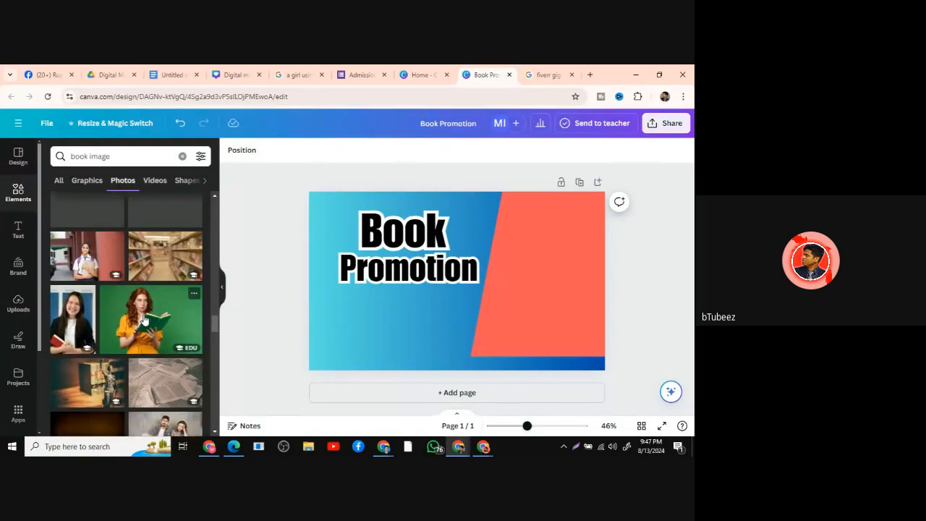
pyautogui.scroll(2, 144, 319)
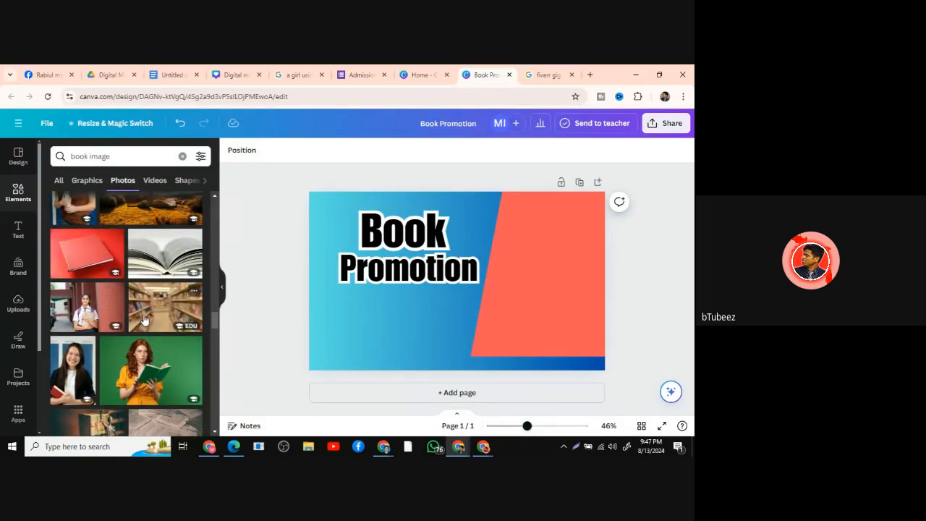
pyautogui.scroll(6, 143, 319)
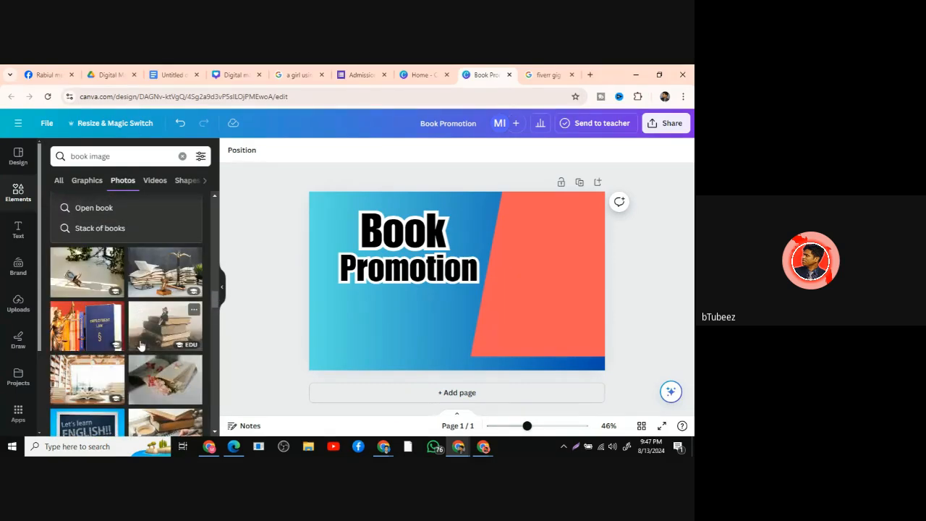
pyautogui.scroll(3, 141, 345)
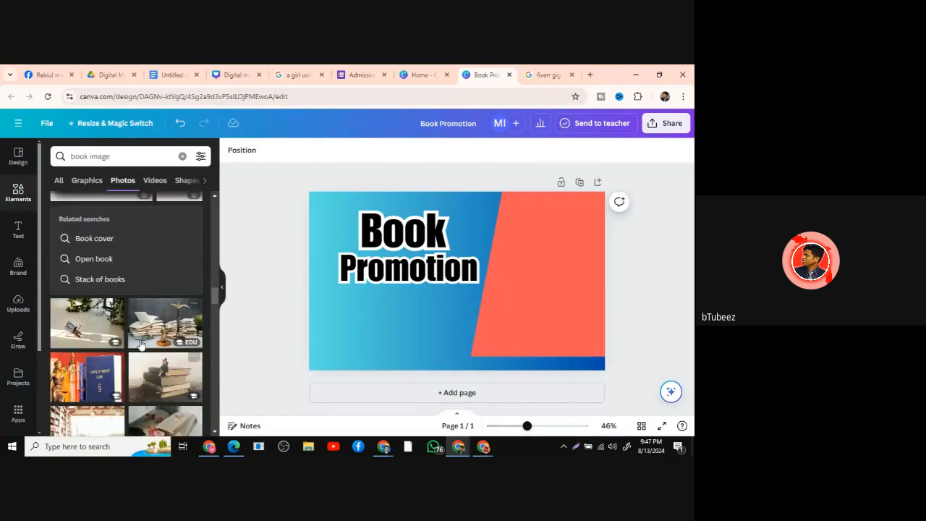
pyautogui.scroll(2, 141, 345)
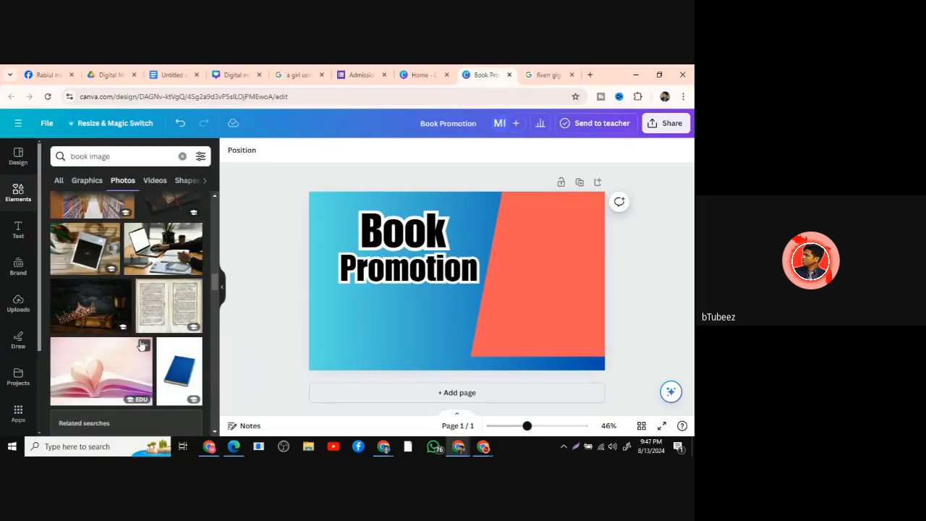
pyautogui.scroll(3, 141, 345)
pyautogui.scroll(3, 141, 345)
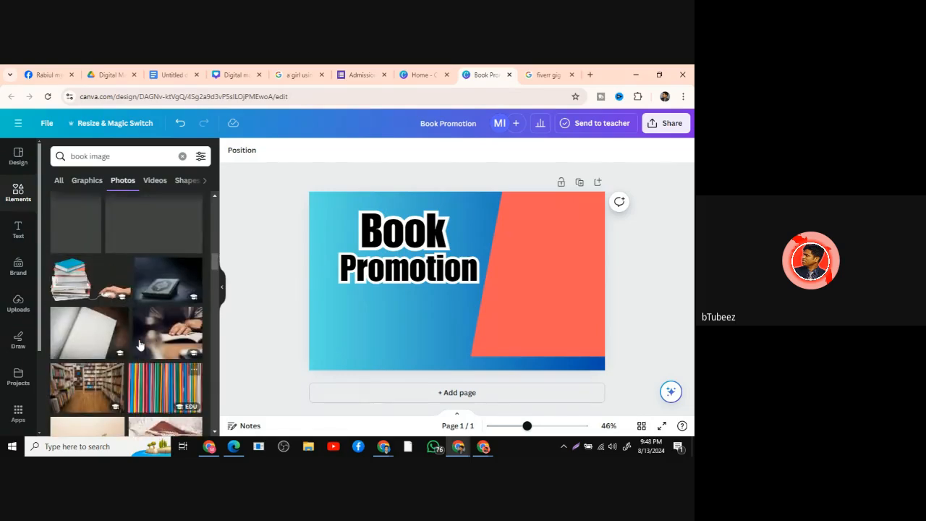
pyautogui.scroll(3, 141, 345)
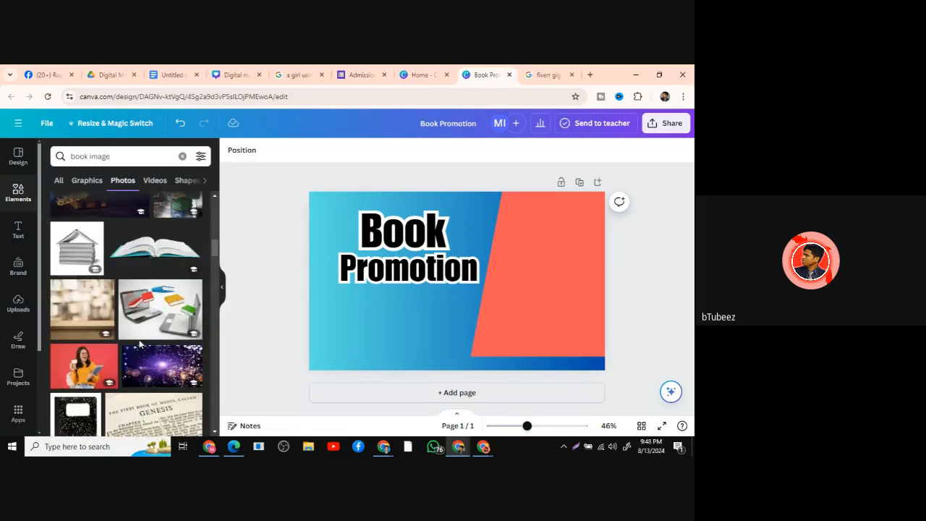
pyautogui.scroll(3, 141, 345)
pyautogui.scroll(8, 140, 345)
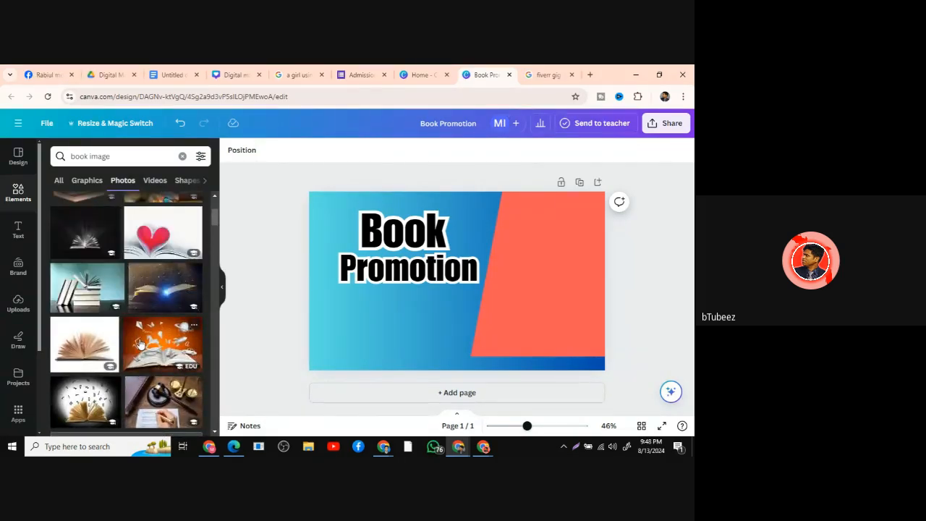
pyautogui.scroll(1, 140, 345)
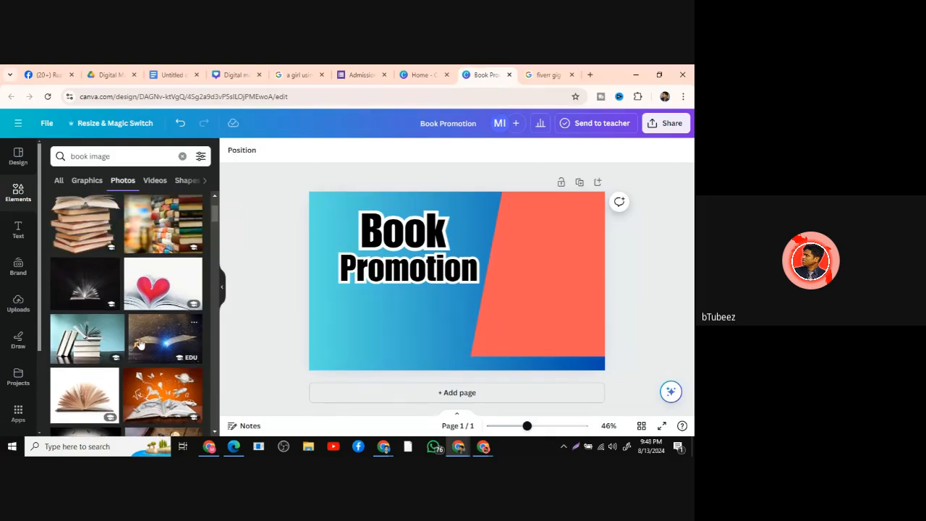
pyautogui.scroll(1, 140, 345)
pyautogui.scroll(1, 140, 344)
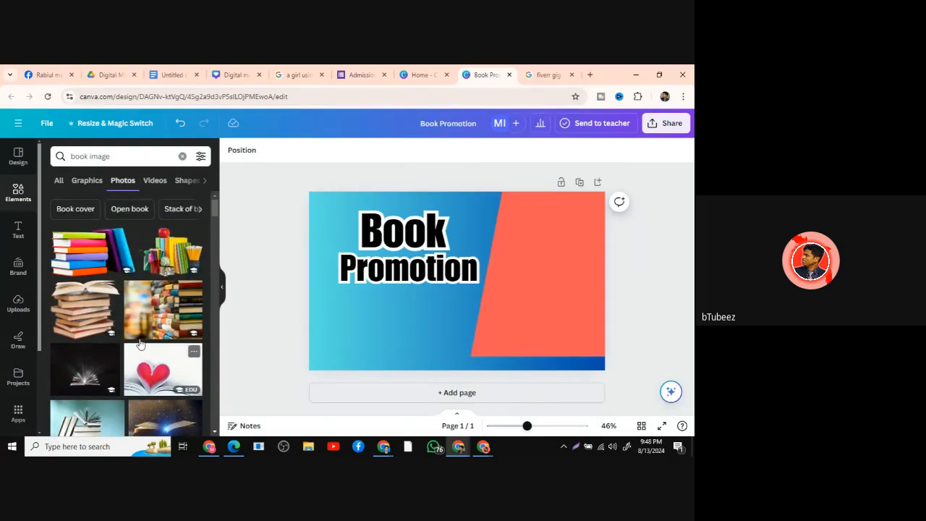
pyautogui.scroll(-1, 146, 327)
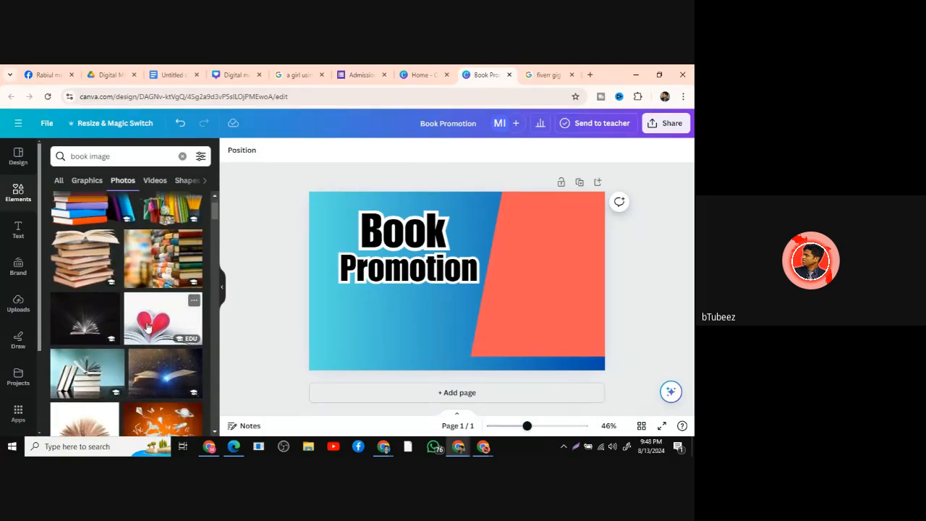
pyautogui.scroll(-5, 146, 327)
pyautogui.scroll(3, 146, 327)
pyautogui.scroll(2, 146, 327)
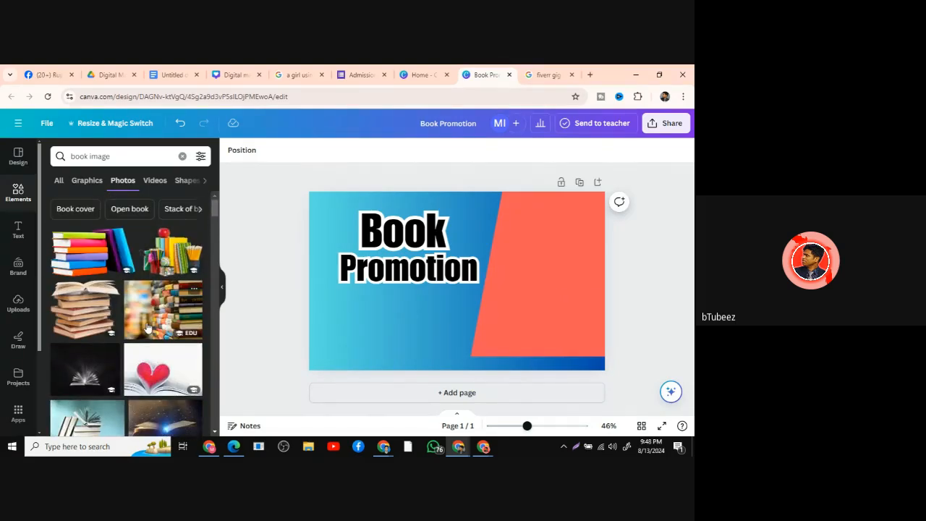
# Add the photo of stacked books topped by an open book, shrink it and place it inside the coral shape.
pyautogui.click(88, 316)
pyautogui.moveTo(445, 277); pyautogui.dragTo(513, 281)
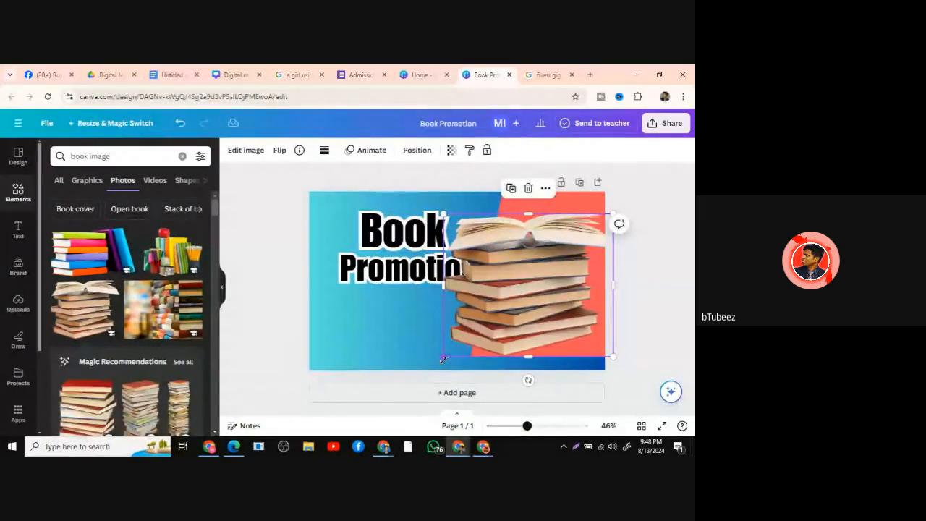
pyautogui.moveTo(443, 357); pyautogui.dragTo(494, 326)
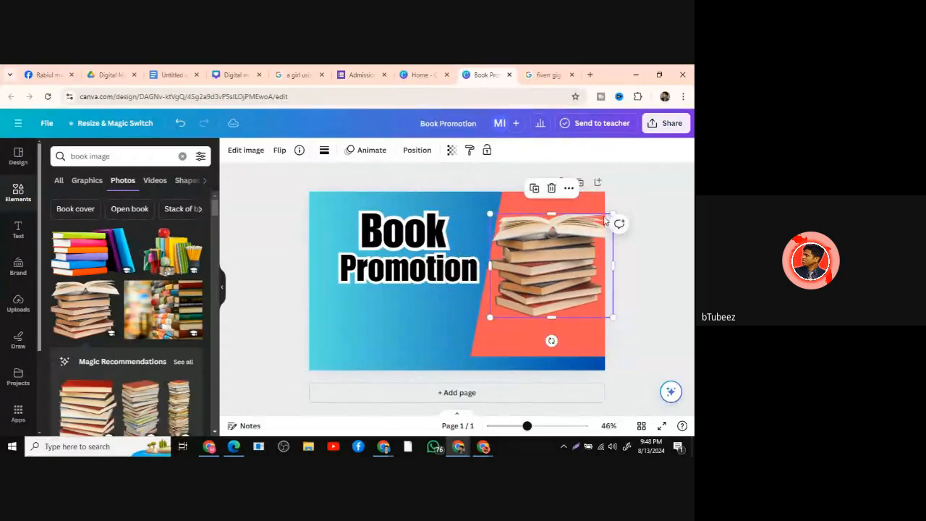
pyautogui.moveTo(612, 212); pyautogui.dragTo(585, 237)
pyautogui.moveTo(519, 282)
pyautogui.mouseDown()
pyautogui.moveTo(477, 301)
pyautogui.moveTo(509, 299)
pyautogui.moveTo(528, 284)
pyautogui.mouseUp()
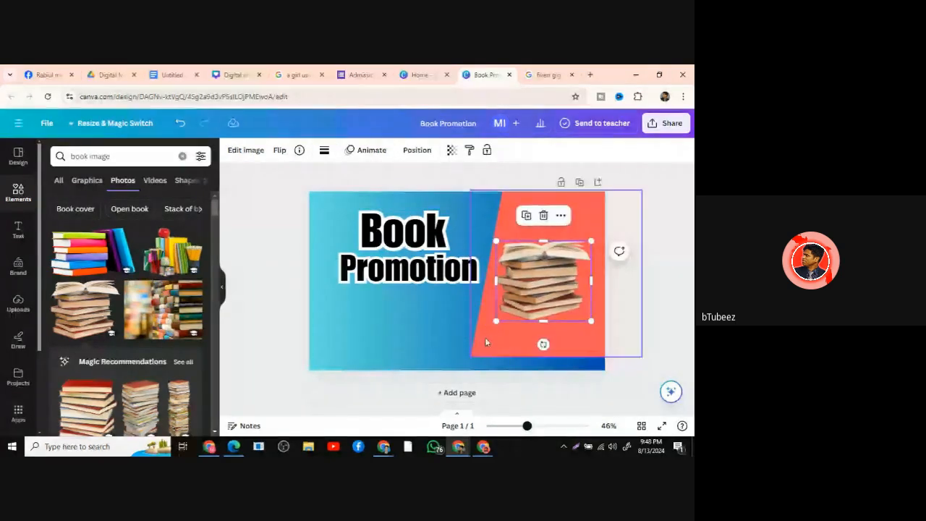
# Swap the open-book stack for the photo of colourful stacked and leaning books, shrunk to about 347 × 198 px inside the coral shape.
pyautogui.click(426, 335)
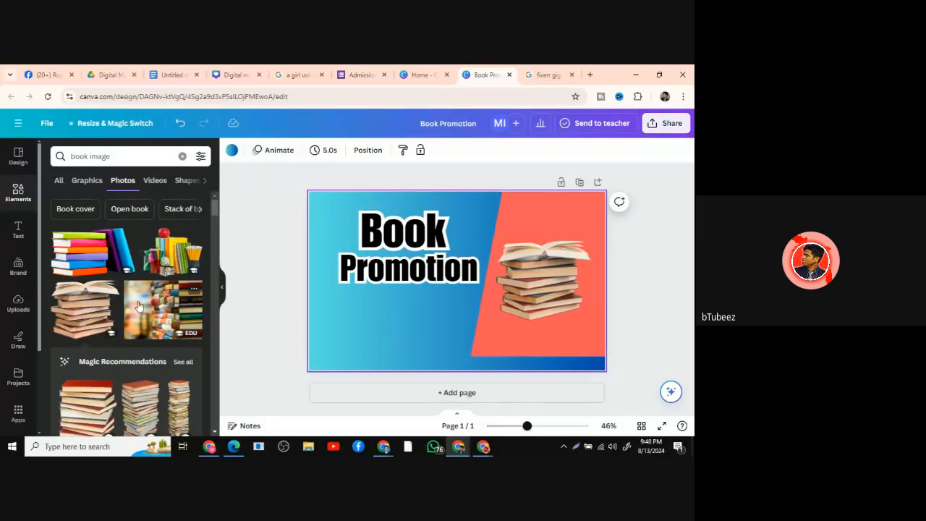
pyautogui.scroll(-1, 162, 312)
pyautogui.scroll(1, 96, 278)
pyautogui.scroll(-2, 116, 293)
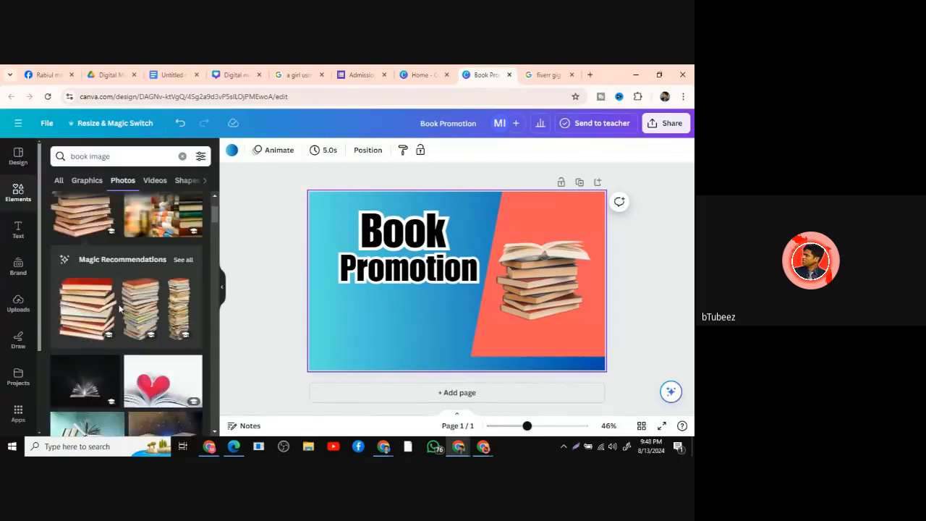
pyautogui.scroll(2, 123, 307)
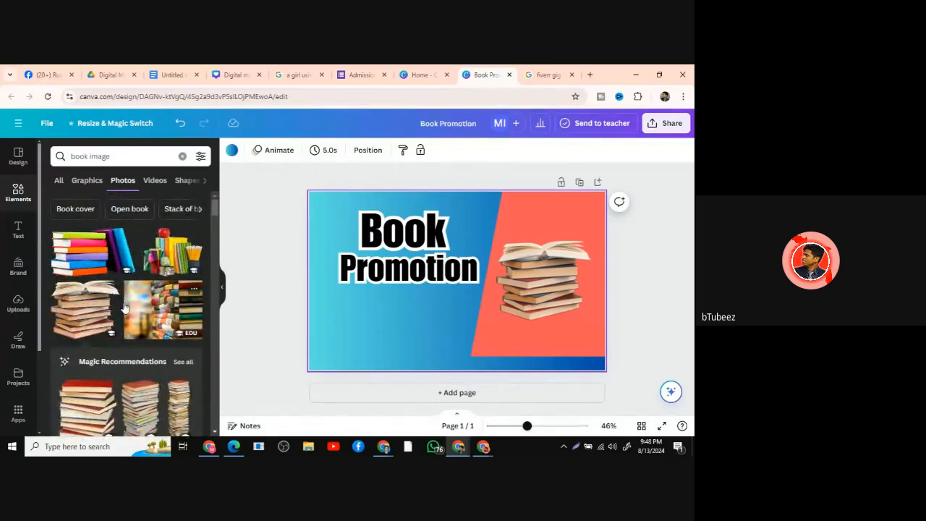
pyautogui.click(87, 260)
pyautogui.moveTo(544, 279)
pyautogui.mouseDown()
pyautogui.moveTo(691, 277)
pyautogui.moveTo(437, 306)
pyautogui.moveTo(538, 289)
pyautogui.mouseUp()
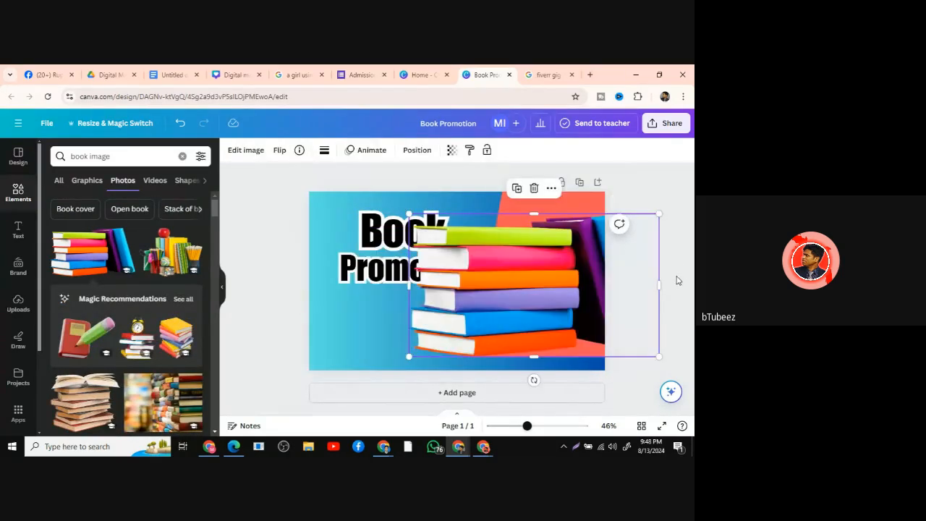
pyautogui.moveTo(659, 214); pyautogui.dragTo(555, 273)
pyautogui.moveTo(501, 312); pyautogui.dragTo(548, 293)
pyautogui.moveTo(458, 335); pyautogui.dragTo(506, 314)
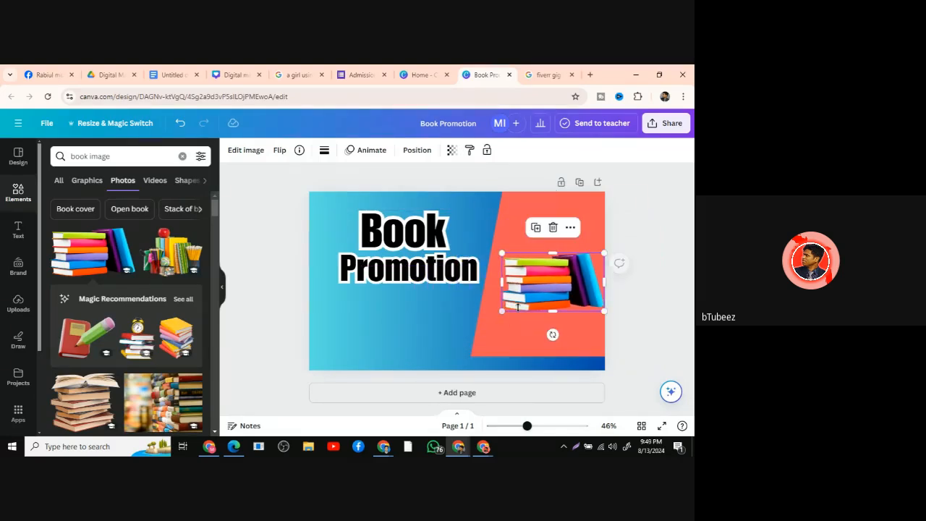
pyautogui.moveTo(605, 253); pyautogui.dragTo(584, 265)
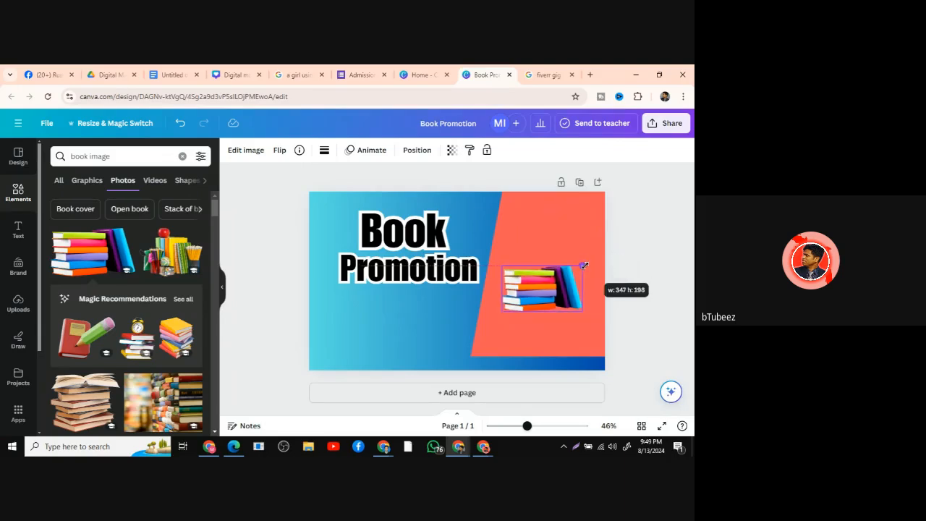
# Remove the colourful books photo and add the recommended photo of stacked books topped by an alarm clock over the coral shape.
pyautogui.moveTo(526, 288); pyautogui.dragTo(691, 288)
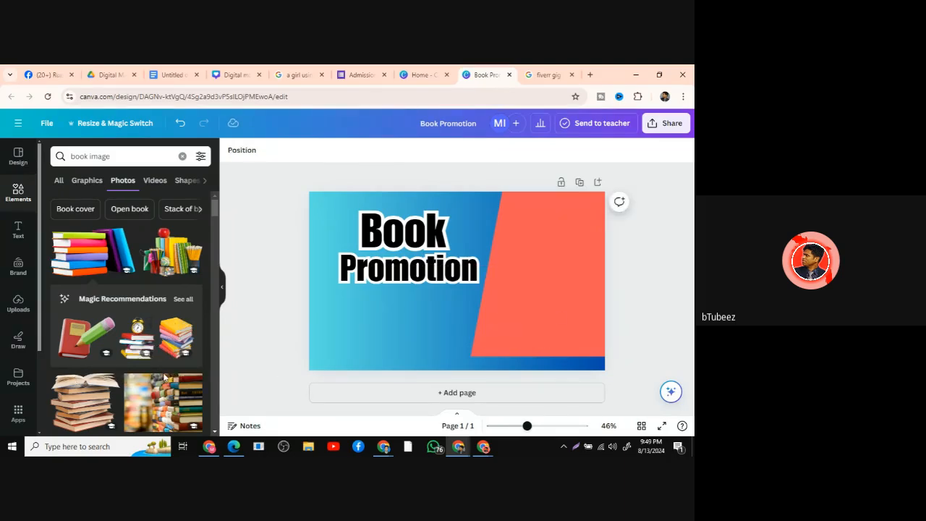
pyautogui.scroll(-2, 154, 352)
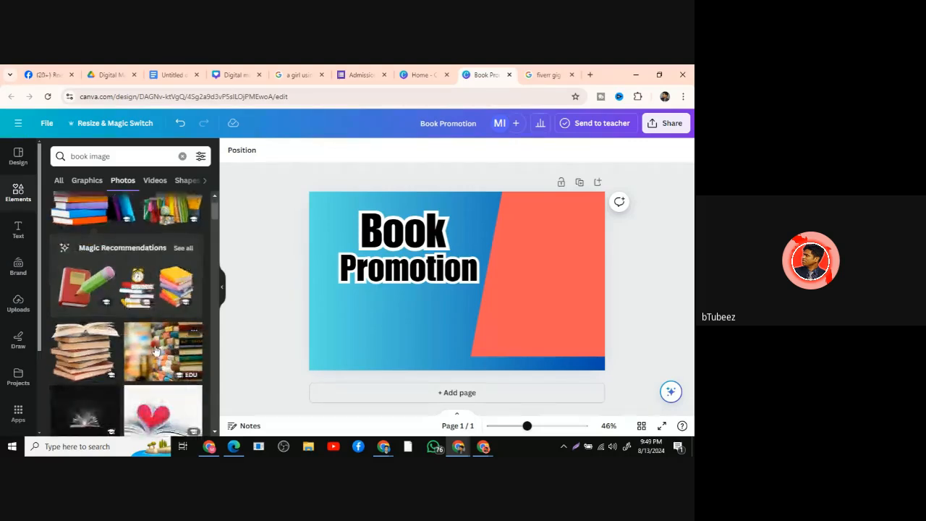
pyautogui.scroll(-1, 154, 350)
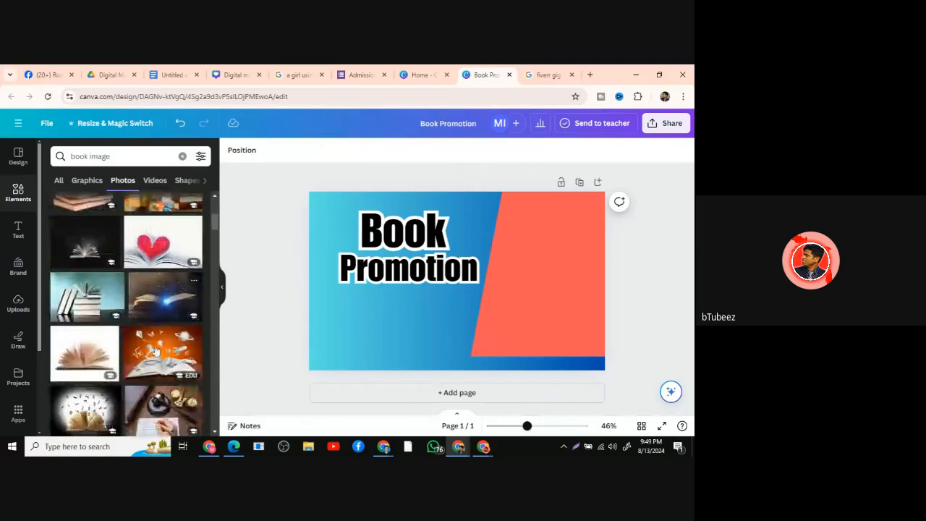
pyautogui.scroll(3, 156, 351)
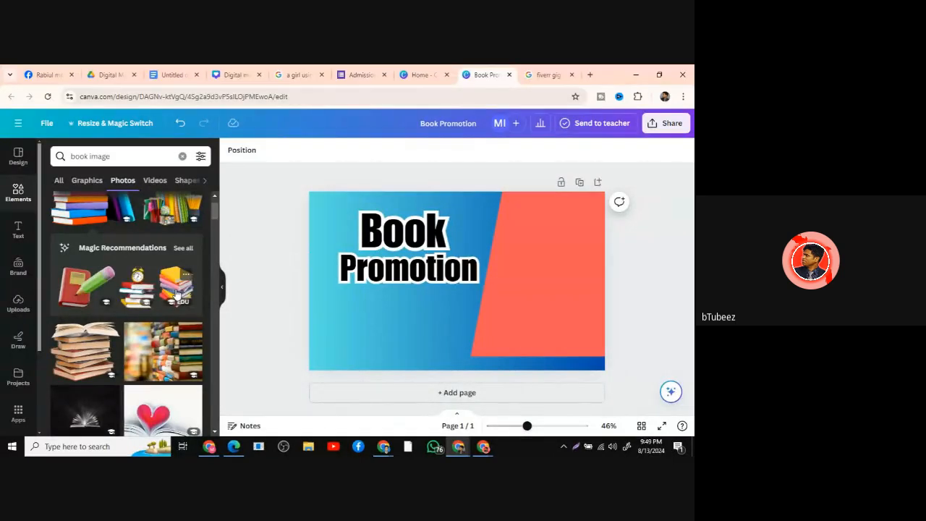
pyautogui.click(140, 289)
pyautogui.moveTo(398, 296); pyautogui.dragTo(481, 296)
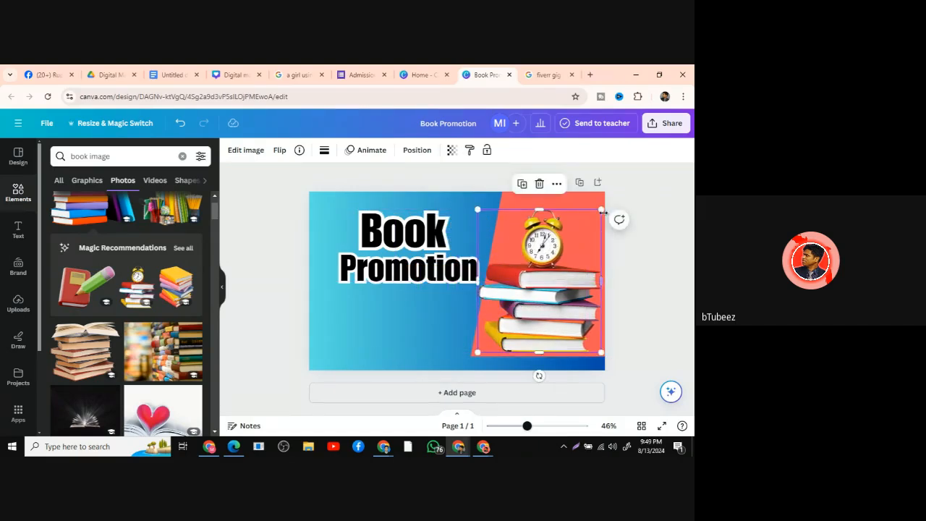
# Shrink the alarm-clock books photo and position it in the lower middle of the coral shape.
pyautogui.moveTo(601, 210); pyautogui.dragTo(562, 255)
pyautogui.moveTo(515, 329); pyautogui.dragTo(529, 306)
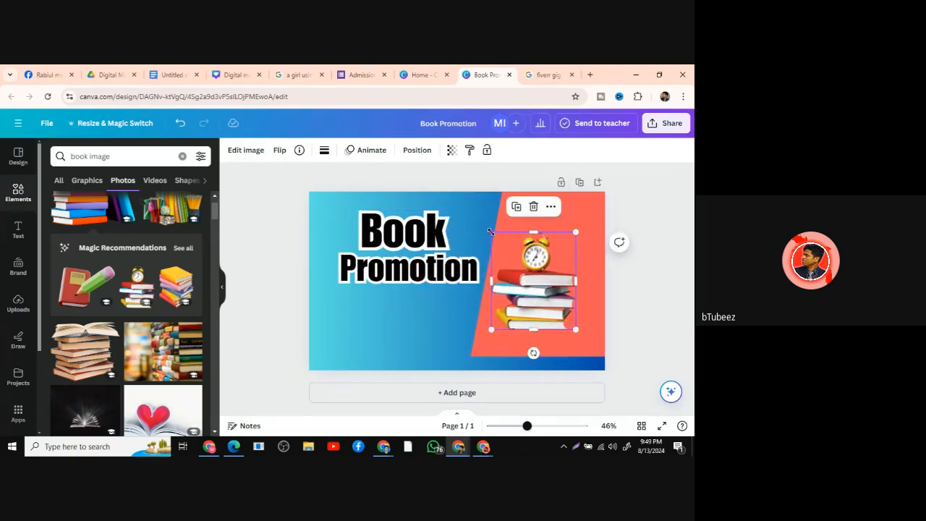
pyautogui.moveTo(491, 232); pyautogui.dragTo(496, 237)
pyautogui.moveTo(536, 314); pyautogui.dragTo(538, 294)
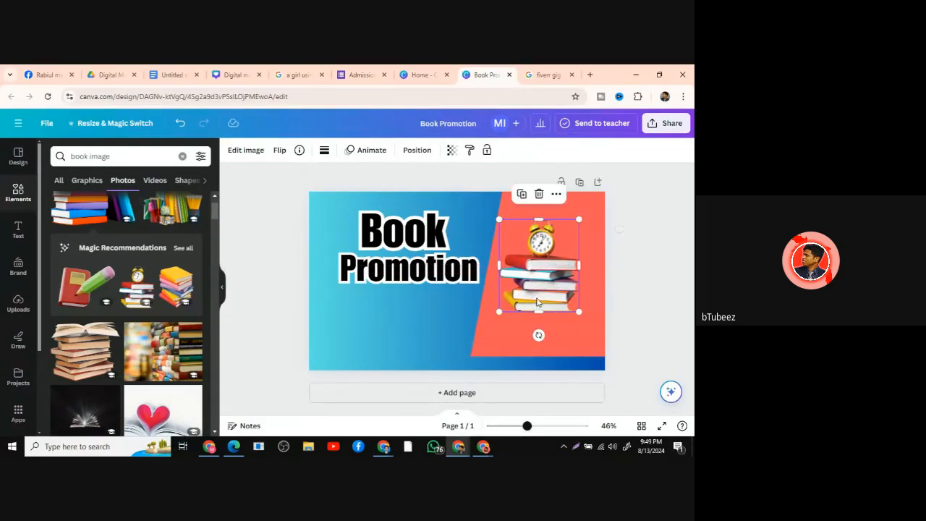
pyautogui.click(399, 323)
pyautogui.moveTo(526, 285); pyautogui.dragTo(526, 311)
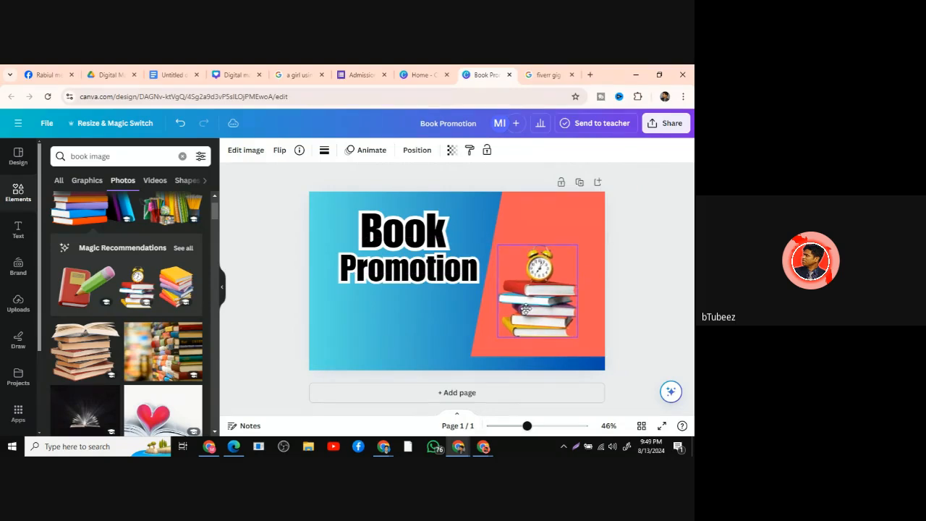
pyautogui.click(367, 323)
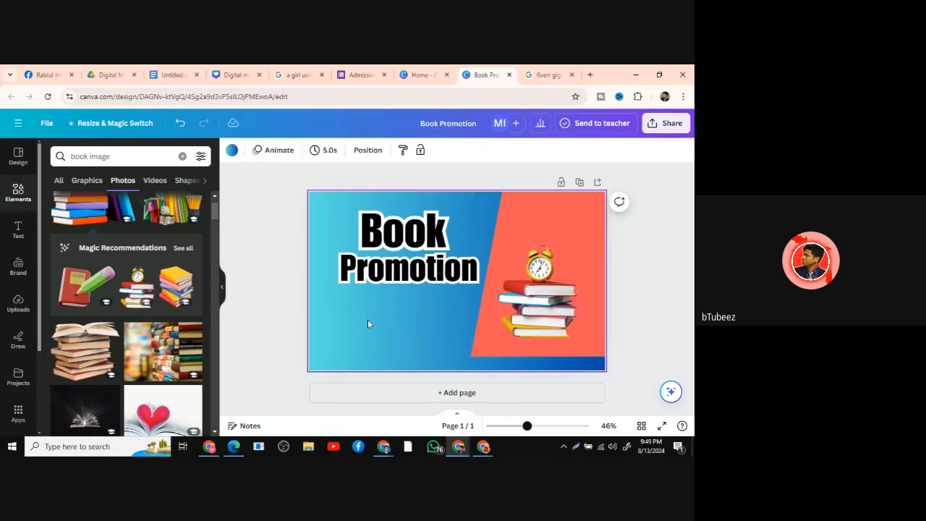
# Try pink-orange, blue-purple, yellow-orange, teal-yellow and coral-purple gradients as the fill of the slanted coral shape.
pyautogui.click(546, 210)
pyautogui.click(282, 151)
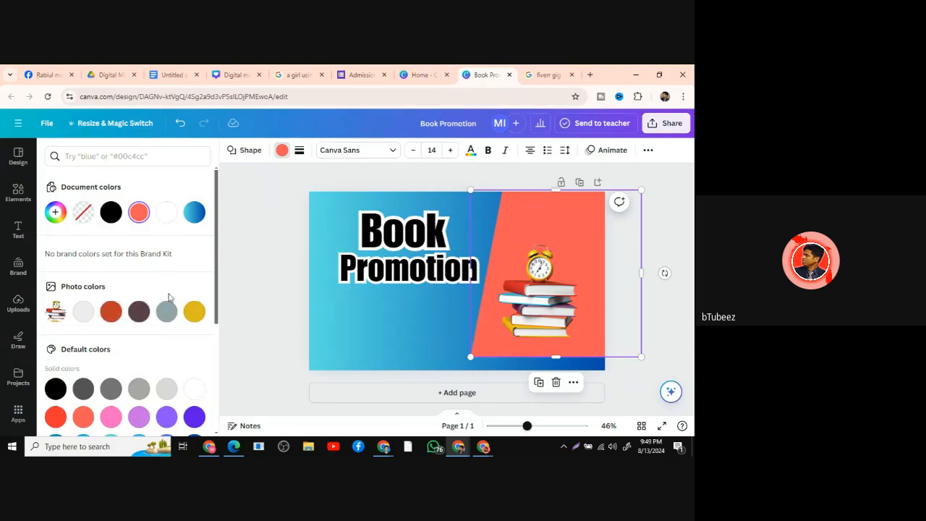
pyautogui.scroll(-3, 166, 331)
pyautogui.scroll(-2, 159, 367)
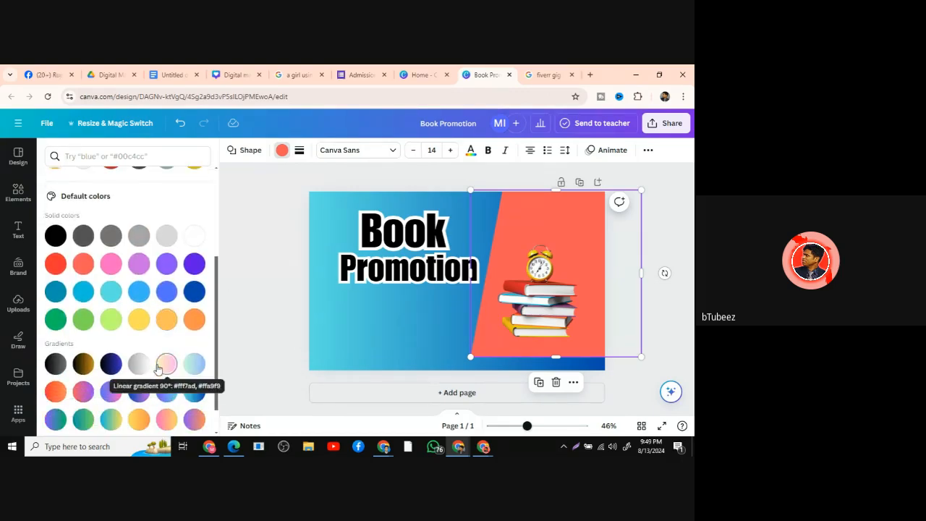
pyautogui.click(165, 419)
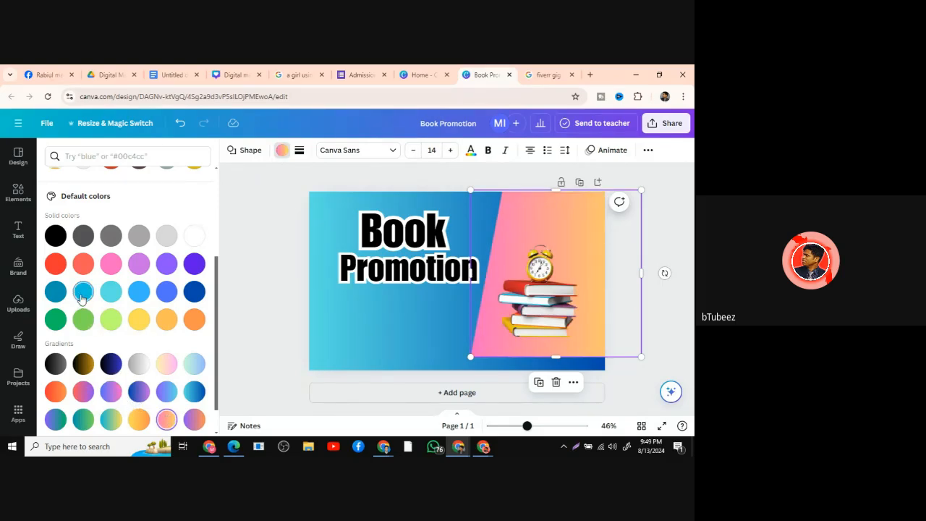
pyautogui.click(139, 391)
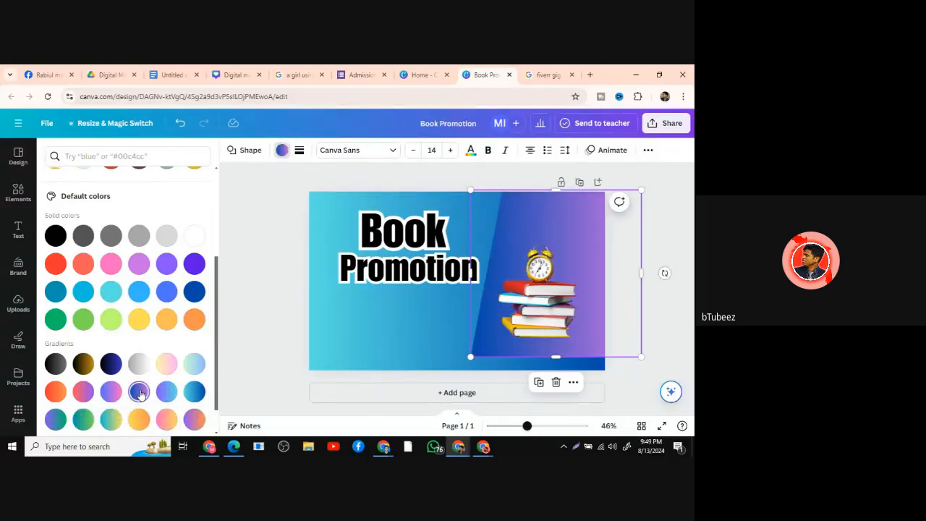
pyautogui.scroll(-2, 177, 401)
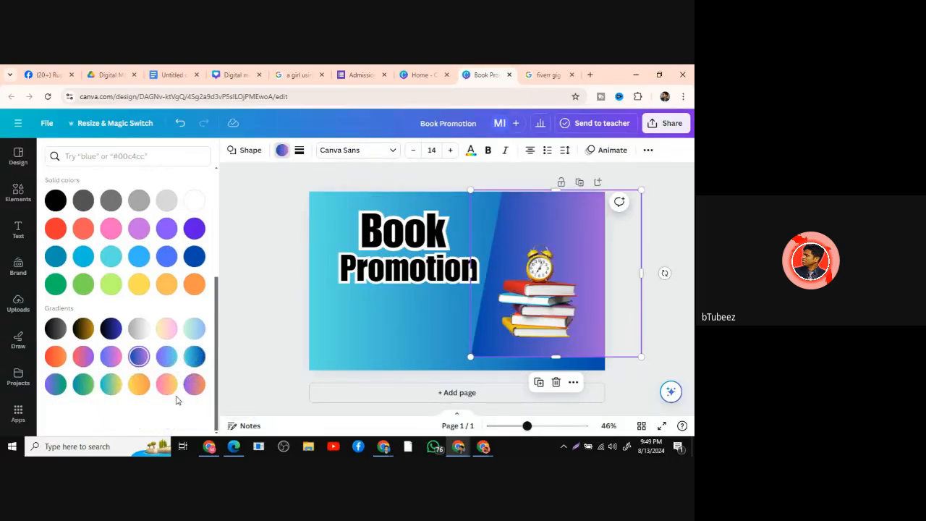
pyautogui.click(139, 384)
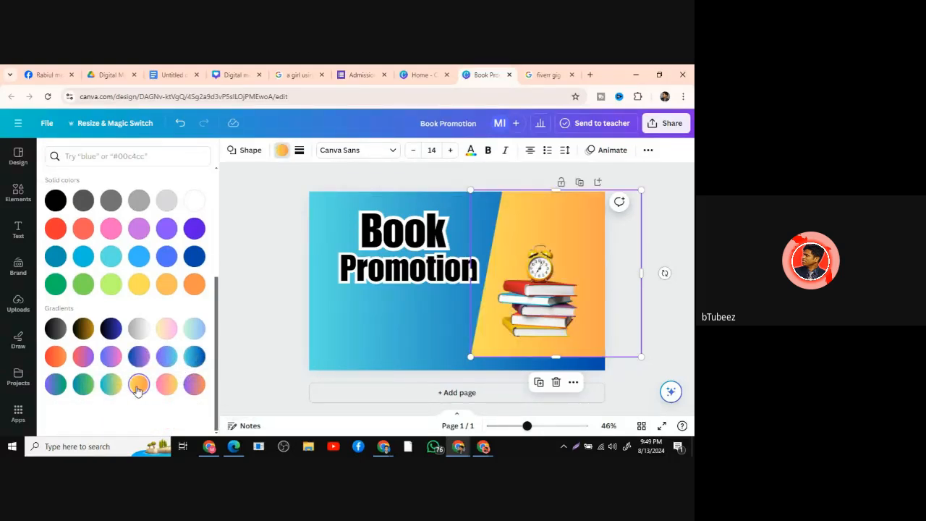
pyautogui.click(111, 385)
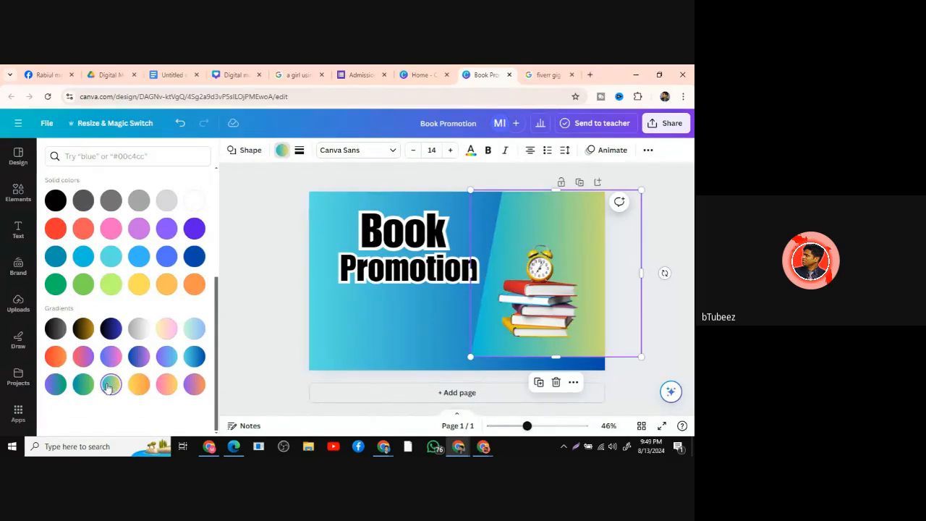
pyautogui.click(83, 356)
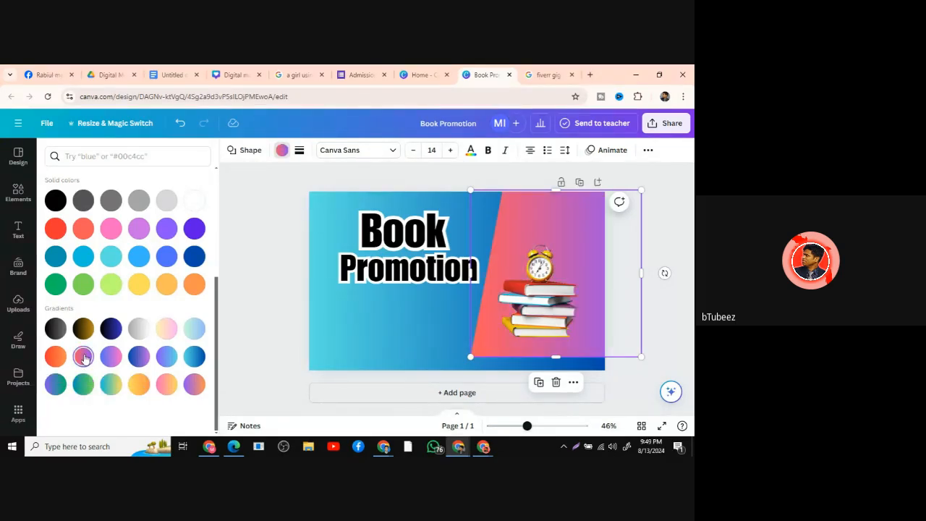
# Fill the slanted shape behind the books with the black-to-grey default gradient and deselect it.
pyautogui.click(56, 329)
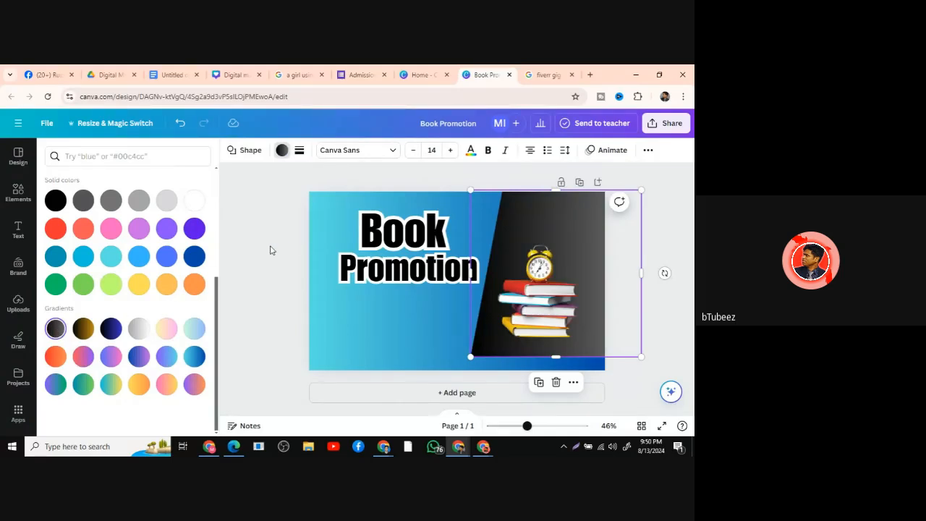
pyautogui.click(270, 246)
pyautogui.click(659, 344)
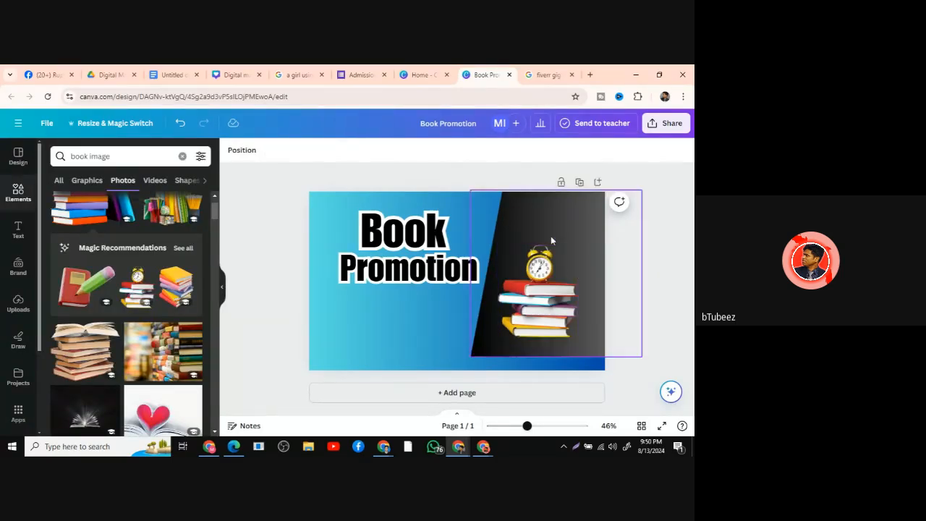
# Replace the "book image" element search with a search for "Amazon".
pyautogui.scroll(2, 79, 208)
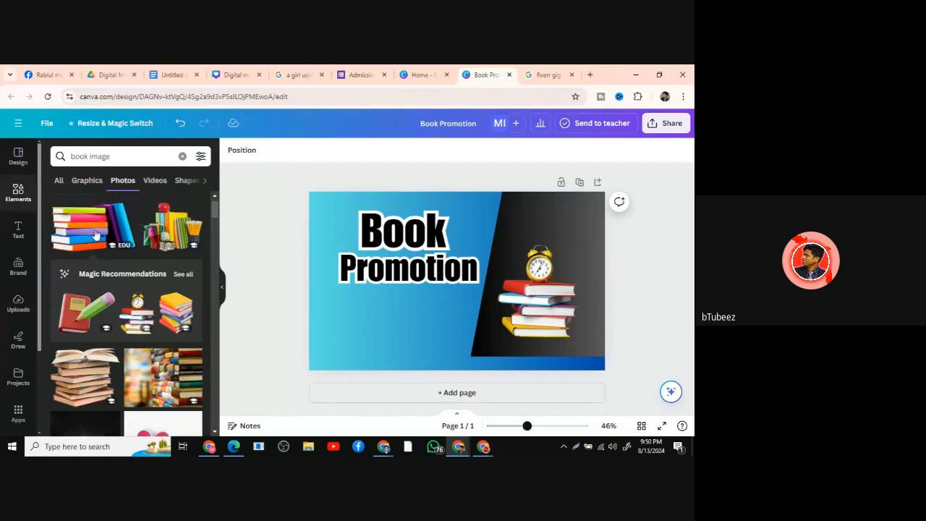
pyautogui.click(91, 156)
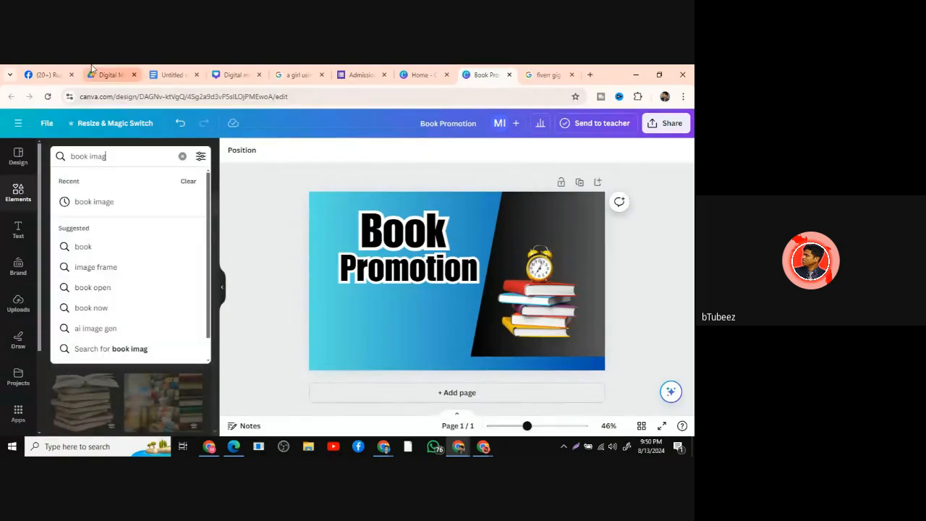
pyautogui.press('BackSpace')
pyautogui.press('BackSpace')
pyautogui.press('BackSpace')
pyautogui.press('BackSpace')
pyautogui.press('BackSpace')
pyautogui.press('BackSpace')
pyautogui.press('BackSpace')
pyautogui.press('BackSpace')
pyautogui.press('BackSpace')
pyautogui.press('BackSpace')
pyautogui.write('Am')
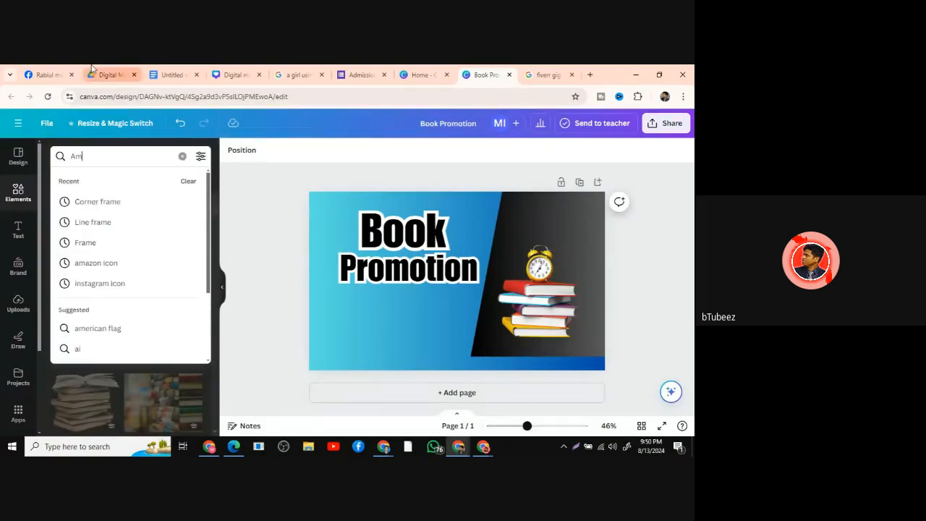
pyautogui.write('azon')
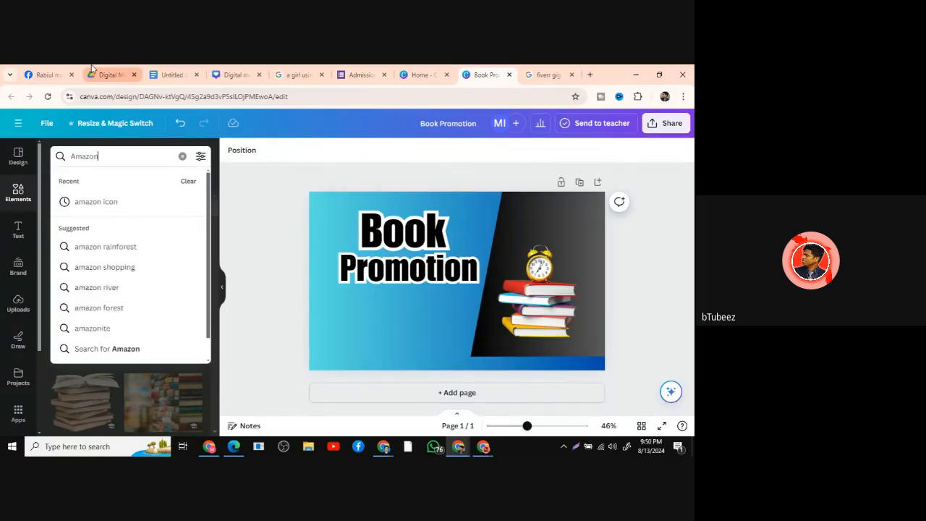
pyautogui.press('Return')
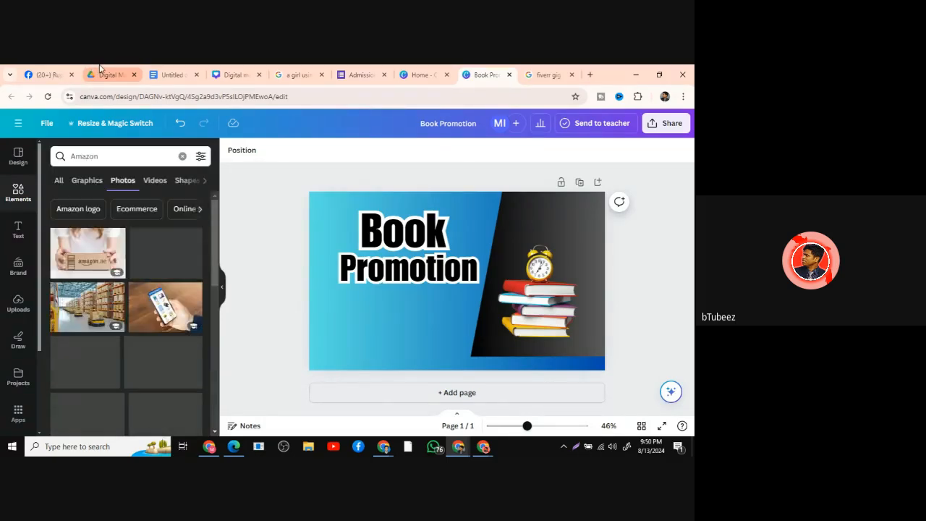
# Search the elements for "amazon icon", look through the photo results and switch to the graphics results.
pyautogui.click(107, 160)
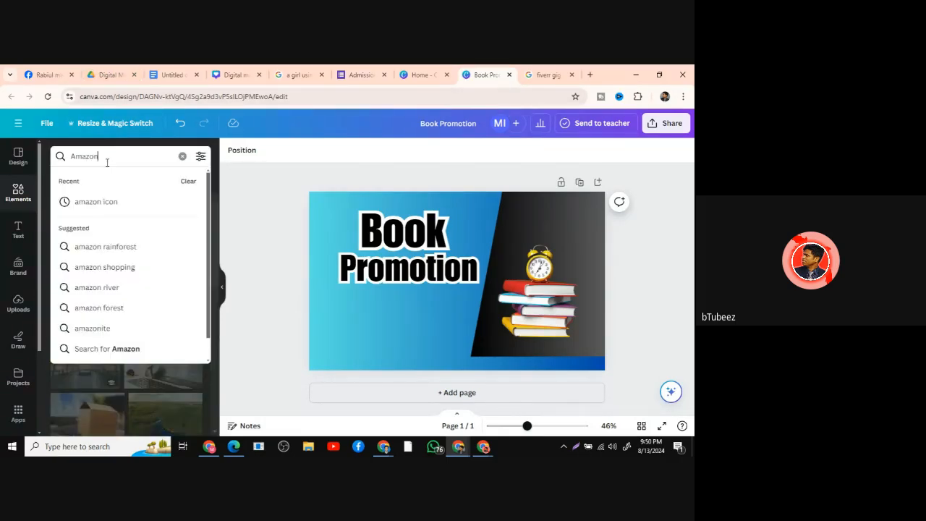
pyautogui.click(108, 201)
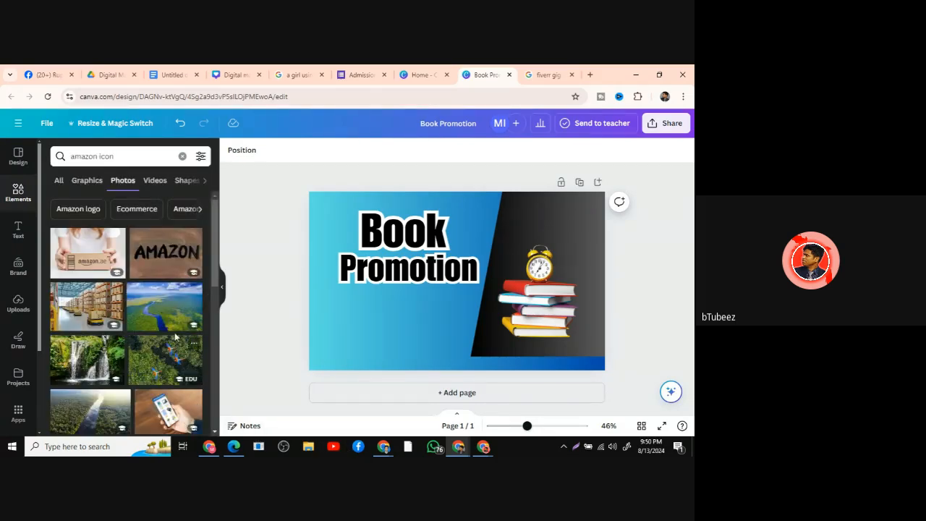
pyautogui.scroll(-2, 173, 324)
pyautogui.scroll(-5, 173, 324)
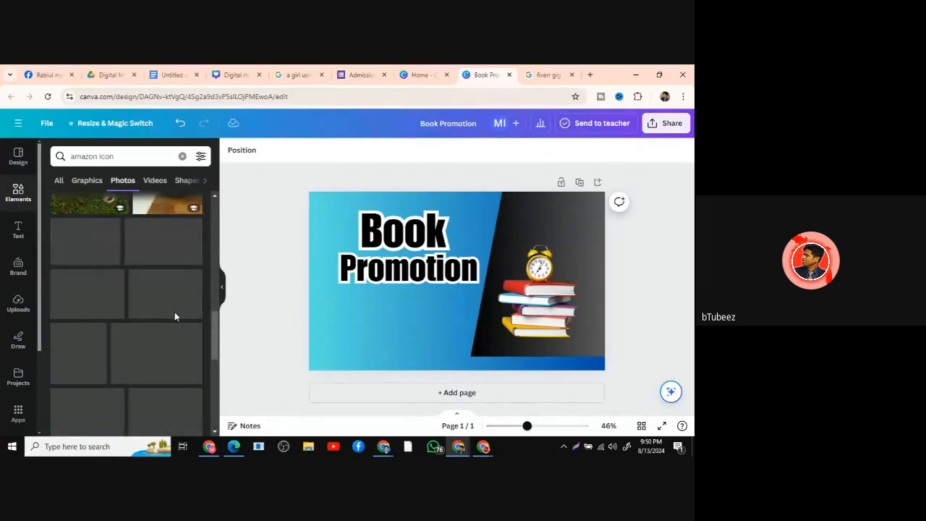
pyautogui.scroll(-3, 175, 317)
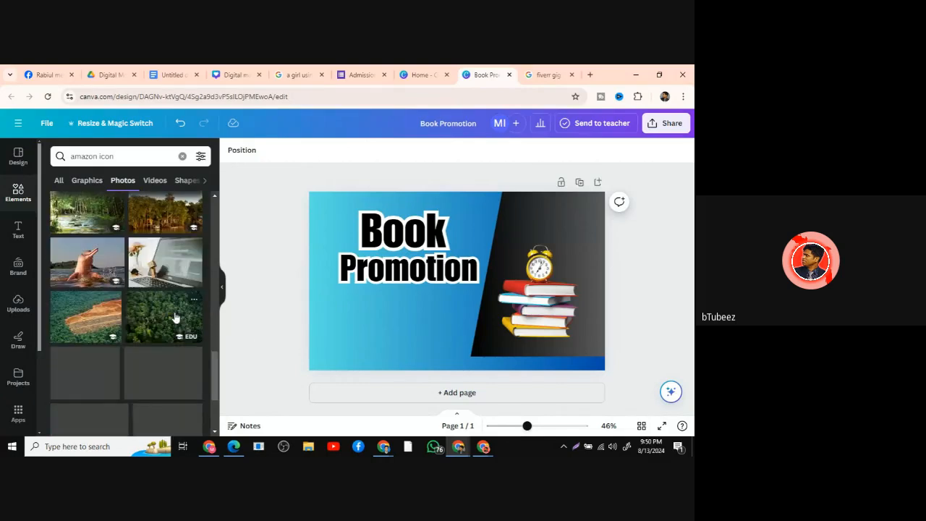
pyautogui.scroll(10, 174, 315)
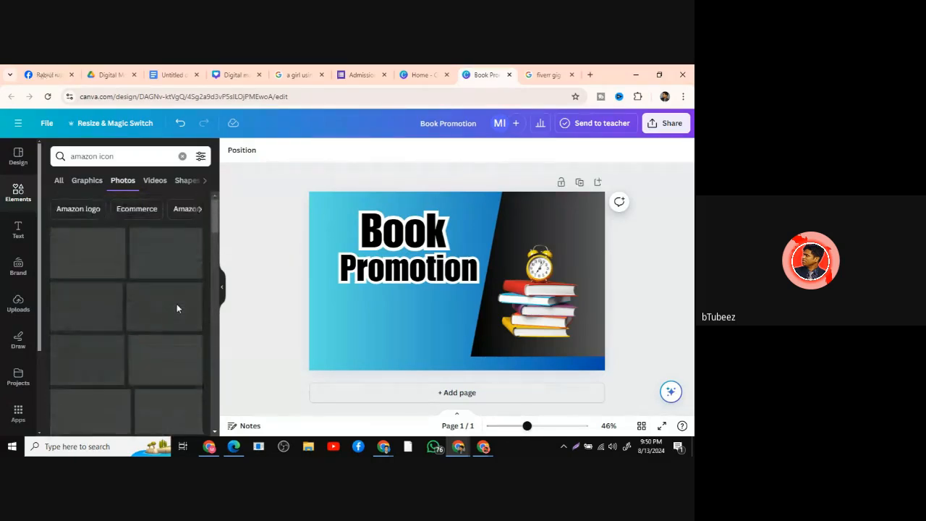
pyautogui.click(94, 182)
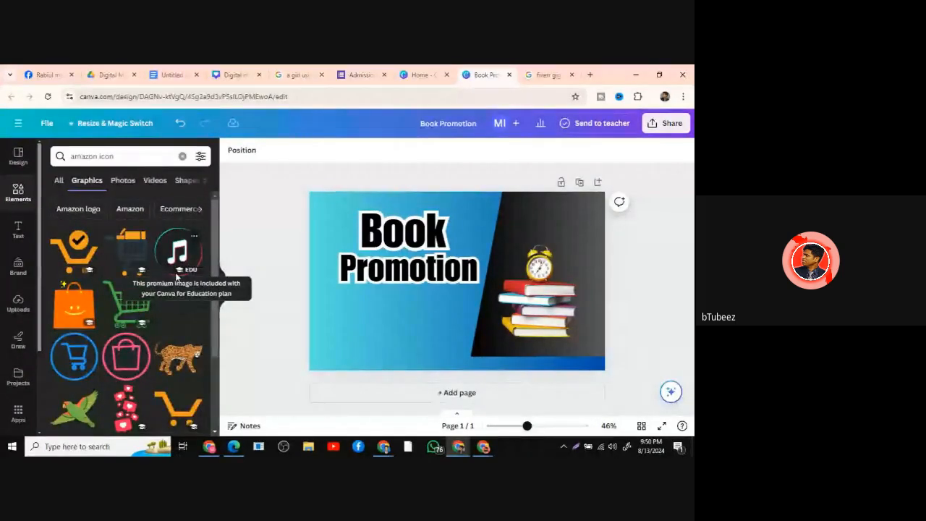
# Look through the amazon icon graphics results for a suitable Amazon logo.
pyautogui.scroll(-10, 176, 277)
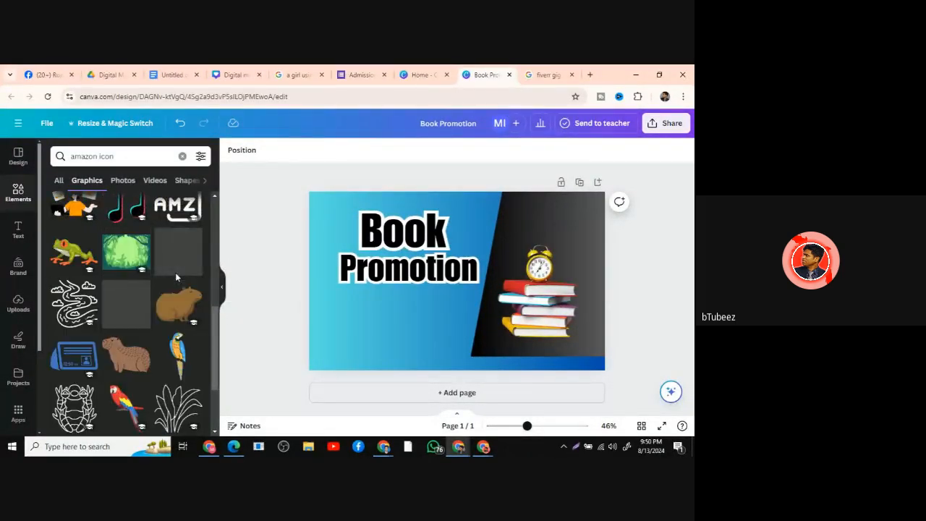
pyautogui.scroll(-10, 176, 276)
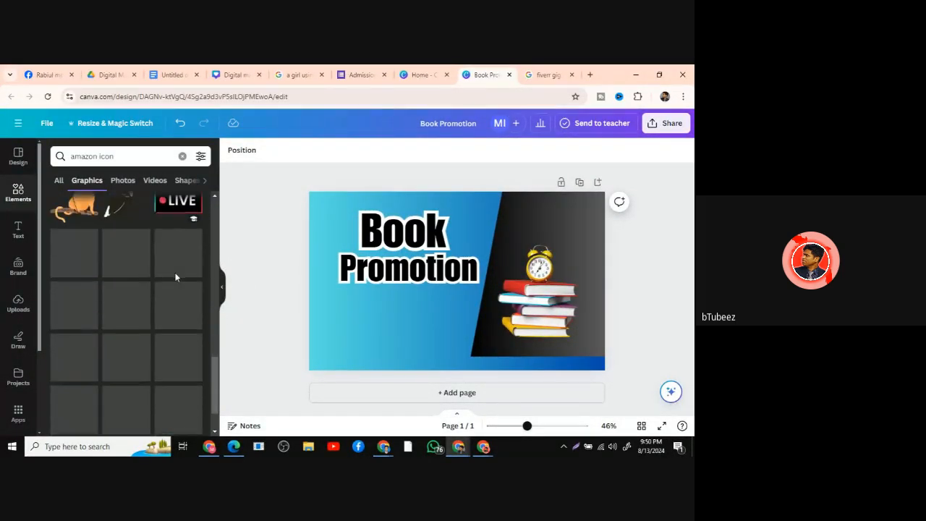
pyautogui.scroll(-10, 176, 278)
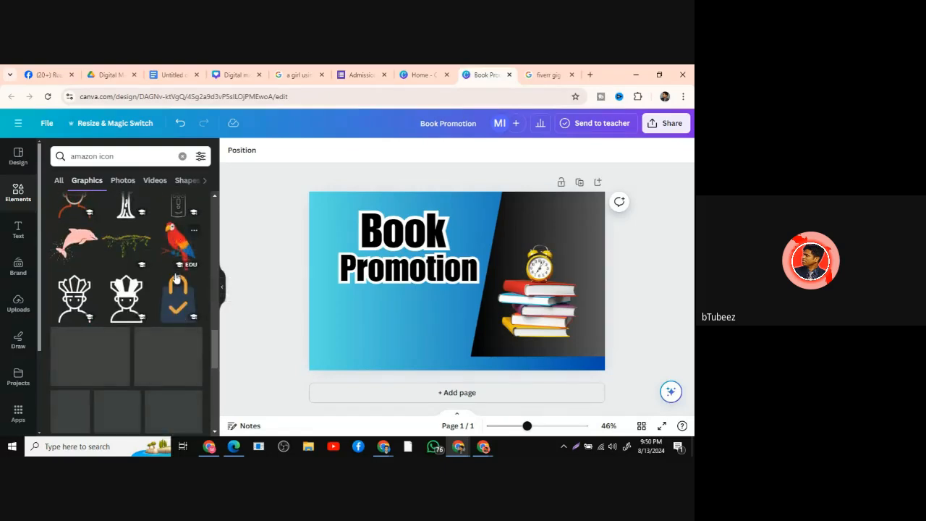
pyautogui.scroll(-5, 147, 316)
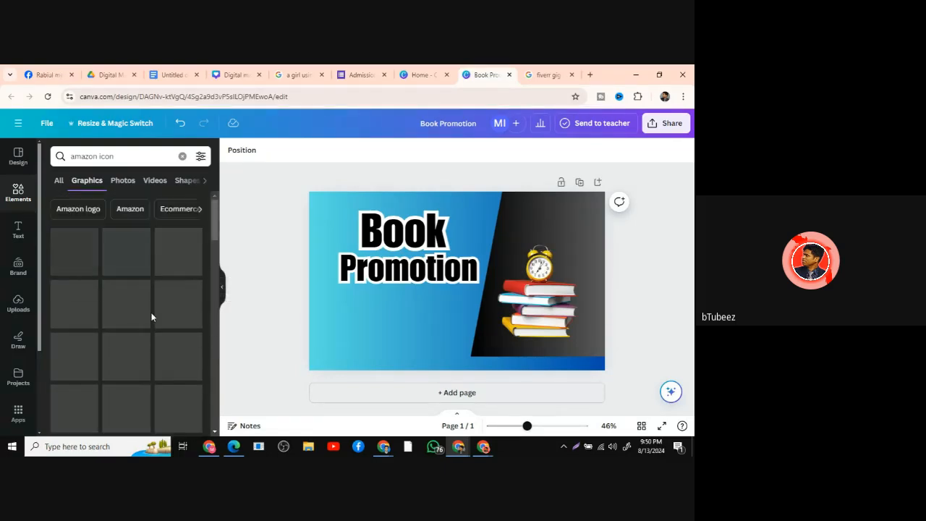
# Search Google for "Amazon icon" in a new browser tab and show the image results.
pyautogui.click(589, 74)
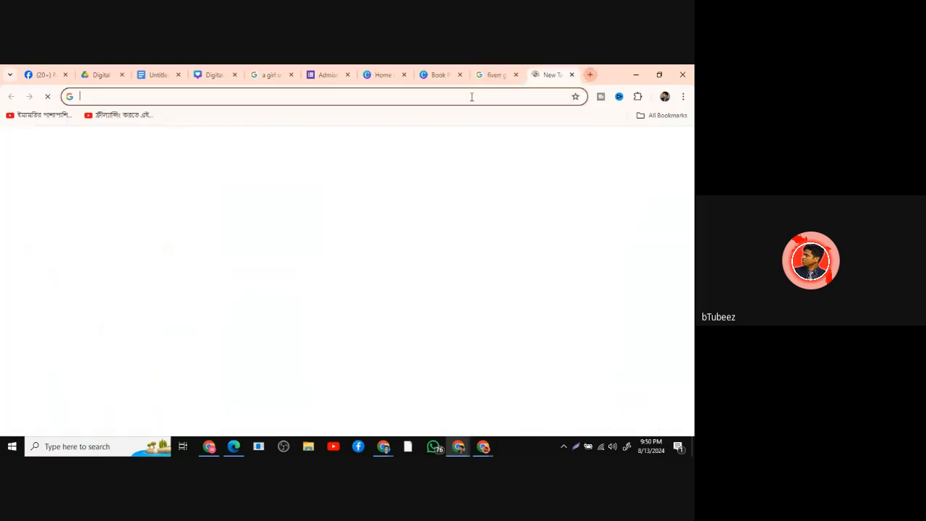
pyautogui.click(472, 97)
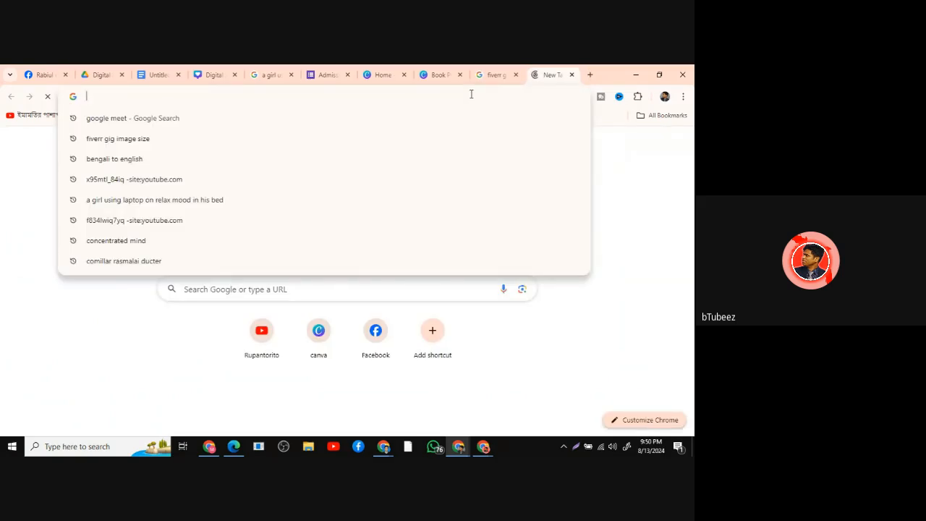
pyautogui.write('Amazon ')
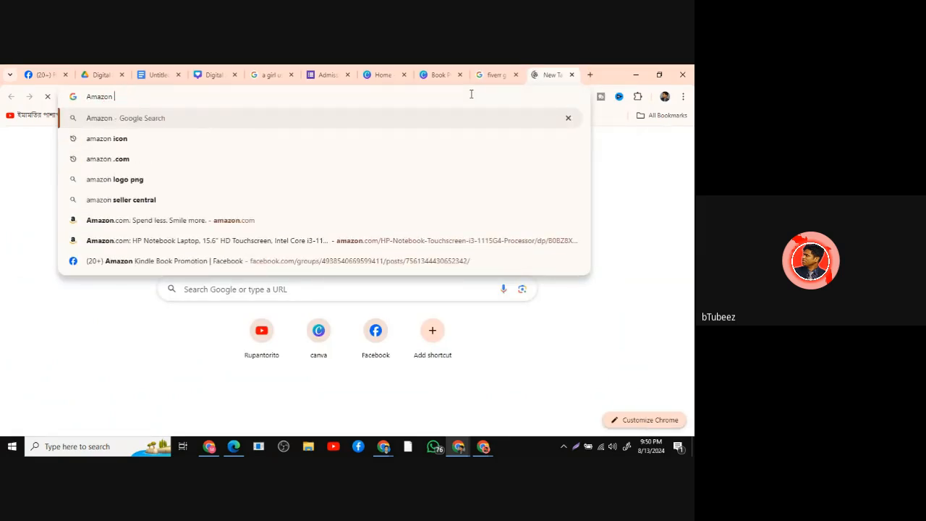
pyautogui.write('i')
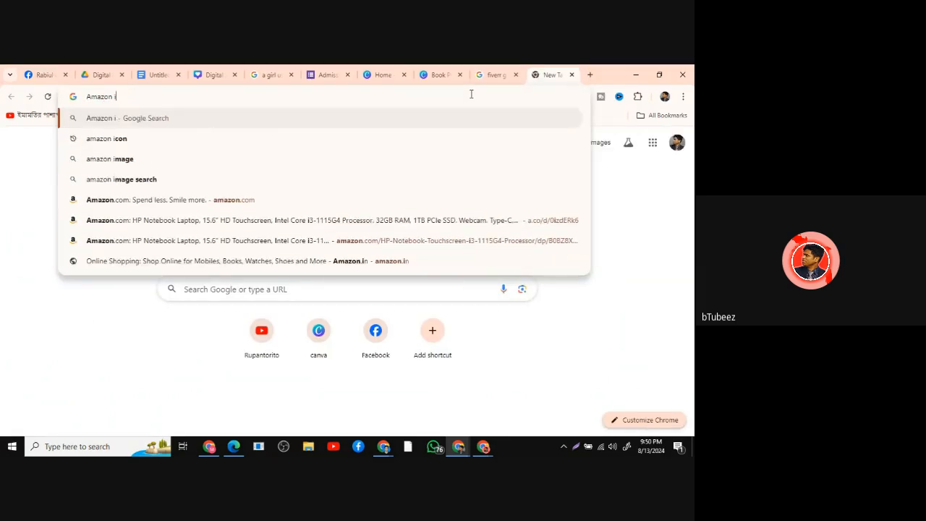
pyautogui.write('con')
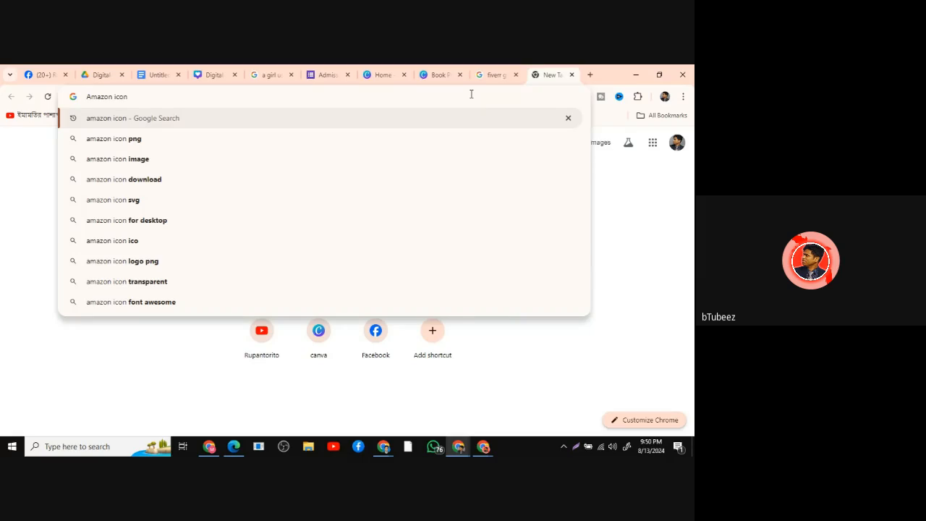
pyautogui.press('Return')
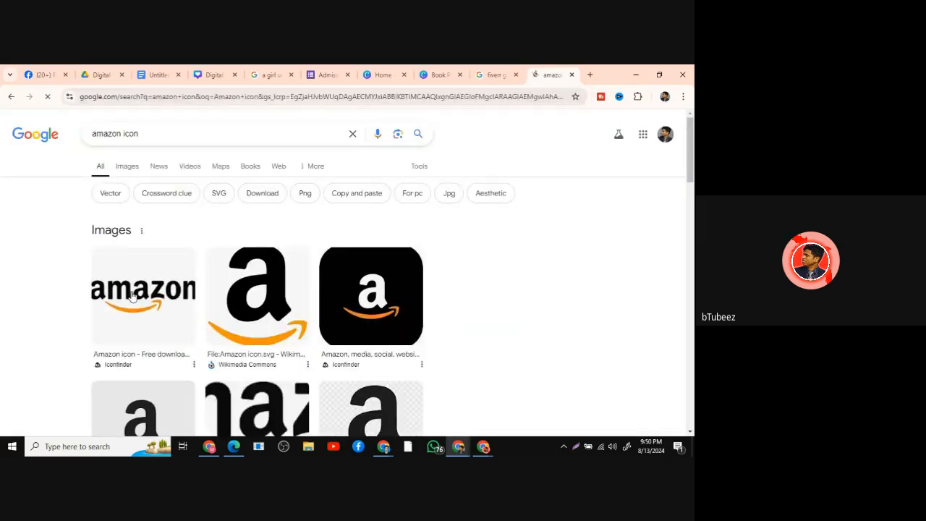
pyautogui.scroll(-3, 133, 295)
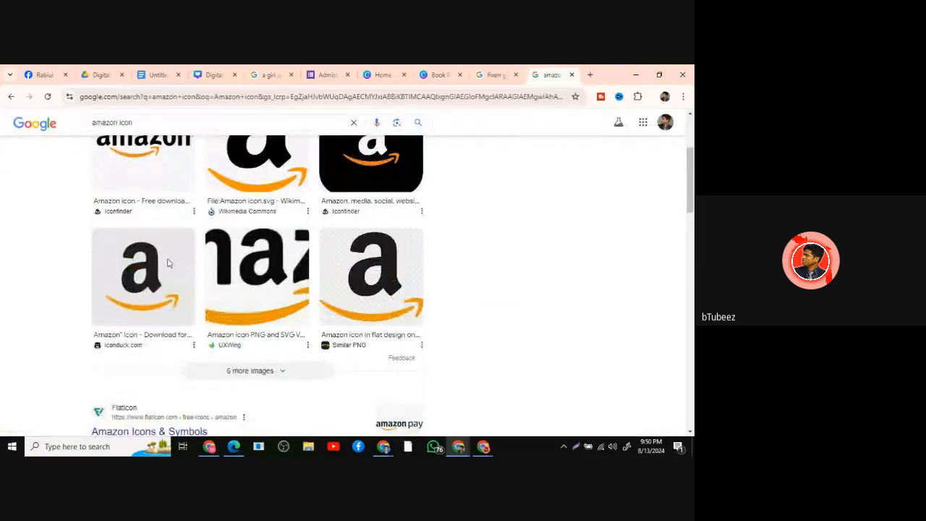
pyautogui.scroll(3, 168, 264)
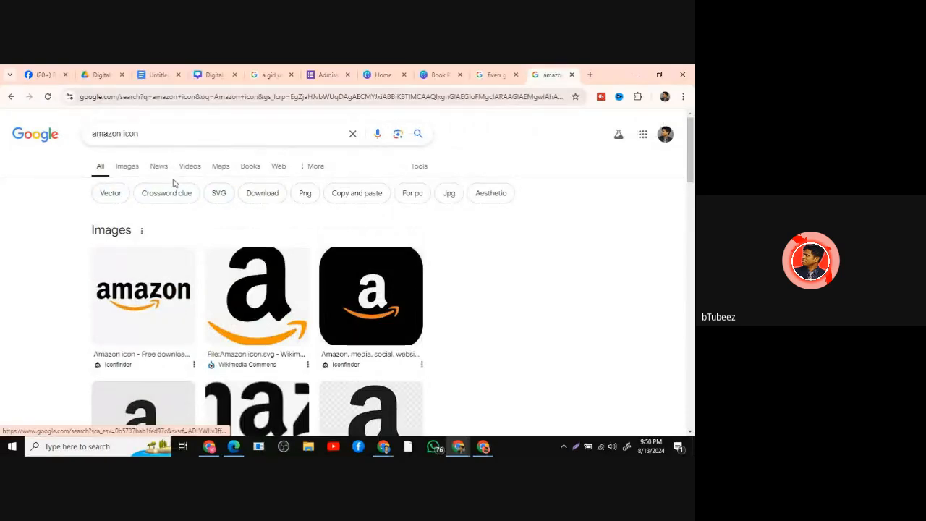
pyautogui.click(129, 168)
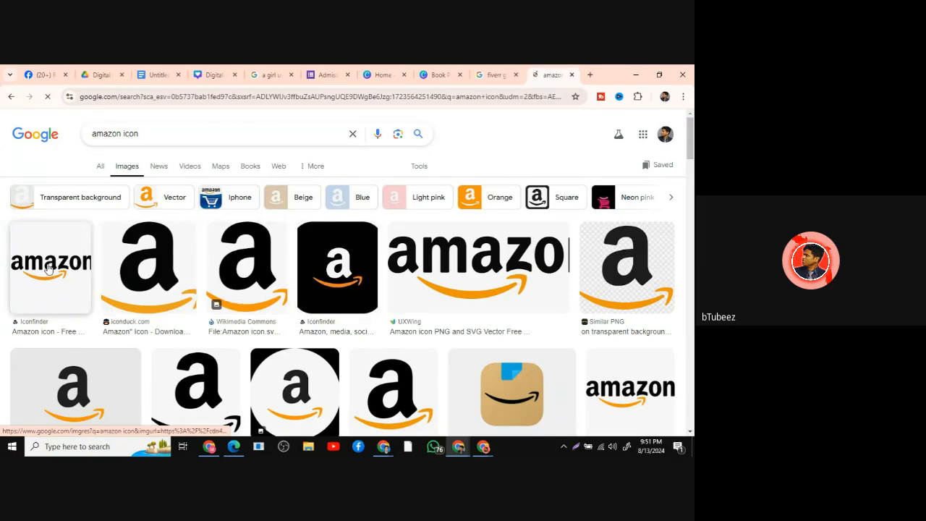
# Find the wide black Amazon wordmark from Vecteezy in the image results and save it to Downloads as a PNG.
pyautogui.scroll(-3, 442, 282)
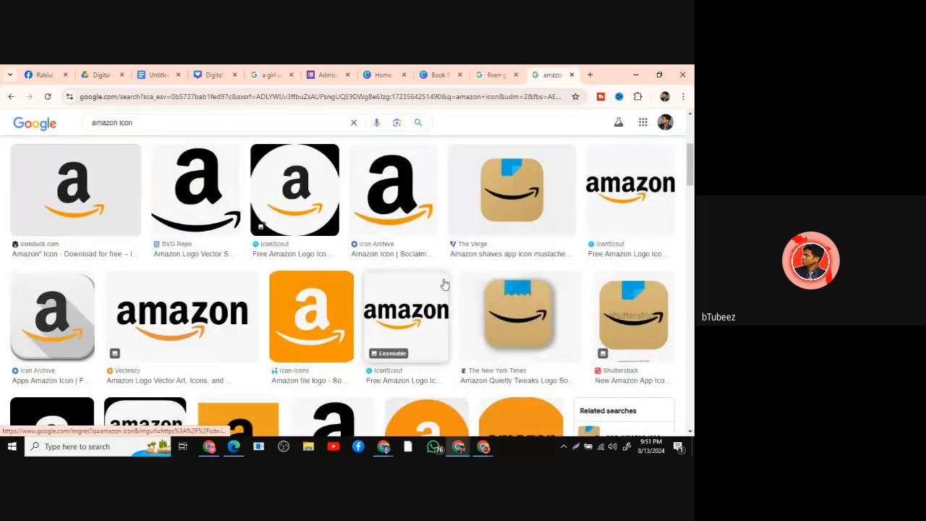
pyautogui.scroll(-3, 449, 217)
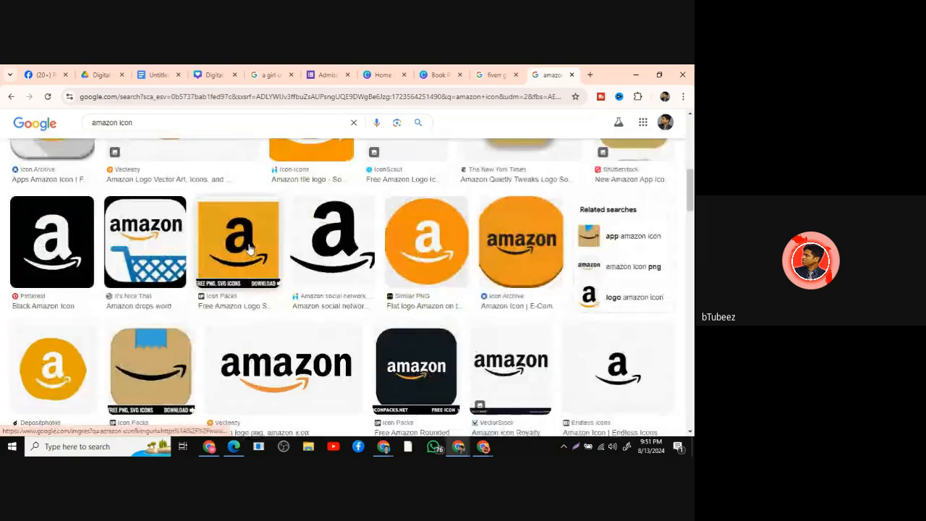
pyautogui.scroll(5, 248, 248)
pyautogui.scroll(-5, 250, 249)
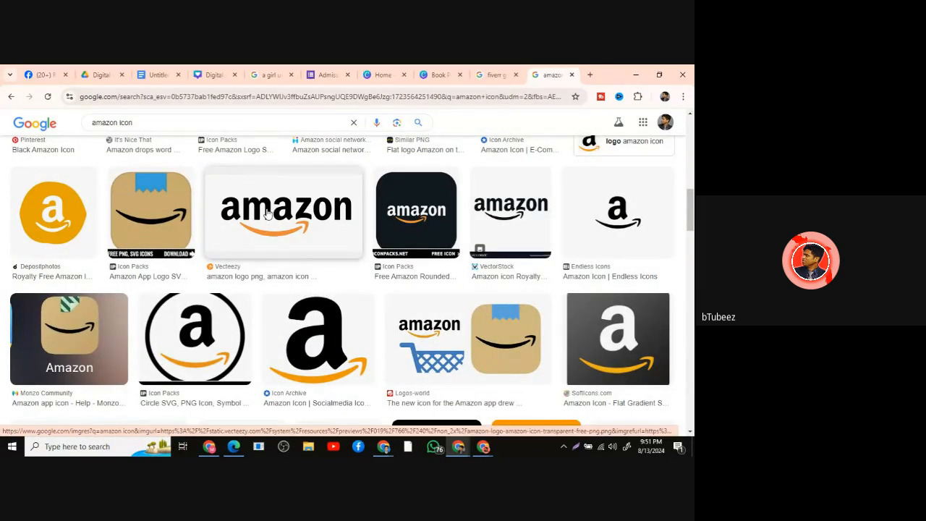
pyautogui.rightClick(266, 214)
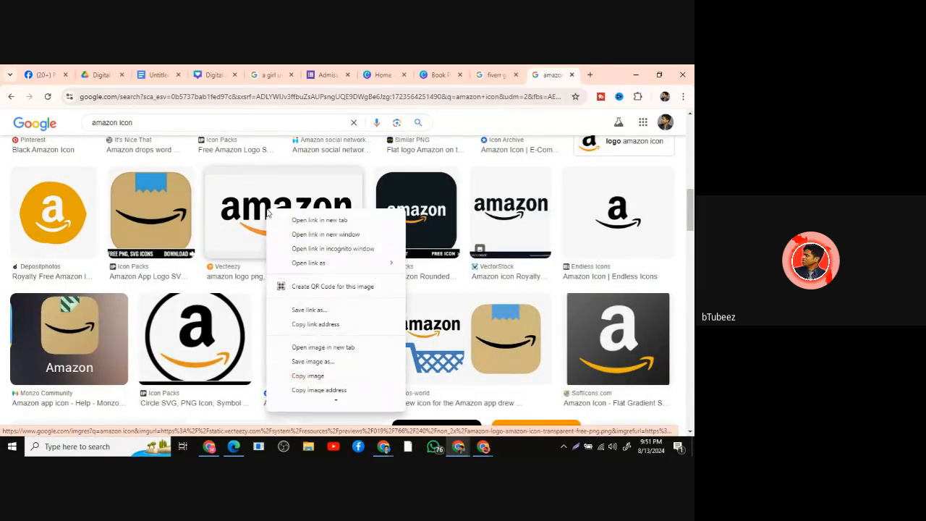
pyautogui.click(316, 360)
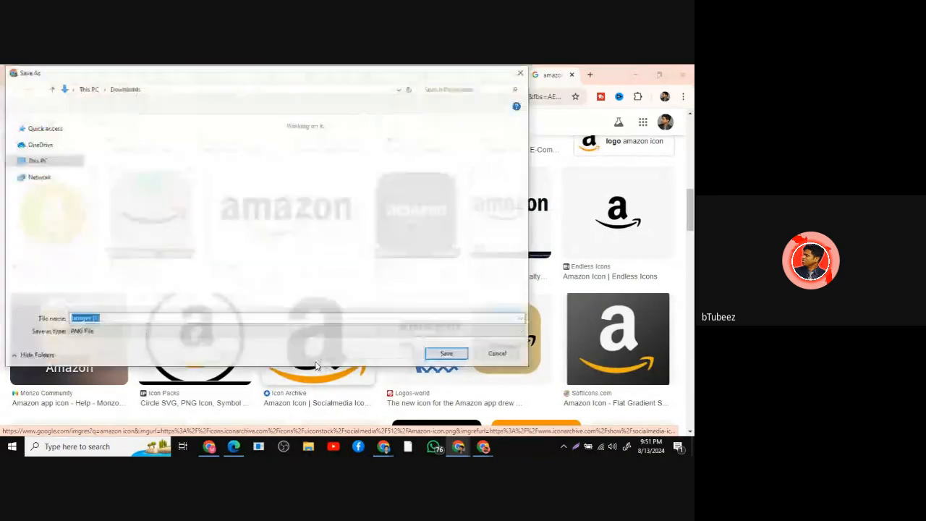
pyautogui.click(447, 354)
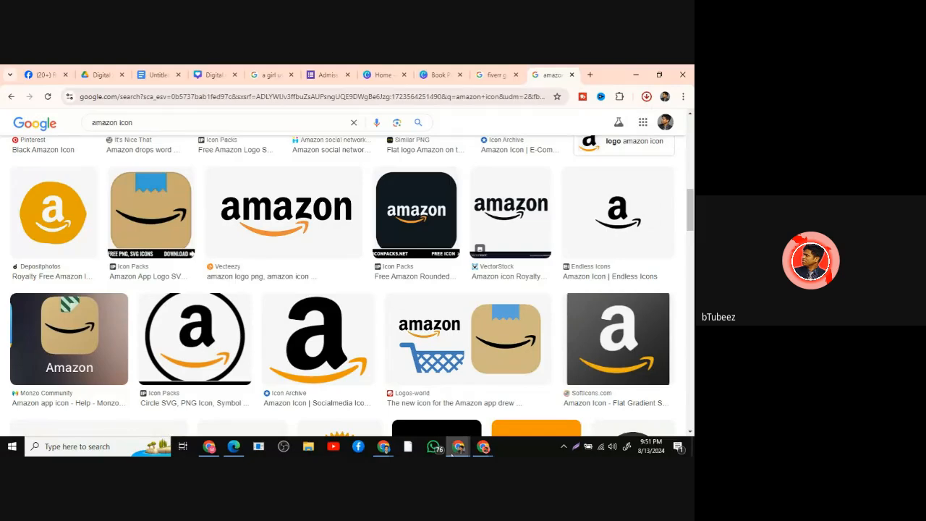
# Upload the images (1) file to the Book Promotion design in Canva and place it, scaled down, above the alarm clock.
pyautogui.click(438, 75)
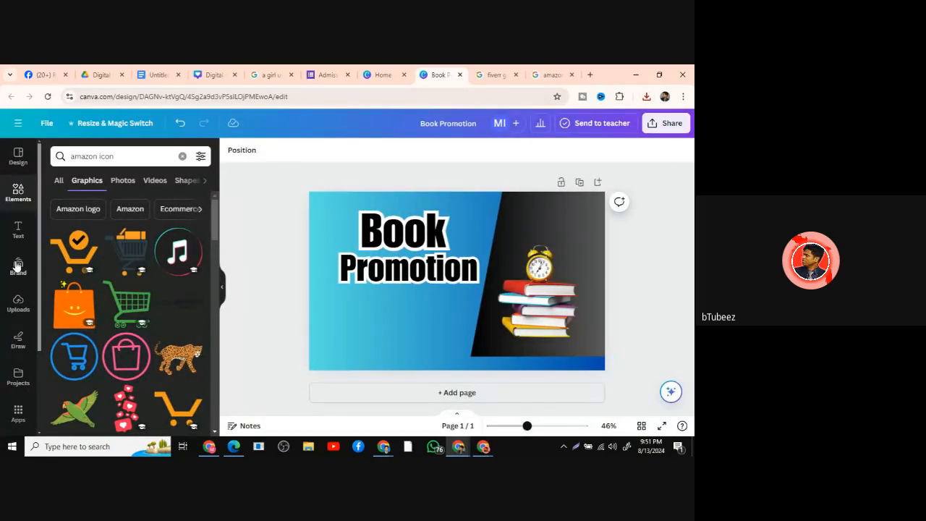
pyautogui.click(18, 303)
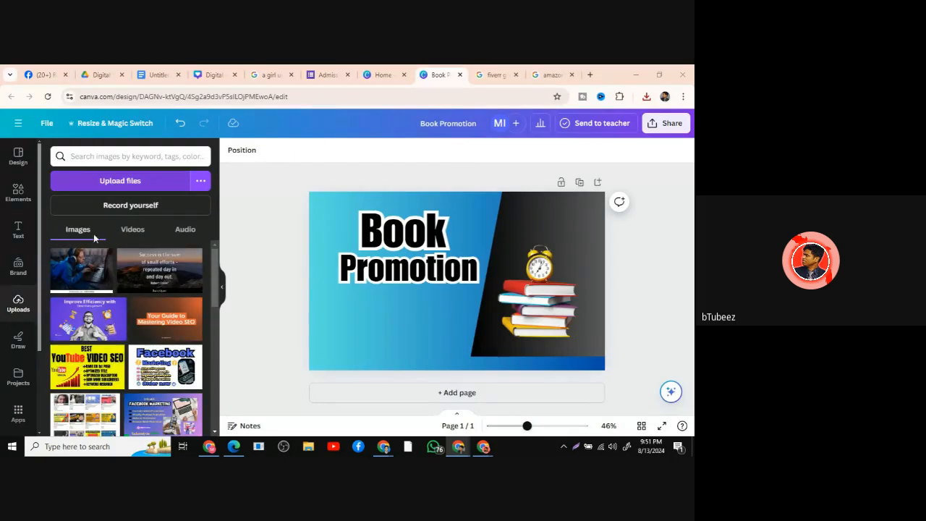
pyautogui.click(119, 152)
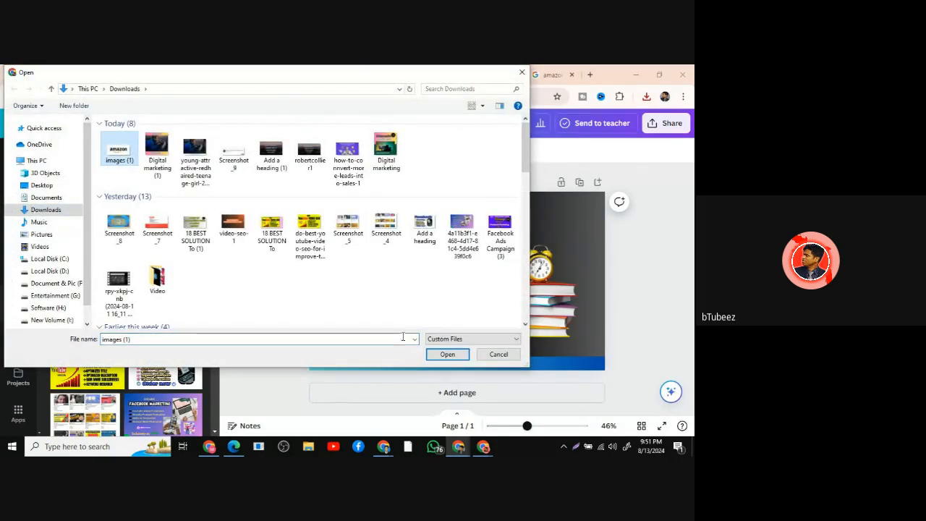
pyautogui.click(447, 353)
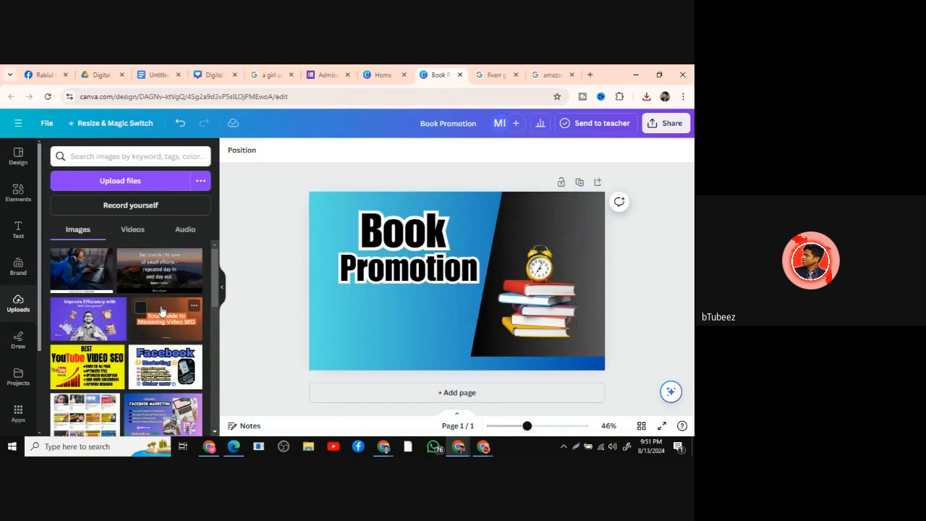
pyautogui.click(136, 282)
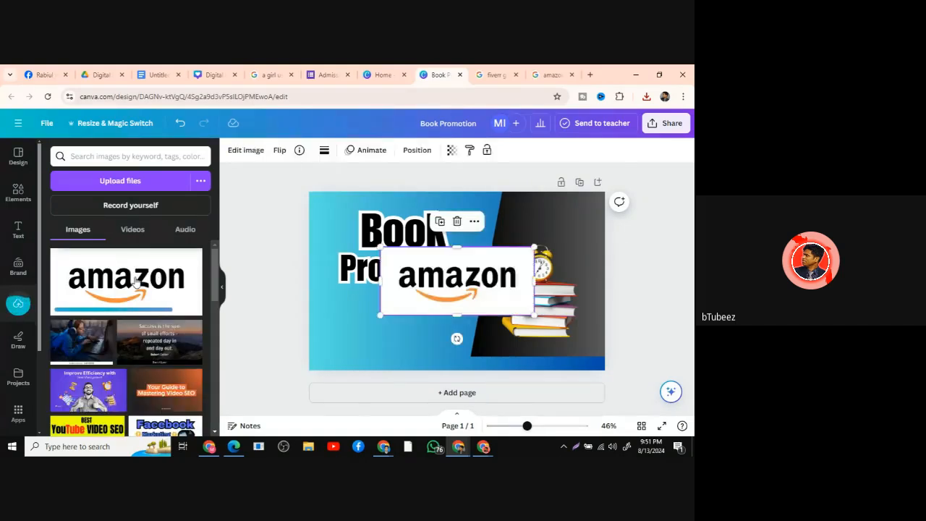
pyautogui.moveTo(508, 251); pyautogui.dragTo(583, 215)
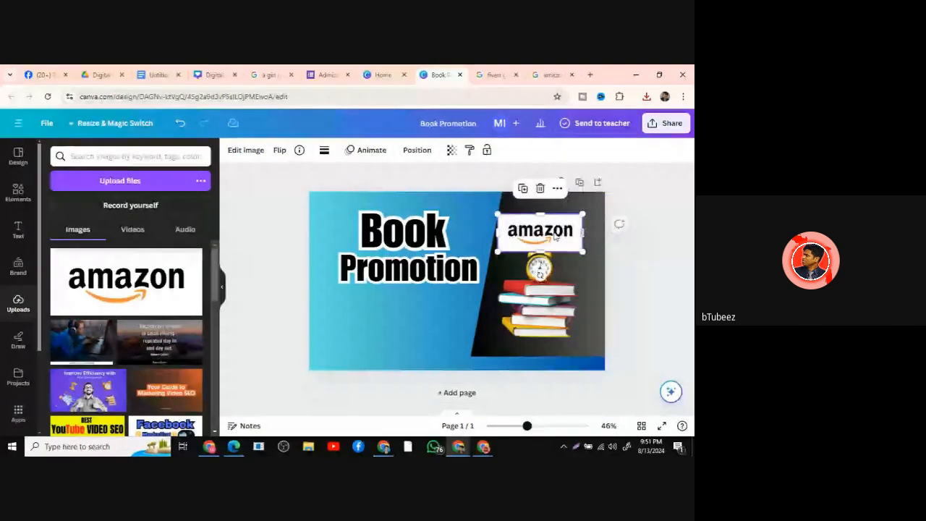
pyautogui.moveTo(537, 232); pyautogui.dragTo(542, 226)
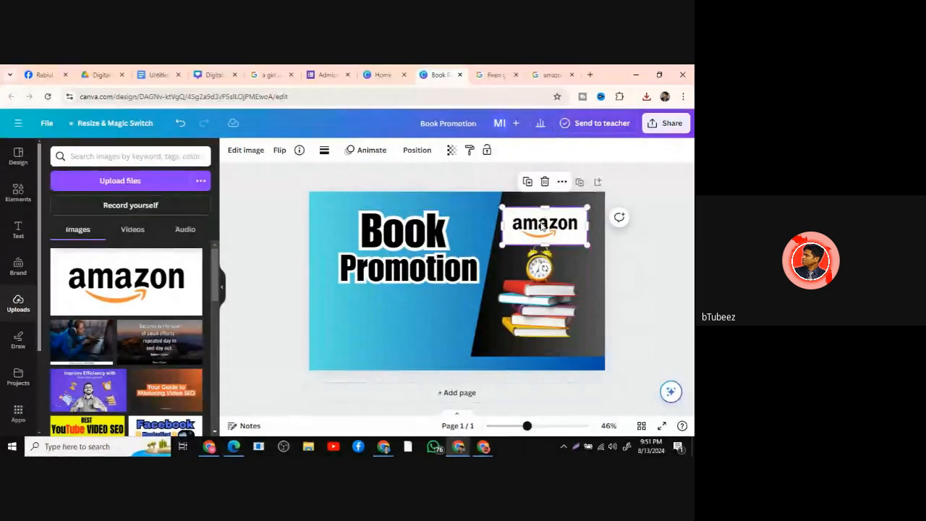
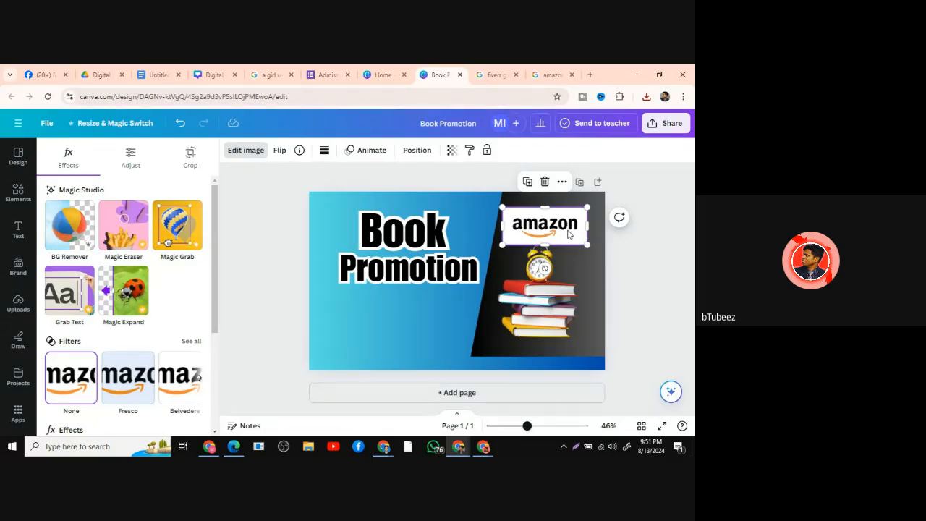
# Remove the Amazon logo's background and shift the logo slightly up and to the right.
pyautogui.click(67, 230)
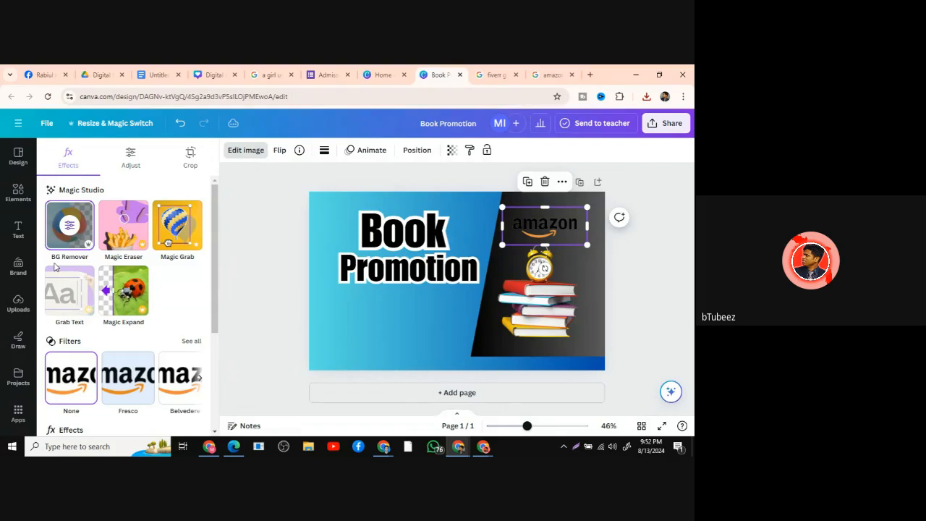
pyautogui.click(653, 283)
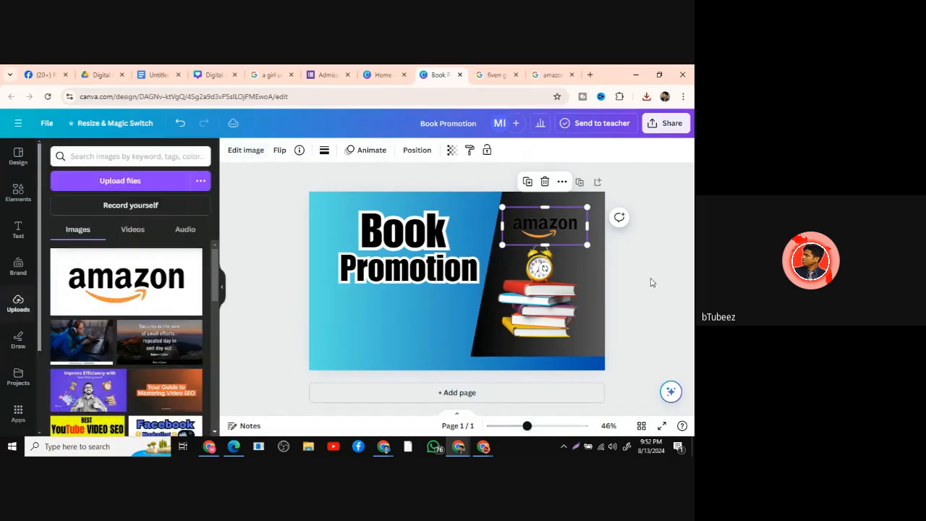
pyautogui.click(647, 274)
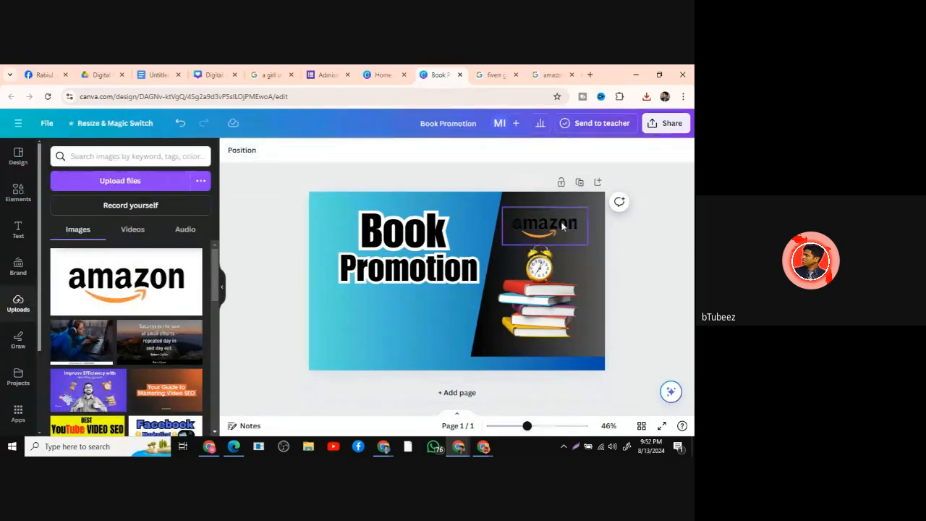
pyautogui.moveTo(562, 226); pyautogui.dragTo(570, 223)
# Try red and orange fills on the slanted panel behind the books, settling on the mustard yellow from the photo colors.
pyautogui.click(593, 323)
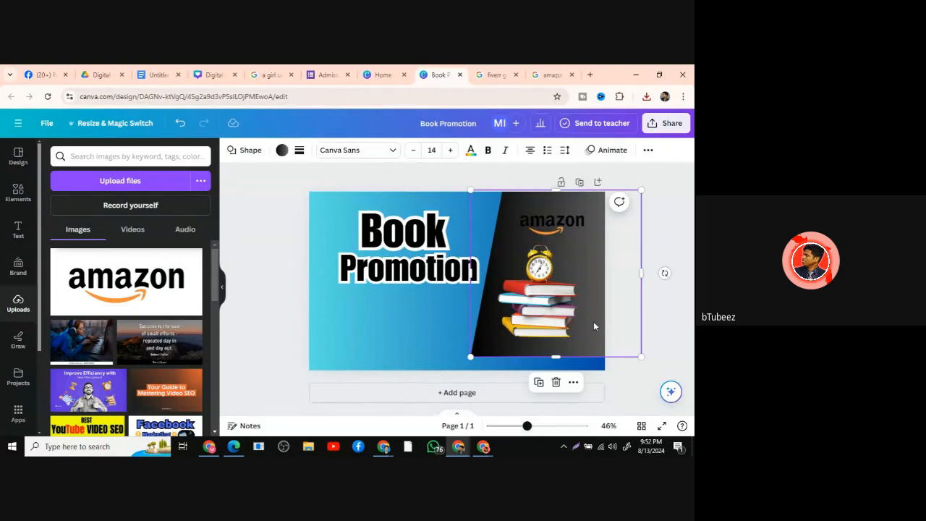
pyautogui.click(281, 150)
pyautogui.click(110, 311)
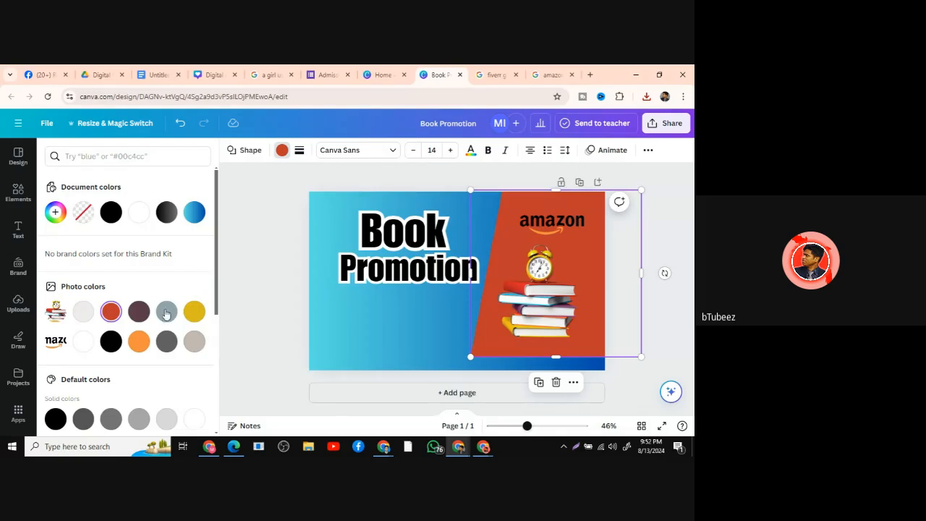
pyautogui.click(140, 342)
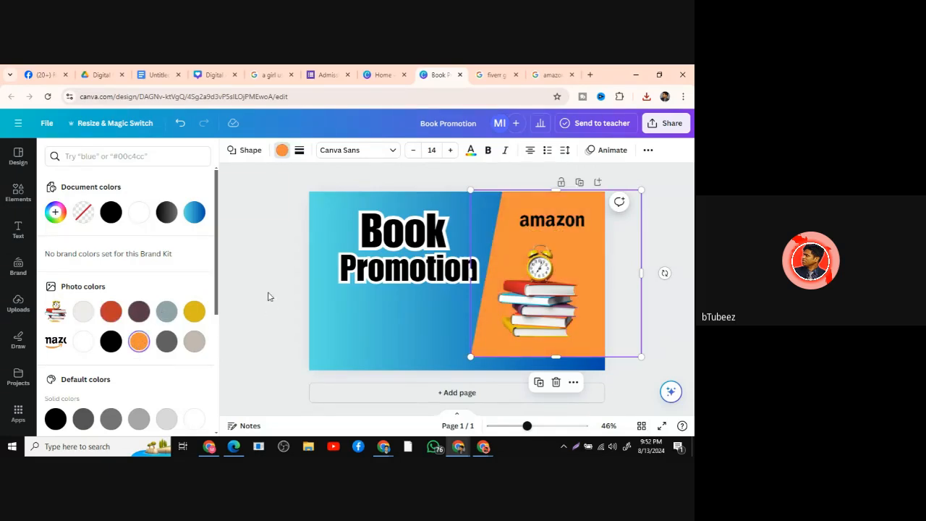
pyautogui.click(194, 311)
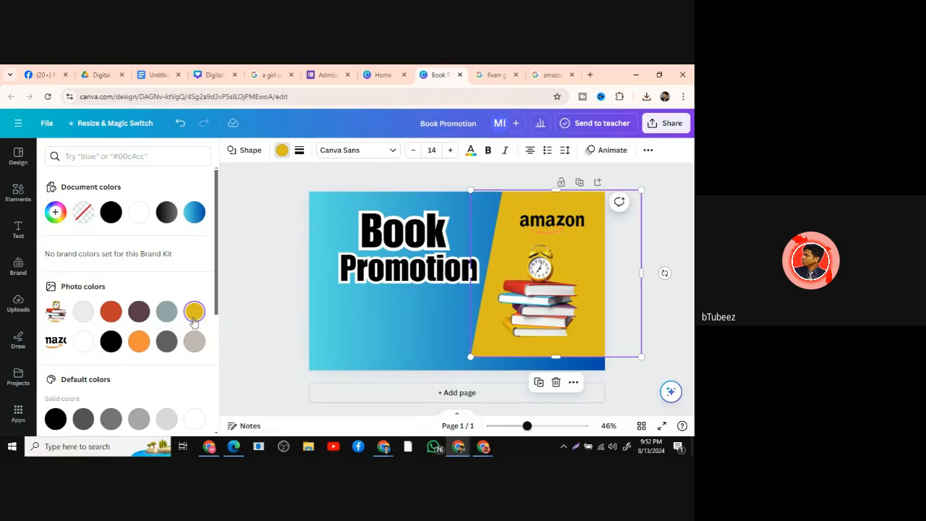
pyautogui.scroll(-4, 194, 322)
pyautogui.click(263, 234)
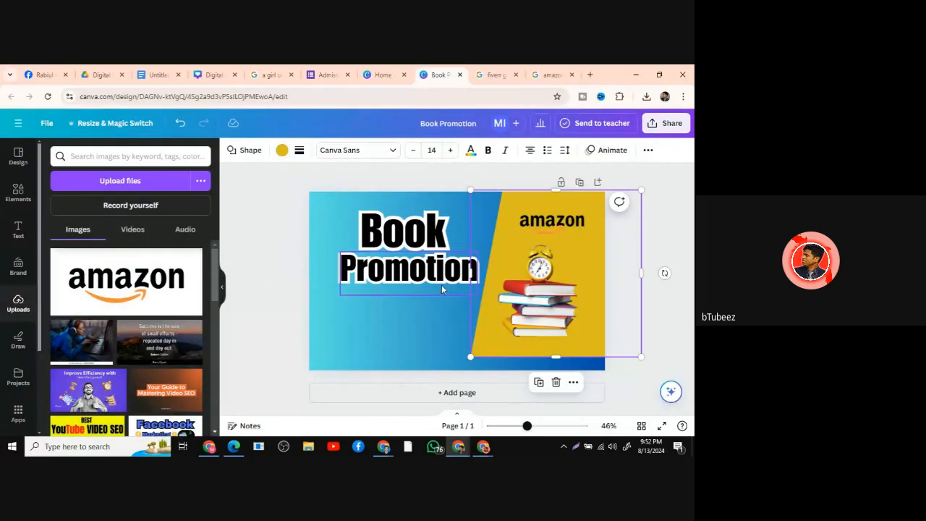
# Enlarge the clock-and-books image slightly and shift the mustard panel behind it up a little.
pyautogui.click(548, 290)
pyautogui.moveTo(577, 245); pyautogui.dragTo(582, 238)
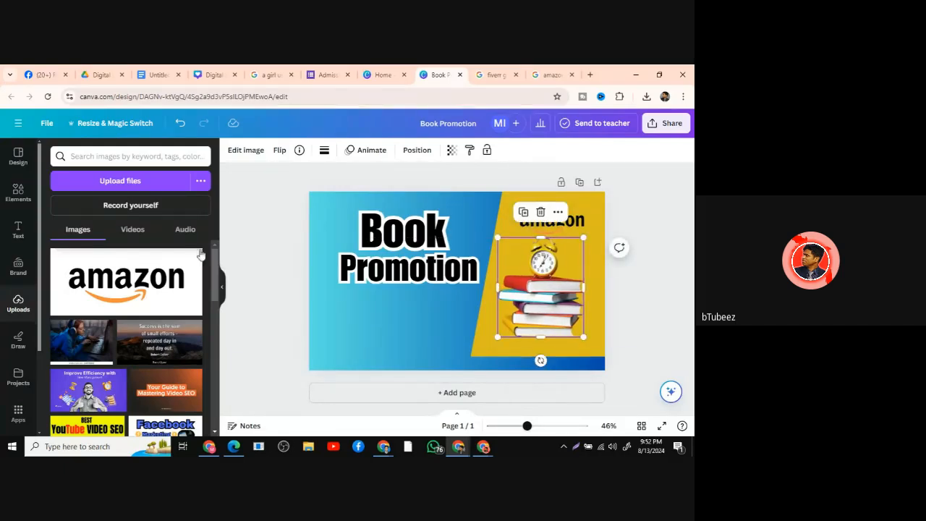
pyautogui.click(233, 248)
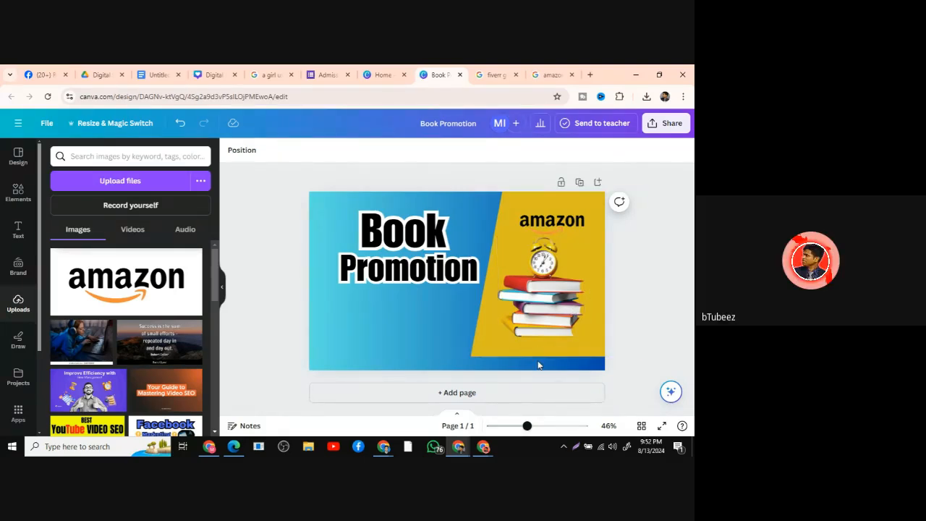
pyautogui.click(416, 345)
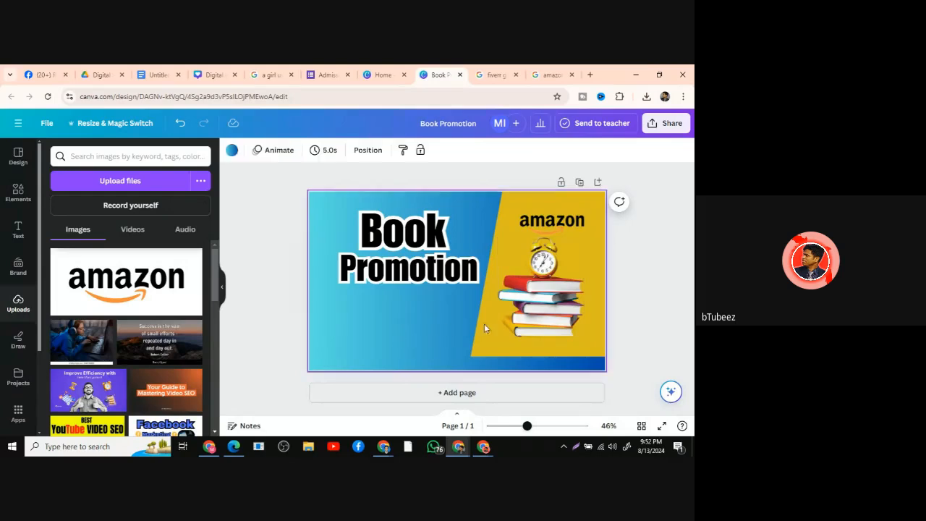
pyautogui.click(591, 276)
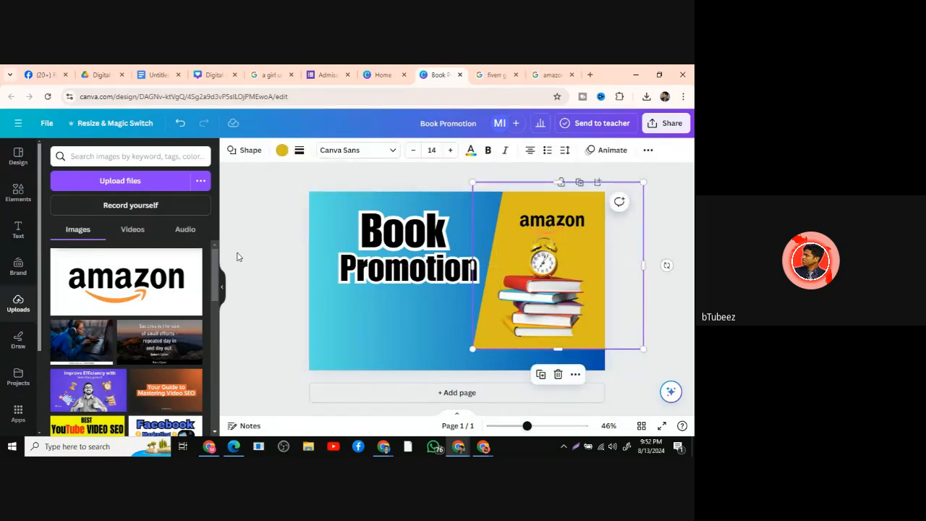
pyautogui.click(261, 247)
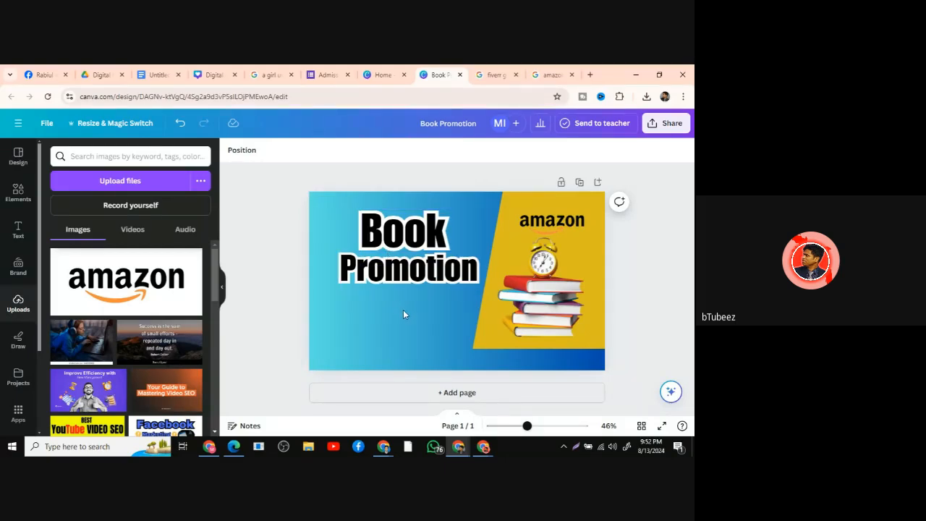
# Move both lines of the Book Promotion title up, closer to the design's upper edge.
pyautogui.click(406, 255)
pyautogui.moveTo(405, 254); pyautogui.dragTo(405, 242)
pyautogui.click(265, 251)
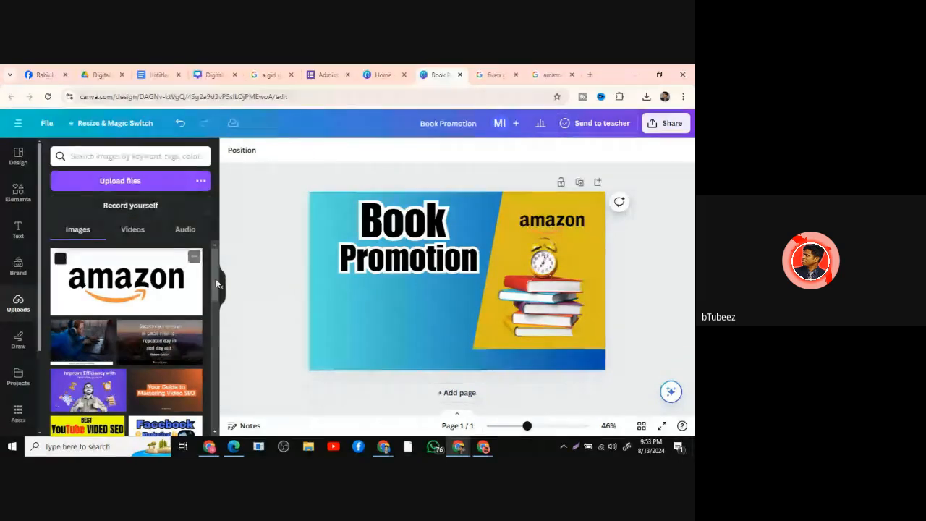
# Duplicate the Promotion text line, place the copy below it and change its wording to "Amazon Book".
pyautogui.rightClick(410, 267)
pyautogui.click(458, 209)
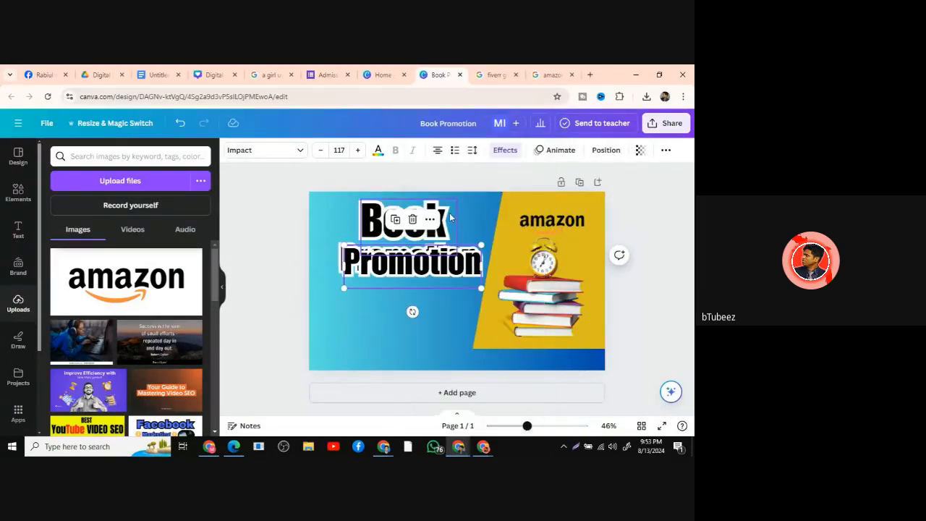
pyautogui.moveTo(397, 264); pyautogui.dragTo(388, 299)
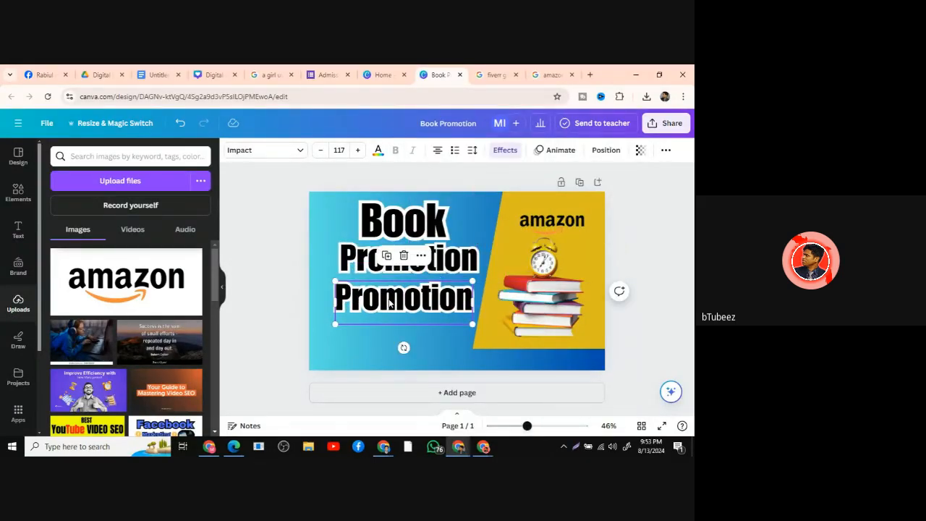
pyautogui.doubleClick(389, 299)
pyautogui.write('A')
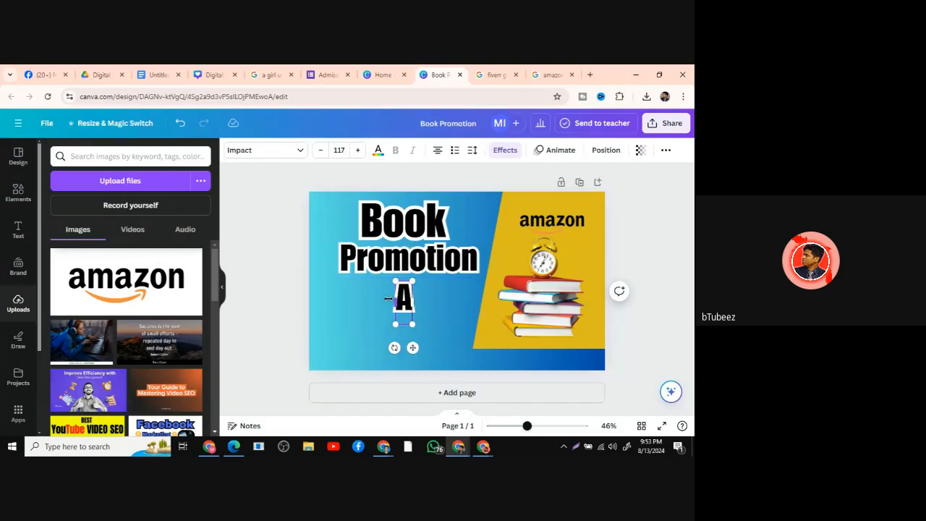
pyautogui.write('mazo')
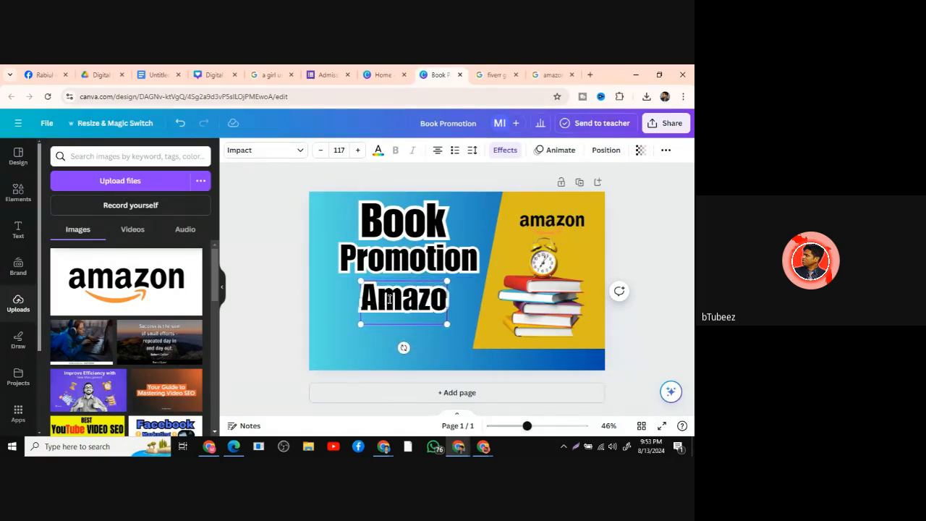
pyautogui.write('n book')
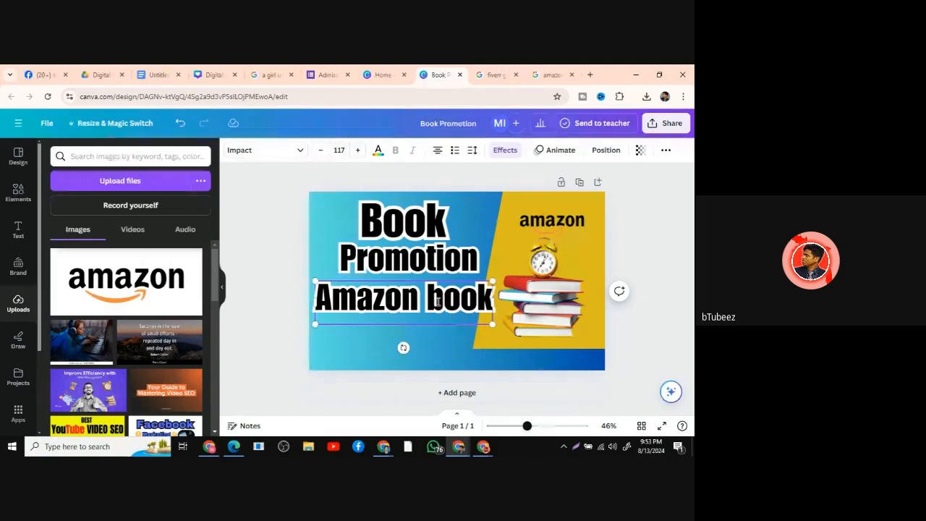
pyautogui.press('BackSpace')
pyautogui.write('B')
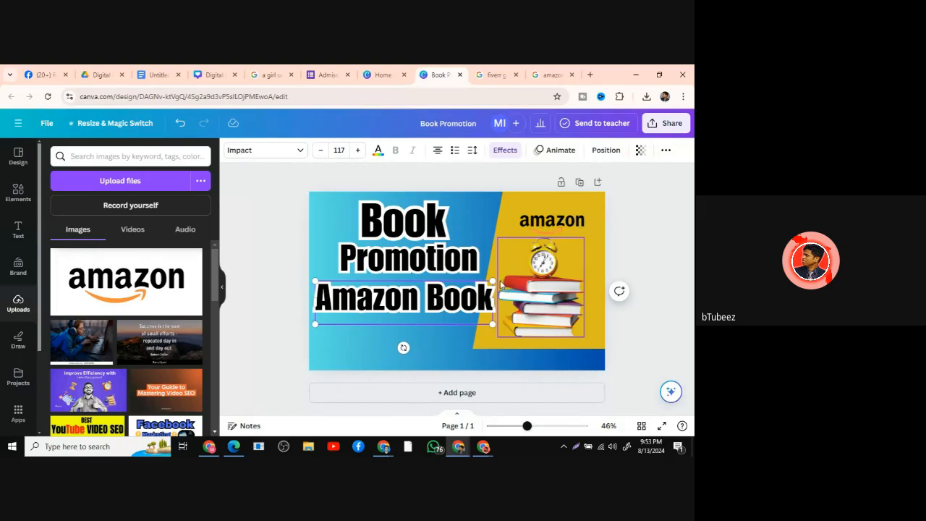
# Scale the Amazon Book line down to font size 76.5 and centre it beneath Promotion.
pyautogui.moveTo(492, 281); pyautogui.dragTo(430, 309)
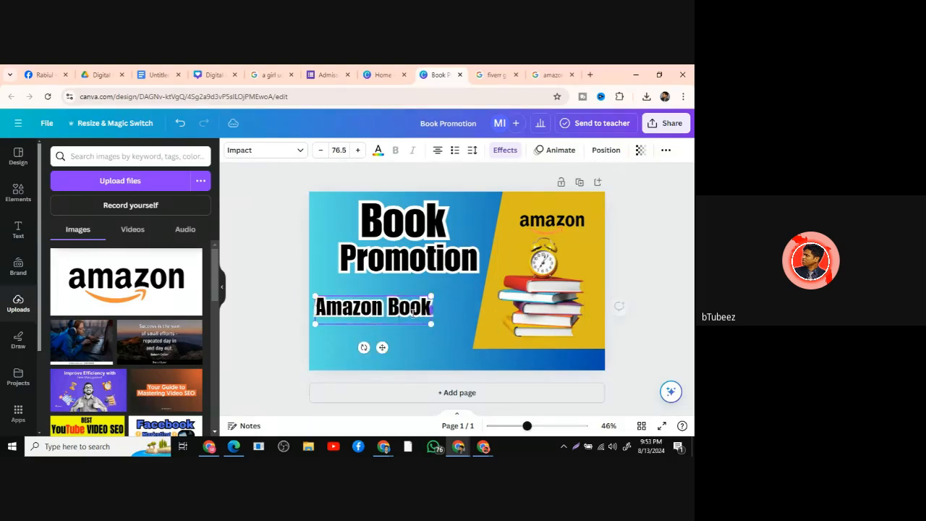
pyautogui.moveTo(353, 311); pyautogui.dragTo(385, 295)
pyautogui.click(274, 278)
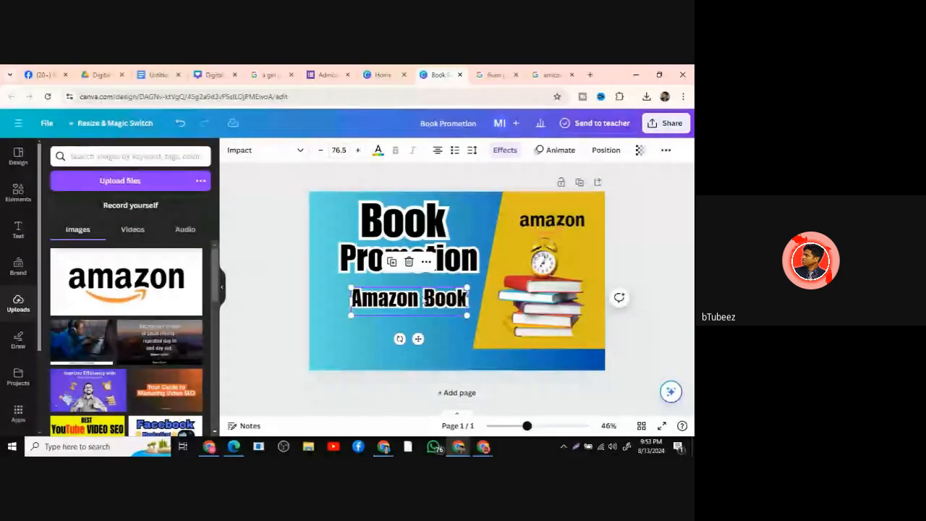
pyautogui.doubleClick(423, 298)
pyautogui.click(313, 296)
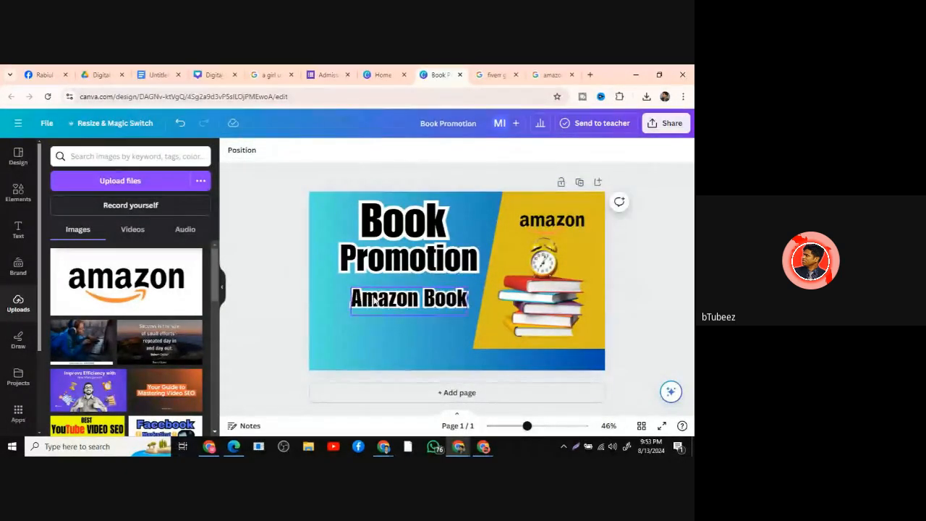
# Try the Black Ops One font on the Amazon Book line, then settle on ITC Motter Corpus.
pyautogui.click(374, 298)
pyautogui.click(248, 152)
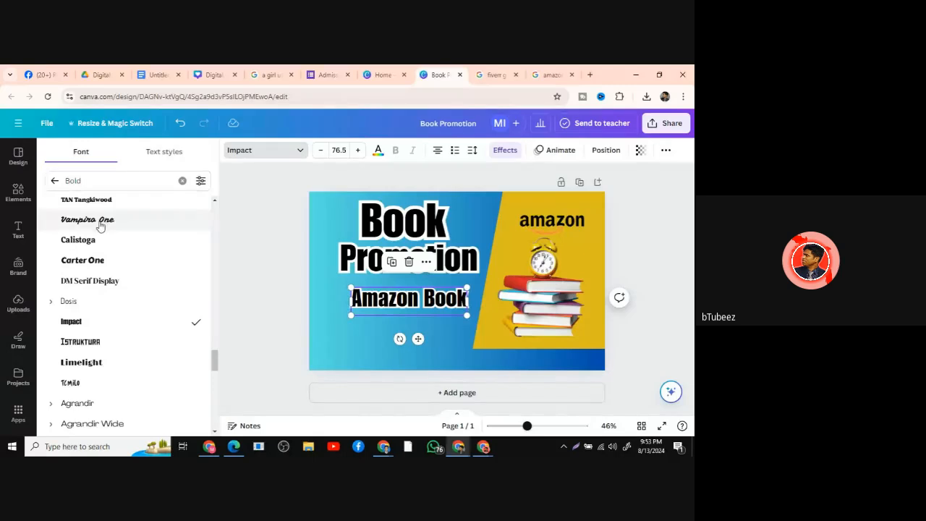
pyautogui.scroll(-2, 79, 311)
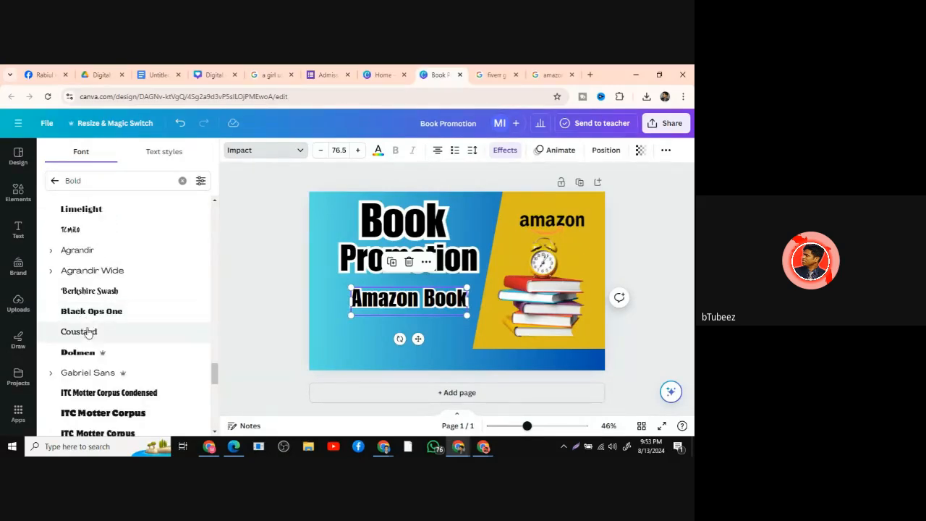
pyautogui.click(85, 312)
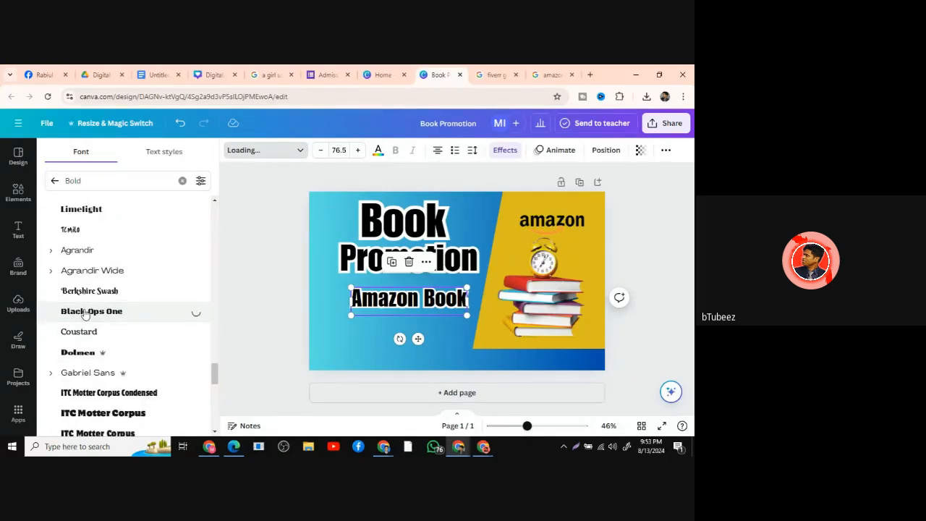
pyautogui.scroll(-3, 85, 314)
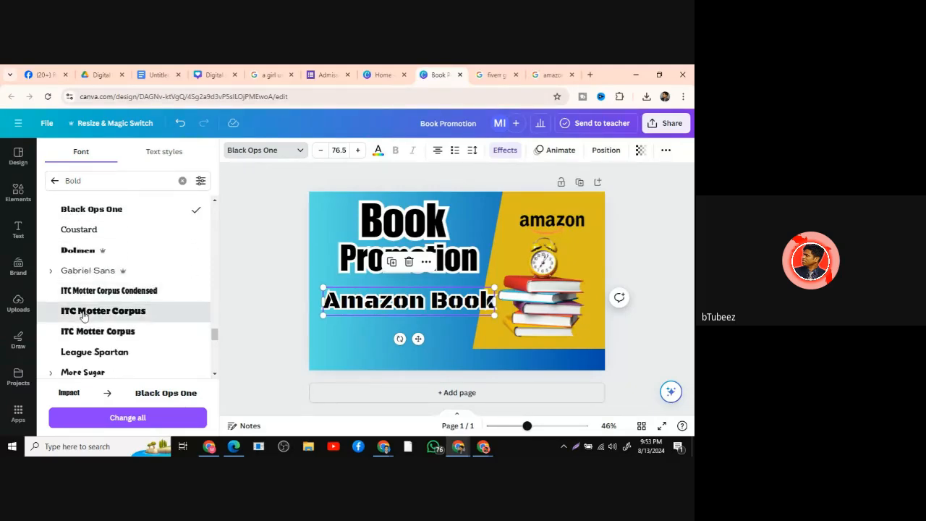
pyautogui.click(85, 313)
pyautogui.scroll(-2, 85, 313)
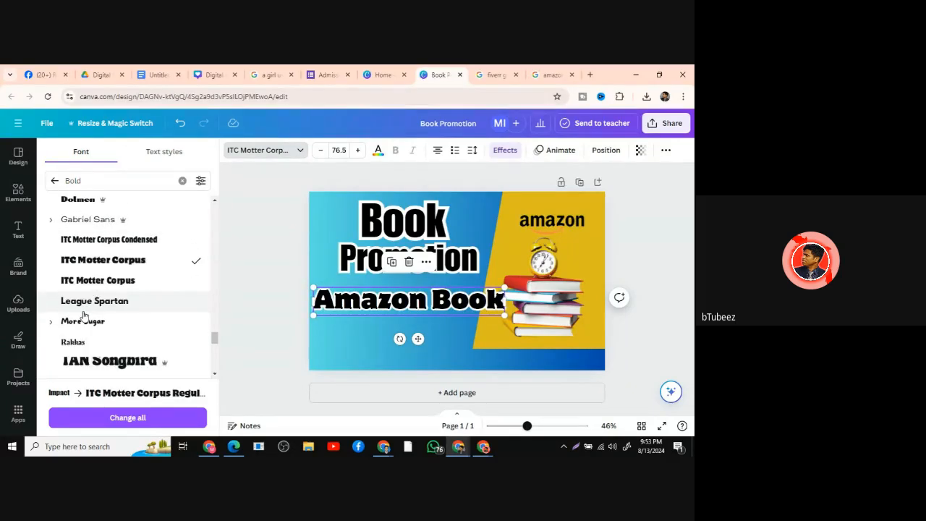
# Scale the Amazon Book line down to font size 41.5 and move it left beneath Promotion.
pyautogui.moveTo(313, 316); pyautogui.dragTo(369, 307)
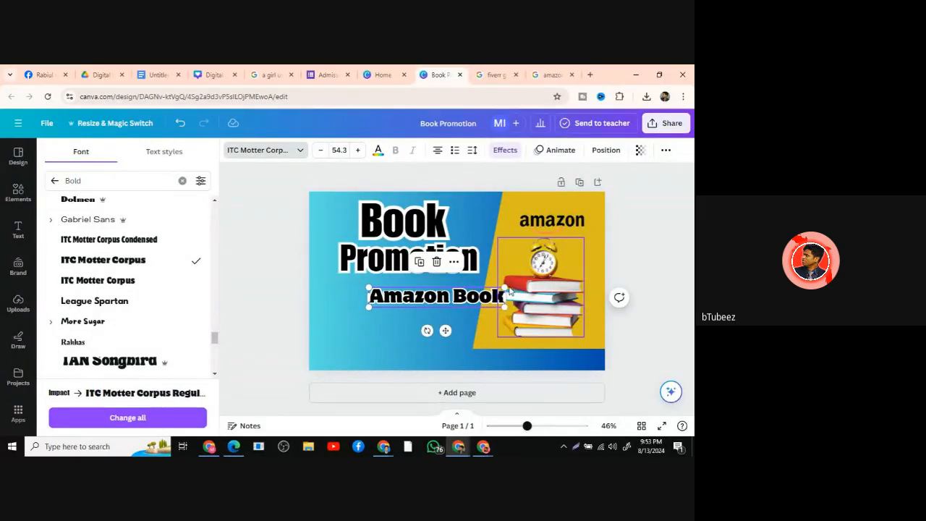
pyautogui.moveTo(511, 291); pyautogui.dragTo(473, 296)
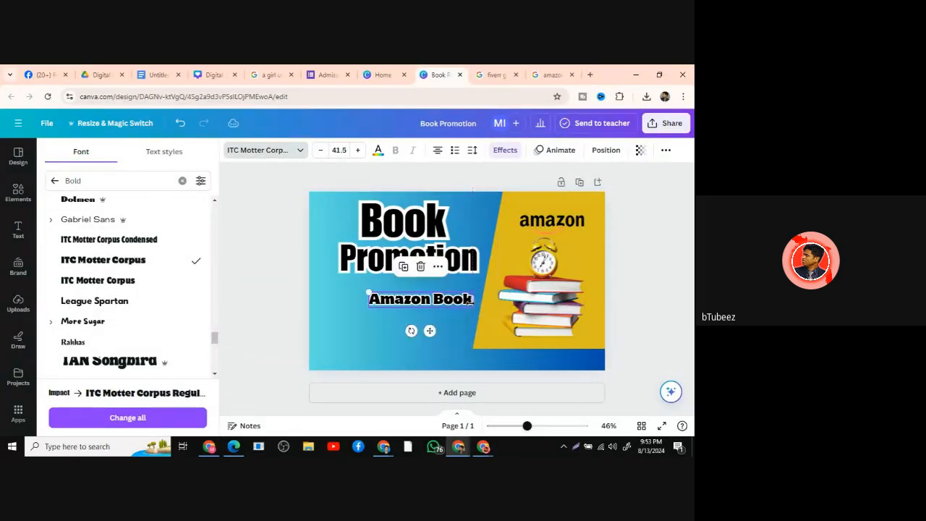
pyautogui.click(374, 323)
pyautogui.moveTo(416, 303); pyautogui.dragTo(391, 301)
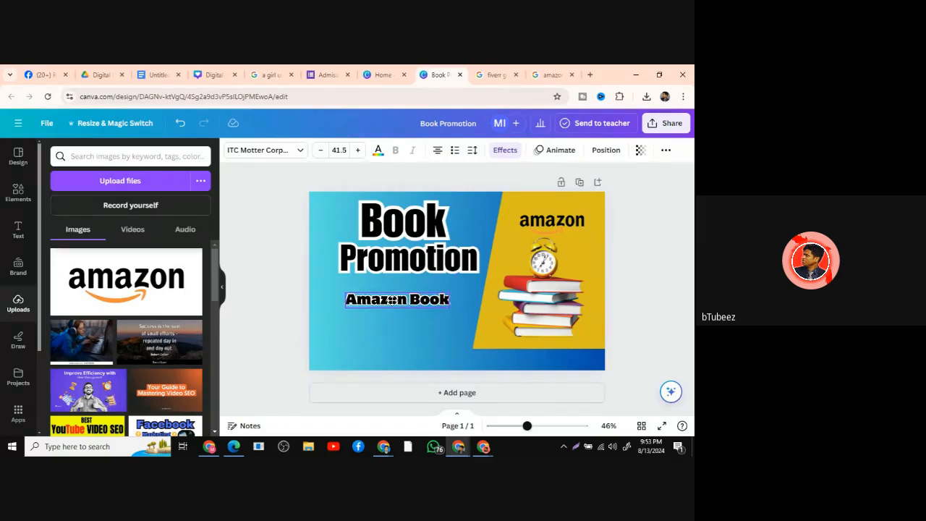
# Colour the Amazon Book text with the orange from the Amazon logo's photo colors.
pyautogui.tripleClick(391, 300)
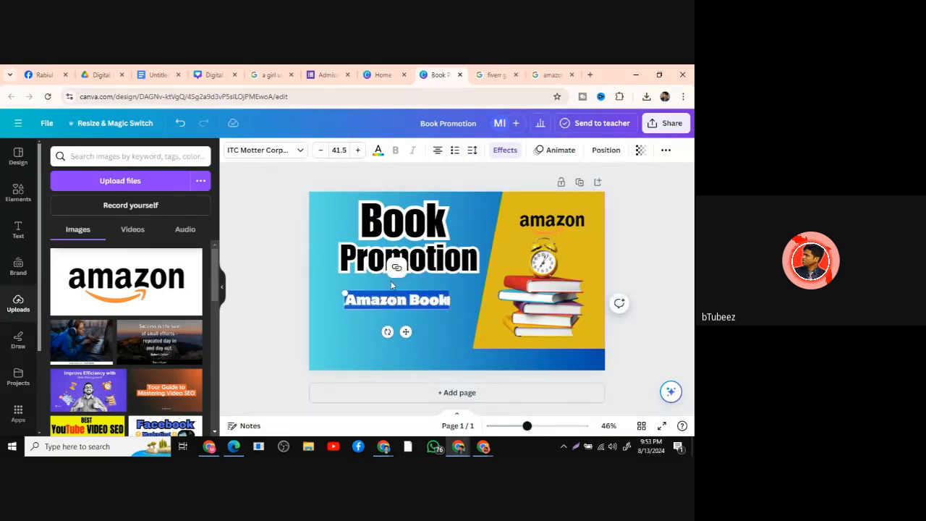
pyautogui.click(378, 151)
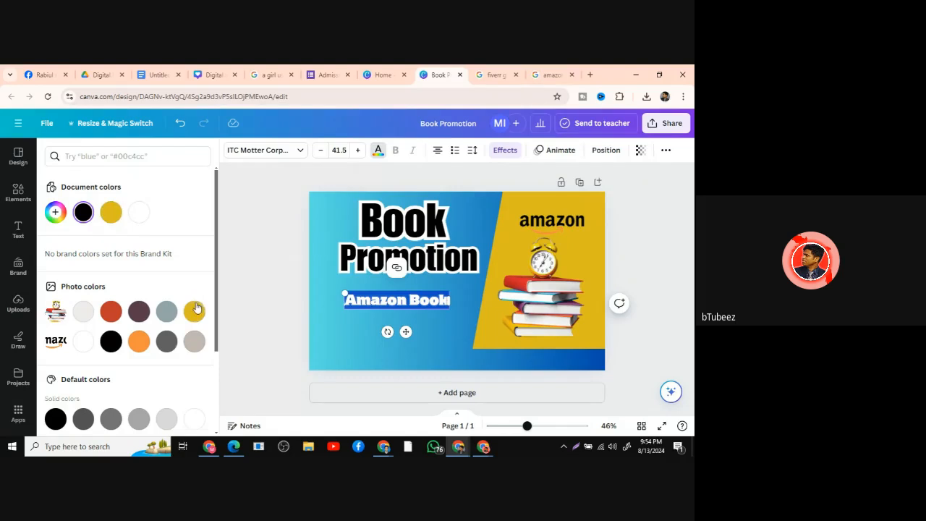
pyautogui.click(138, 340)
pyautogui.click(343, 338)
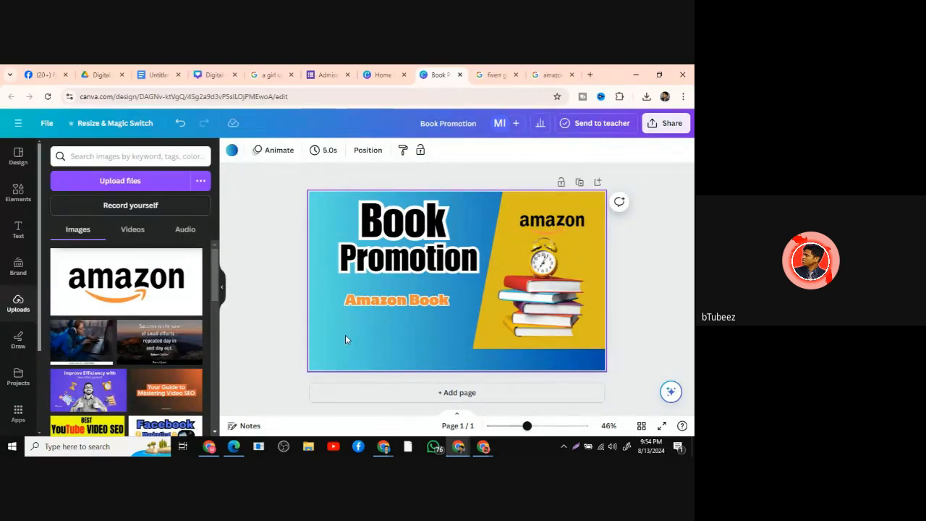
# Change the outline effect on the Amazon Book text to black and increase its thickness.
pyautogui.doubleClick(402, 303)
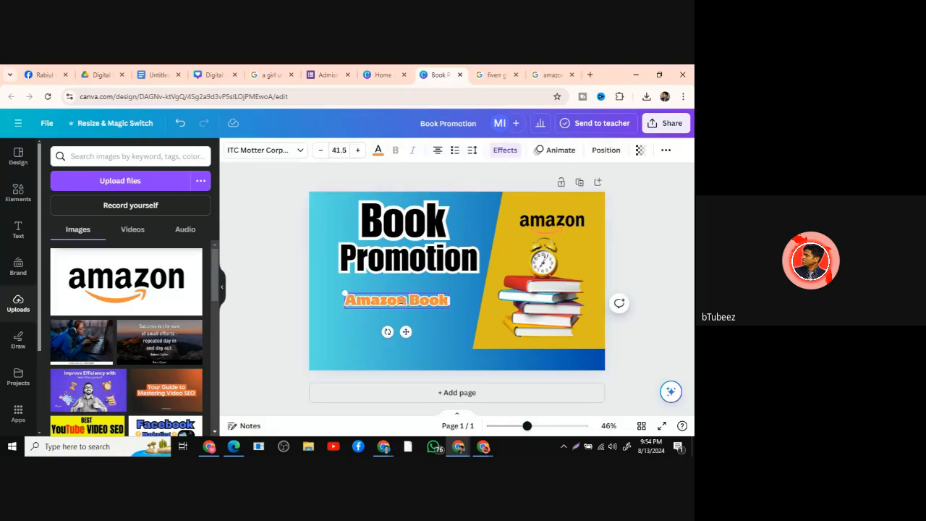
pyautogui.click(504, 150)
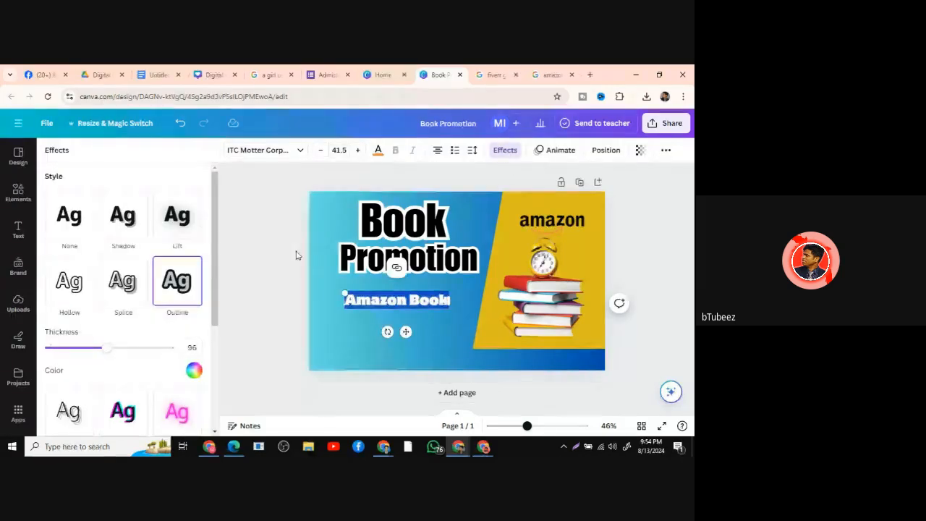
pyautogui.click(193, 369)
pyautogui.click(76, 269)
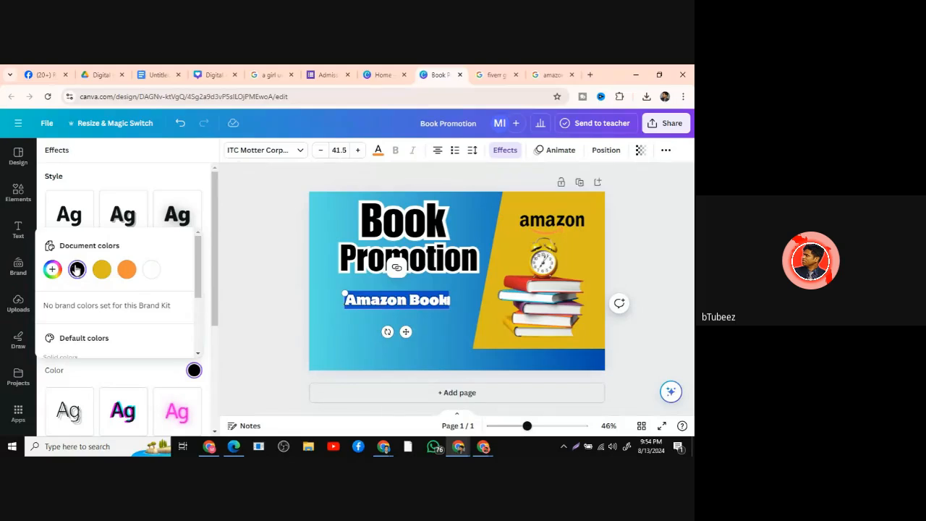
pyautogui.click(194, 369)
pyautogui.moveTo(103, 347); pyautogui.dragTo(124, 347)
pyautogui.click(343, 340)
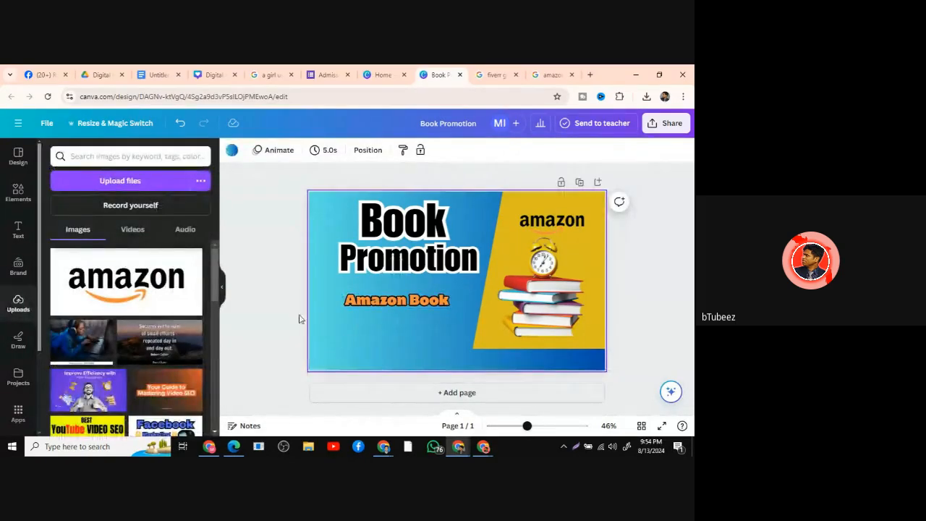
# Shift the Amazon Book line right, duplicate it, place the copy just below and change its wording to "E Book".
pyautogui.click(363, 306)
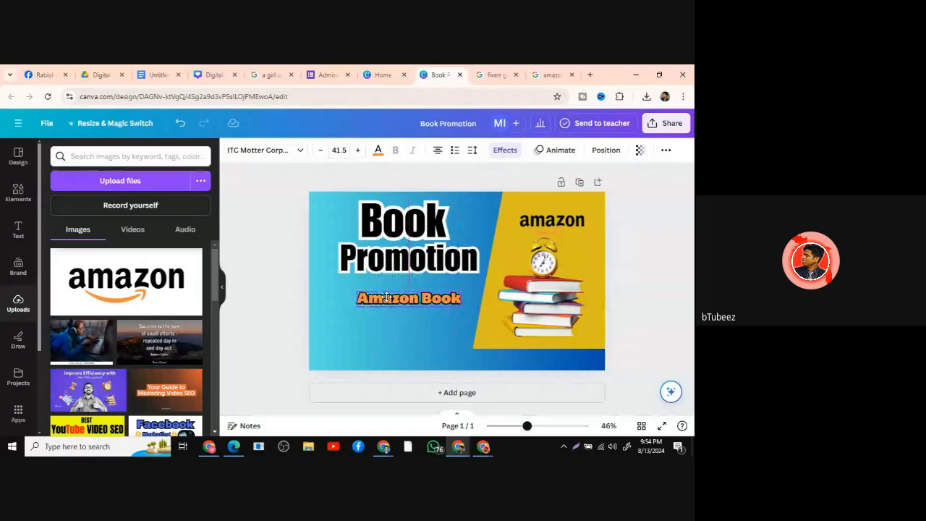
pyautogui.rightClick(391, 299)
pyautogui.click(421, 230)
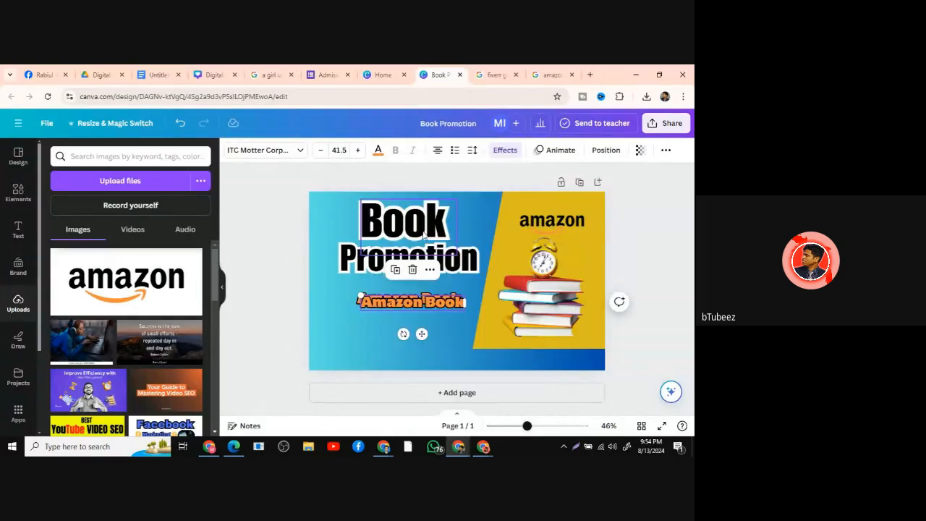
pyautogui.moveTo(391, 305); pyautogui.dragTo(384, 320)
pyautogui.doubleClick(385, 320)
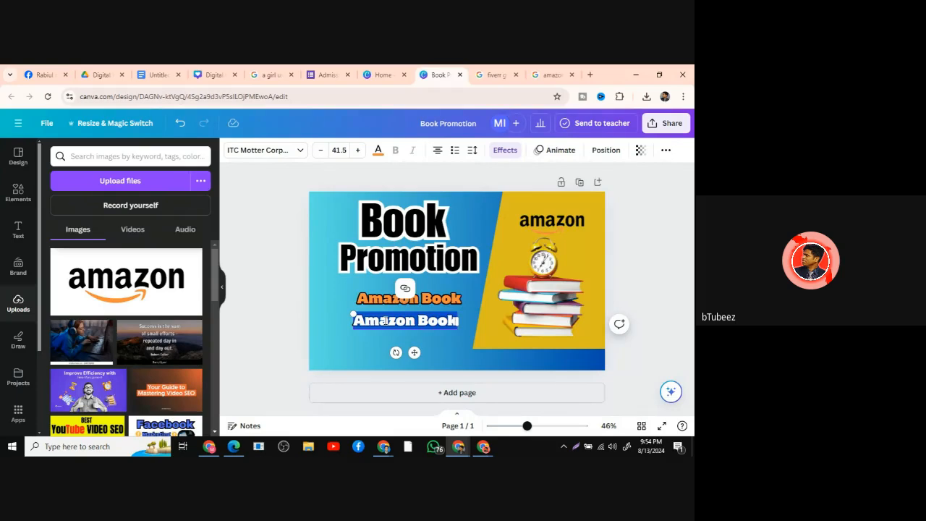
pyautogui.write('E Book')
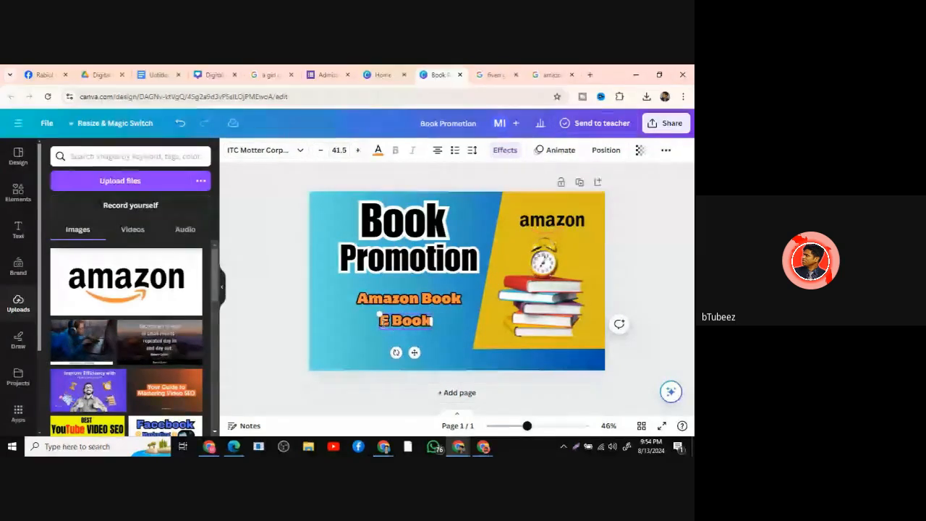
# Rearrange the service lines so that "E Book" sits directly below the title and "Amazon Book" just beneath it.
pyautogui.click(345, 329)
pyautogui.moveTo(406, 299); pyautogui.dragTo(380, 313)
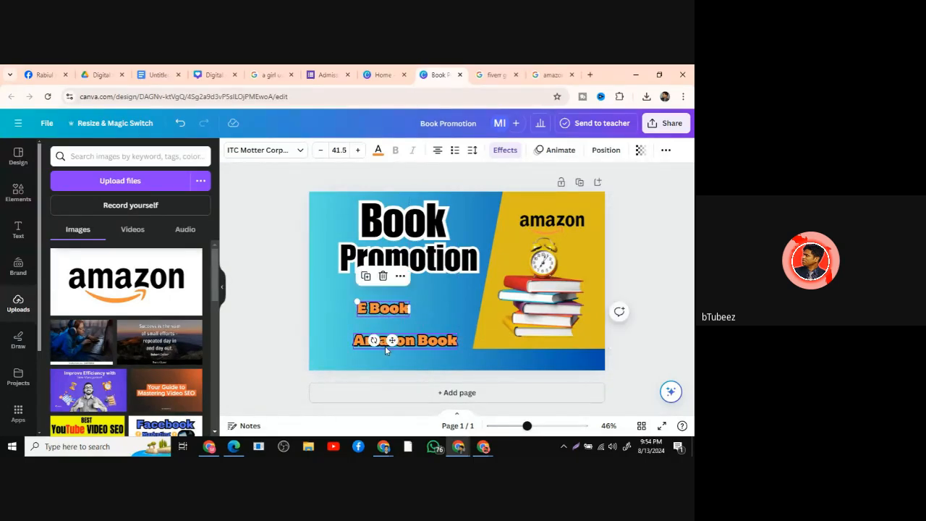
pyautogui.moveTo(394, 345); pyautogui.dragTo(405, 327)
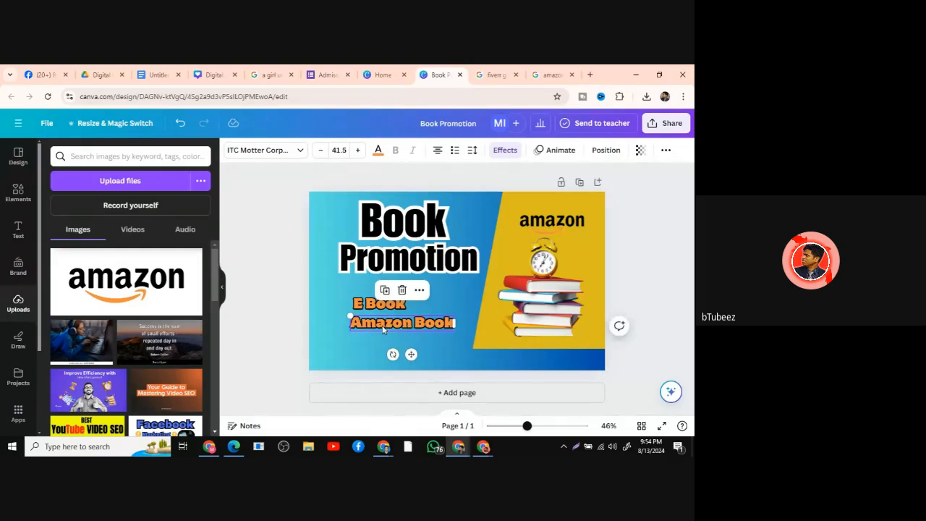
# Duplicate the Amazon Book line, place the copy just below it and change its wording to "Kindle Book".
pyautogui.rightClick(385, 328)
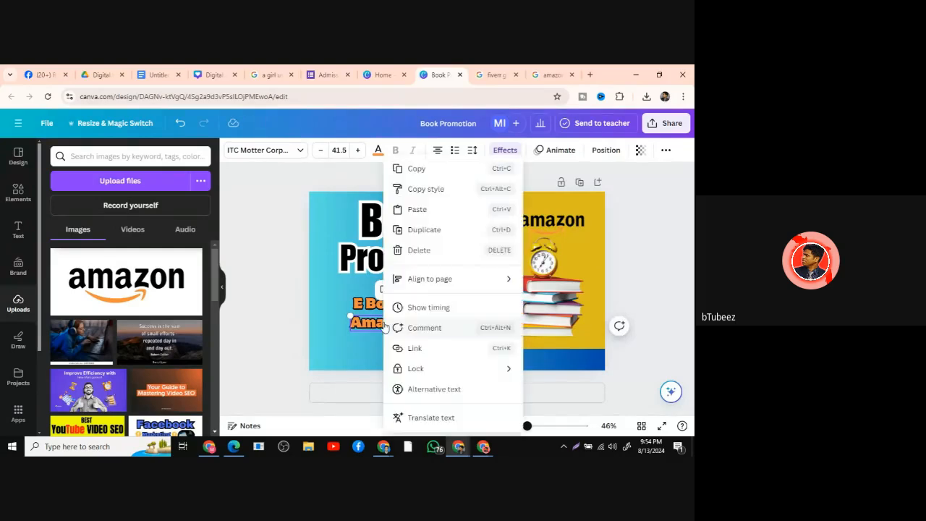
pyautogui.click(427, 232)
pyautogui.moveTo(406, 328); pyautogui.dragTo(405, 339)
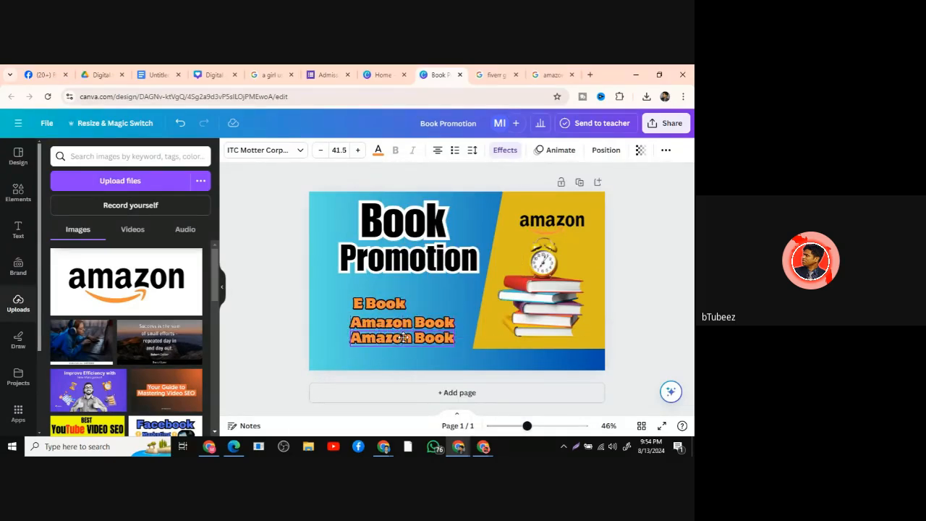
pyautogui.doubleClick(403, 338)
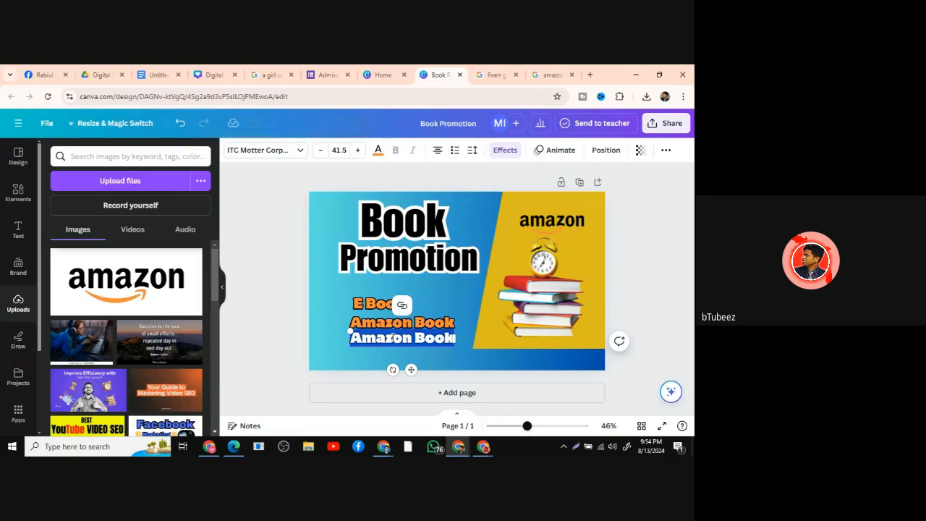
pyautogui.press('BackSpace')
pyautogui.write('Ki')
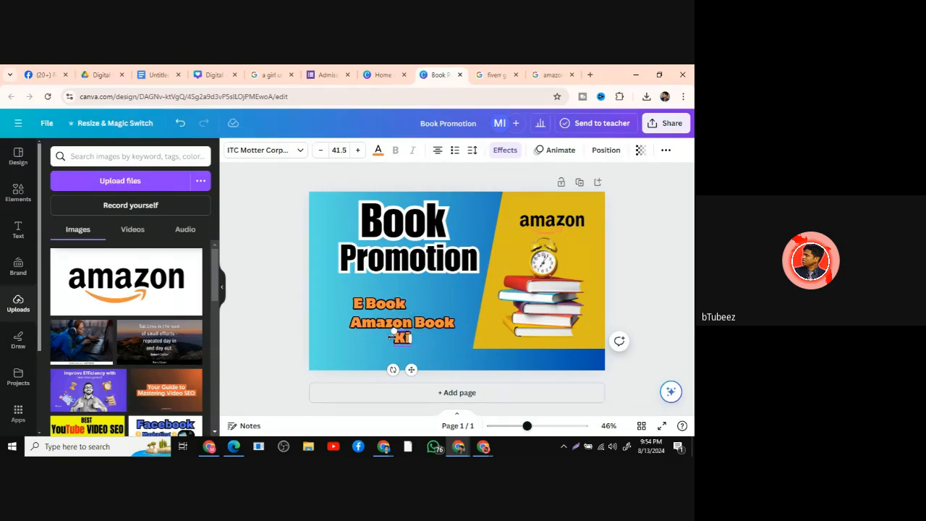
pyautogui.write('ndle')
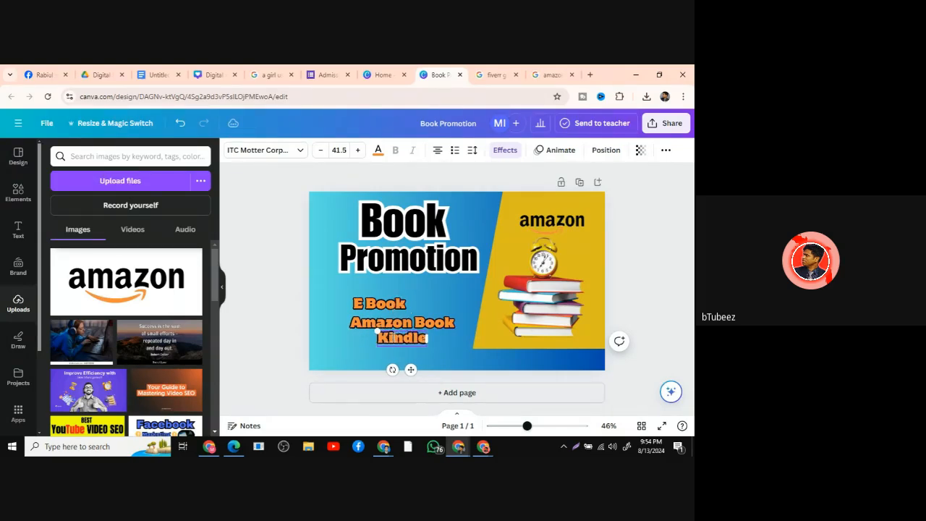
pyautogui.write(' Book')
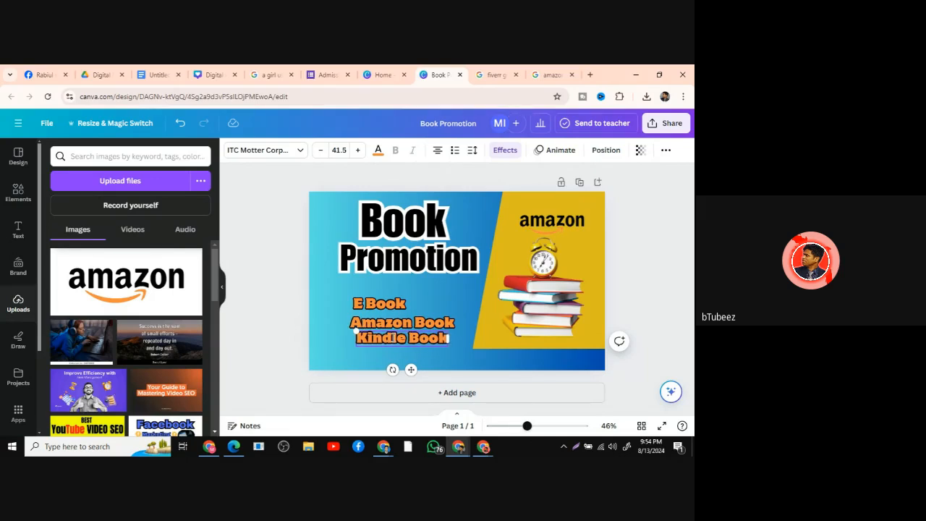
# Stack the service lines left-aligned in the order E Book, Kindle Book, Amazon Book and move them together closer to the title.
pyautogui.click(424, 349)
pyautogui.moveTo(415, 332); pyautogui.dragTo(382, 305)
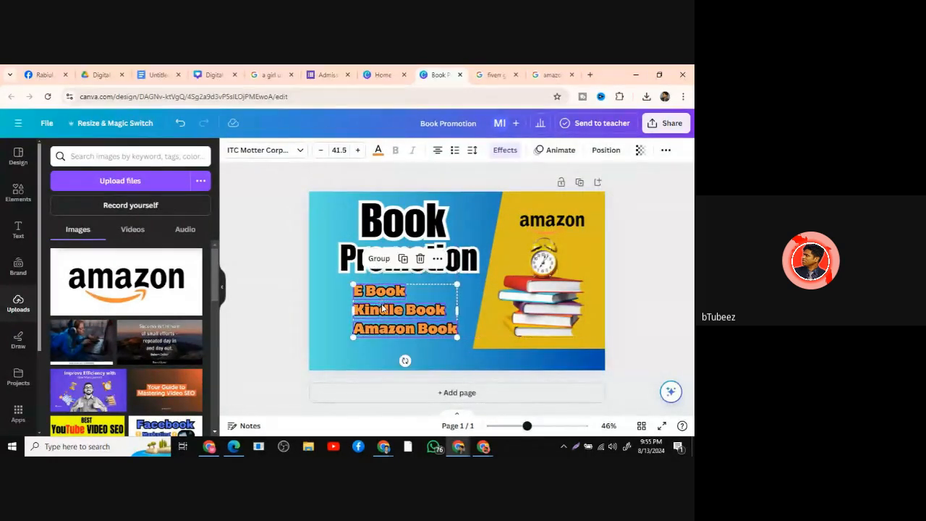
pyautogui.click(345, 311)
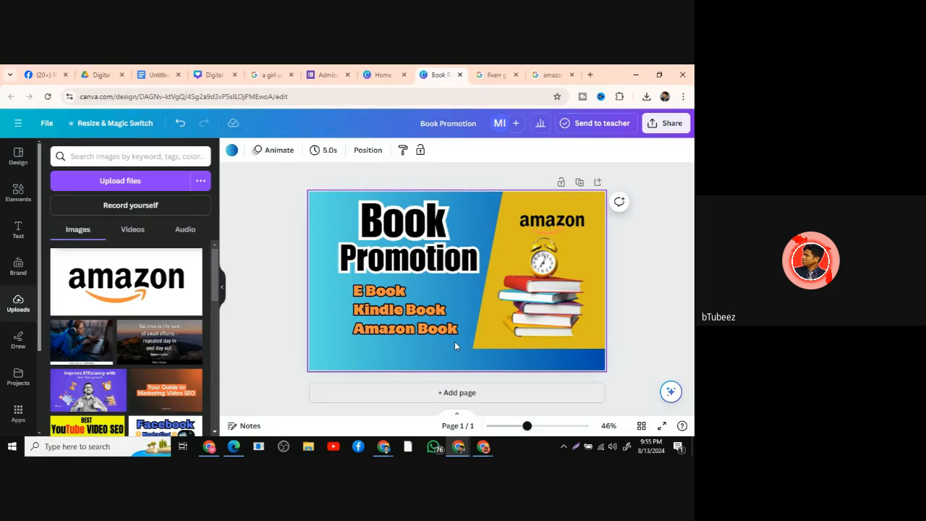
# Duplicate the Amazon Book line, place the copy as a fourth line below it and change its wording to "Childrens Book".
pyautogui.rightClick(428, 330)
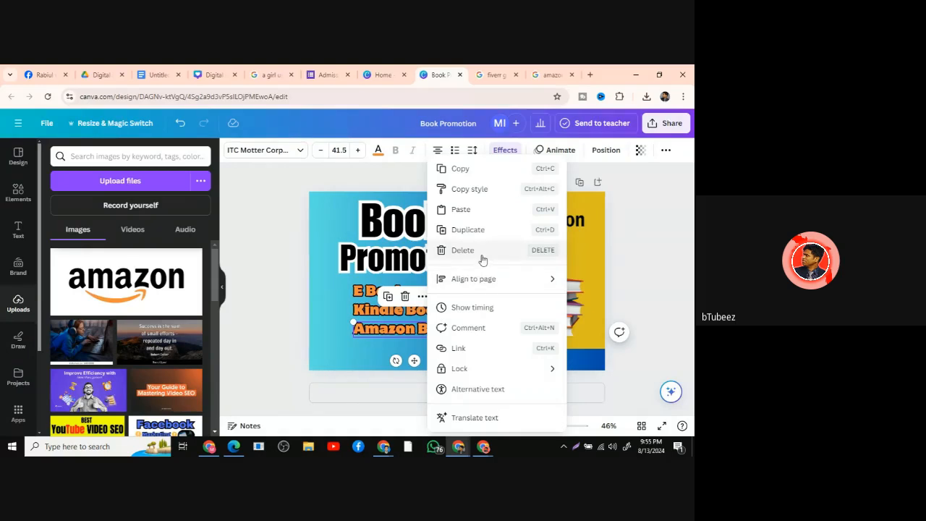
pyautogui.click(471, 231)
pyautogui.moveTo(427, 331); pyautogui.dragTo(406, 349)
pyautogui.doubleClick(407, 349)
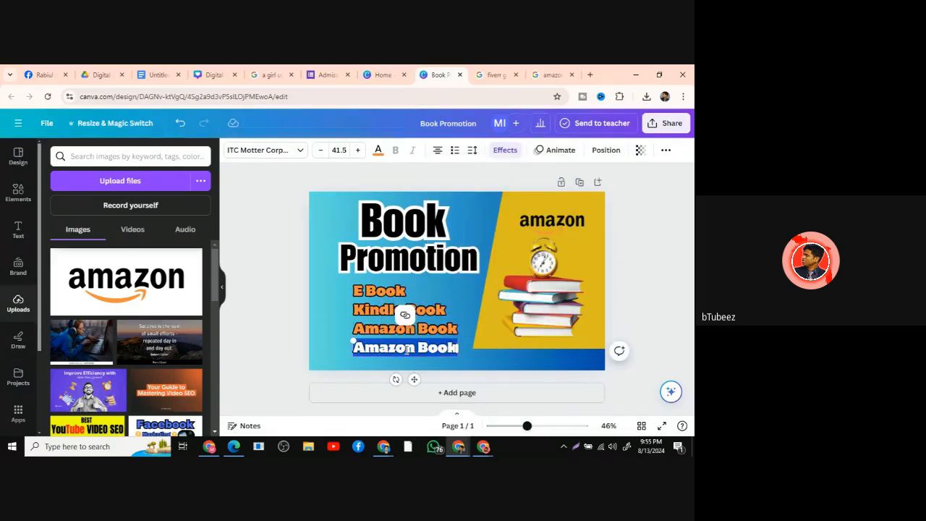
pyautogui.press('BackSpace')
pyautogui.write('Chil')
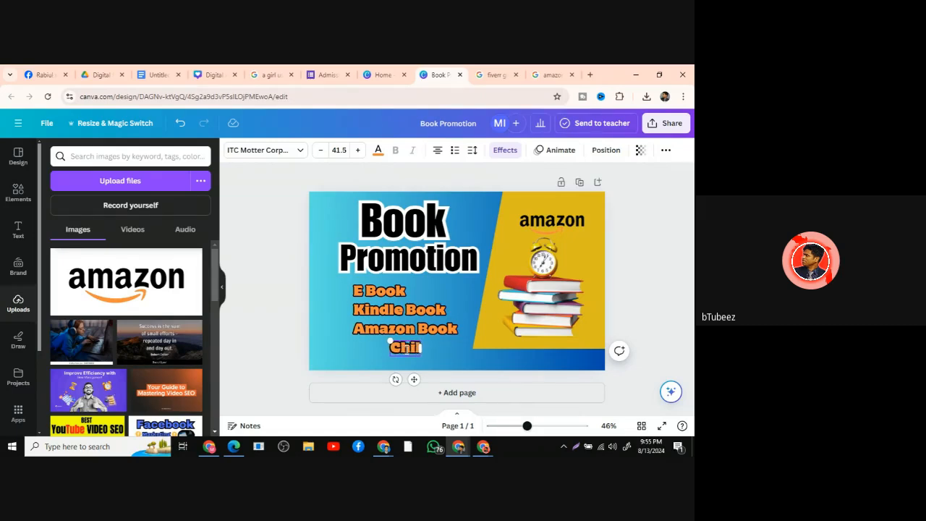
pyautogui.write('dren')
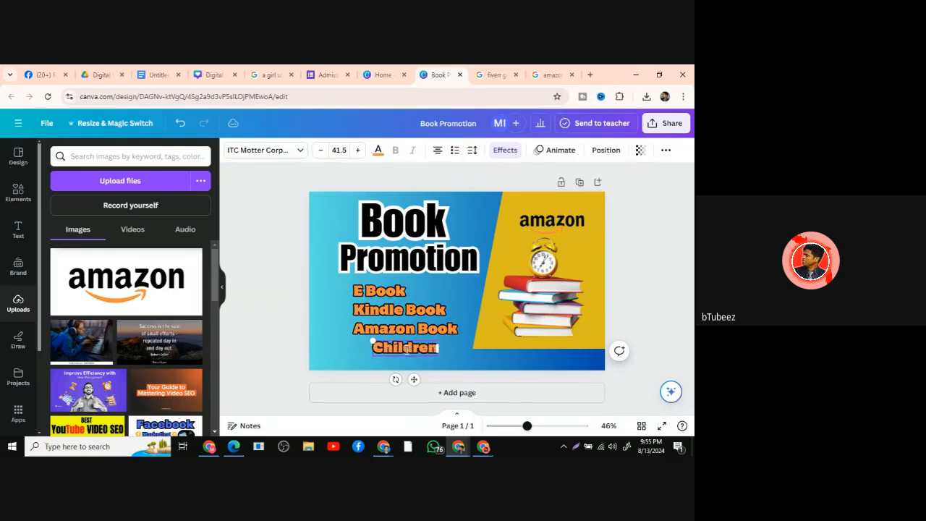
pyautogui.write('s Book')
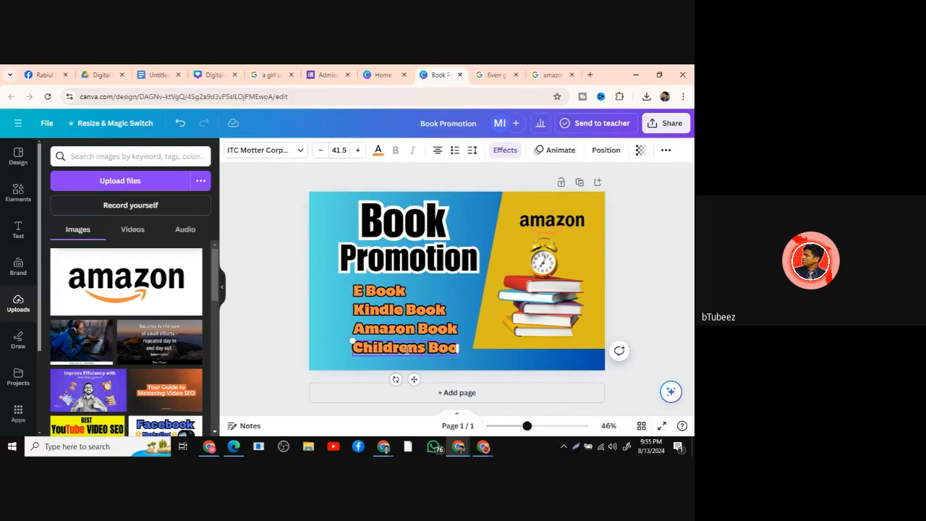
# Scale the two title lines, Book and Promotion, down slightly together.
pyautogui.click(327, 299)
pyautogui.moveTo(465, 294); pyautogui.dragTo(442, 222)
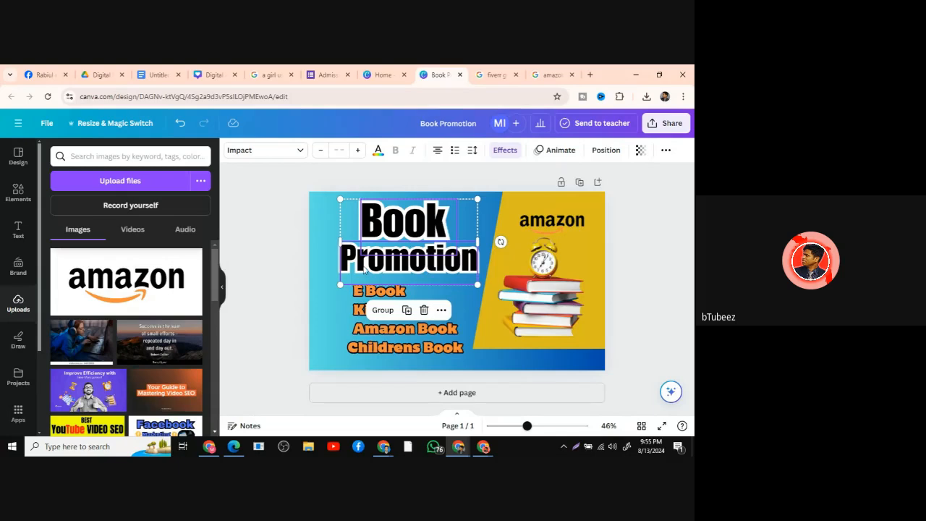
pyautogui.moveTo(477, 284); pyautogui.dragTo(473, 280)
pyautogui.click(313, 323)
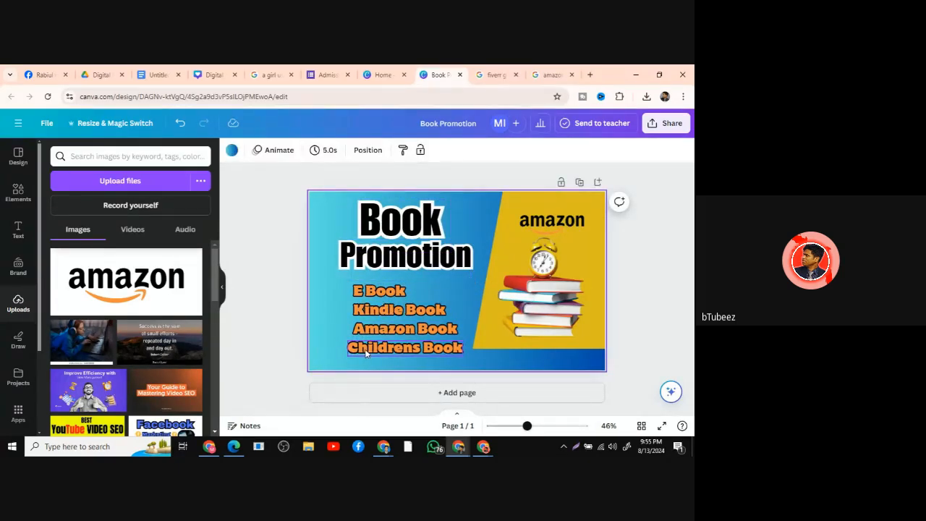
# Align the Childrens Book line with the left edge of the other service lines and move all four lines up beneath the title.
pyautogui.moveTo(365, 352); pyautogui.dragTo(371, 352)
pyautogui.click(325, 329)
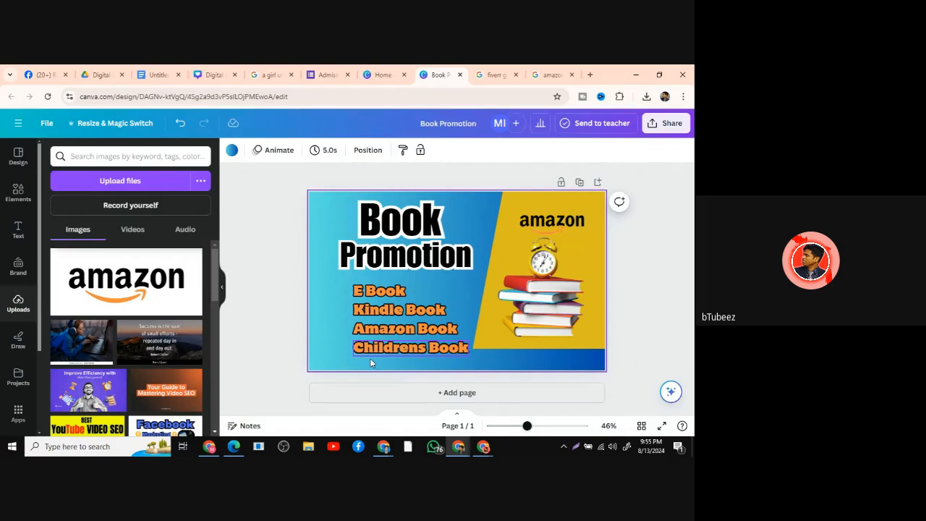
pyautogui.click(385, 311)
pyautogui.moveTo(385, 311)
pyautogui.mouseDown()
pyautogui.moveTo(384, 327)
pyautogui.moveTo(386, 318)
pyautogui.mouseUp()
pyautogui.click(261, 288)
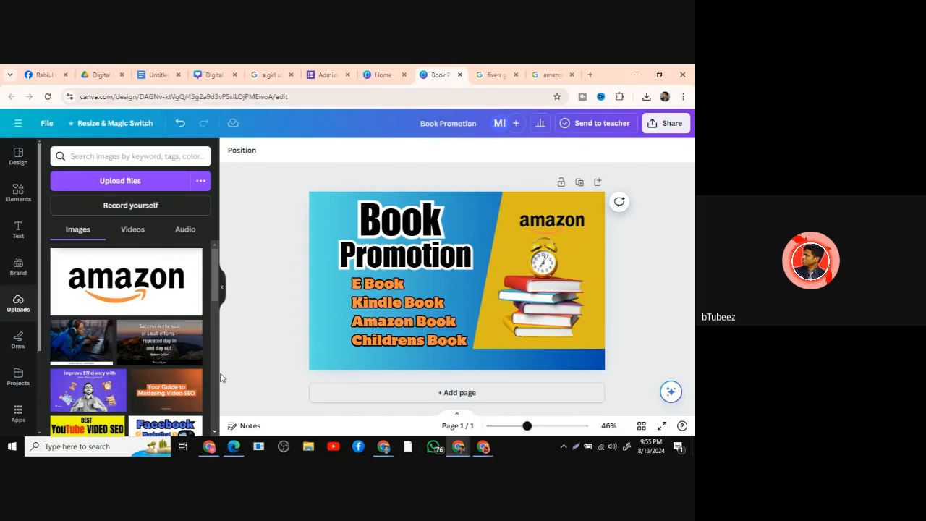
# Search the graphic elements for "Arrow", replacing the earlier amazon icon search.
pyautogui.click(17, 192)
pyautogui.click(87, 158)
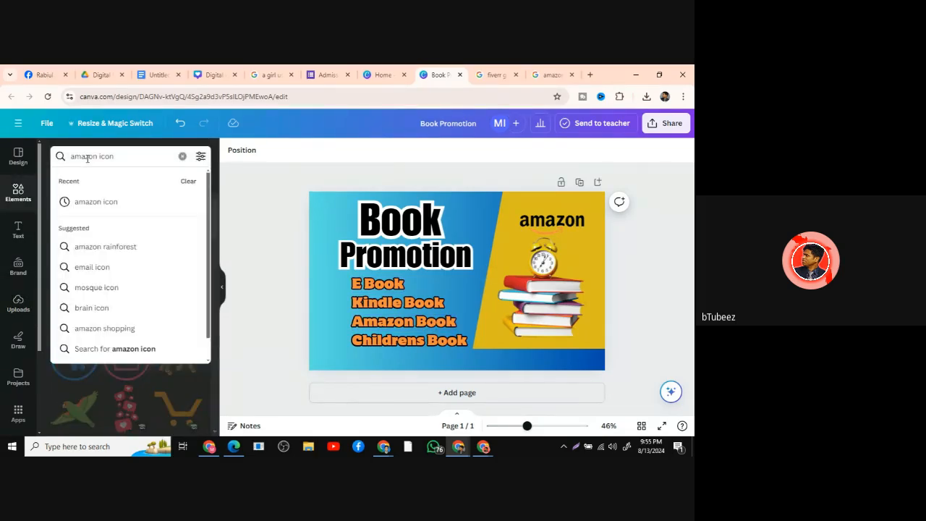
pyautogui.write('Arrow')
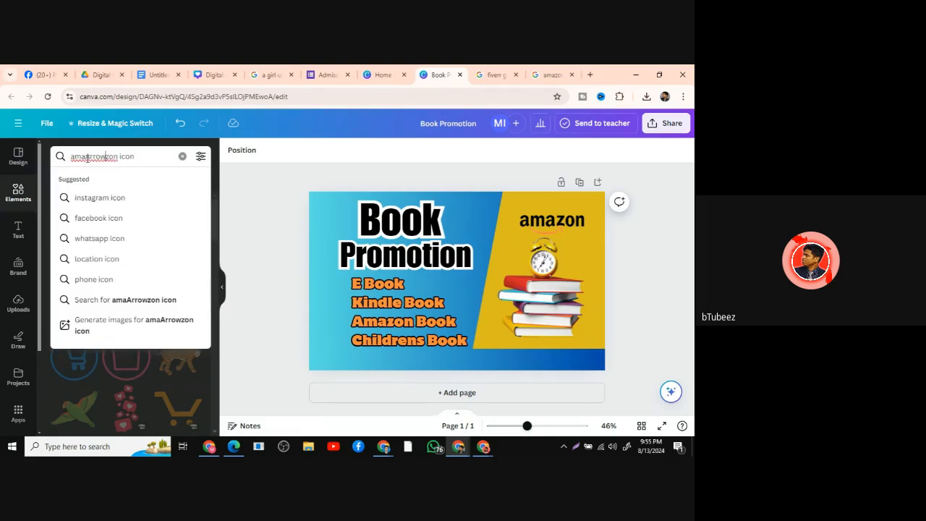
pyautogui.press('BackSpace')
pyautogui.press('BackSpace')
pyautogui.press('BackSpace')
pyautogui.press('BackSpace')
pyautogui.press('BackSpace')
pyautogui.press('BackSpace')
pyautogui.press('BackSpace')
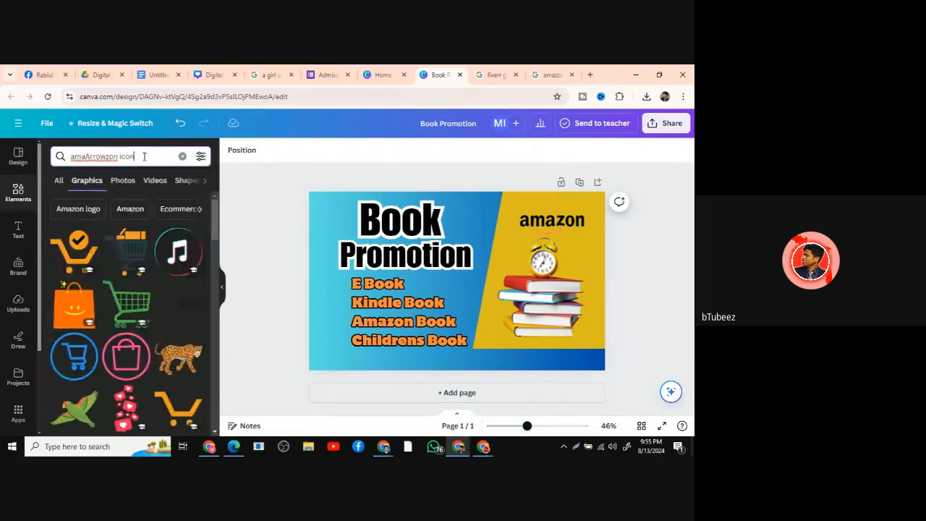
pyautogui.press('BackSpace')
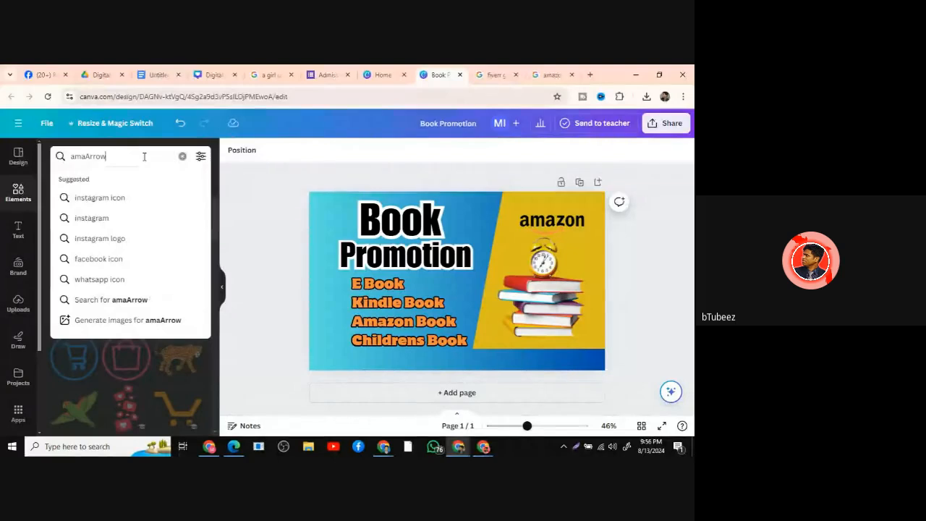
pyautogui.press('Return')
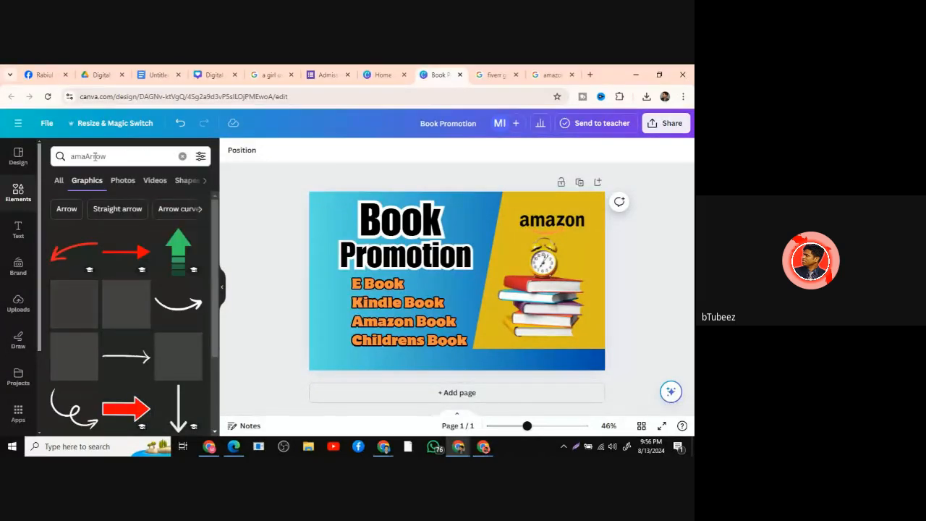
pyautogui.click(84, 156)
pyautogui.press('BackSpace')
pyautogui.press('BackSpace')
pyautogui.press('BackSpace')
pyautogui.press('Return')
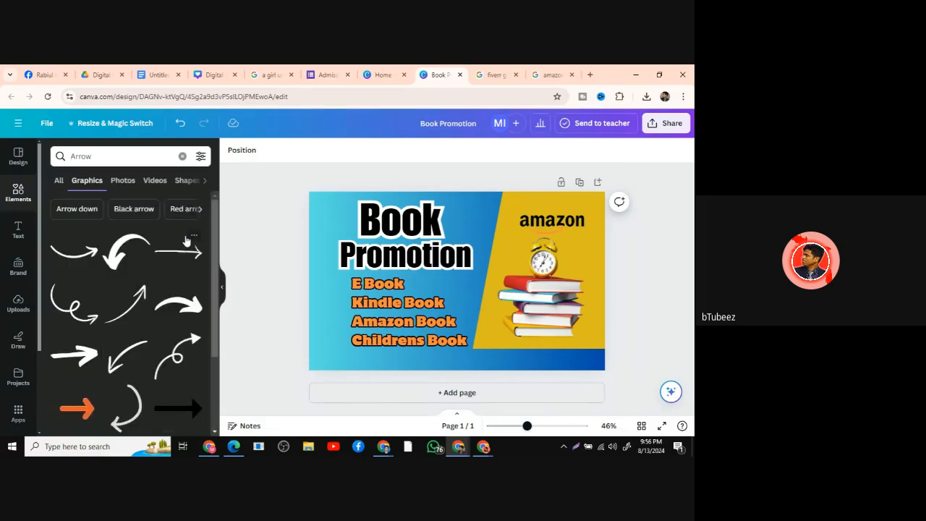
# Add the white double-chevron arrow graphic, shrink it to the height of a text line and place it left of E Book.
pyautogui.scroll(-3, 184, 246)
pyautogui.scroll(-3, 180, 277)
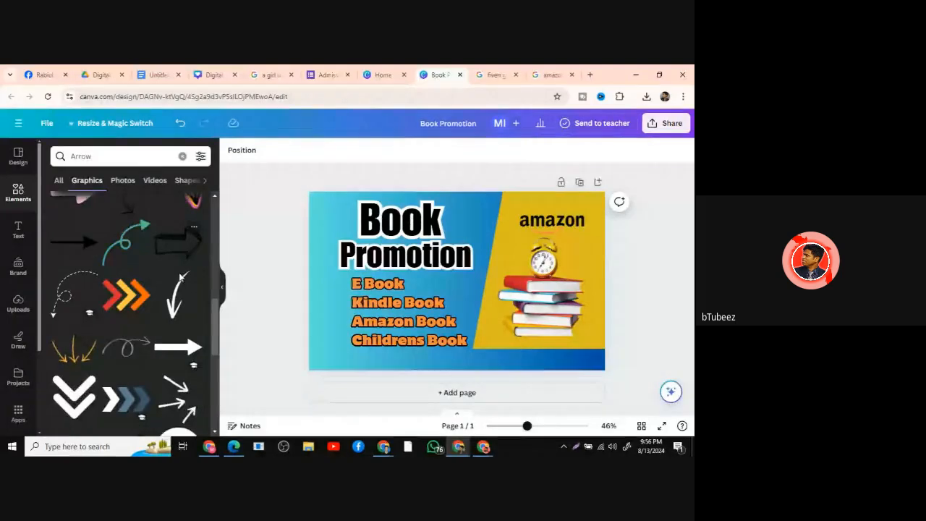
pyautogui.scroll(-3, 180, 277)
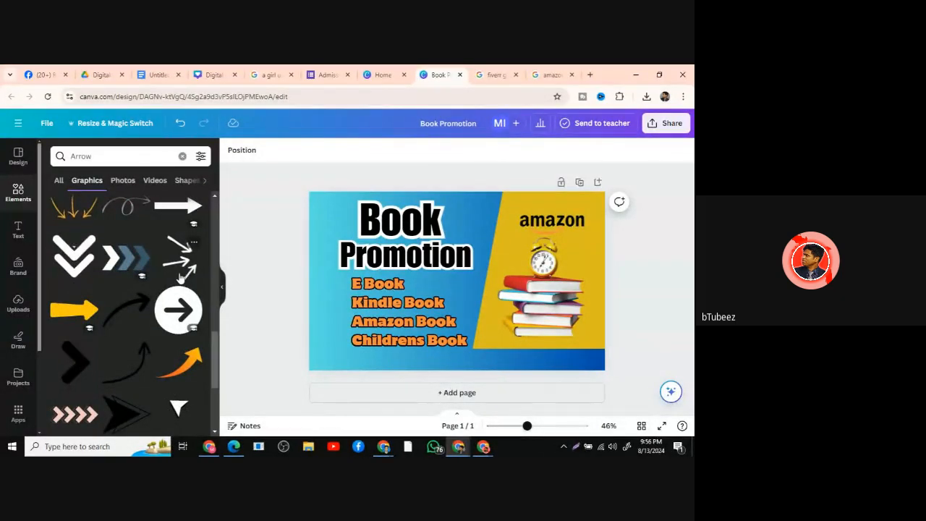
pyautogui.scroll(-2, 181, 277)
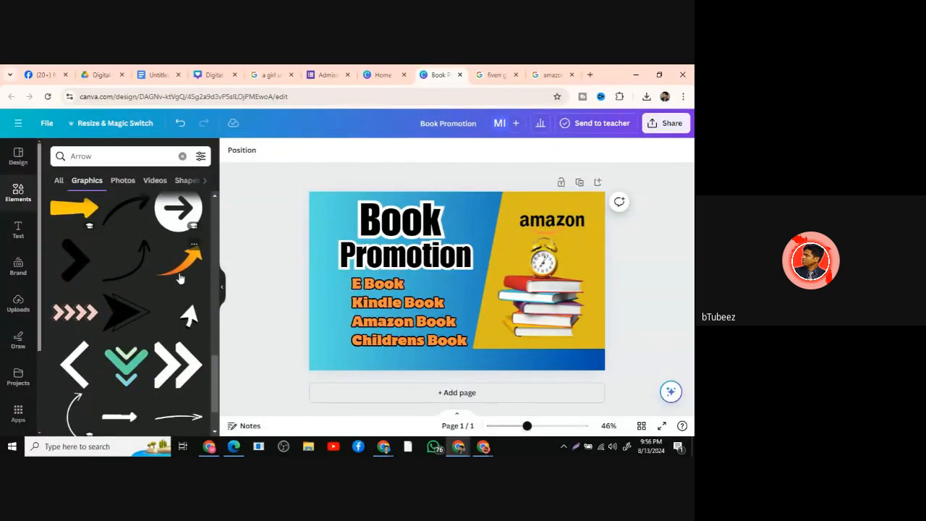
pyautogui.scroll(-3, 180, 277)
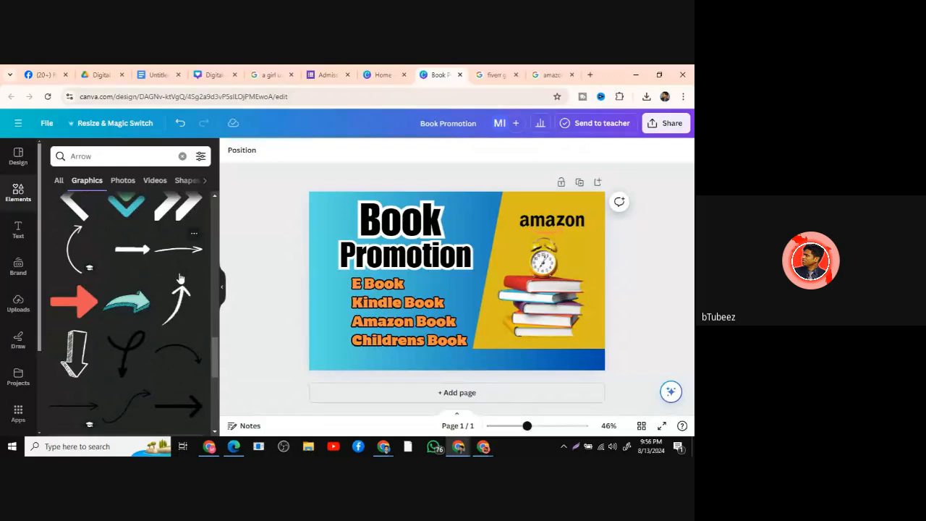
pyautogui.scroll(3, 180, 277)
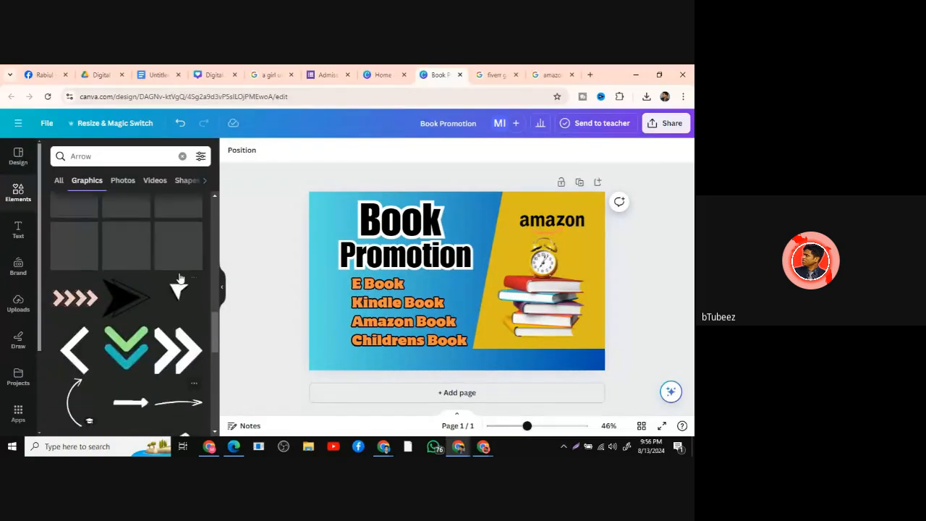
pyautogui.click(177, 354)
pyautogui.moveTo(455, 280); pyautogui.dragTo(350, 315)
pyautogui.moveTo(285, 341); pyautogui.dragTo(332, 295)
pyautogui.moveTo(360, 268); pyautogui.dragTo(342, 278)
pyautogui.click(323, 270)
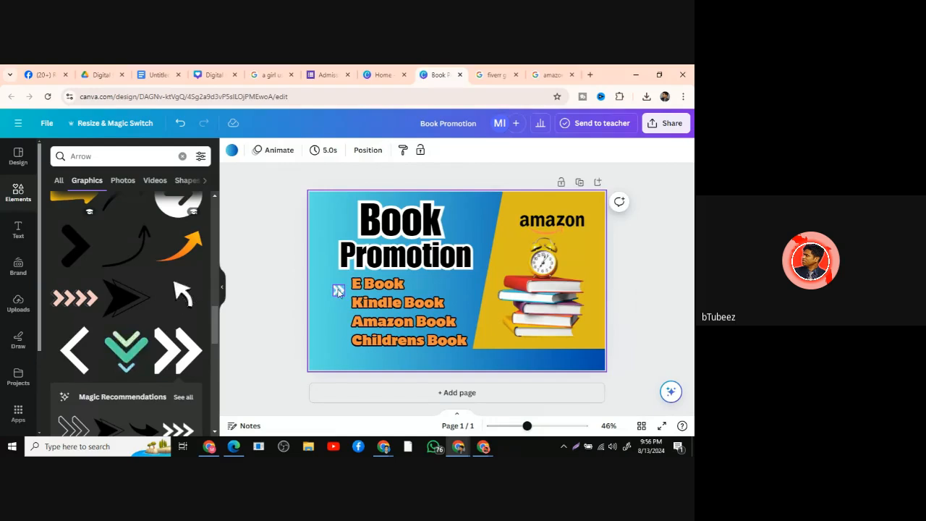
# Duplicate the white double-chevron beside E Book three times, giving one chevron for each of the four service lines.
pyautogui.click(338, 290)
pyautogui.rightClick(339, 289)
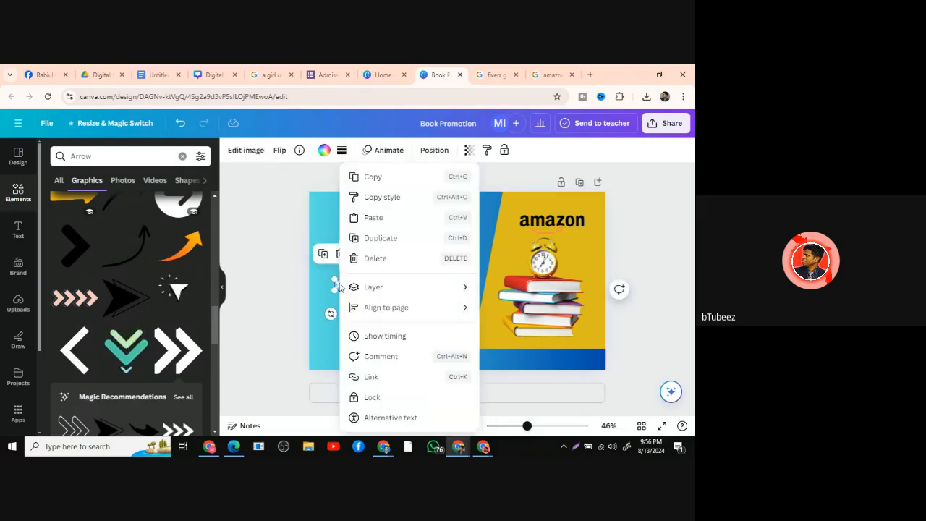
pyautogui.click(376, 238)
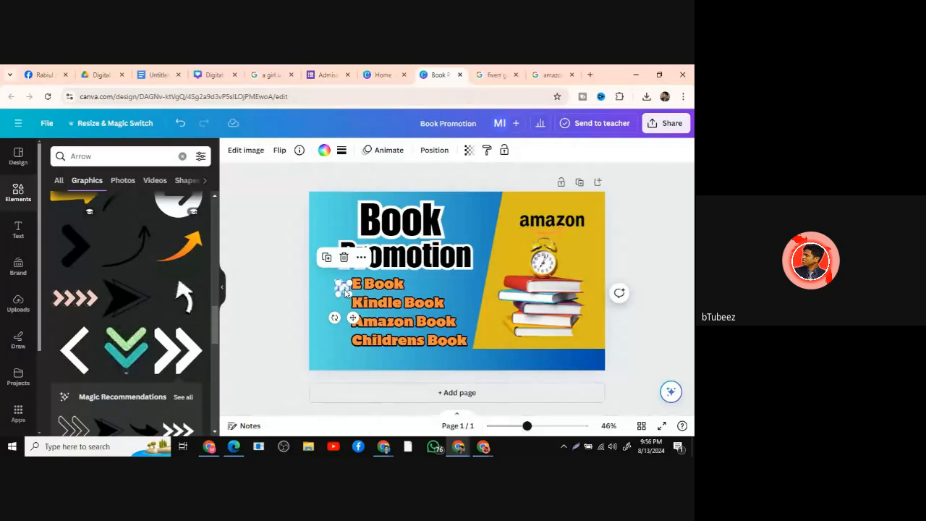
pyautogui.rightClick(345, 291)
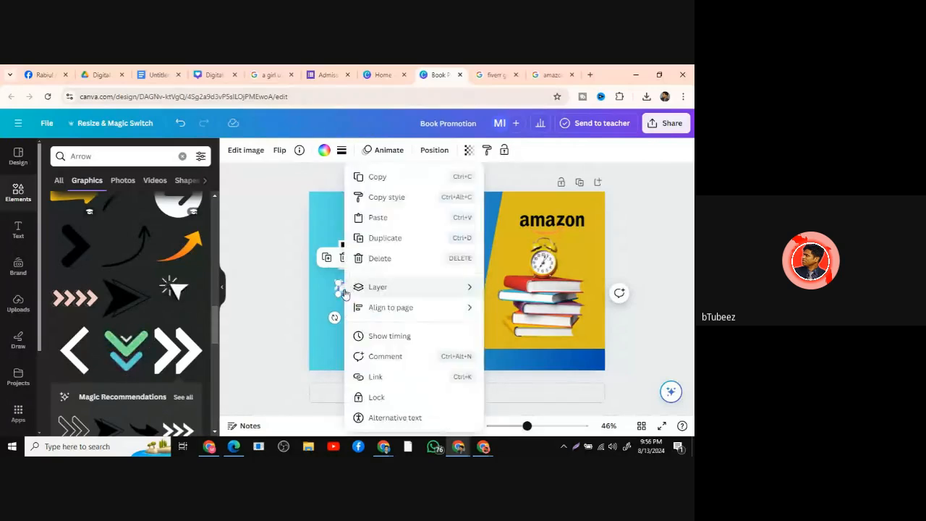
pyautogui.click(382, 185)
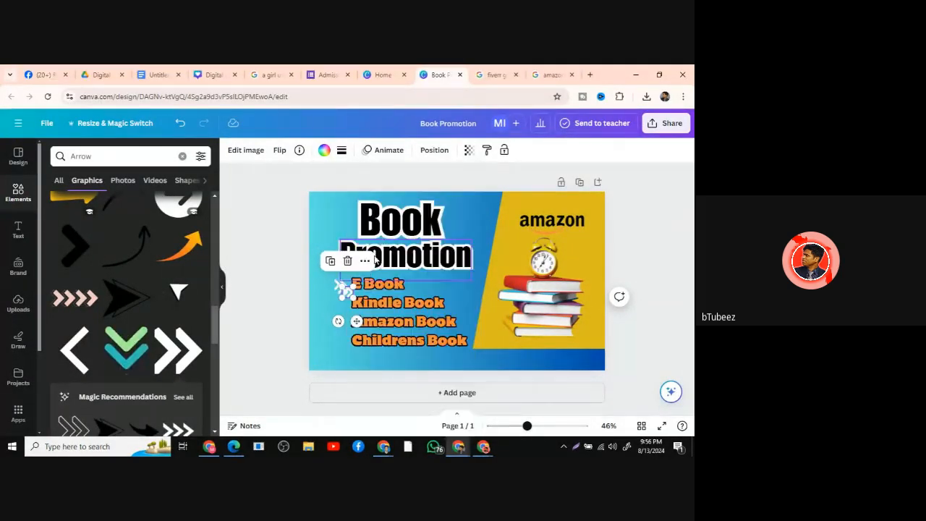
pyautogui.rightClick(344, 296)
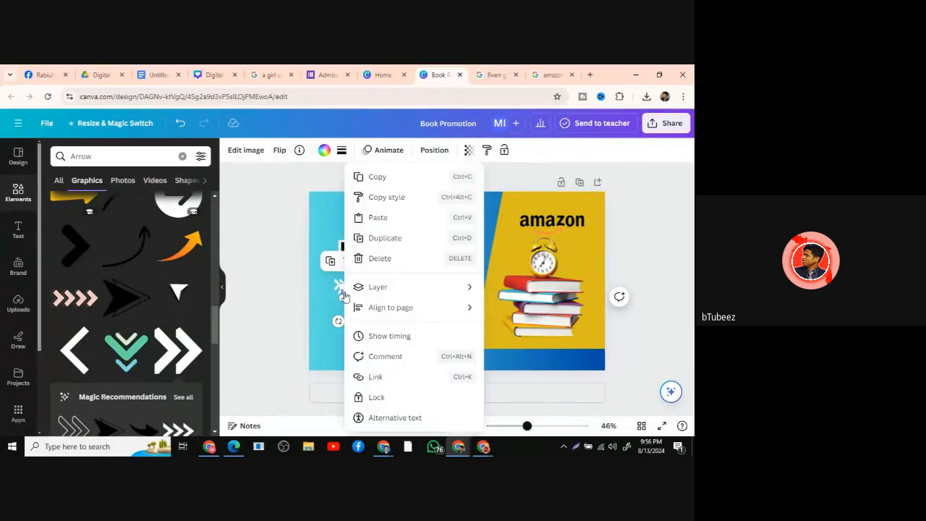
pyautogui.click(388, 239)
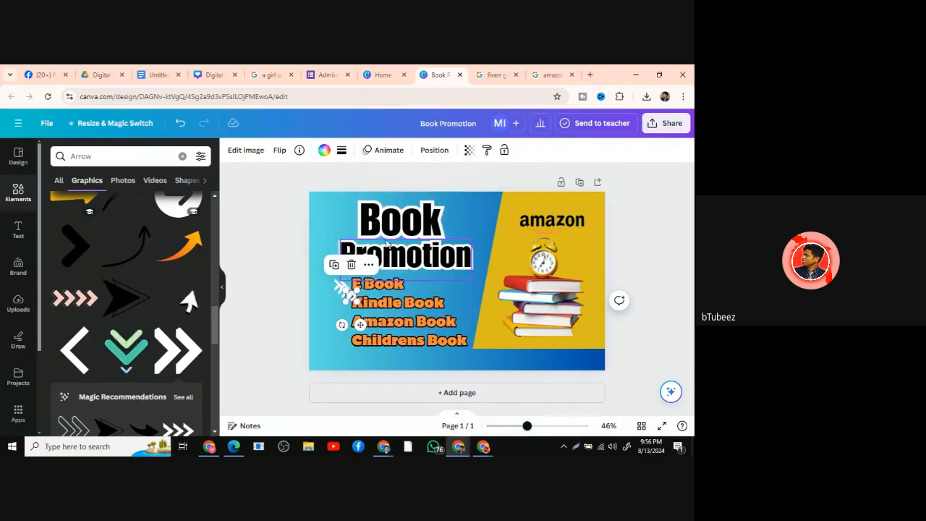
pyautogui.click(324, 212)
# Place the three chevron copies in front of Childrens Book, Amazon Book and Kindle Book, below the E Book chevron.
pyautogui.moveTo(349, 297); pyautogui.dragTo(352, 347)
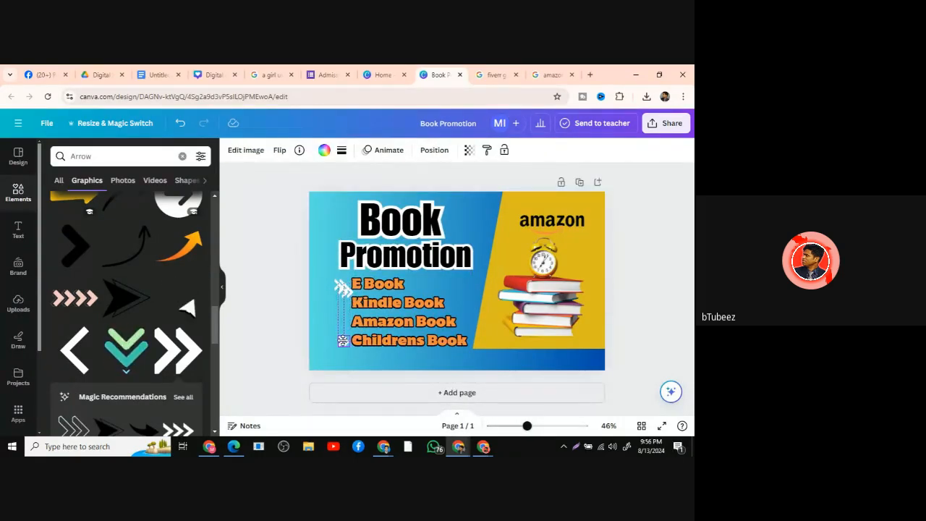
pyautogui.click(321, 272)
pyautogui.moveTo(345, 291); pyautogui.dragTo(343, 320)
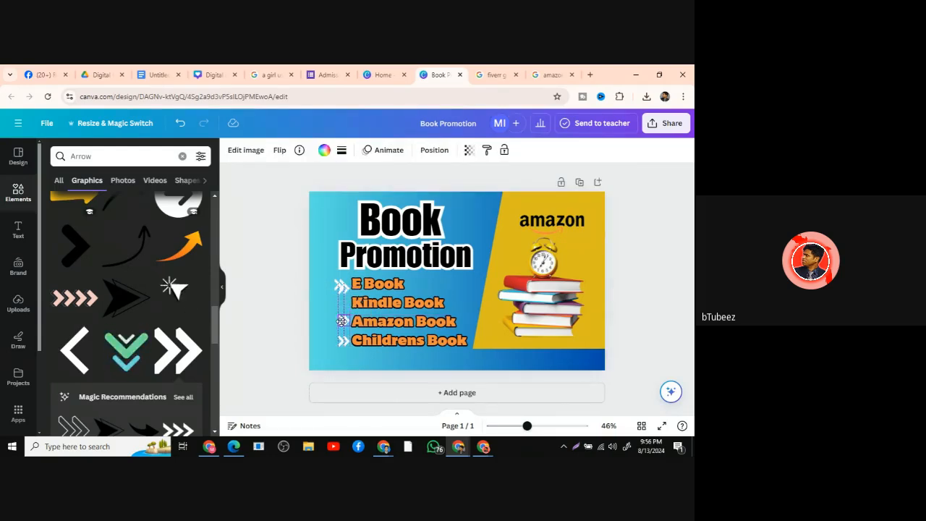
pyautogui.click(350, 289)
pyautogui.click(344, 289)
pyautogui.moveTo(343, 290); pyautogui.dragTo(340, 302)
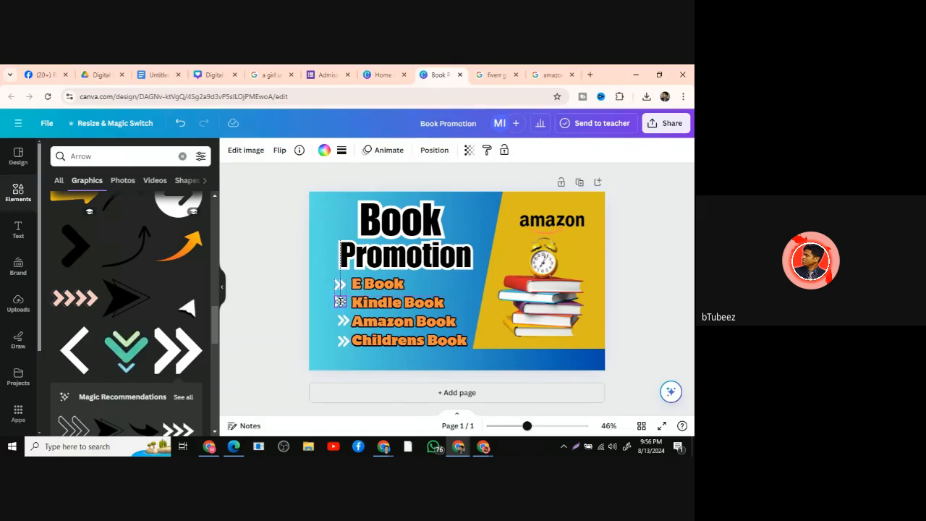
pyautogui.click(342, 284)
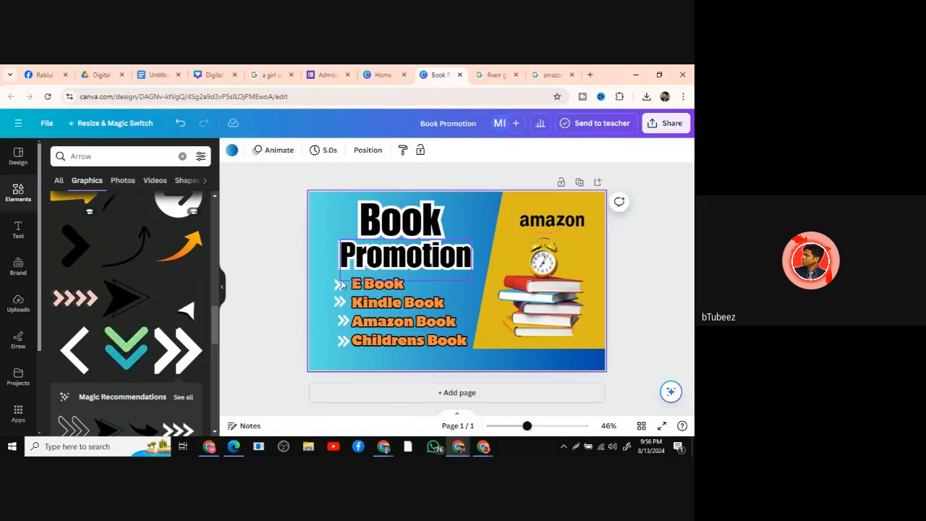
pyautogui.click(346, 324)
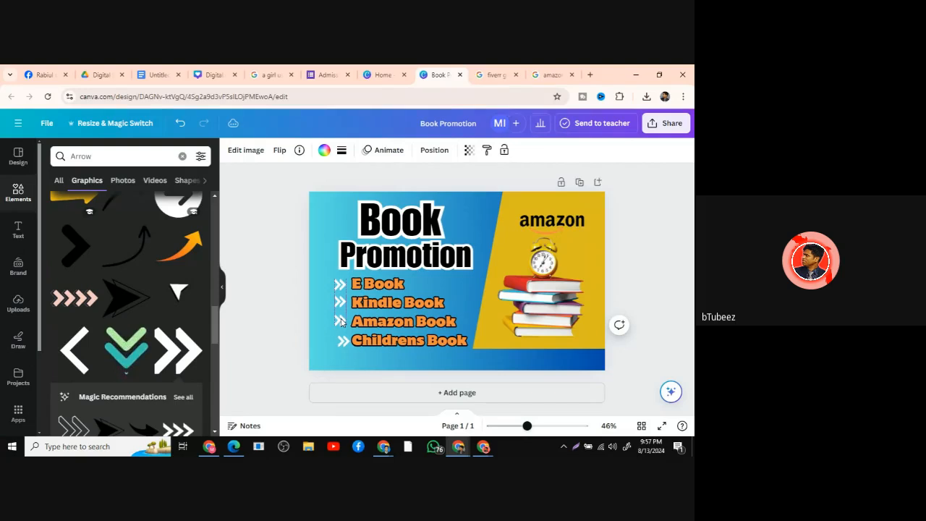
pyautogui.moveTo(347, 329); pyautogui.dragTo(324, 278)
pyautogui.click(269, 163)
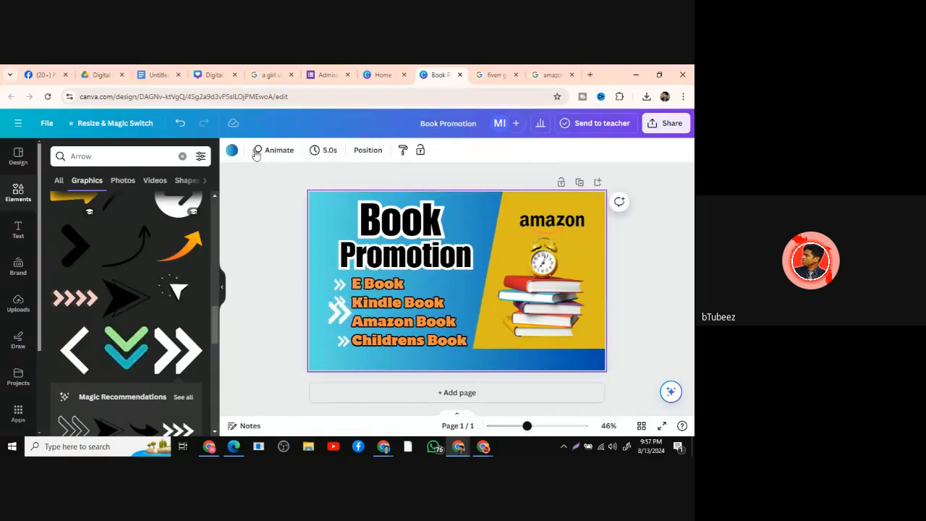
pyautogui.click(179, 124)
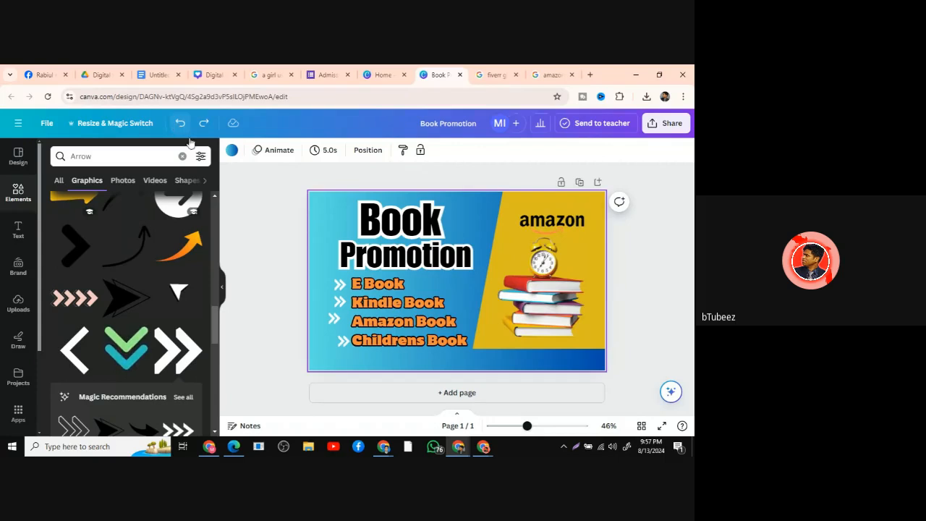
# Shift the Amazon Book and Childrens Book chevrons horizontally so they line up in one column with the upper two chevrons.
pyautogui.click(334, 320)
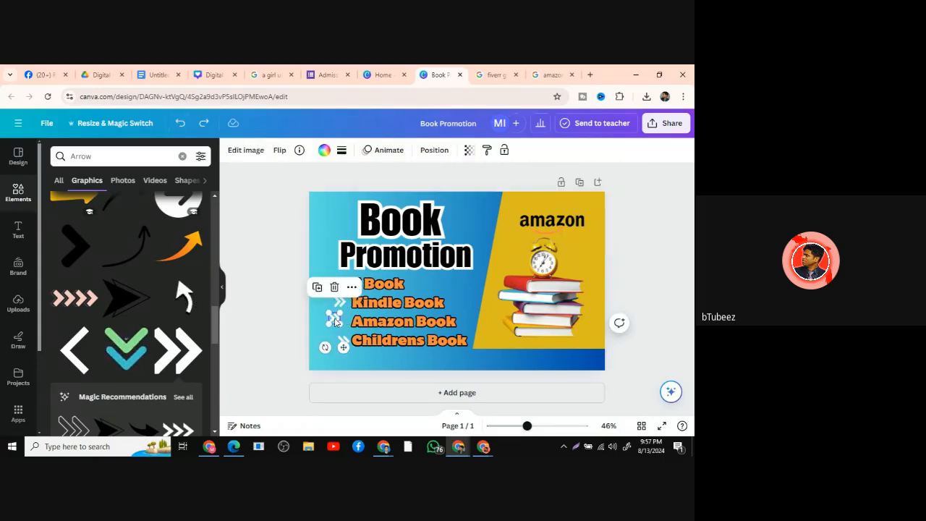
pyautogui.press('Right')
pyautogui.press('Right')
pyautogui.press('Right')
pyautogui.press('Right')
pyautogui.press('Right')
pyautogui.press('Right')
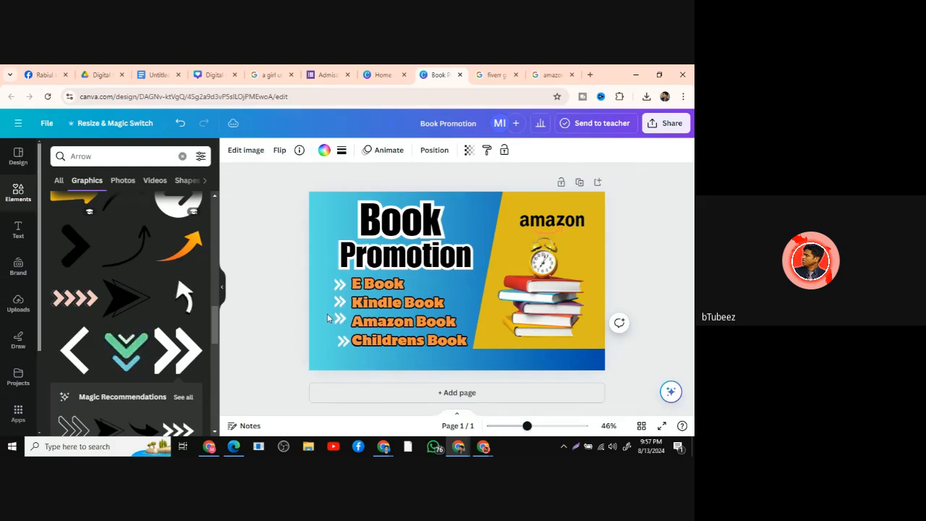
pyautogui.click(323, 315)
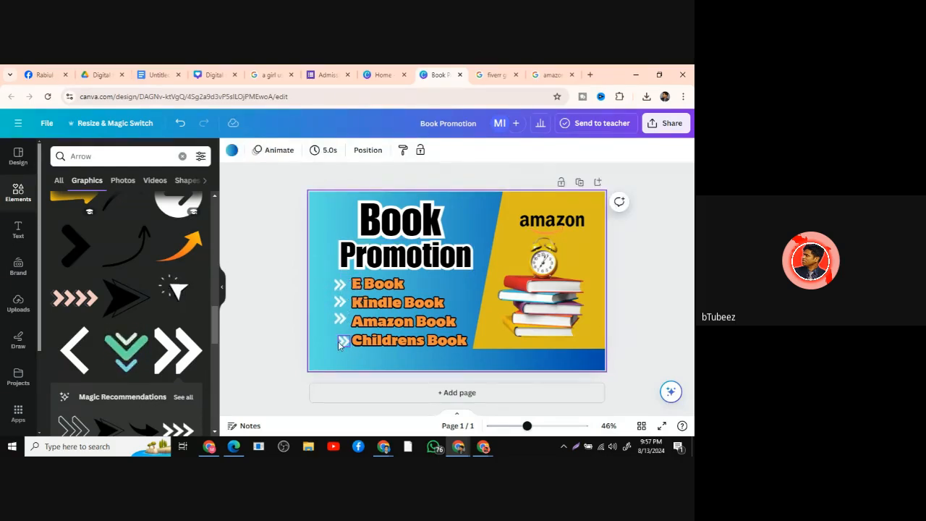
pyautogui.click(340, 344)
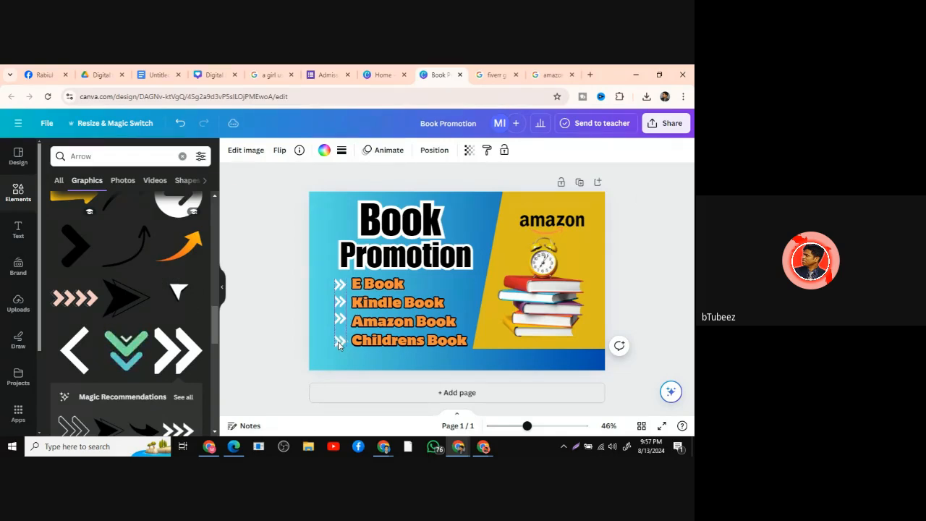
pyautogui.click(316, 256)
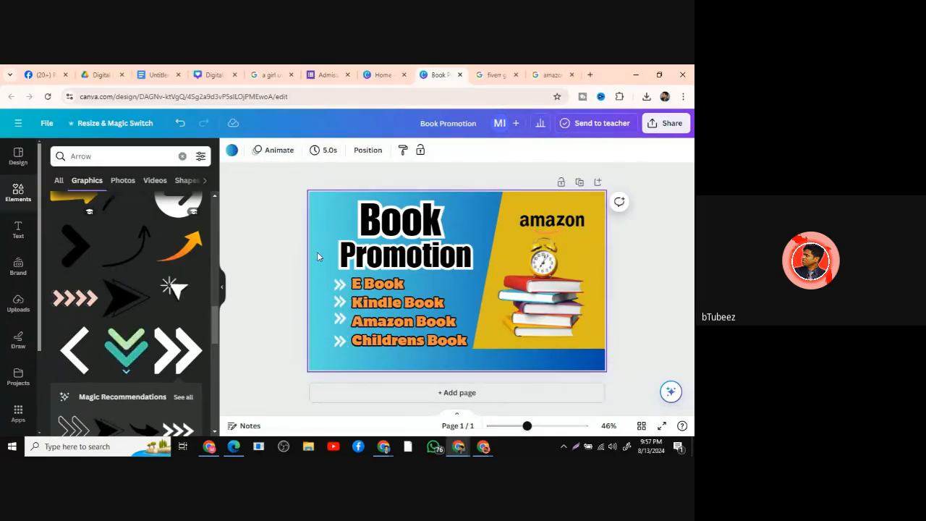
# Nudge the Amazon Book chevron down level with its text and adjust the Kindle Book chevron to even out the vertical spacing.
pyautogui.click(338, 319)
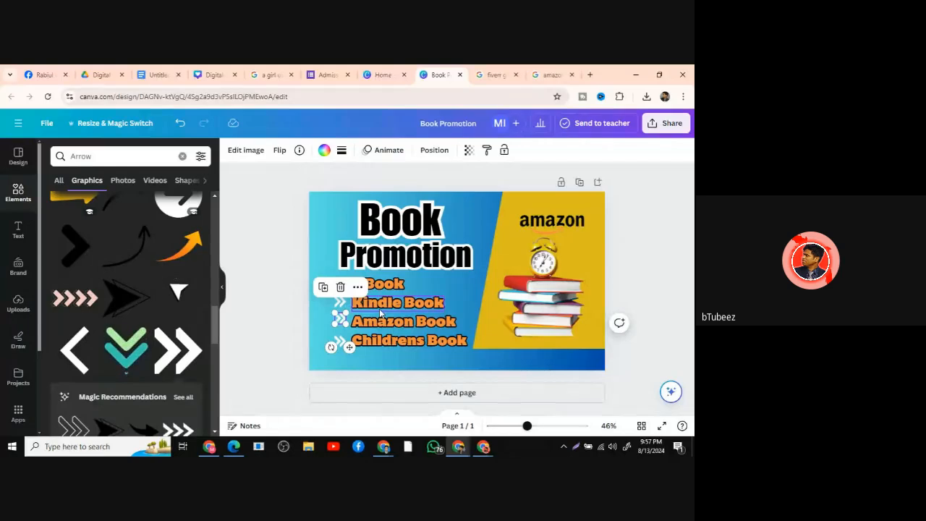
pyautogui.press('Down')
pyautogui.press('Down')
pyautogui.press('Down')
pyautogui.press('Down')
pyautogui.press('Down')
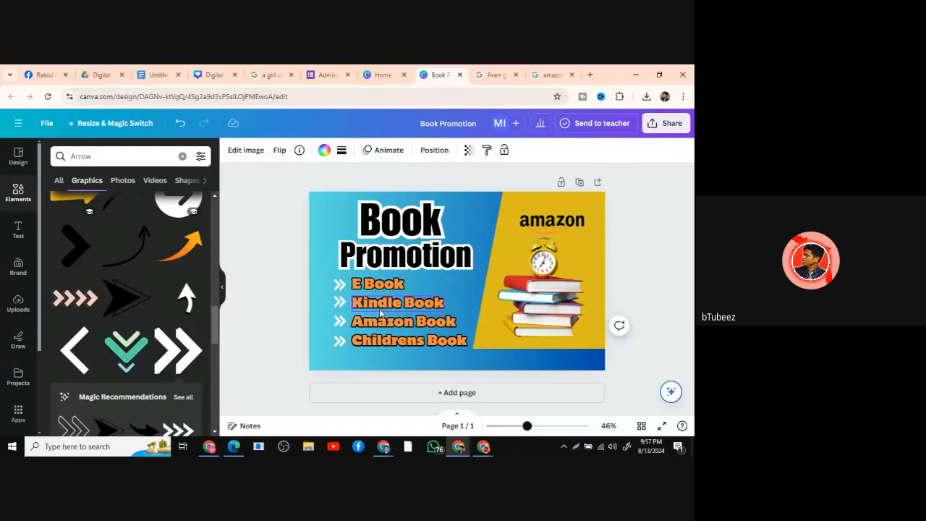
pyautogui.click(324, 297)
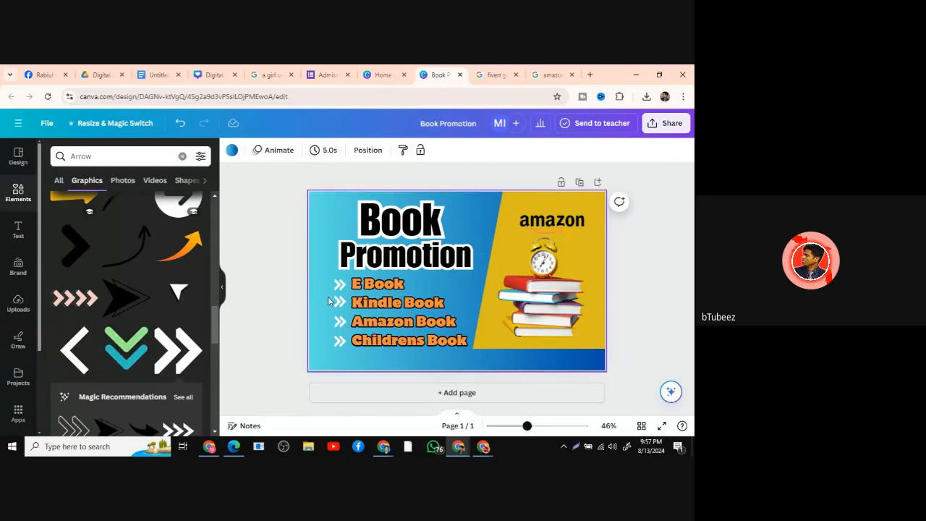
pyautogui.click(339, 304)
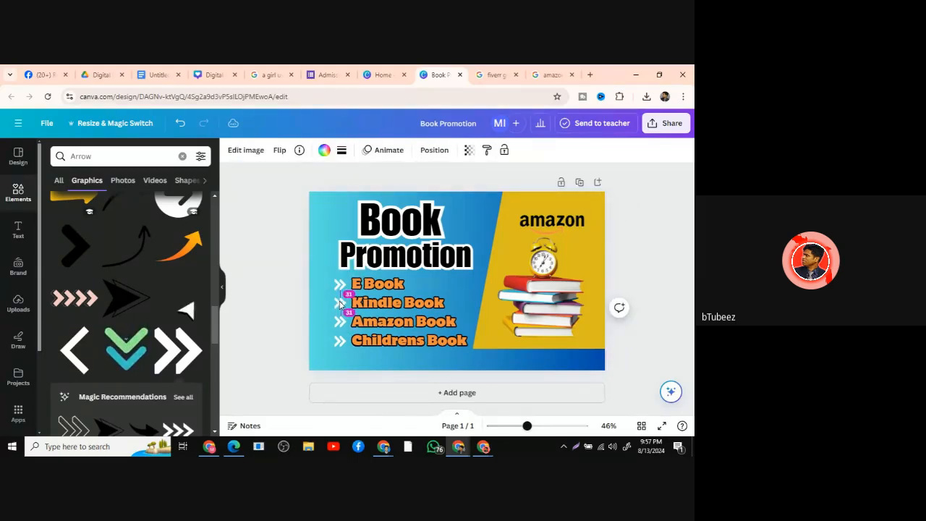
pyautogui.click(330, 234)
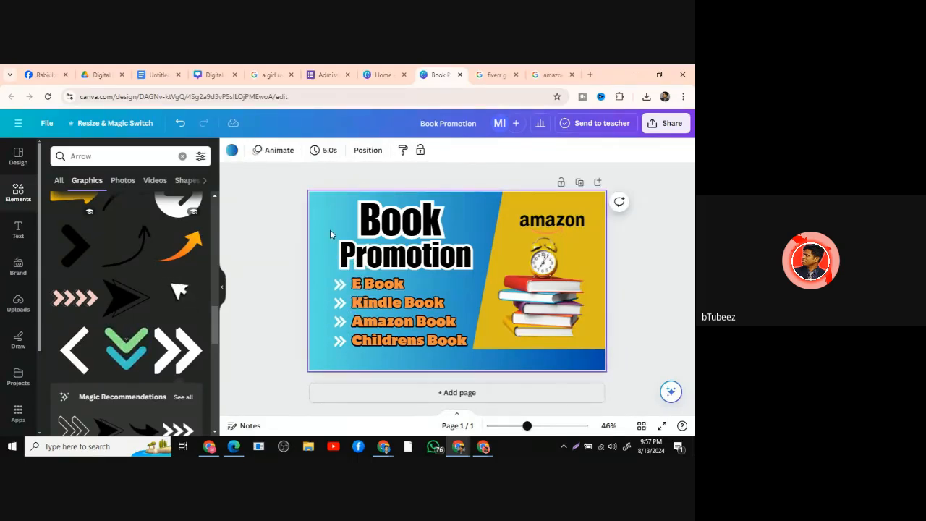
# Move the two title lines, Book and Promotion, slightly up and to the left together.
pyautogui.click(432, 257)
pyautogui.moveTo(432, 258); pyautogui.dragTo(426, 247)
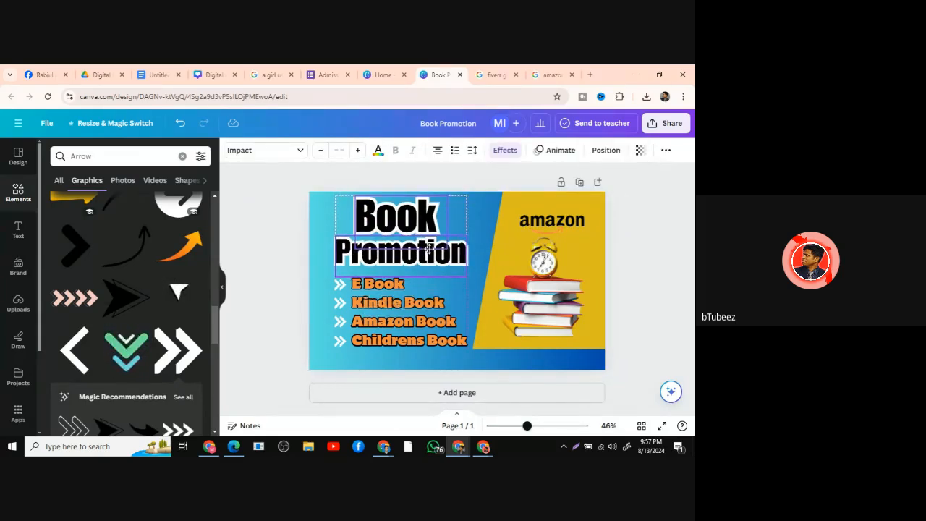
pyautogui.click(264, 252)
# Recolour the chevron beside E Book with the mustard document colour #deba1b.
pyautogui.moveTo(342, 362); pyautogui.dragTo(311, 223)
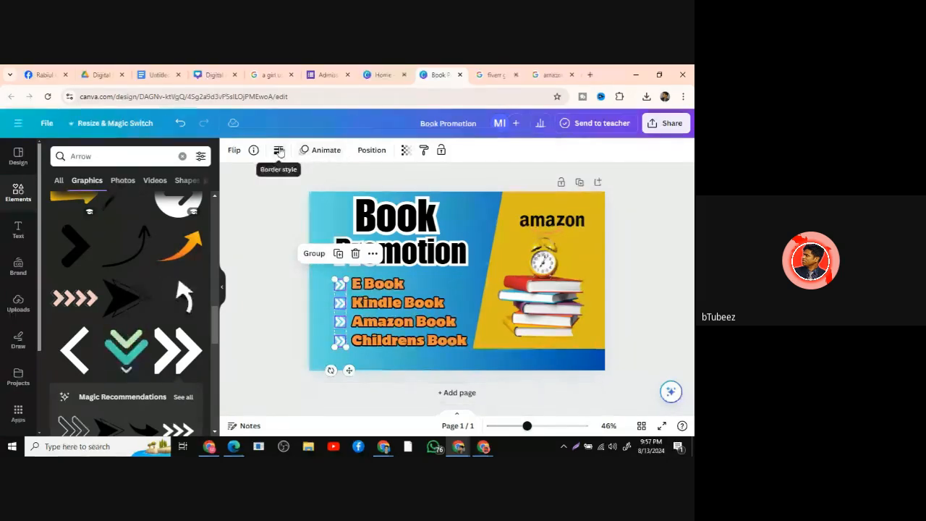
pyautogui.click(317, 290)
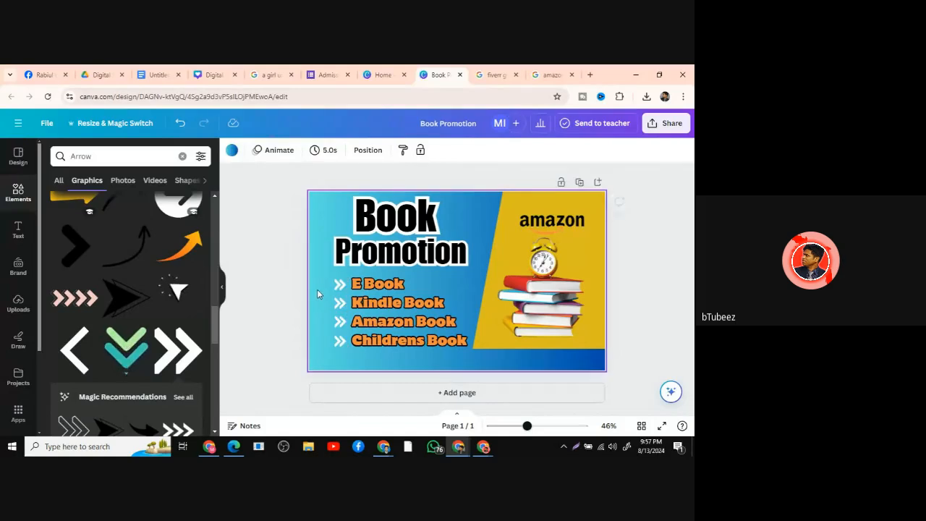
pyautogui.click(341, 285)
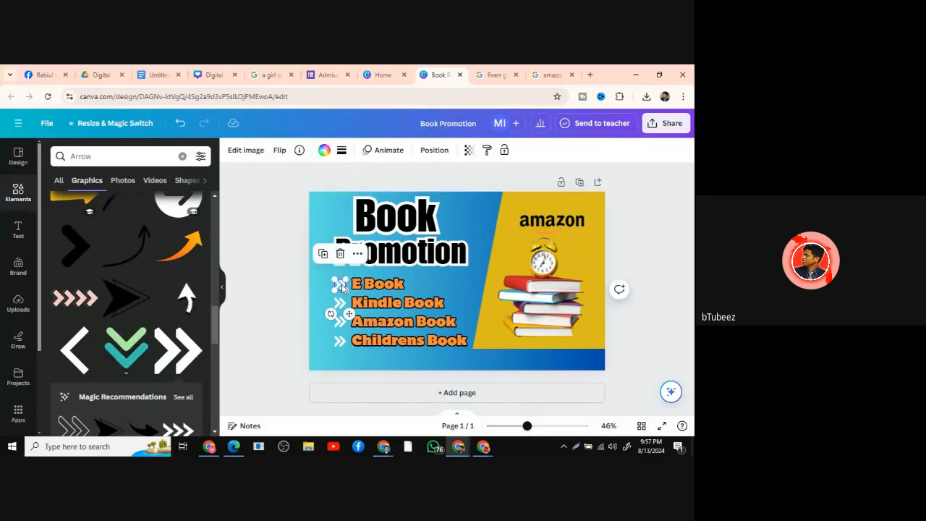
pyautogui.click(324, 151)
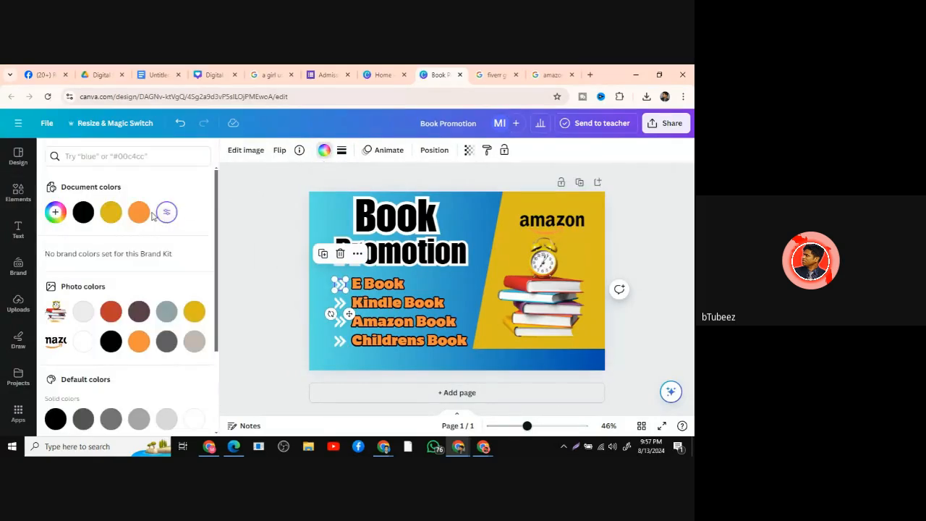
pyautogui.click(111, 211)
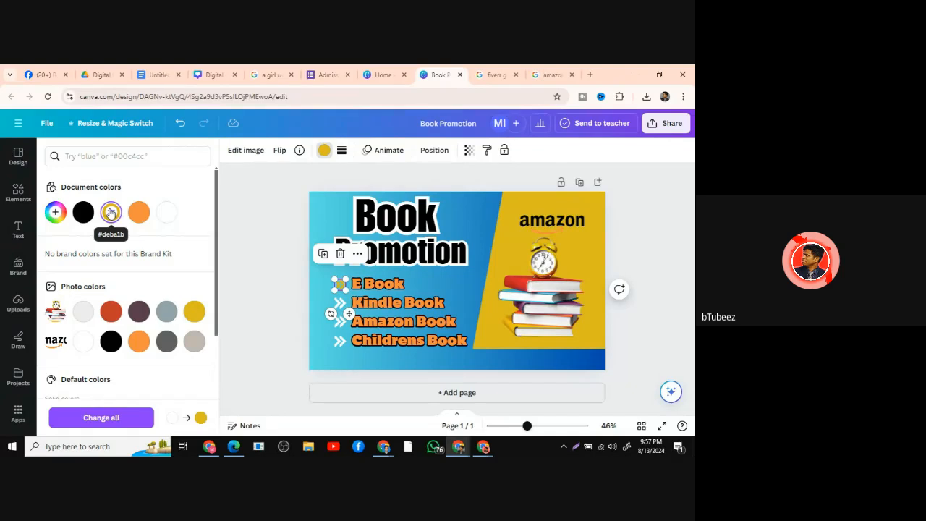
pyautogui.click(324, 230)
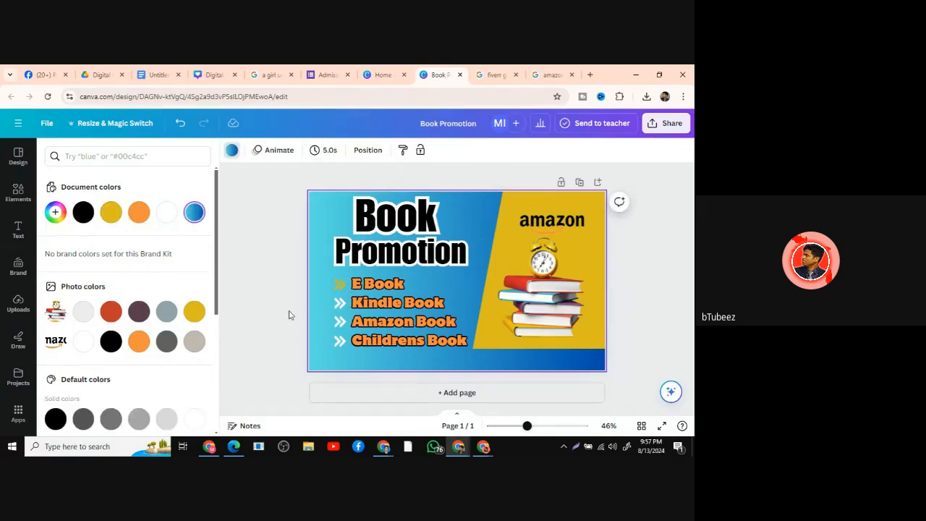
# Recolour the chevron beside E Book with the light yellow from the default solid colours.
pyautogui.click(340, 289)
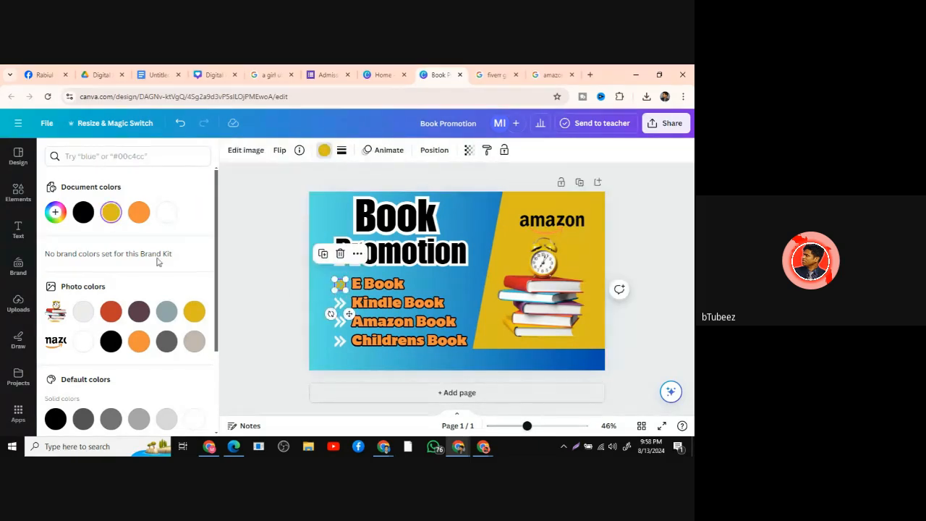
pyautogui.scroll(-2, 141, 274)
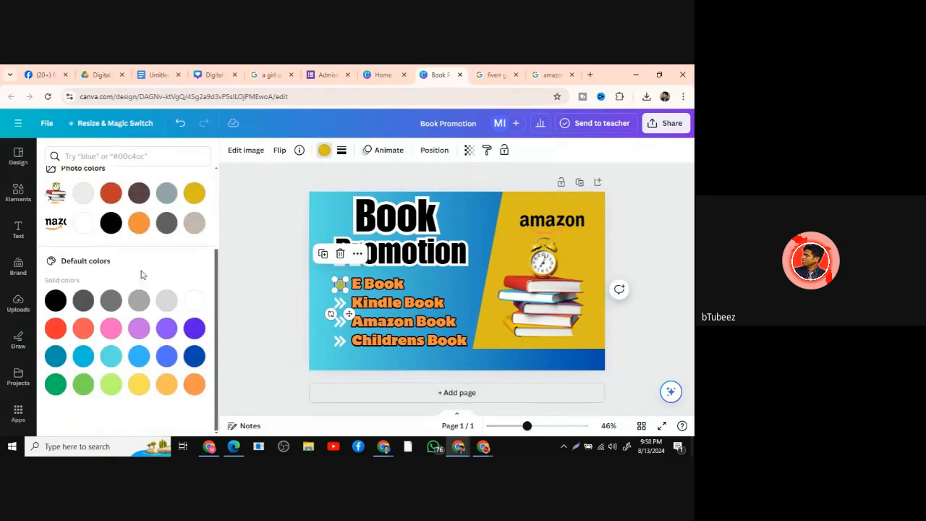
pyautogui.click(138, 382)
pyautogui.click(333, 352)
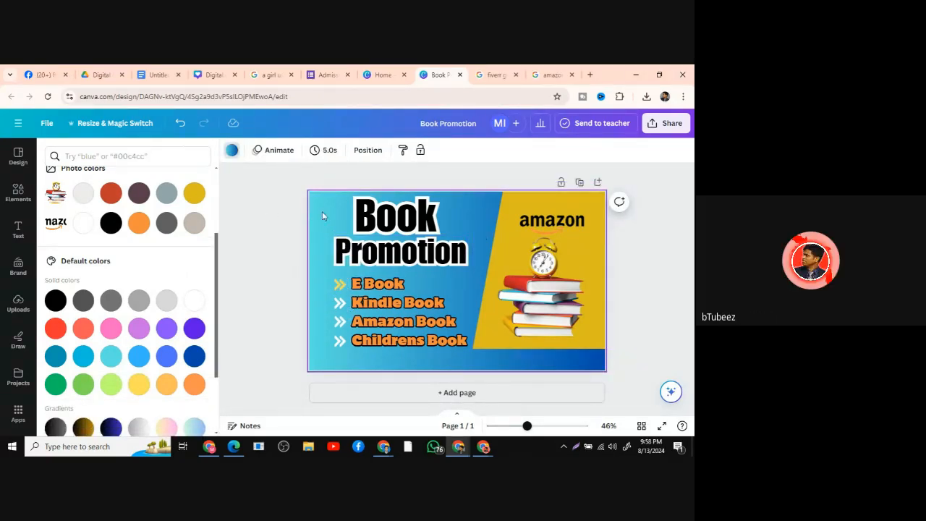
# Duplicate the finished Book Promotion page as a second page and bring the copy into view.
pyautogui.click(579, 182)
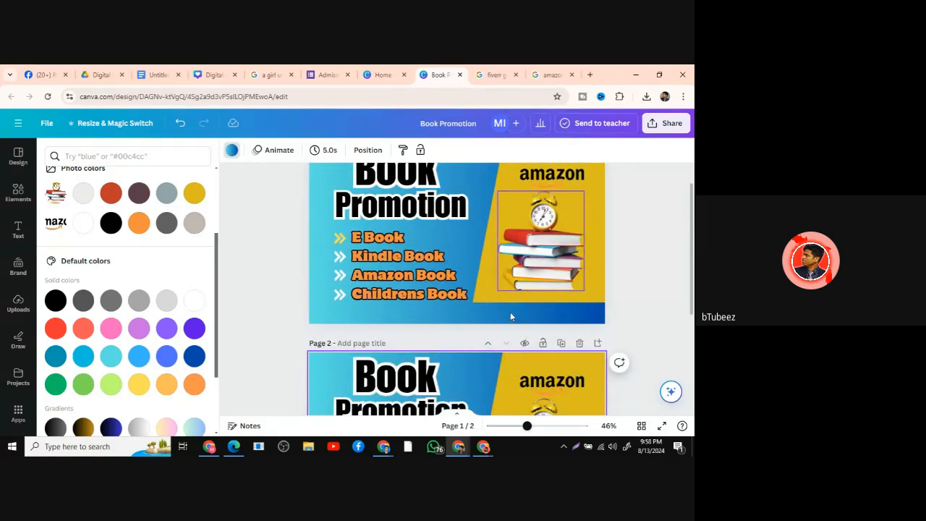
pyautogui.scroll(-3, 470, 316)
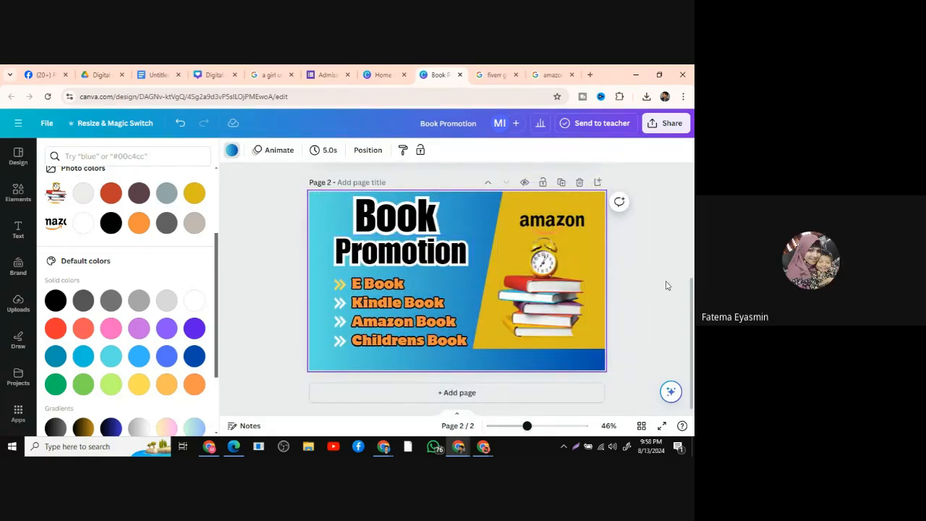
# Recolour the white chevron beside Kindle Book on page 2 with the light yellow from the default solid colours.
pyautogui.scroll(1, 666, 284)
pyautogui.scroll(-1, 666, 286)
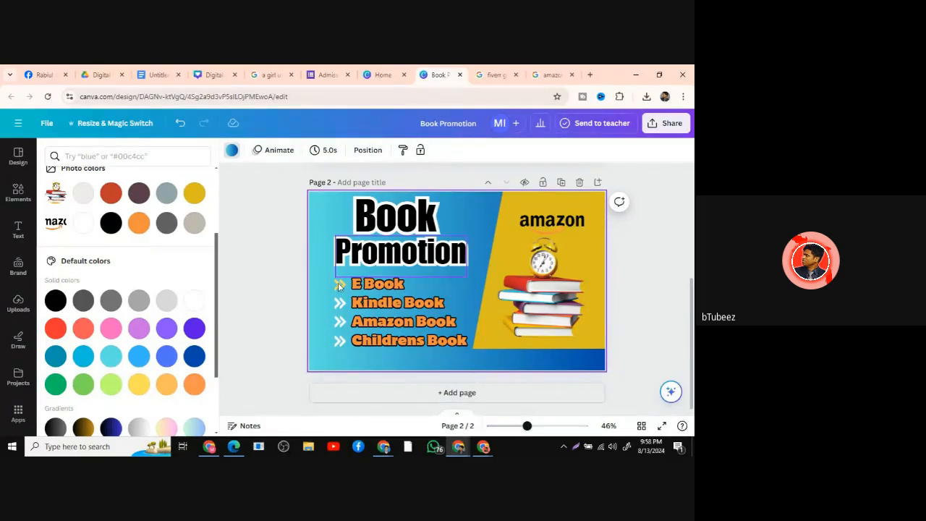
pyautogui.click(340, 303)
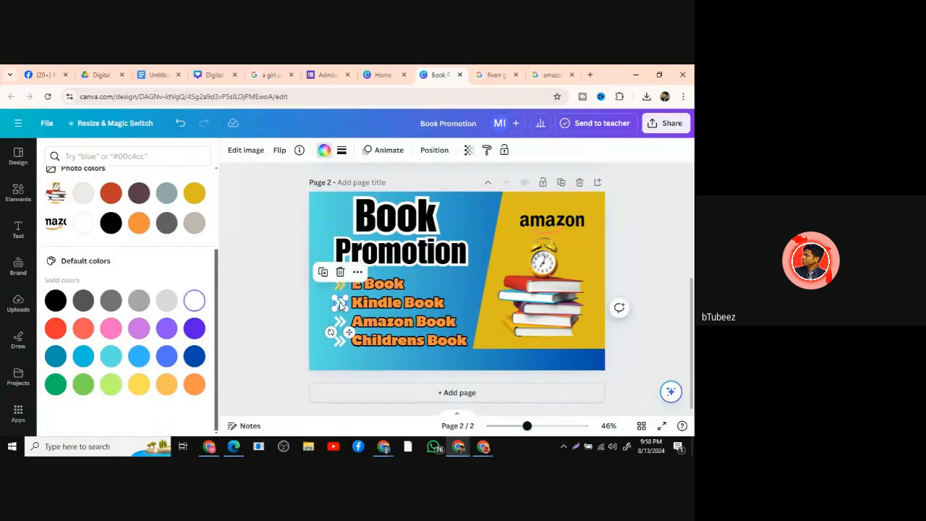
pyautogui.click(323, 151)
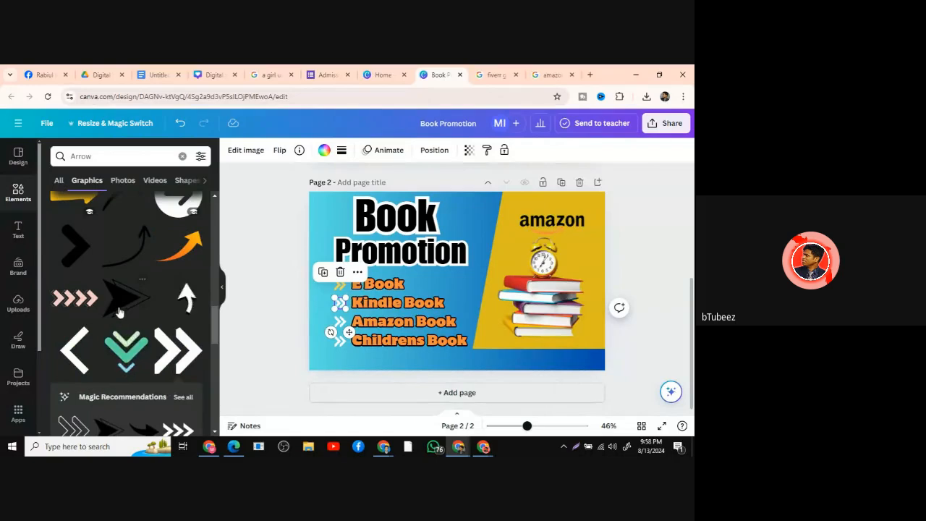
pyautogui.click(323, 151)
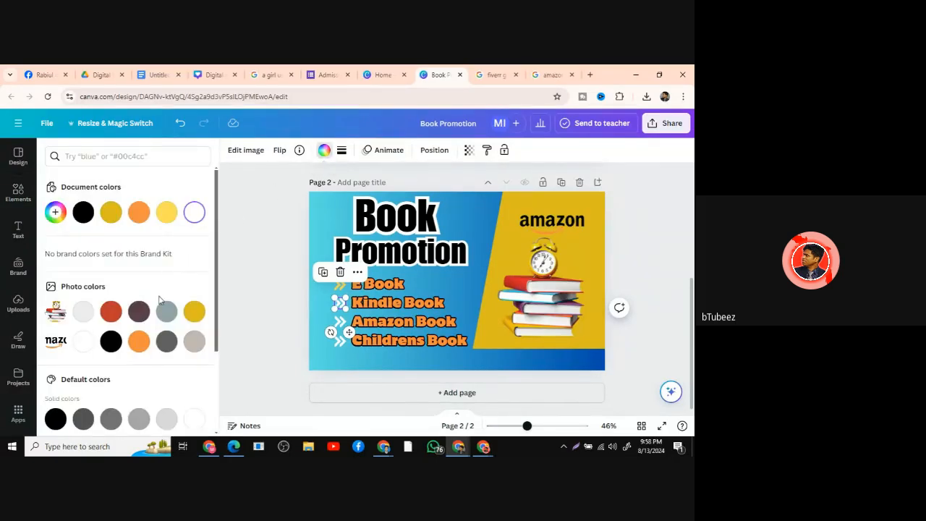
pyautogui.scroll(-2, 158, 308)
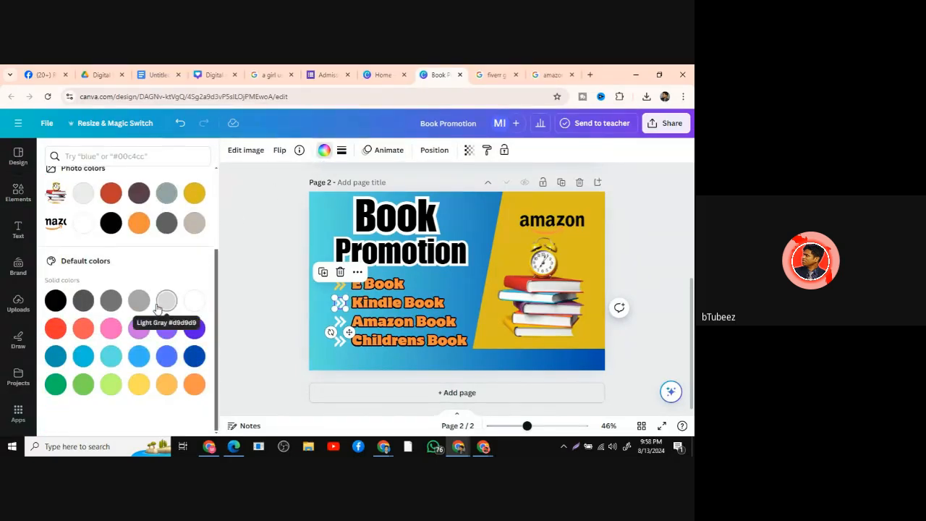
pyautogui.click(139, 385)
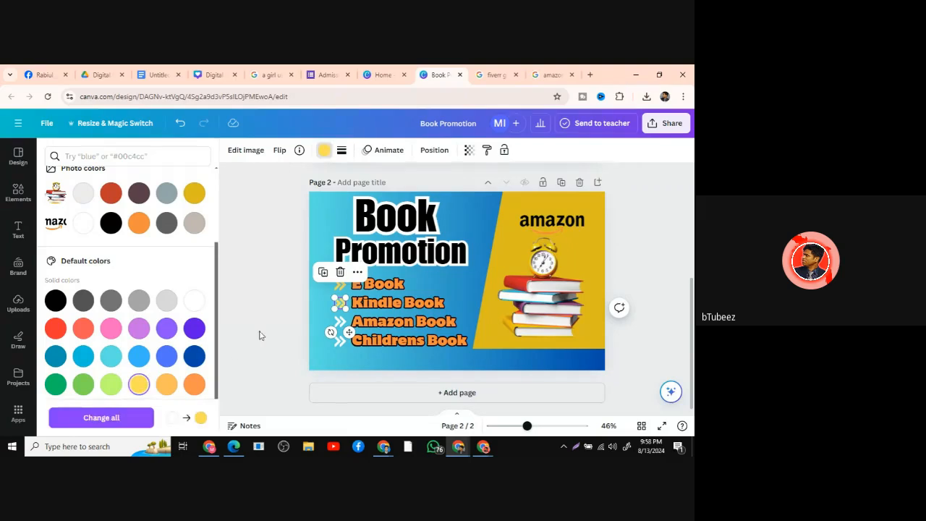
pyautogui.click(320, 312)
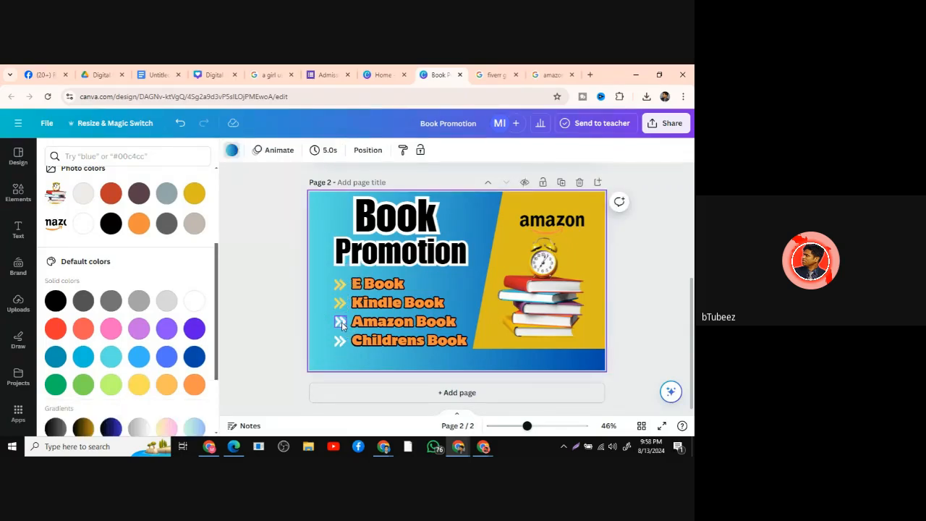
# Recolour the white chevron beside Amazon Book with the light yellow from the default solid colours.
pyautogui.click(342, 327)
pyautogui.click(323, 152)
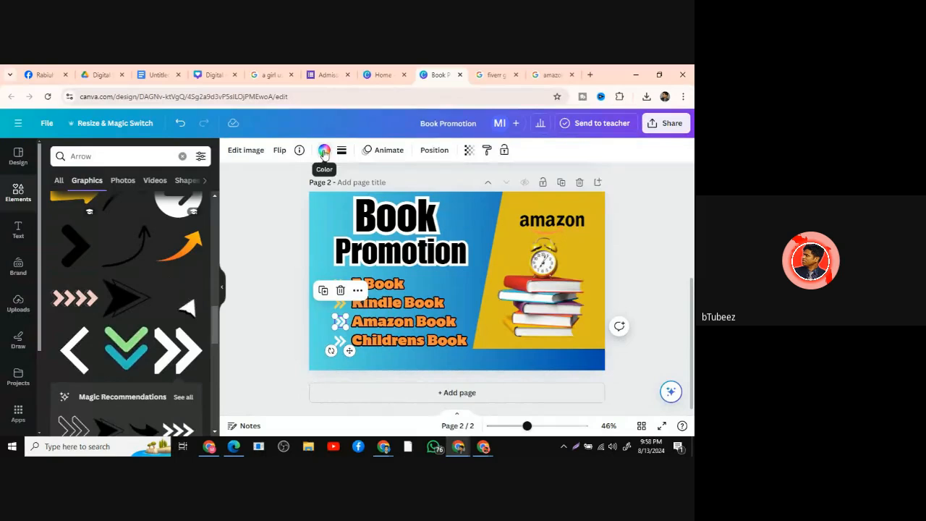
pyautogui.click(324, 152)
pyautogui.scroll(-3, 146, 352)
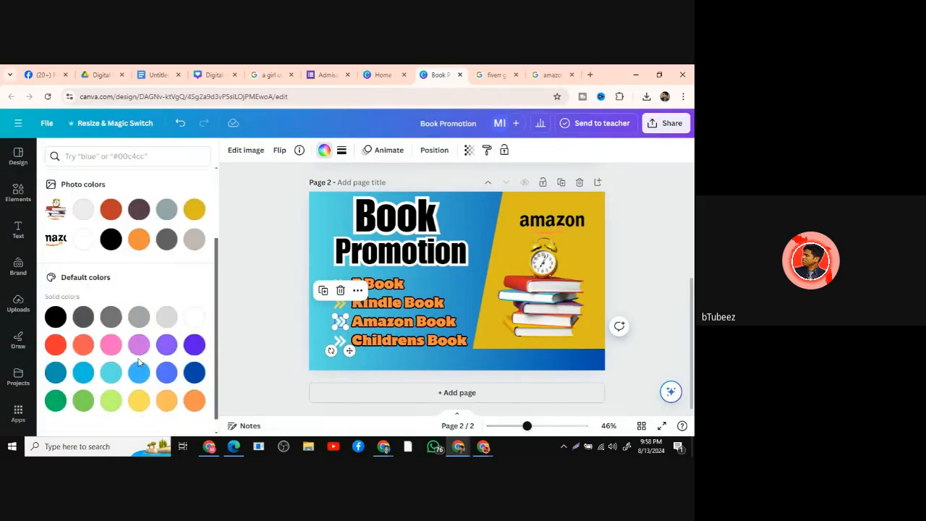
pyautogui.click(139, 400)
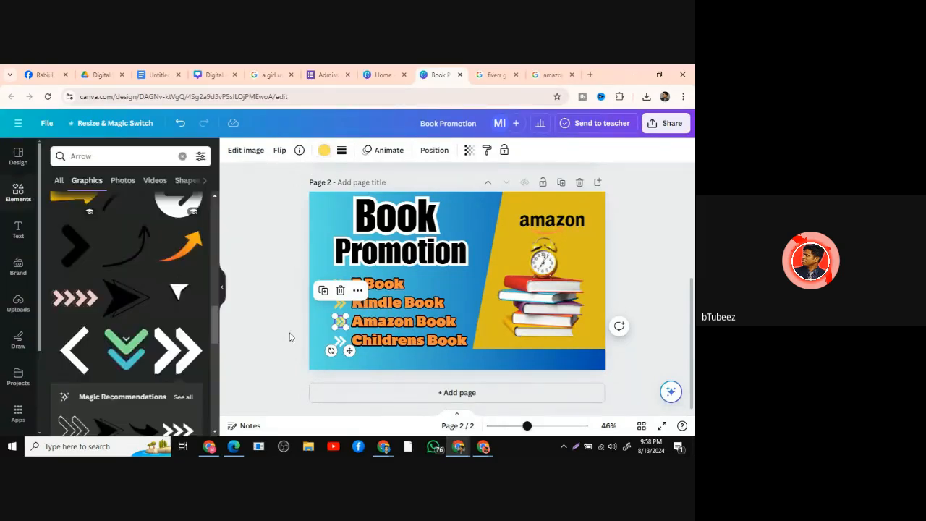
pyautogui.click(310, 341)
# Recolour the white chevron beside Childrens Book with the light yellow from the default solid colours.
pyautogui.click(339, 344)
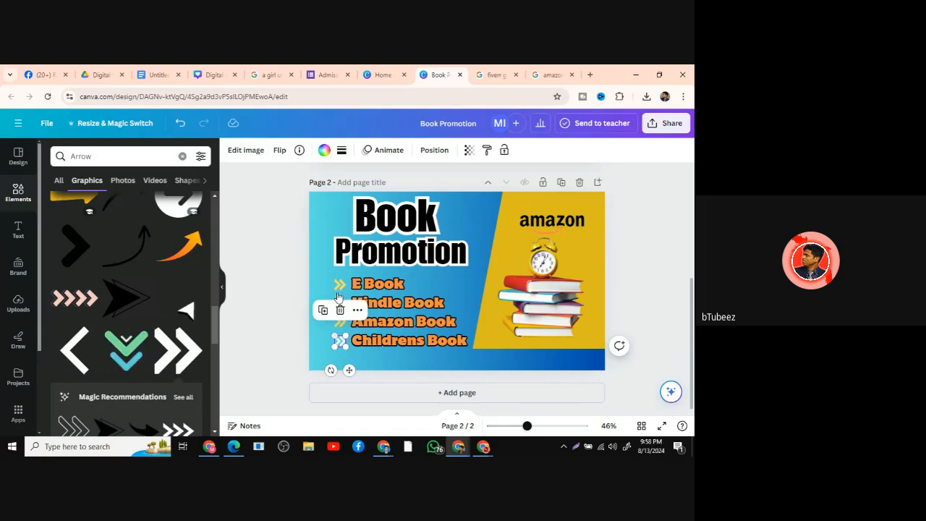
pyautogui.click(324, 150)
pyautogui.scroll(-3, 181, 340)
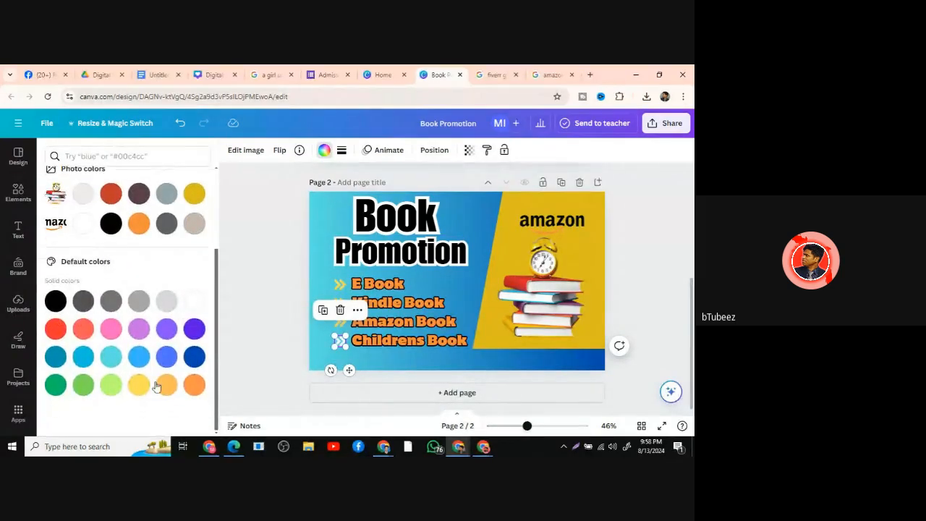
pyautogui.click(139, 387)
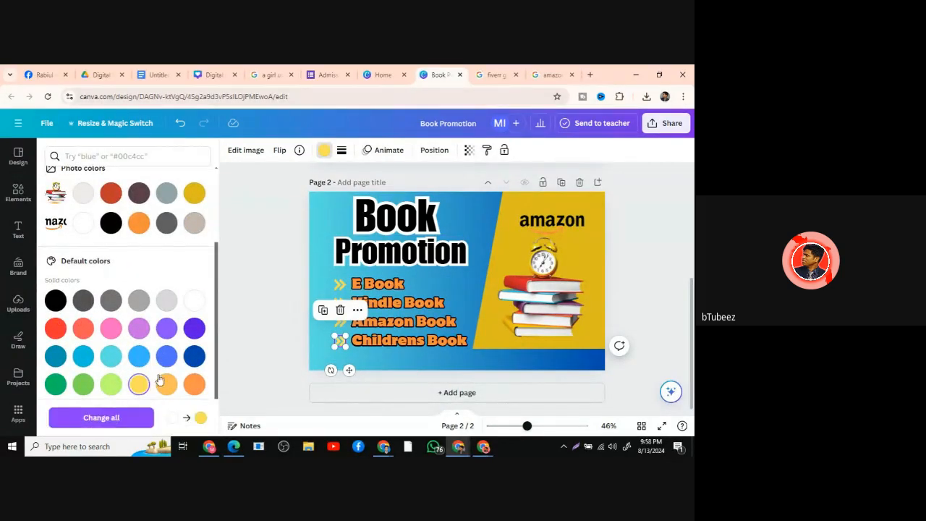
pyautogui.click(316, 232)
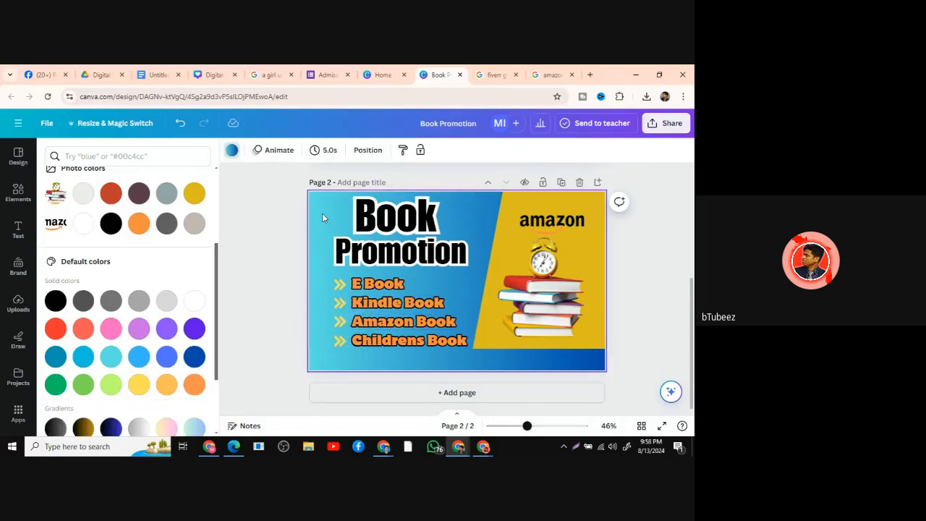
# Try the black-to-blue, yellow-to-orange and teal-to-yellow default gradients as the page 2 background.
pyautogui.click(231, 149)
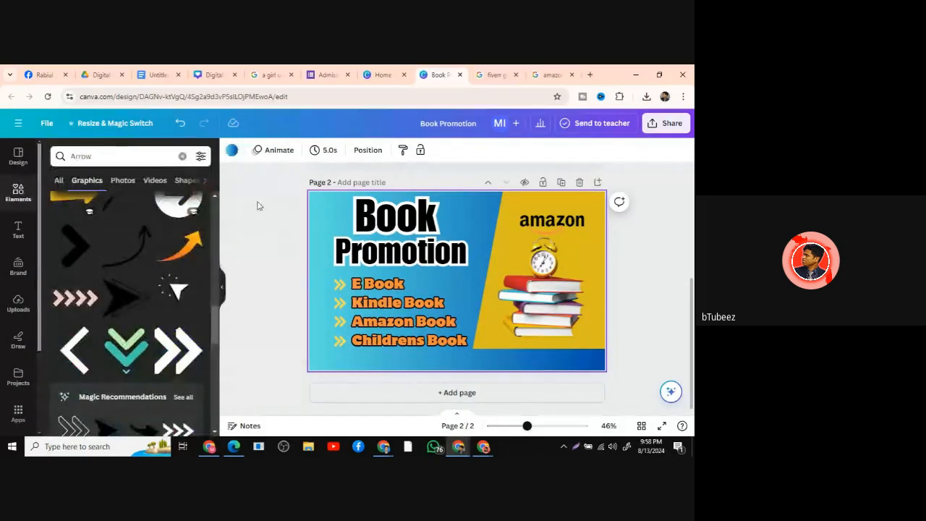
pyautogui.scroll(-3, 118, 272)
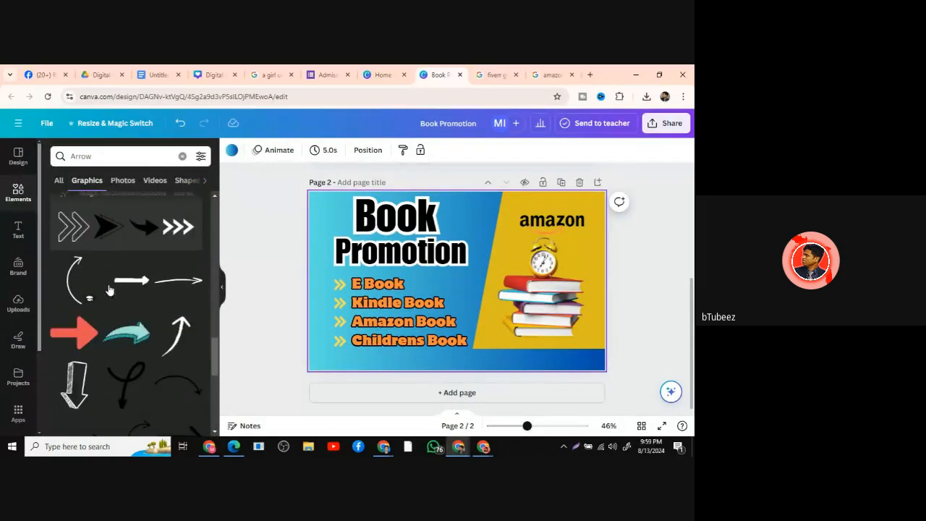
pyautogui.click(232, 150)
pyautogui.scroll(-5, 145, 325)
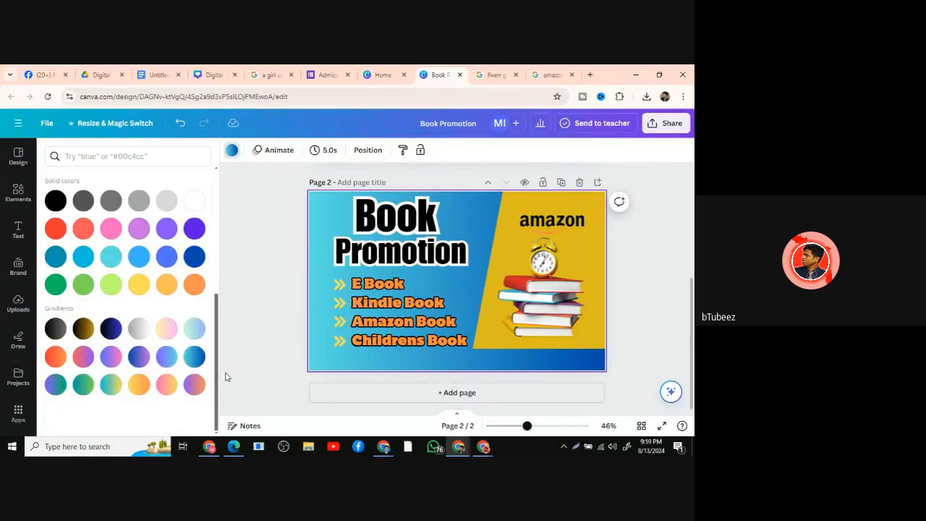
pyautogui.click(111, 331)
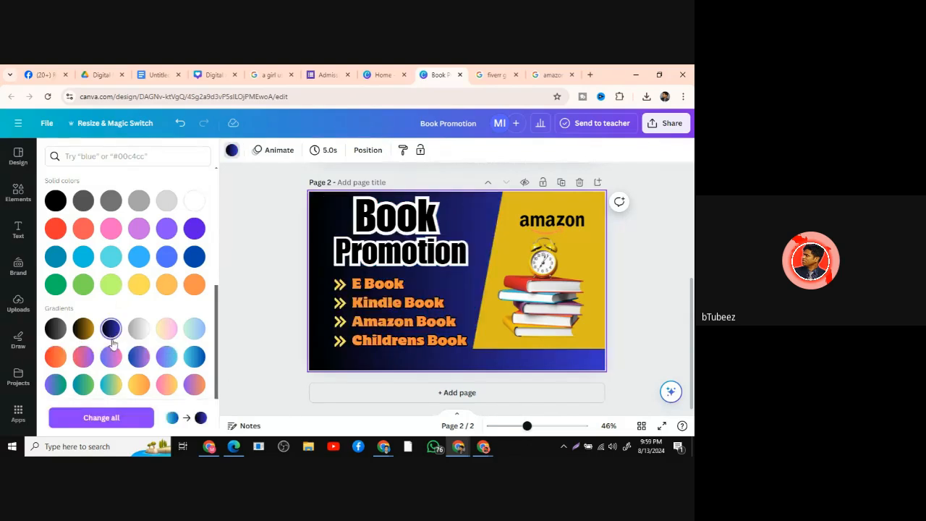
pyautogui.click(138, 384)
pyautogui.click(111, 384)
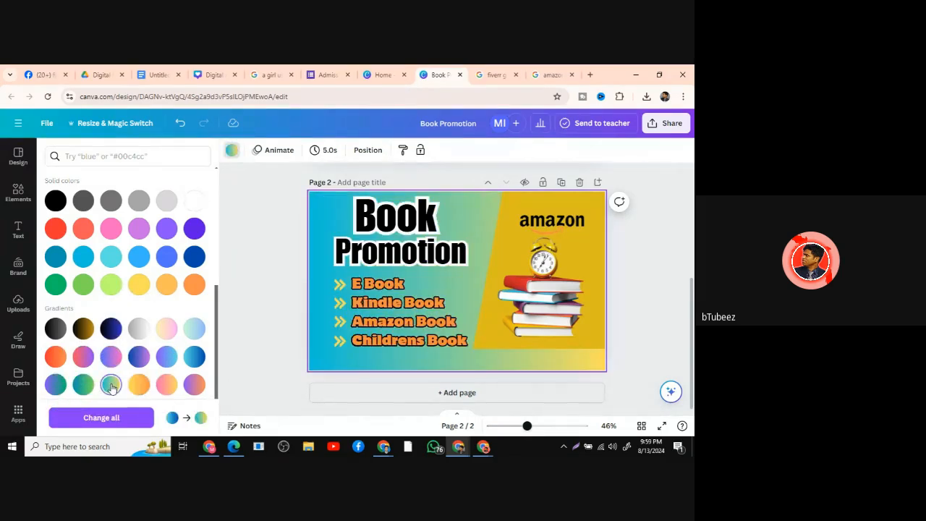
# Try the pale green-to-blue gradient, solid dark gray and solid dark blue as the page 2 background.
pyautogui.click(194, 329)
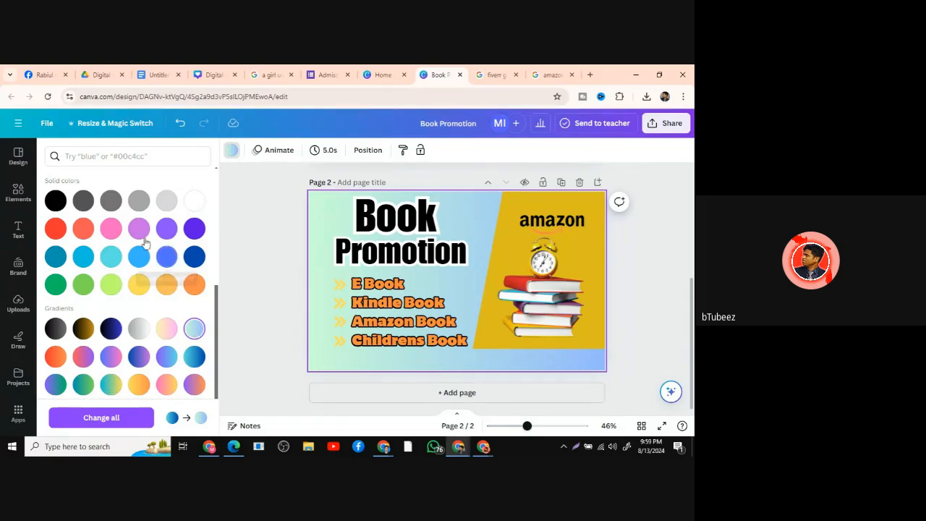
pyautogui.click(83, 201)
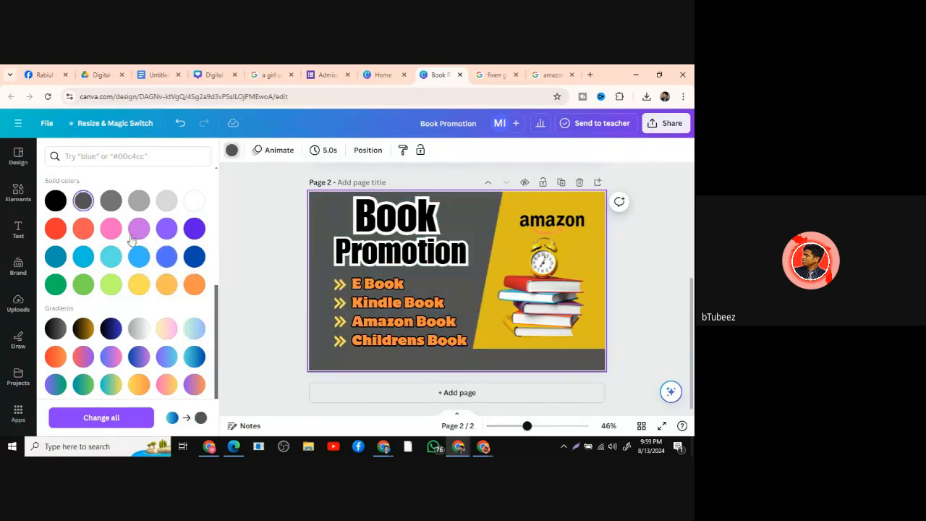
pyautogui.click(194, 256)
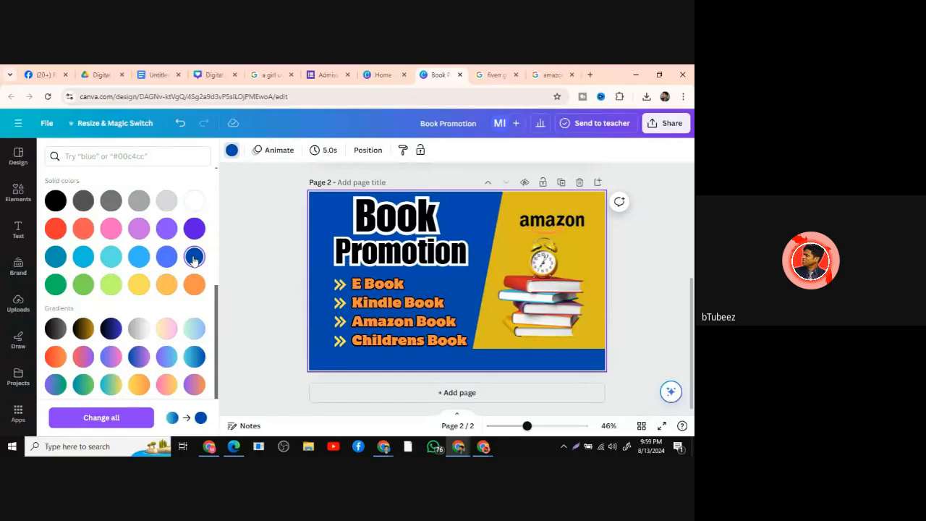
# Try the orange, mustard and gray-blue photo colours as the page 2 background.
pyautogui.scroll(-2, 173, 304)
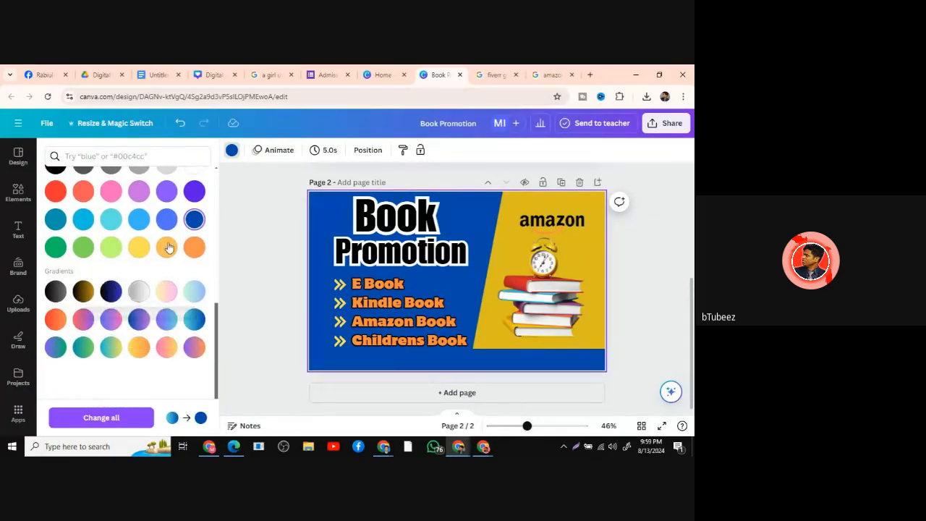
pyautogui.scroll(5, 181, 309)
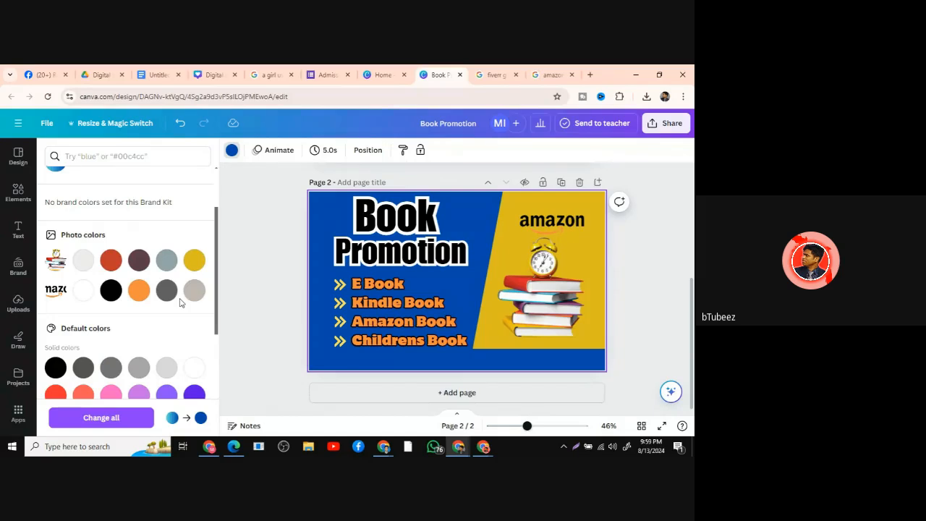
pyautogui.click(139, 292)
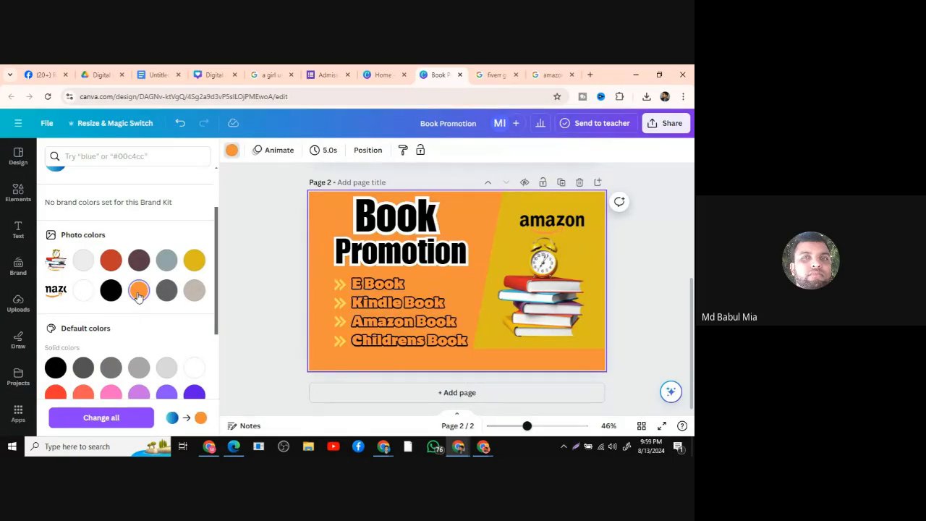
pyautogui.click(195, 261)
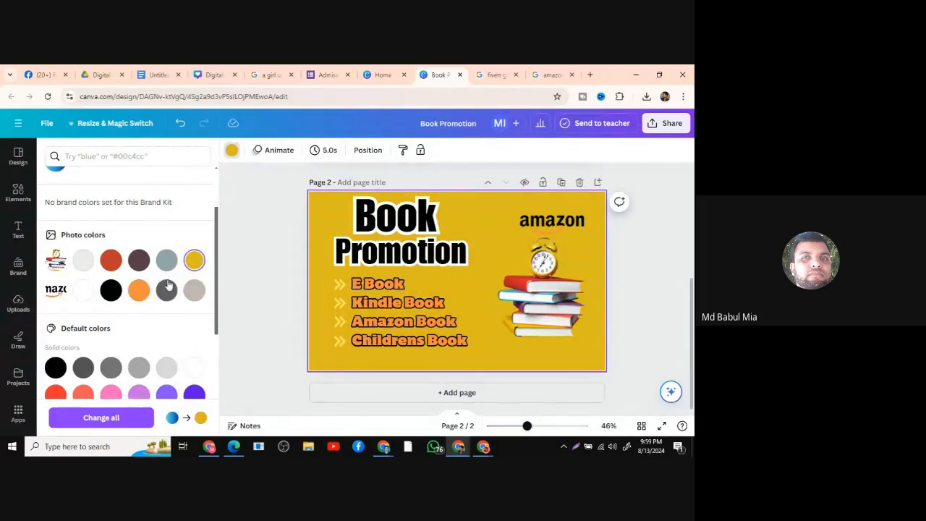
pyautogui.click(167, 262)
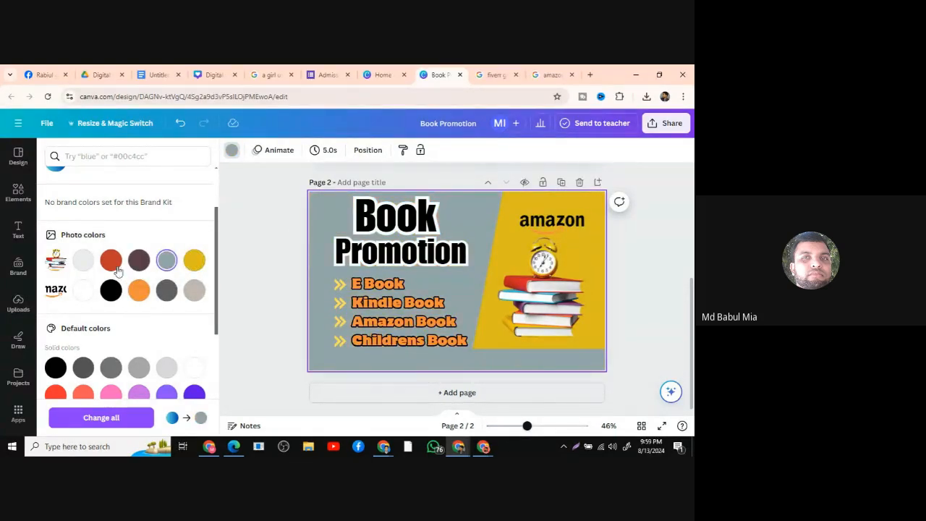
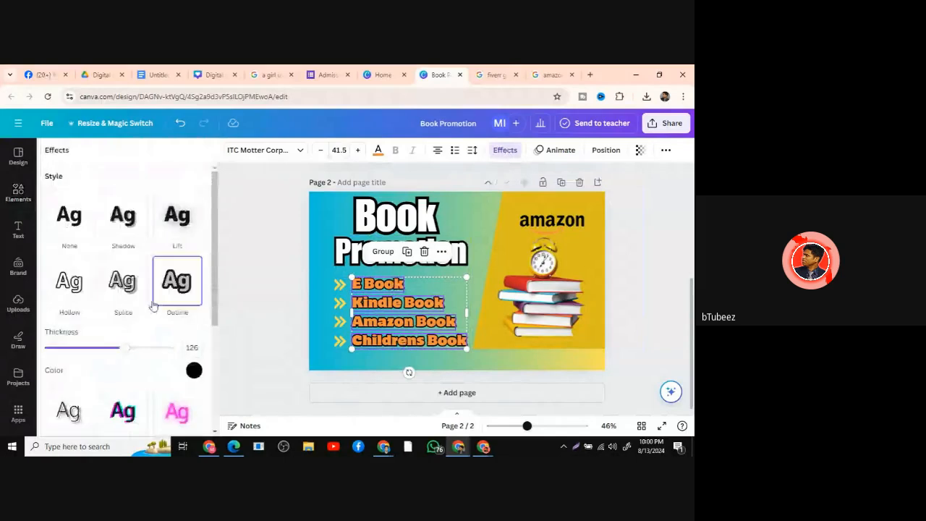
# Increase the black outline thickness of the four orange service lines to 167.
pyautogui.moveTo(126, 351); pyautogui.dragTo(149, 349)
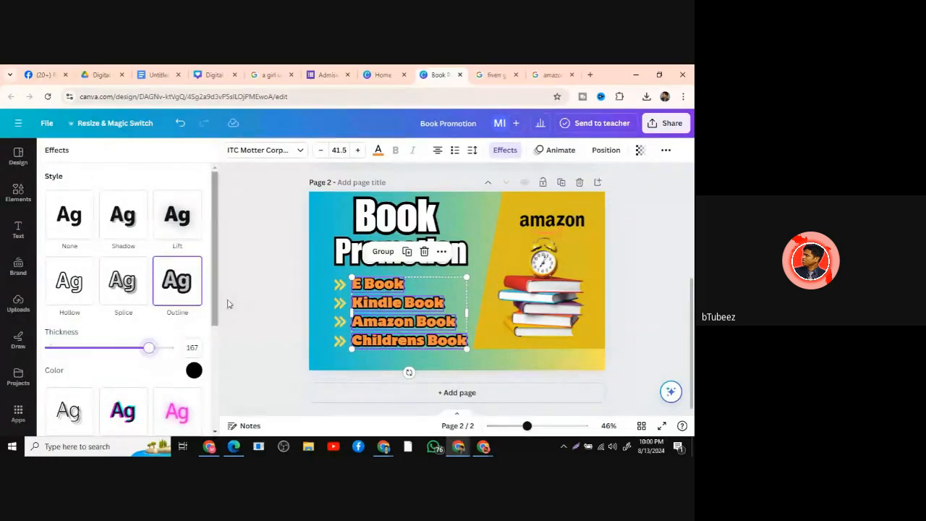
pyautogui.click(261, 269)
# Give the four yellow chevrons a long-dashed border with weight 1 and corner rounding 14.
pyautogui.moveTo(333, 362); pyautogui.dragTo(343, 281)
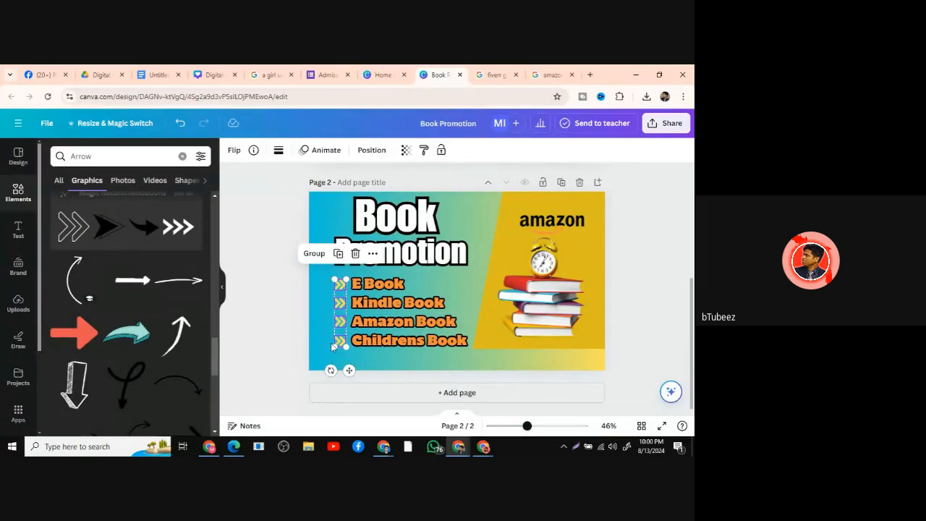
pyautogui.click(318, 318)
pyautogui.moveTo(334, 359); pyautogui.dragTo(344, 279)
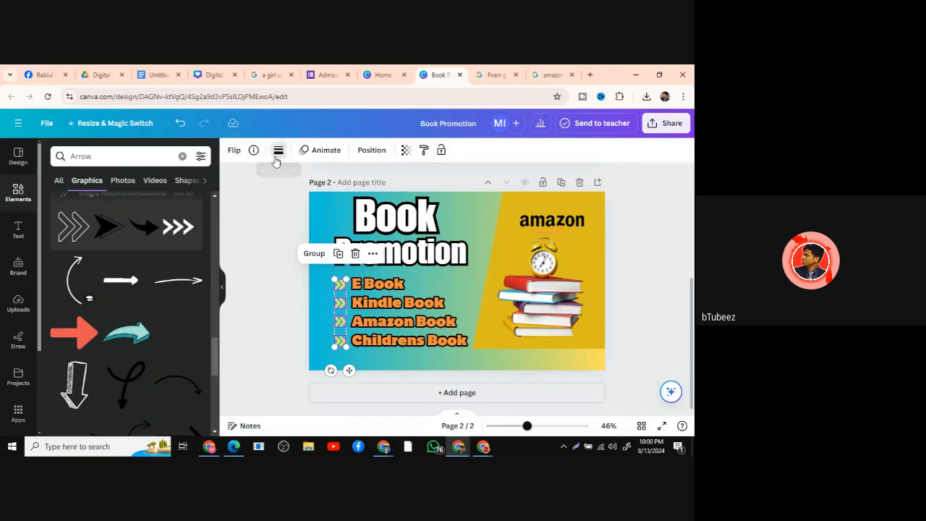
pyautogui.click(278, 149)
pyautogui.moveTo(284, 216); pyautogui.dragTo(317, 254)
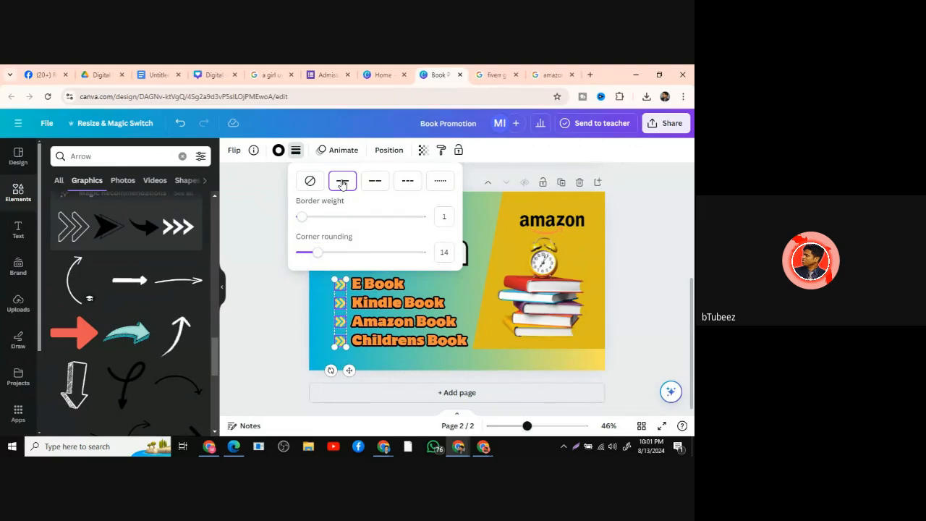
pyautogui.click(375, 182)
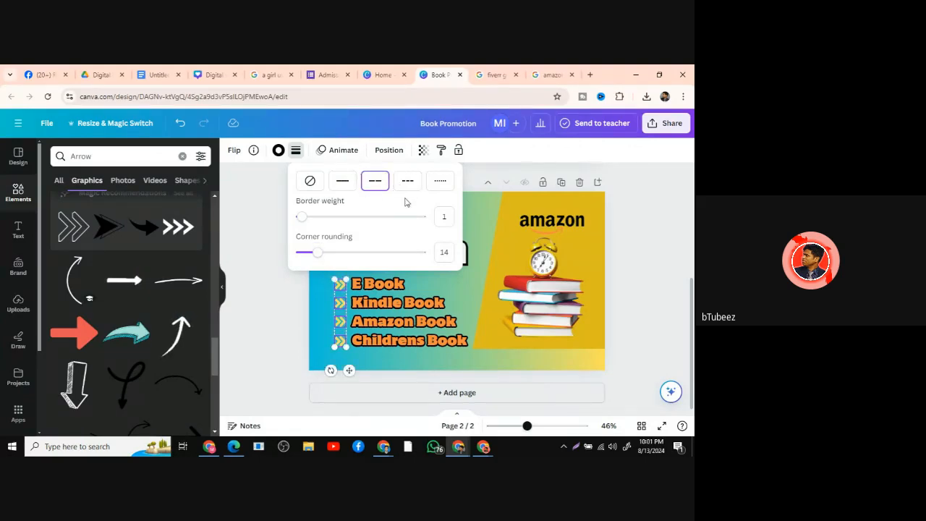
pyautogui.click(258, 218)
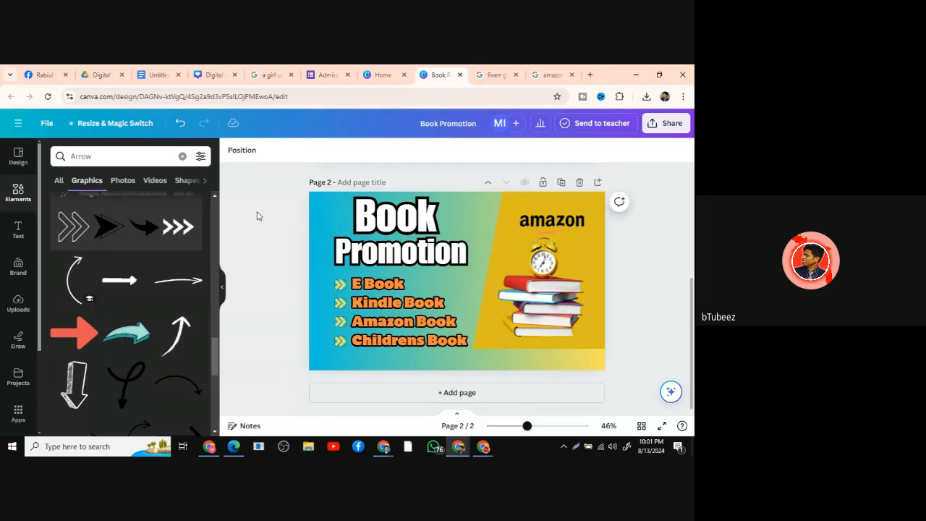
# Try orange as the border colour of the four yellow chevrons on page 2 and return it to black.
pyautogui.moveTo(324, 282); pyautogui.dragTo(337, 350)
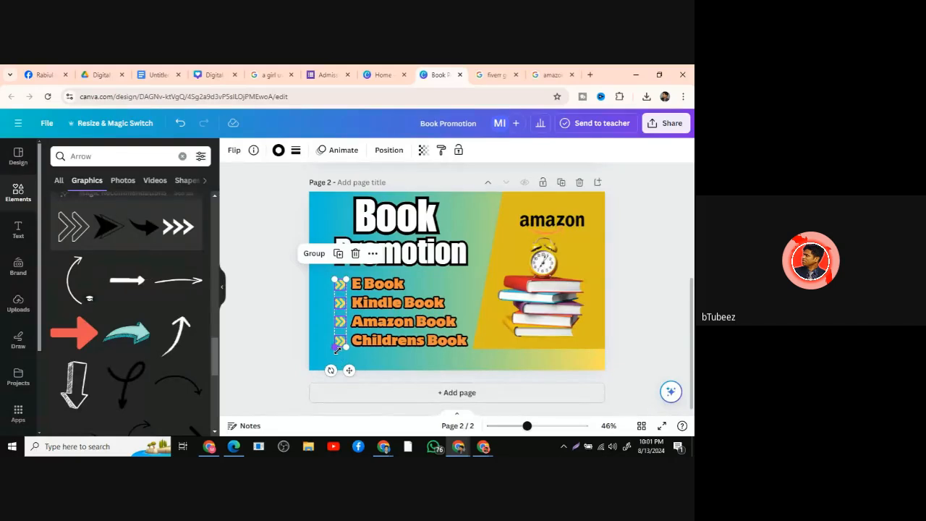
pyautogui.click(278, 149)
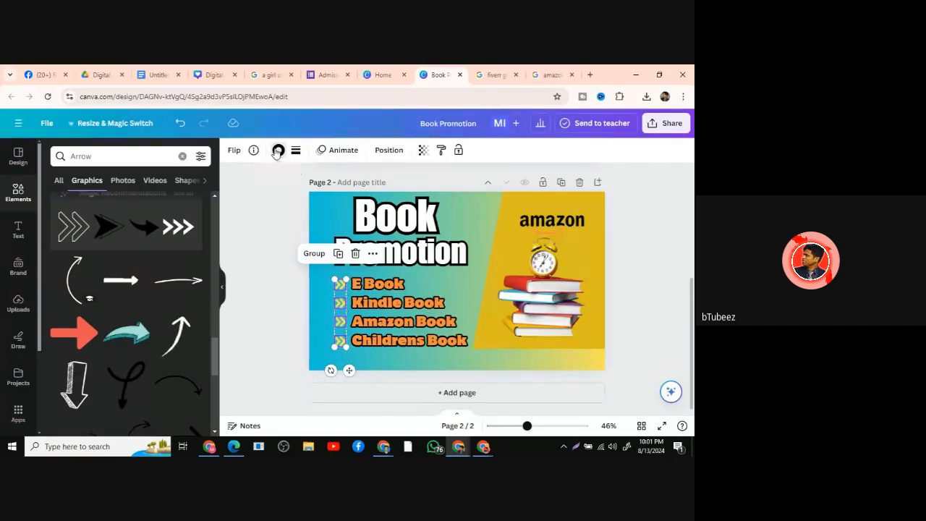
pyautogui.click(138, 213)
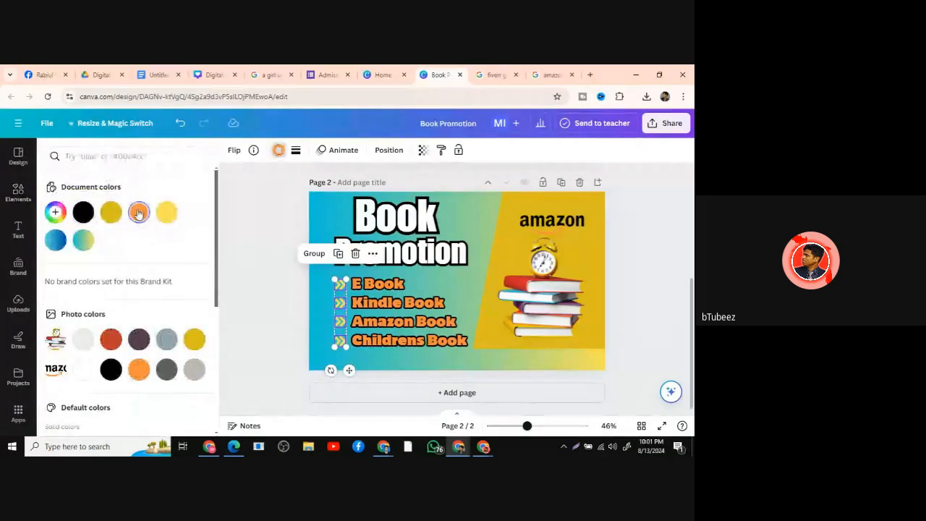
pyautogui.click(83, 212)
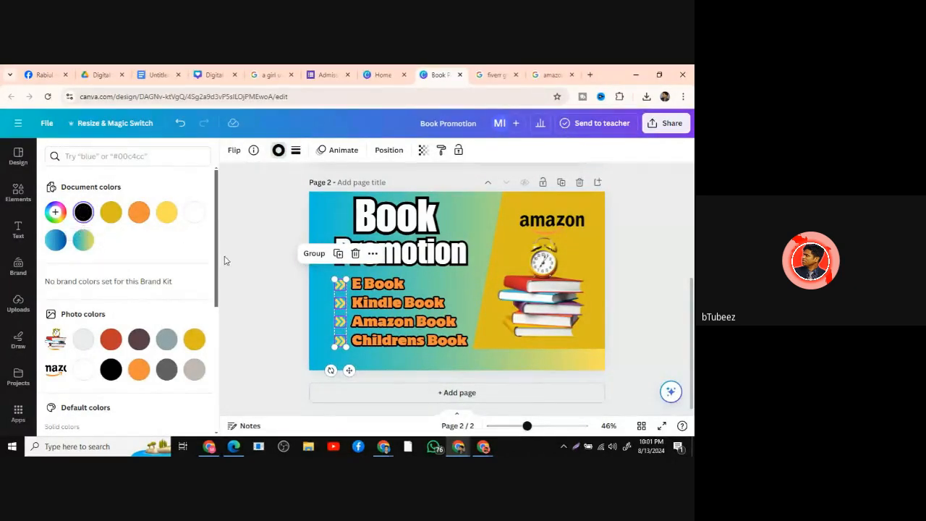
pyautogui.click(281, 290)
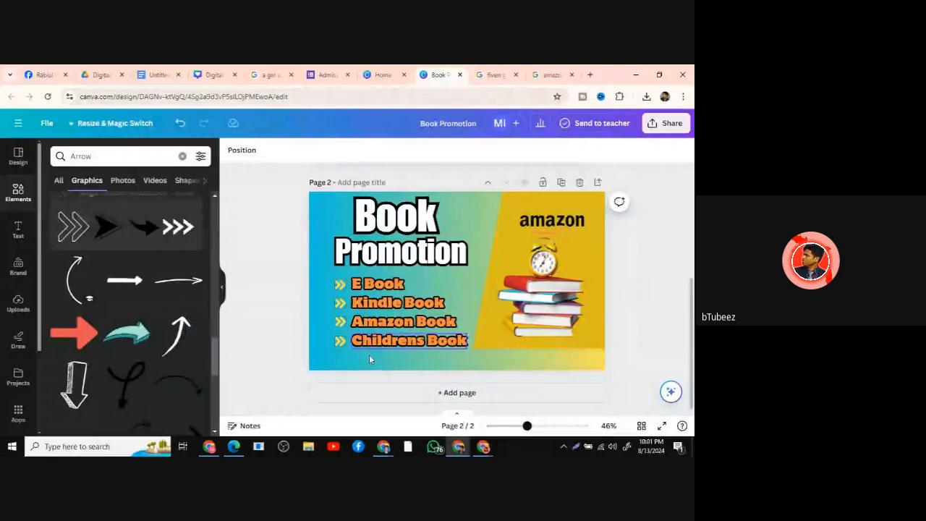
# Move the four service lines with their chevrons slightly up on page 2 and scale the whole list down a little.
pyautogui.moveTo(319, 355); pyautogui.dragTo(433, 280)
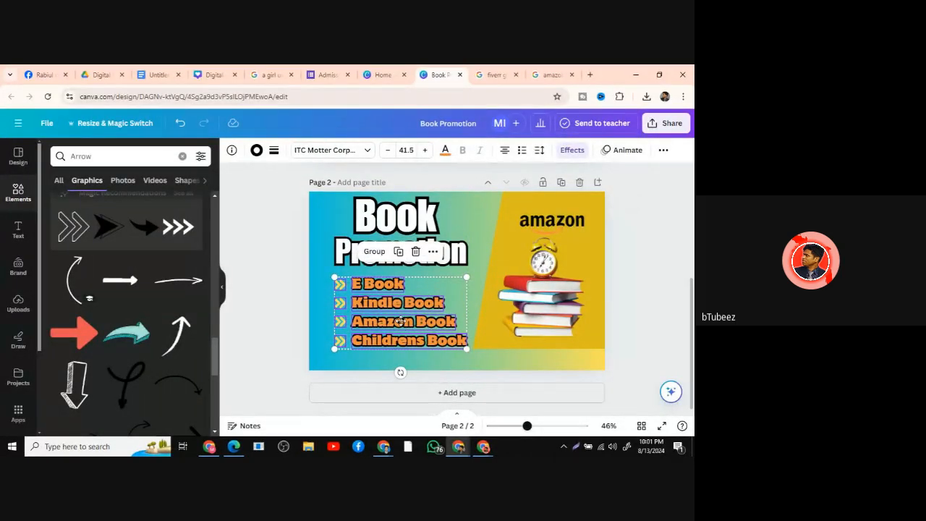
pyautogui.moveTo(399, 320); pyautogui.dragTo(400, 315)
pyautogui.click(471, 345)
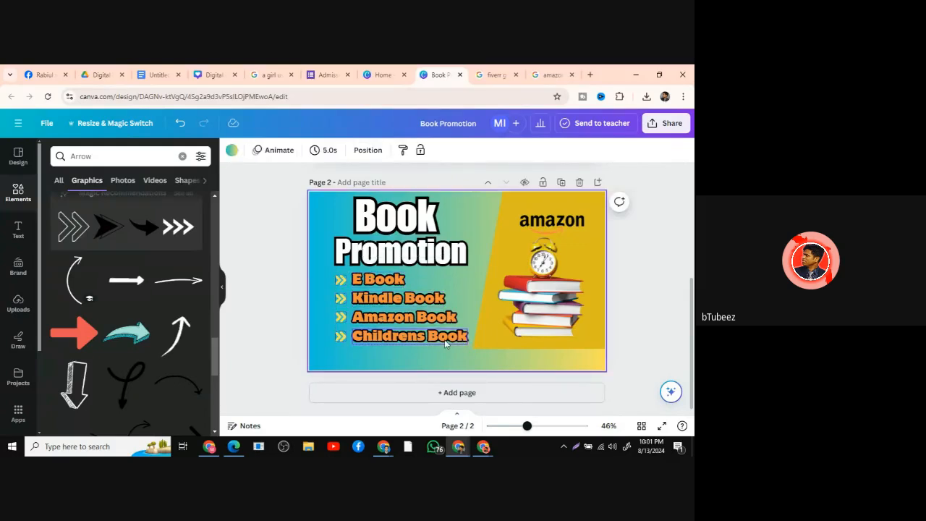
pyautogui.moveTo(339, 350); pyautogui.dragTo(453, 286)
pyautogui.moveTo(466, 340); pyautogui.dragTo(453, 336)
pyautogui.click(280, 259)
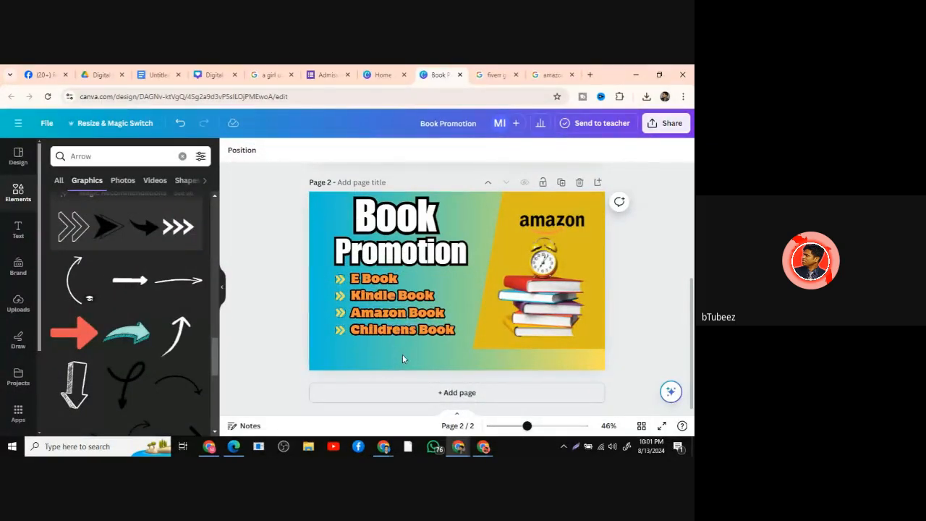
# Scale the two-line Book Promotion title on page 2 down slightly from both sides, keeping it above the service list.
pyautogui.moveTo(399, 219); pyautogui.dragTo(425, 251)
pyautogui.moveTo(334, 195); pyautogui.dragTo(340, 198)
pyautogui.moveTo(467, 279); pyautogui.dragTo(462, 281)
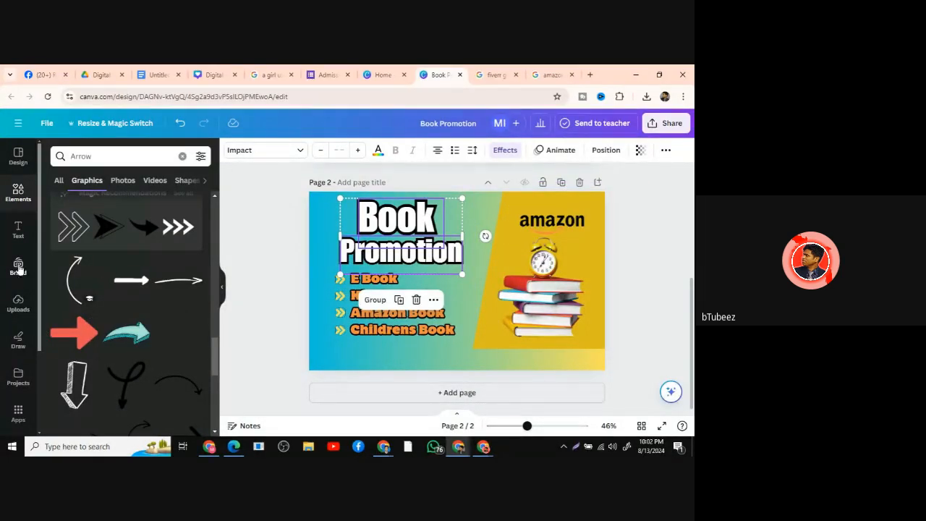
pyautogui.scroll(-5, 99, 337)
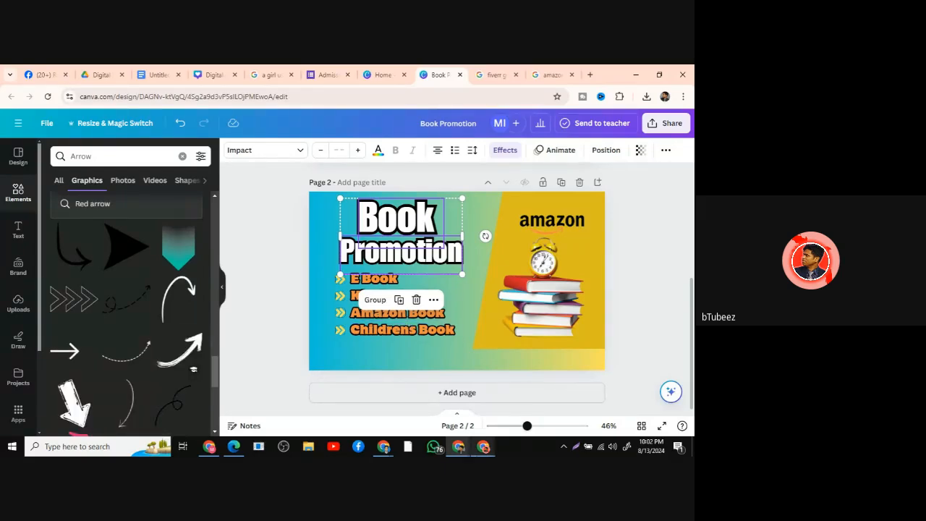
pyautogui.scroll(-3, 133, 339)
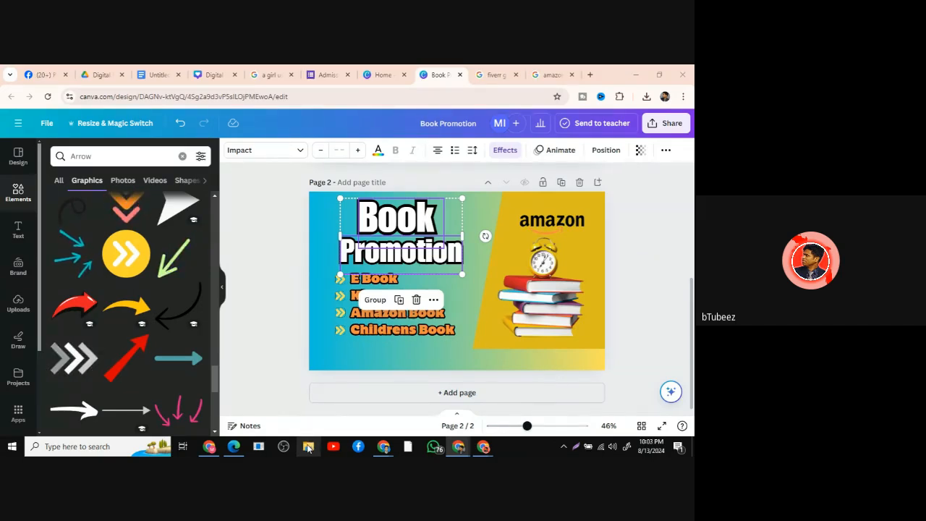
pyautogui.click(308, 447)
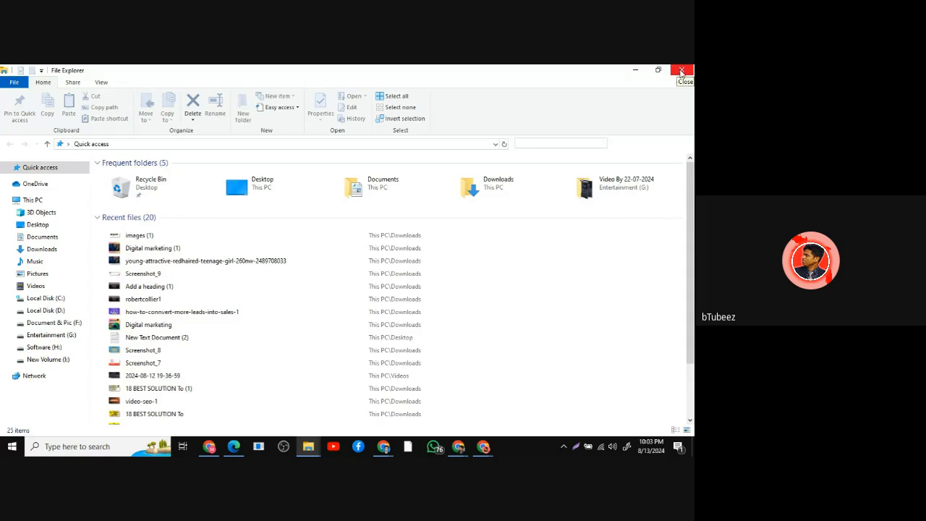
pyautogui.click(680, 72)
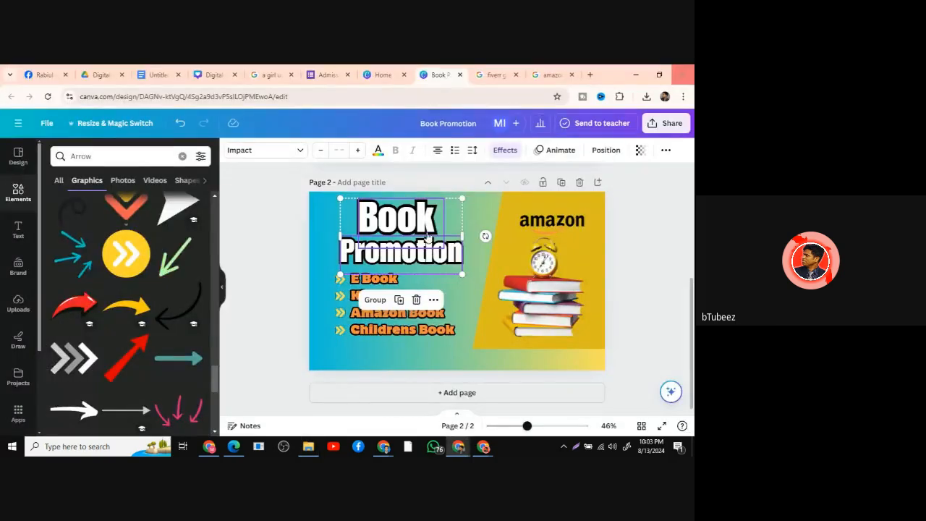
# Switch to File Explorer, look through the images in the Downloads folder, and return to the design with nothing selected.
pyautogui.click(307, 447)
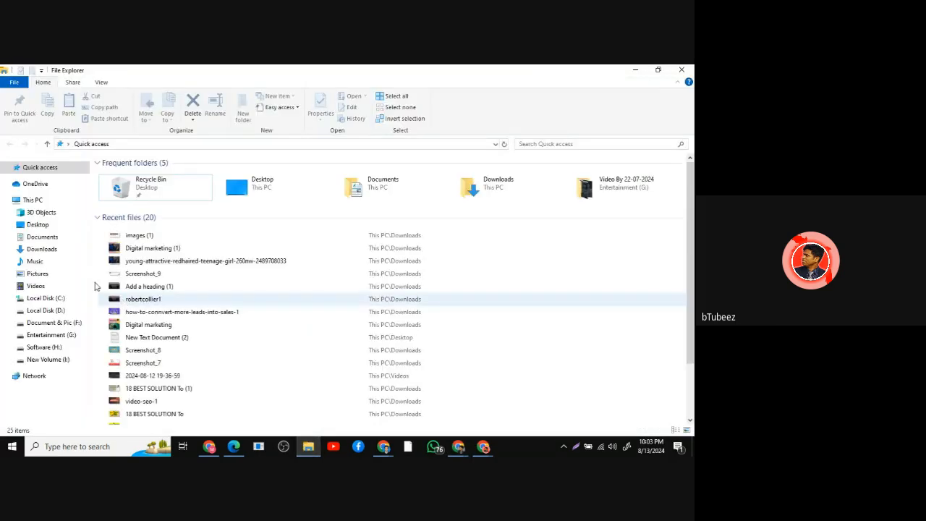
pyautogui.click(42, 251)
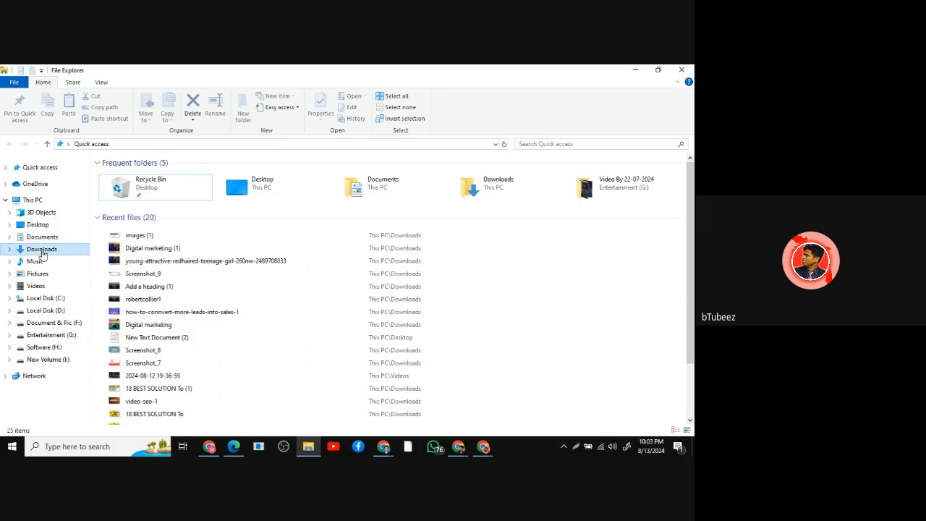
pyautogui.scroll(-3, 287, 271)
pyautogui.scroll(-5, 286, 272)
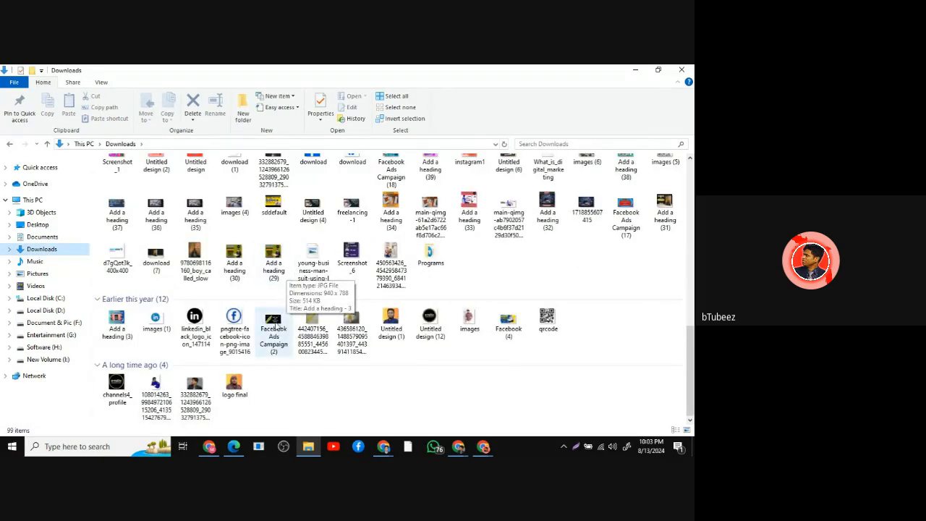
pyautogui.scroll(5, 273, 327)
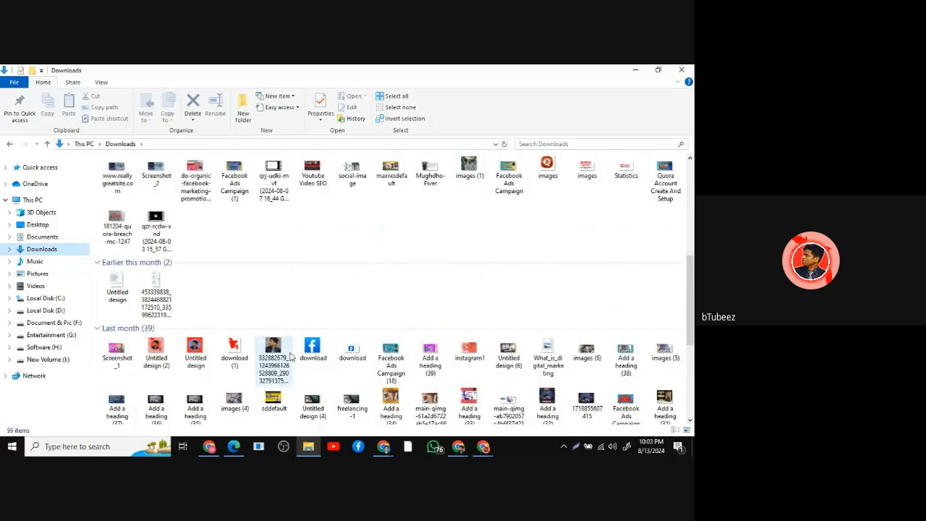
pyautogui.scroll(2, 290, 355)
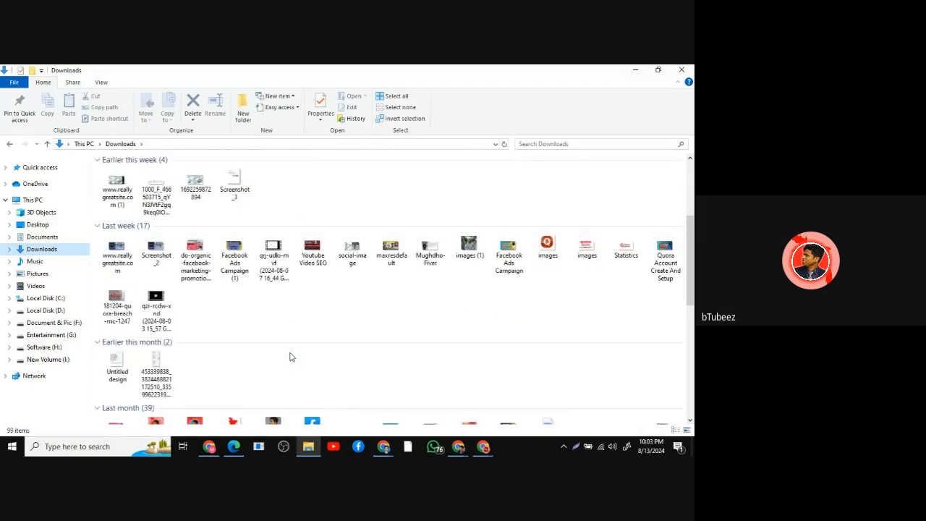
pyautogui.scroll(3, 504, 316)
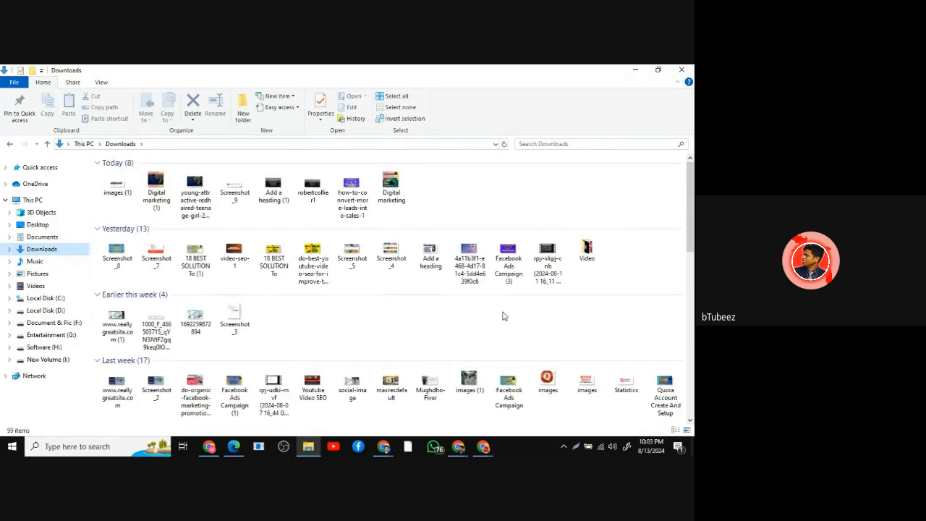
pyautogui.scroll(-5, 452, 314)
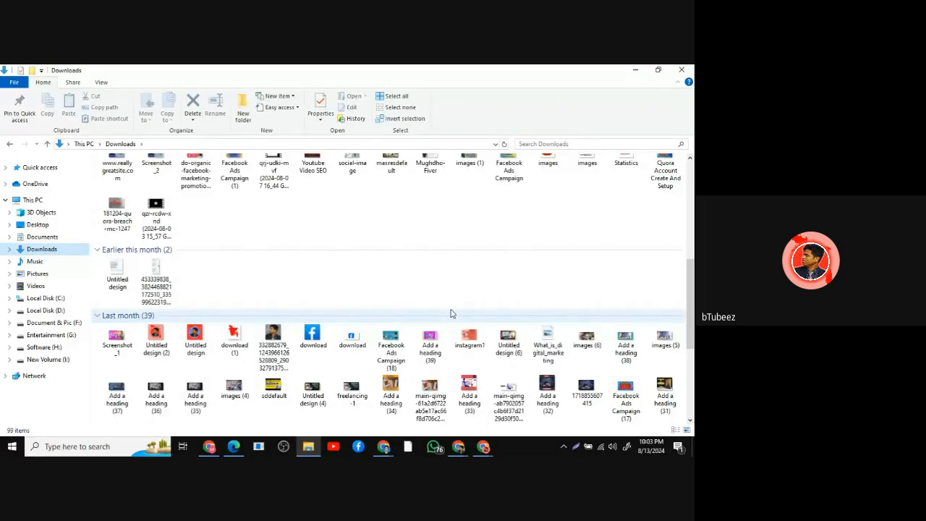
pyautogui.scroll(-3, 450, 313)
pyautogui.scroll(-2, 450, 313)
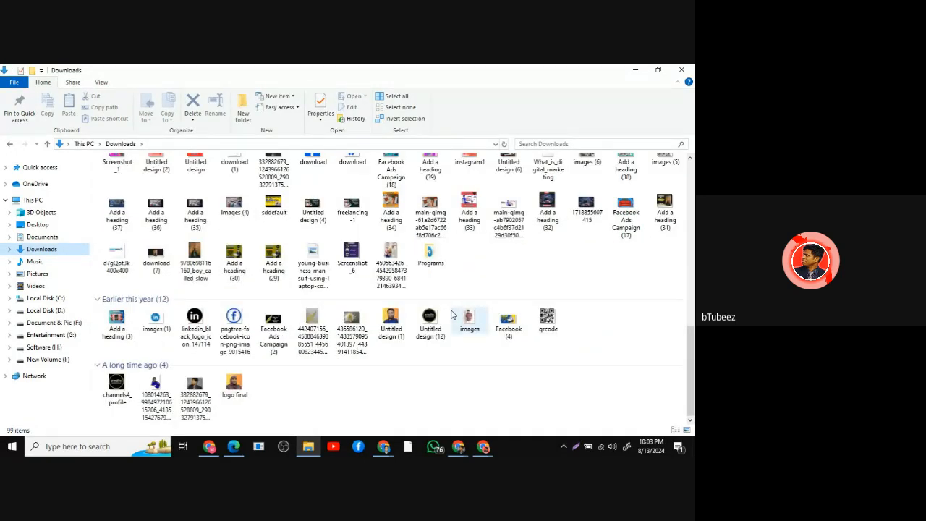
pyautogui.scroll(2, 515, 289)
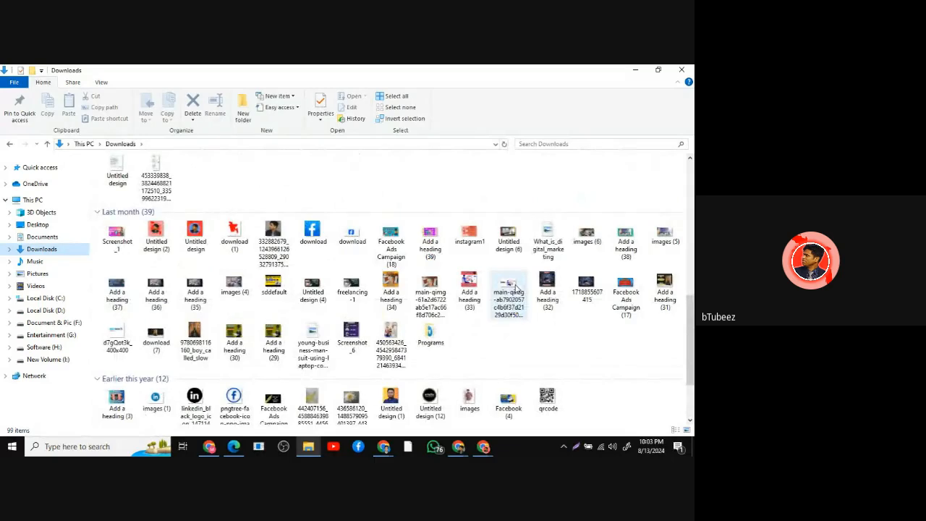
pyautogui.scroll(5, 516, 289)
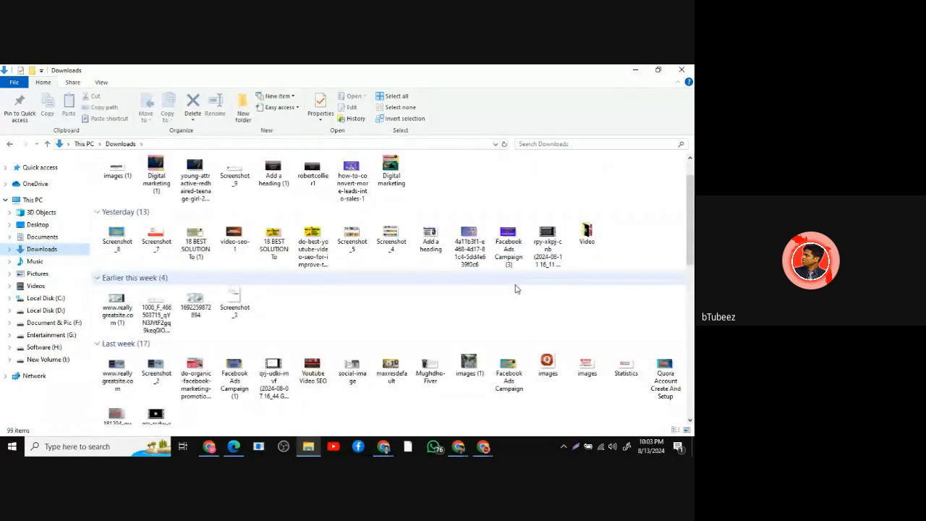
pyautogui.scroll(1, 516, 289)
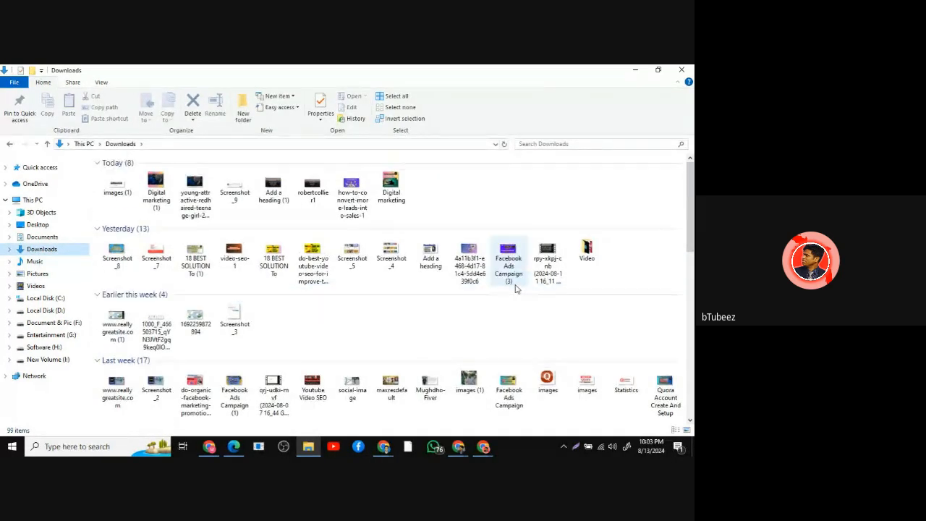
pyautogui.scroll(-15, 516, 288)
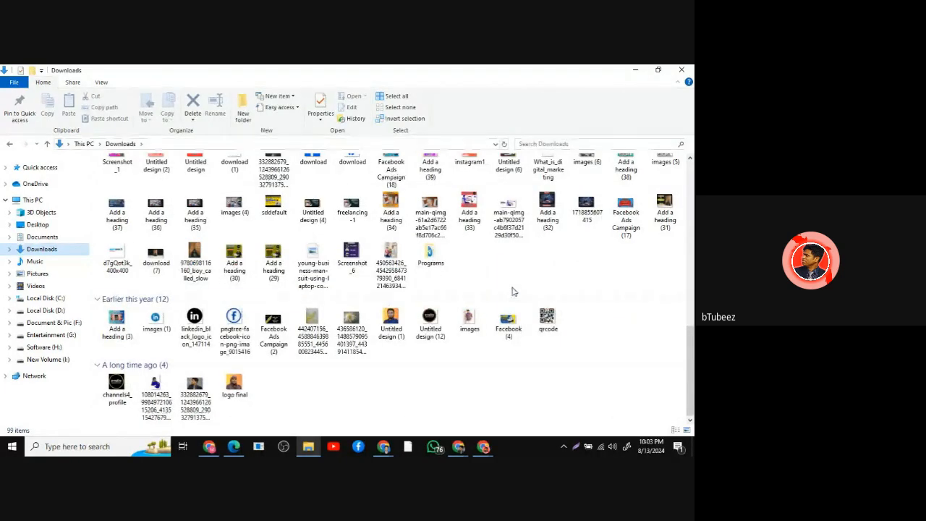
pyautogui.scroll(15, 516, 289)
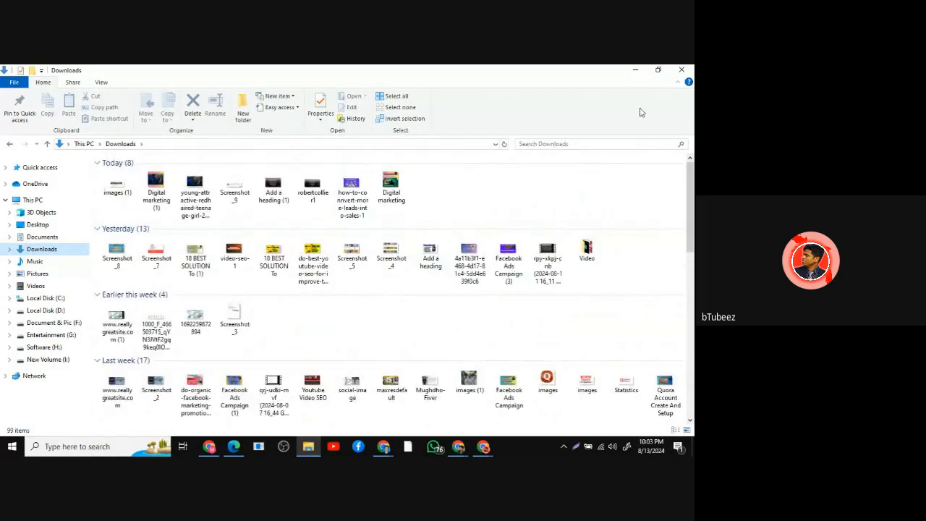
pyautogui.click(681, 70)
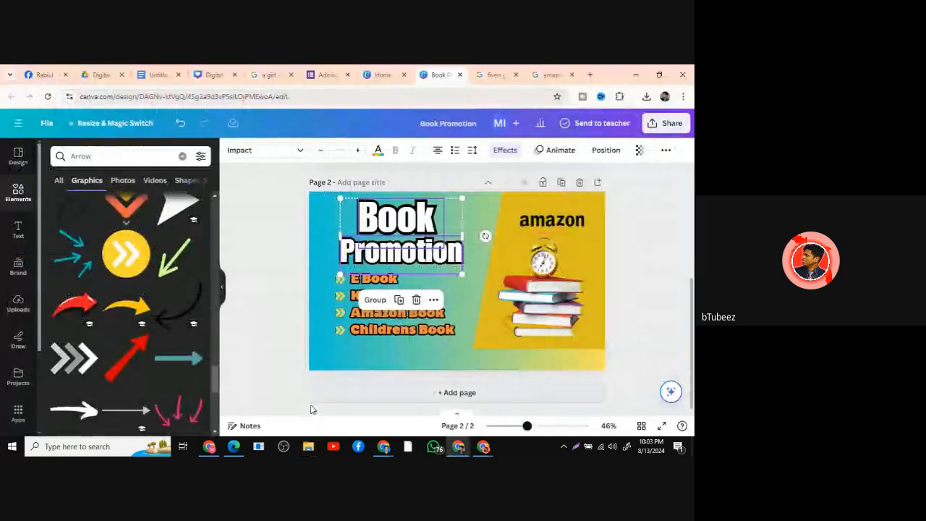
pyautogui.click(288, 250)
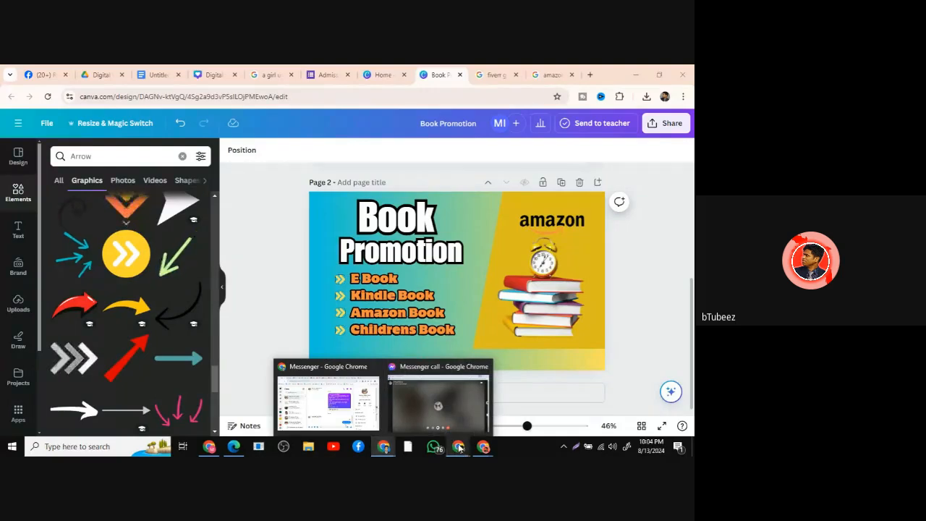
# Switch to the Fiverr organic facebook marketing results and examine the gig images, including the yellow and blue Social Media Manager gig.
pyautogui.moveTo(458, 448)
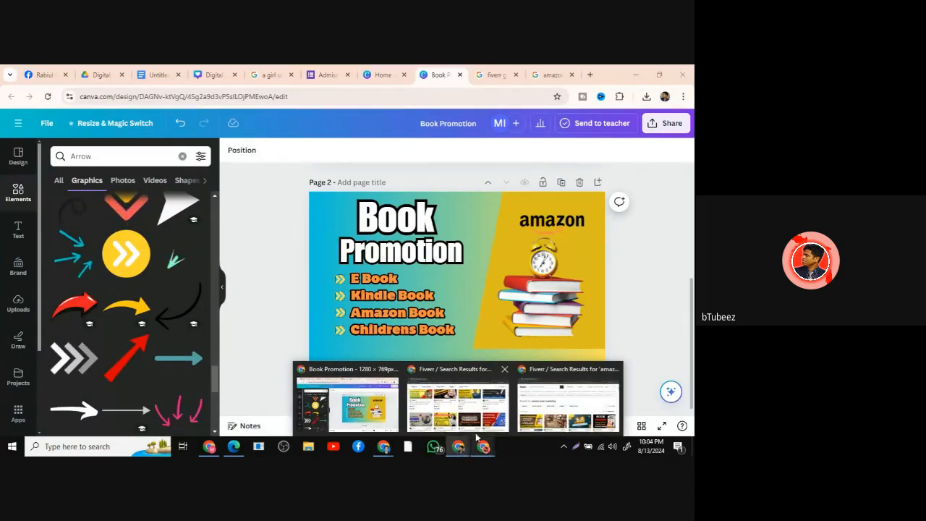
pyautogui.click(462, 413)
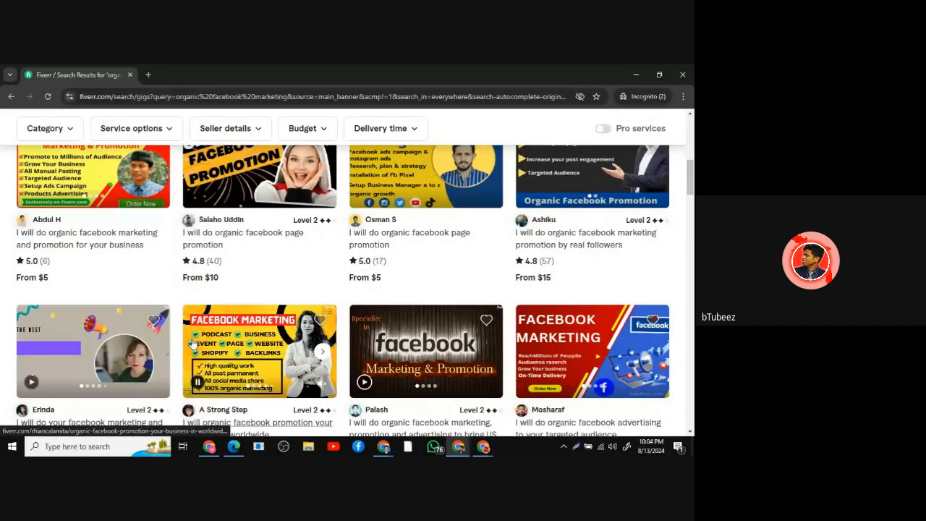
pyautogui.scroll(3, 353, 362)
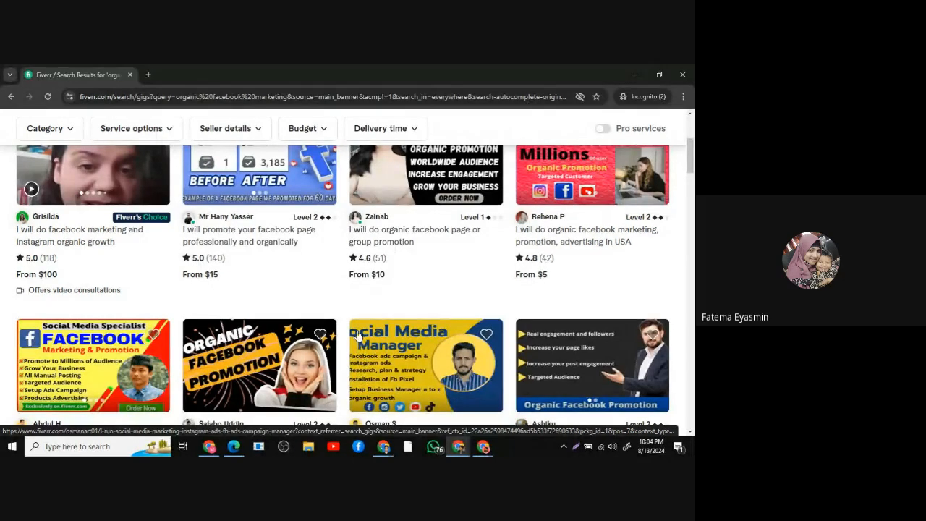
pyautogui.click(394, 350)
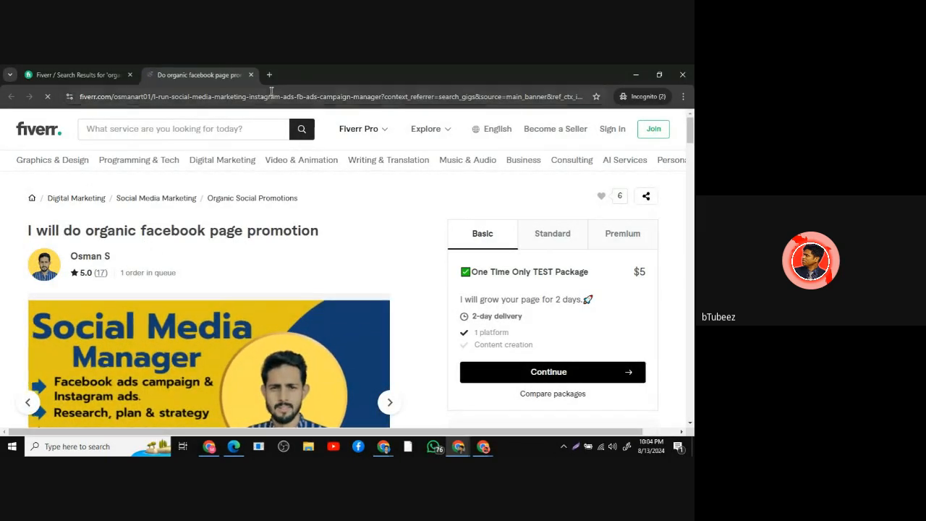
pyautogui.click(251, 75)
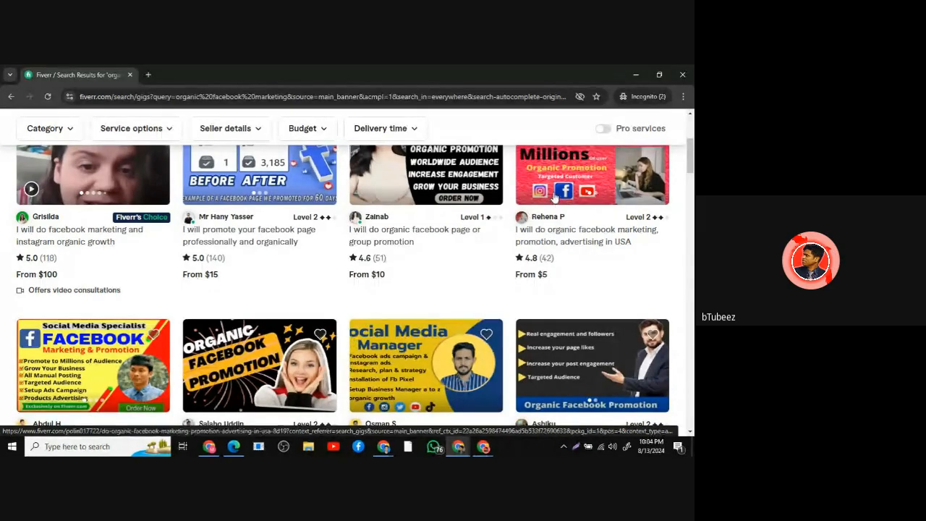
pyautogui.scroll(2, 452, 308)
pyautogui.scroll(-5, 434, 289)
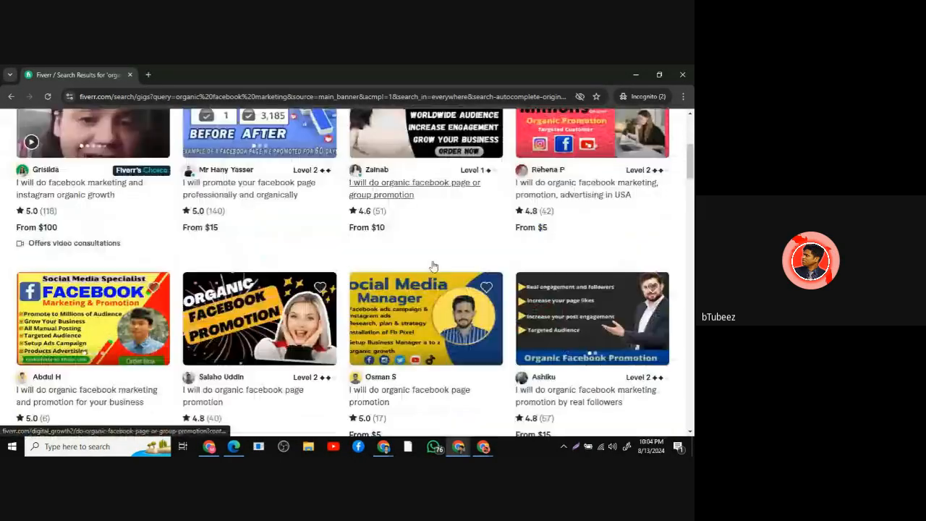
pyautogui.scroll(-1, 432, 288)
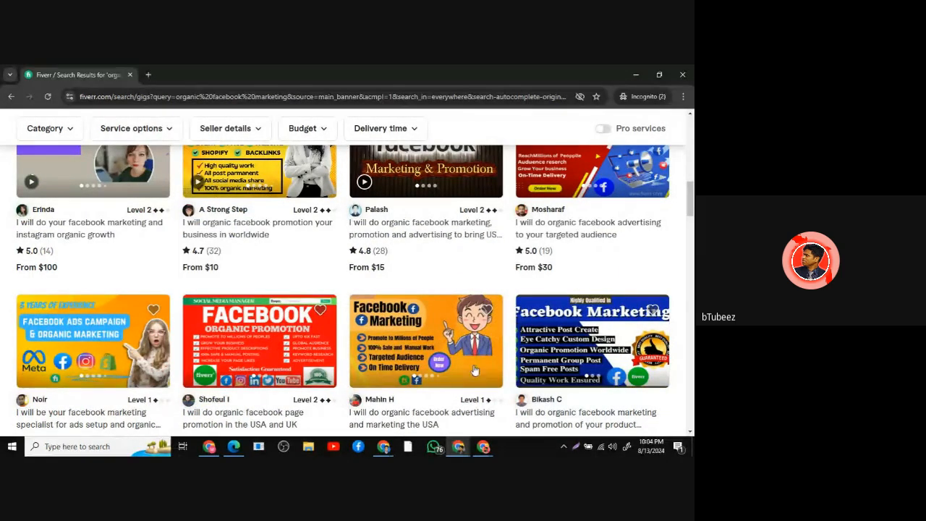
# Return to the Book Promotion design and search the element graphics for "order now".
pyautogui.moveTo(460, 450)
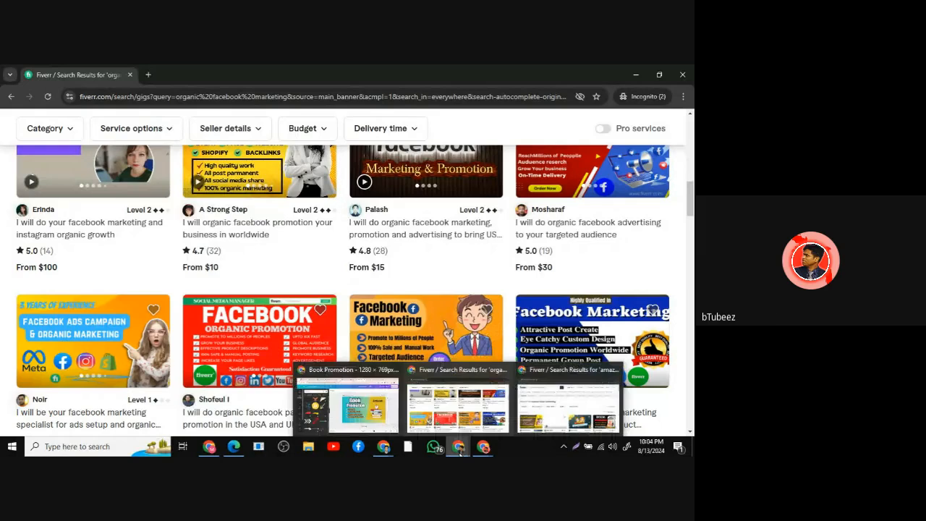
pyautogui.click(366, 418)
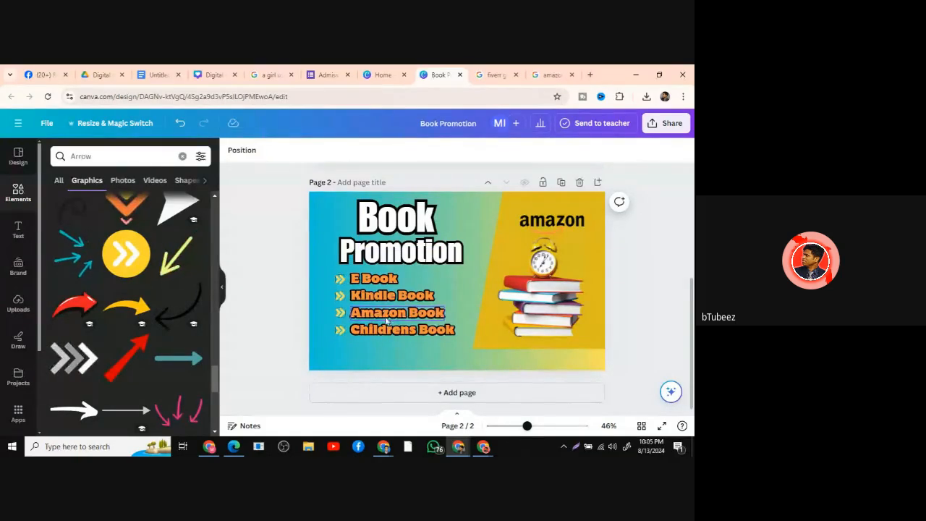
pyautogui.click(118, 155)
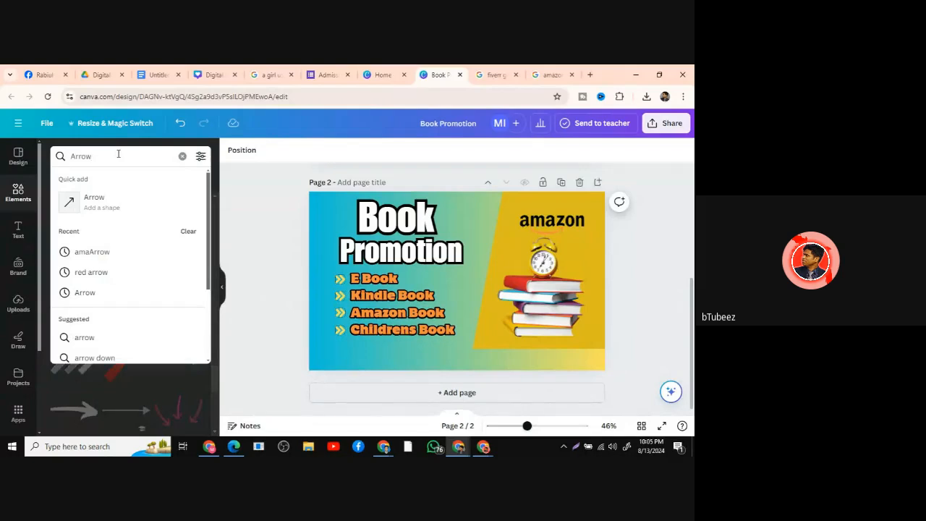
pyautogui.press('BackSpace')
pyautogui.press('BackSpace')
pyautogui.press('BackSpace')
pyautogui.press('BackSpace')
pyautogui.press('BackSpace')
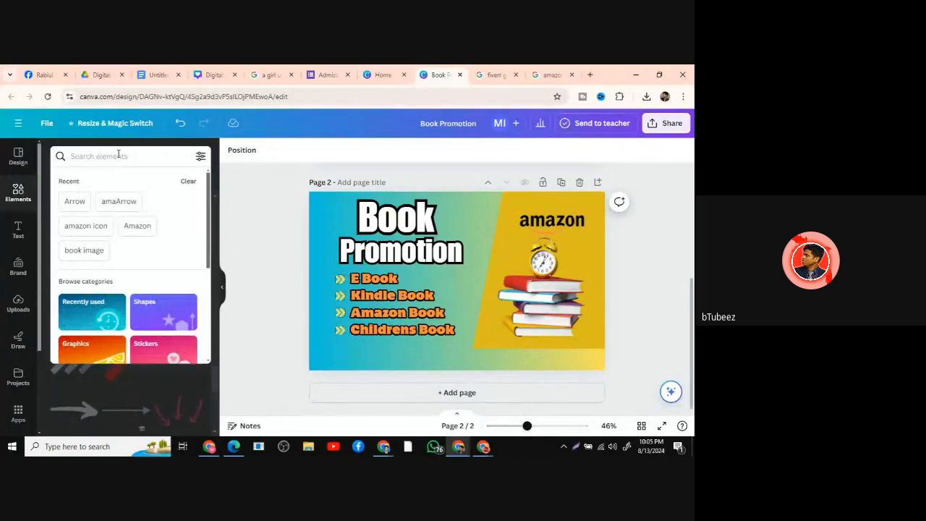
pyautogui.write('order')
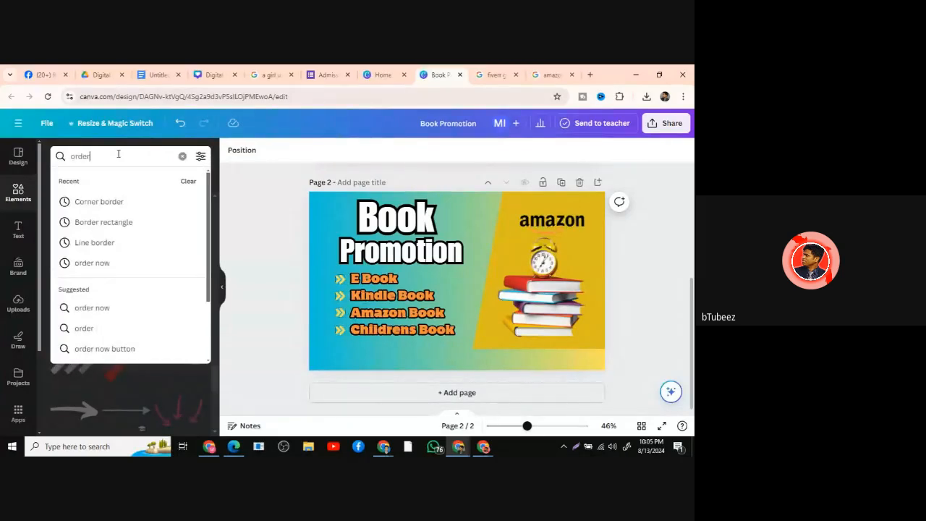
pyautogui.write(' no')
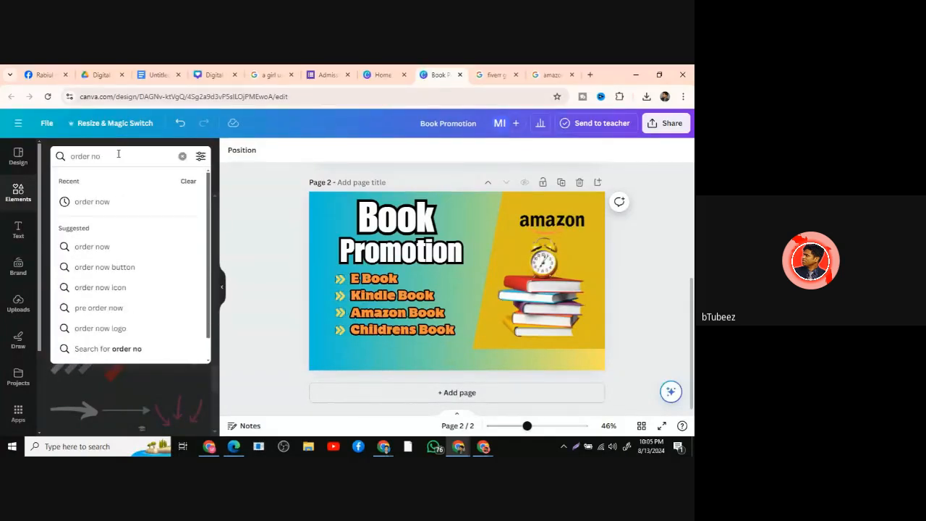
pyautogui.press('Return')
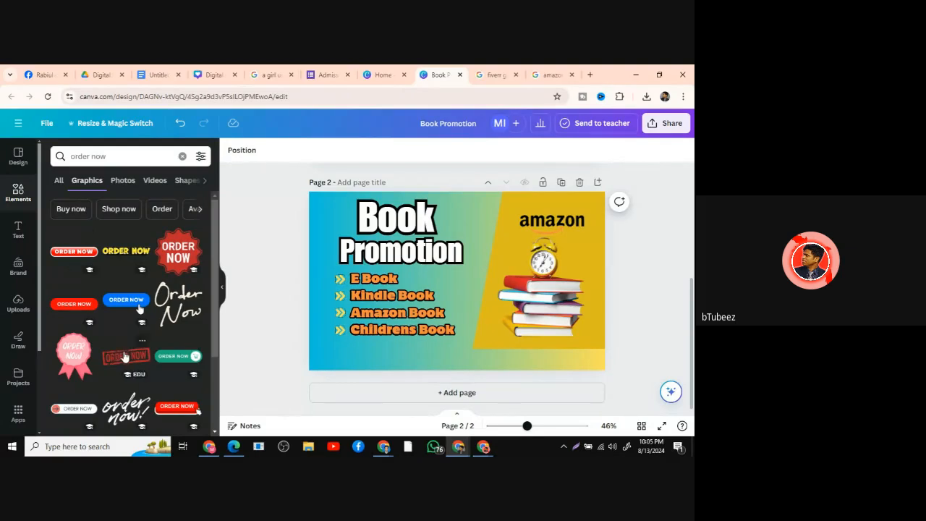
# Add the slanted red ORDER NOW graphic with white lettering to page 2 and place it beneath the Childrens Book line.
pyautogui.scroll(-4, 124, 356)
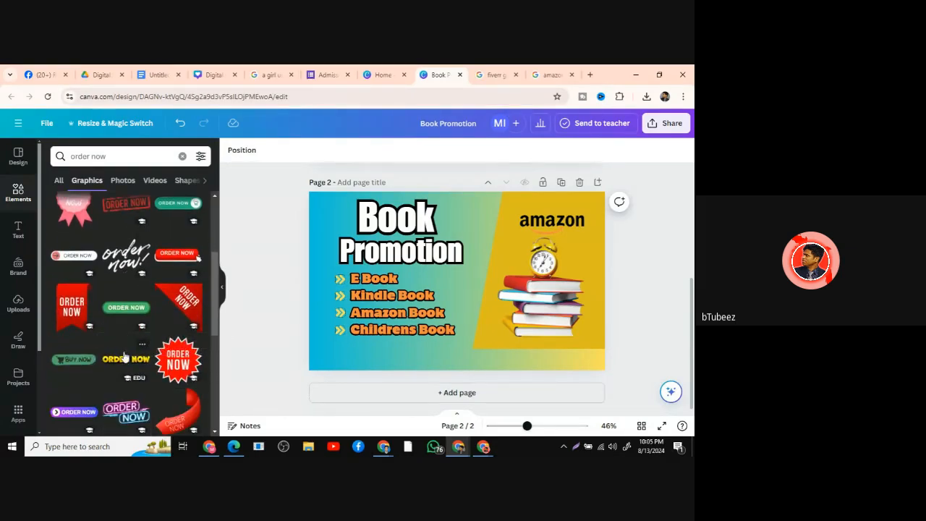
pyautogui.scroll(-1, 124, 356)
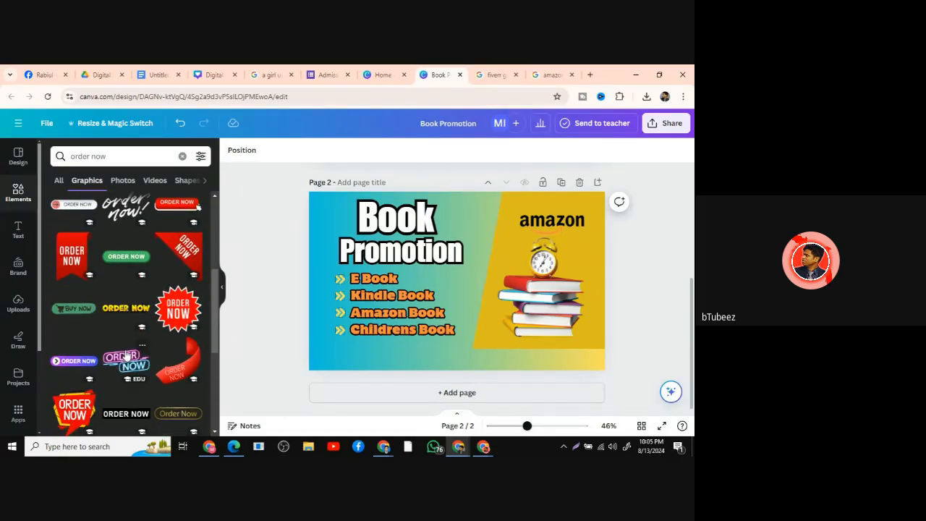
pyautogui.scroll(-3, 125, 356)
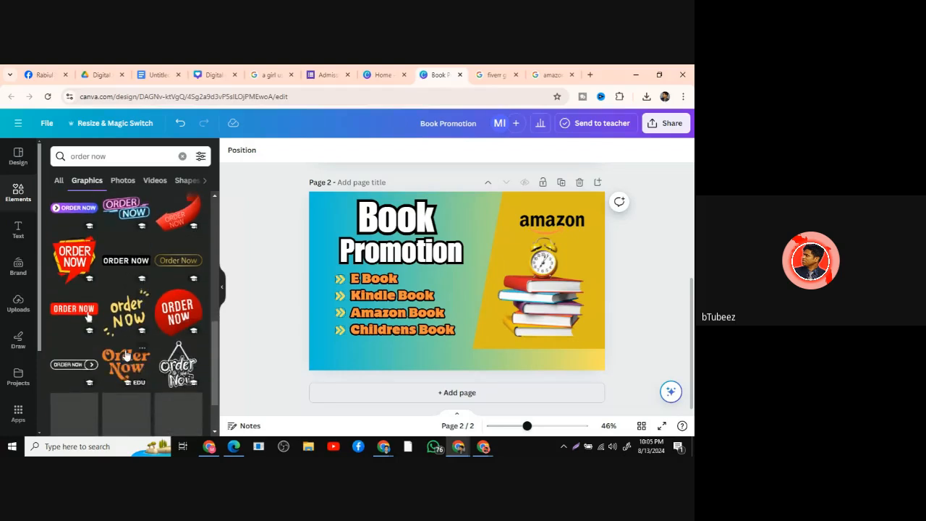
pyautogui.scroll(-1, 125, 355)
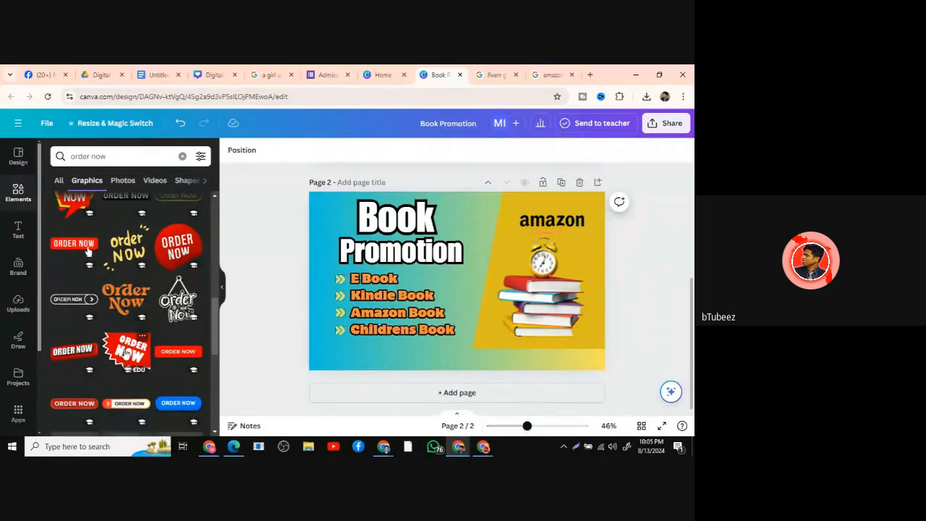
pyautogui.scroll(-2, 116, 296)
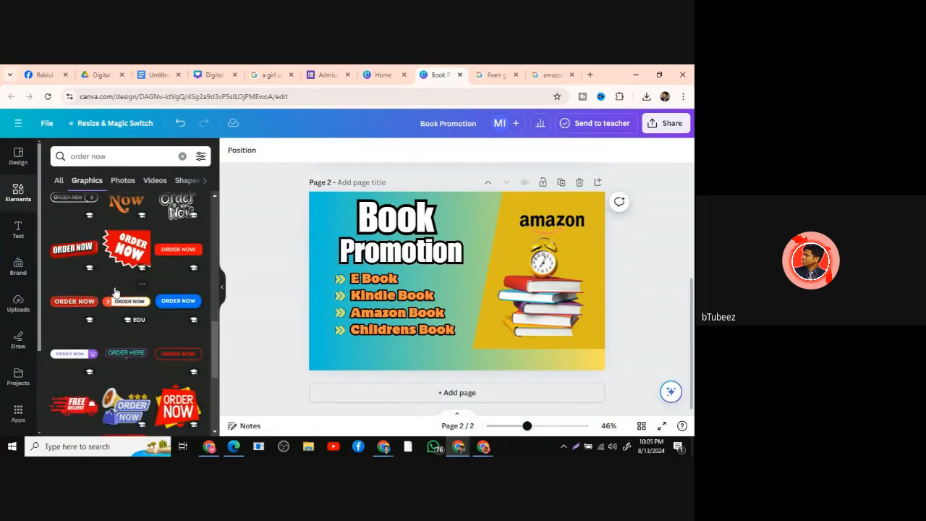
pyautogui.scroll(-3, 118, 291)
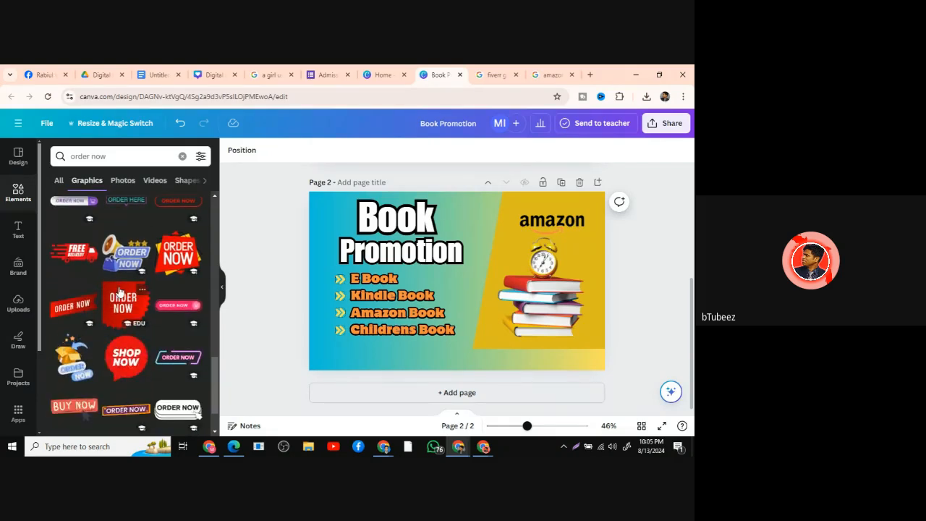
pyautogui.scroll(-1, 120, 291)
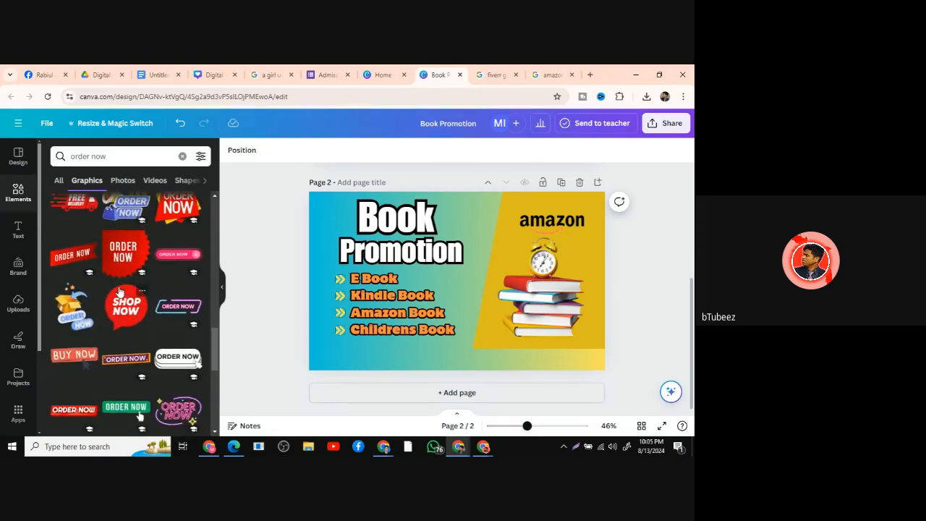
pyautogui.click(74, 409)
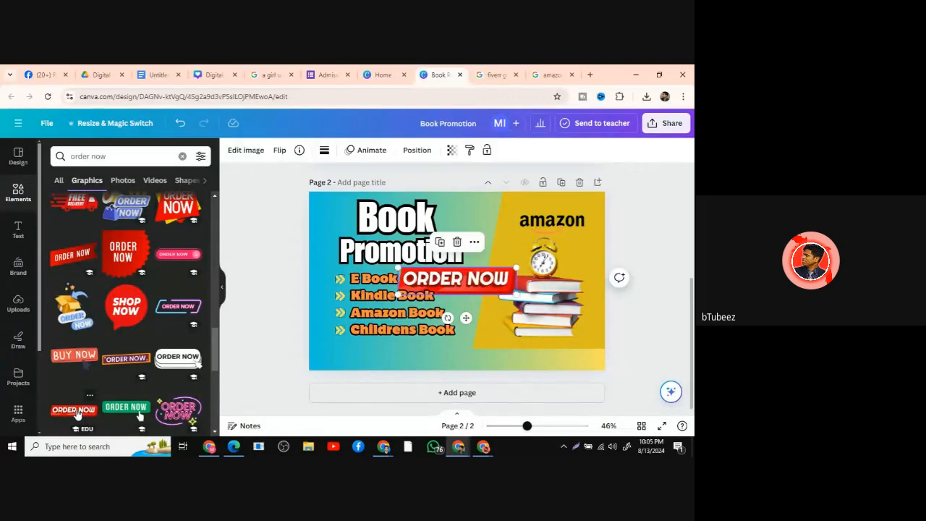
pyautogui.moveTo(467, 286); pyautogui.dragTo(411, 362)
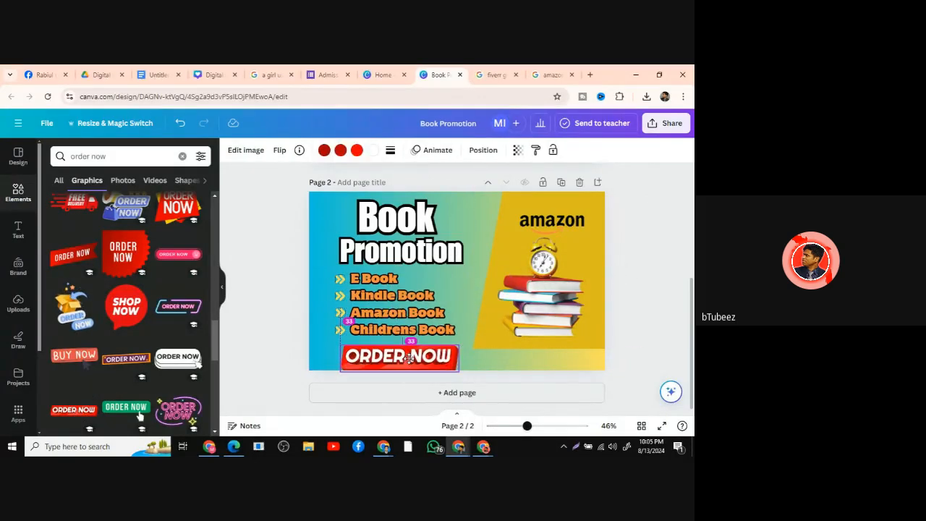
# Scale the ORDER NOW badge down to about a quarter of the page width and move it up just under Childrens Book.
pyautogui.moveTo(339, 373); pyautogui.dragTo(354, 367)
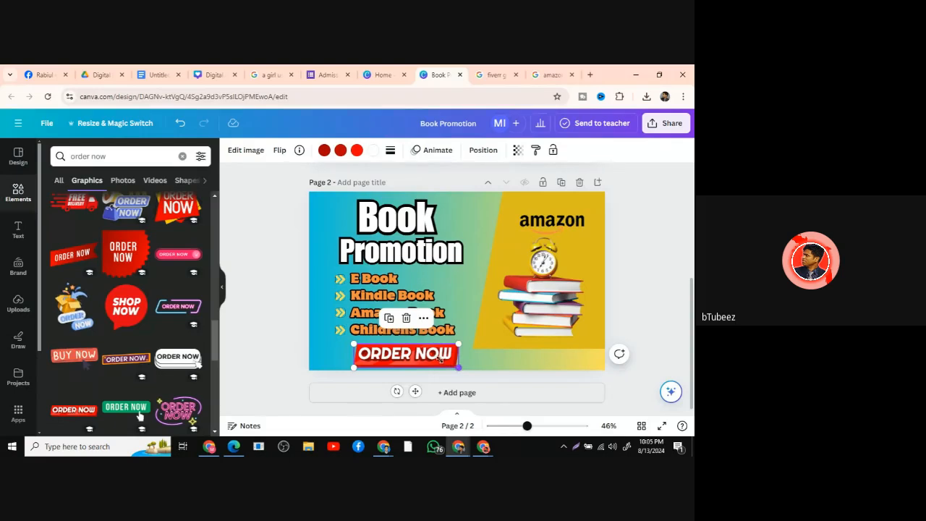
pyautogui.moveTo(458, 366); pyautogui.dragTo(437, 359)
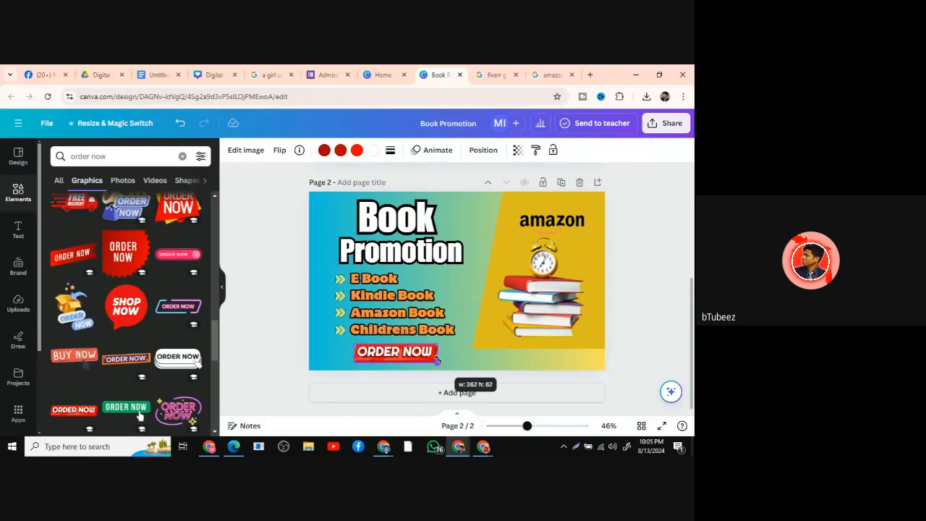
pyautogui.moveTo(437, 359); pyautogui.dragTo(435, 360)
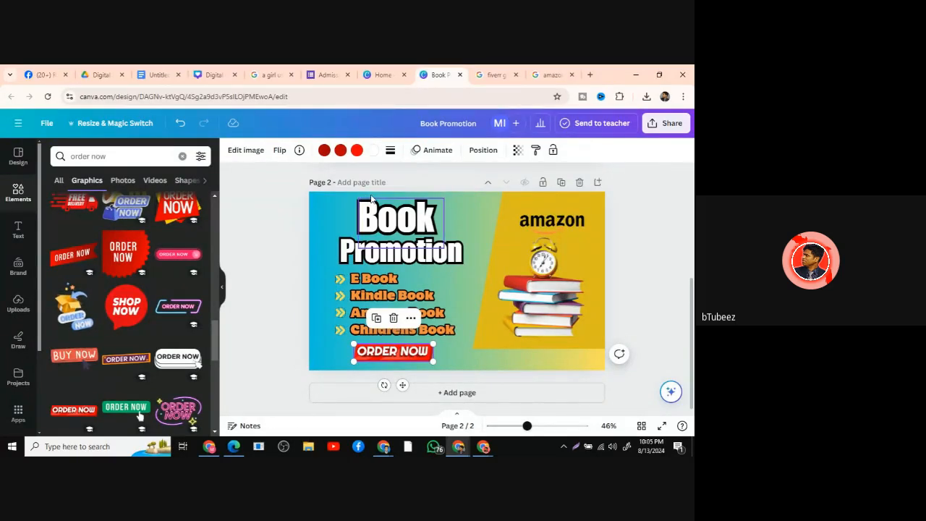
pyautogui.click(373, 199)
pyautogui.click(281, 208)
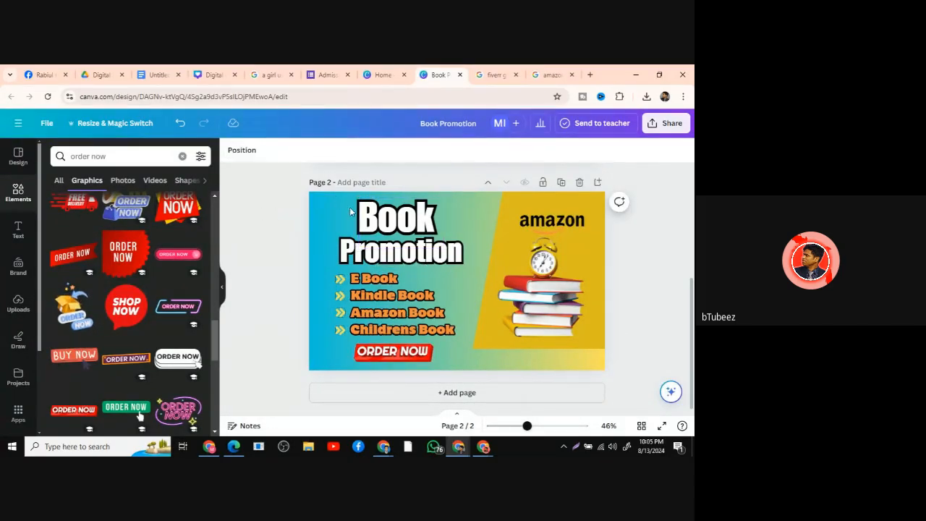
pyautogui.moveTo(420, 357); pyautogui.dragTo(410, 348)
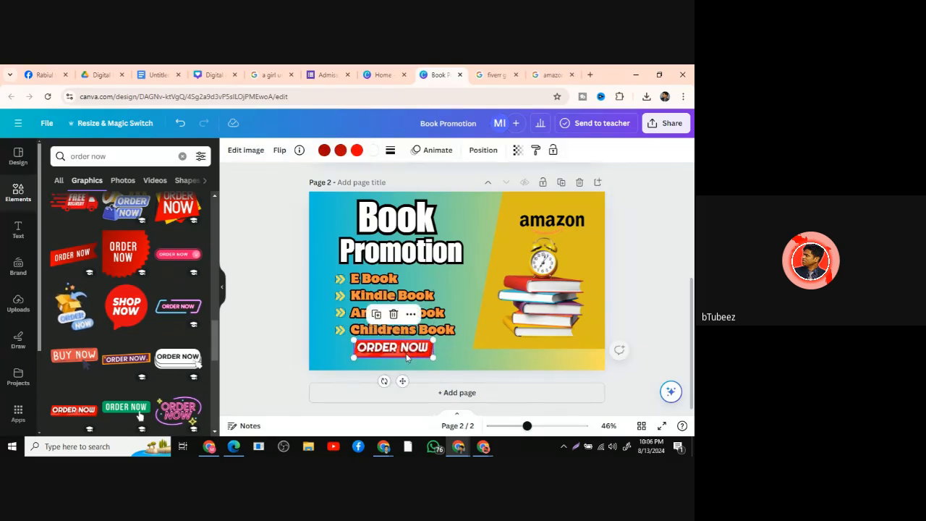
pyautogui.click(464, 363)
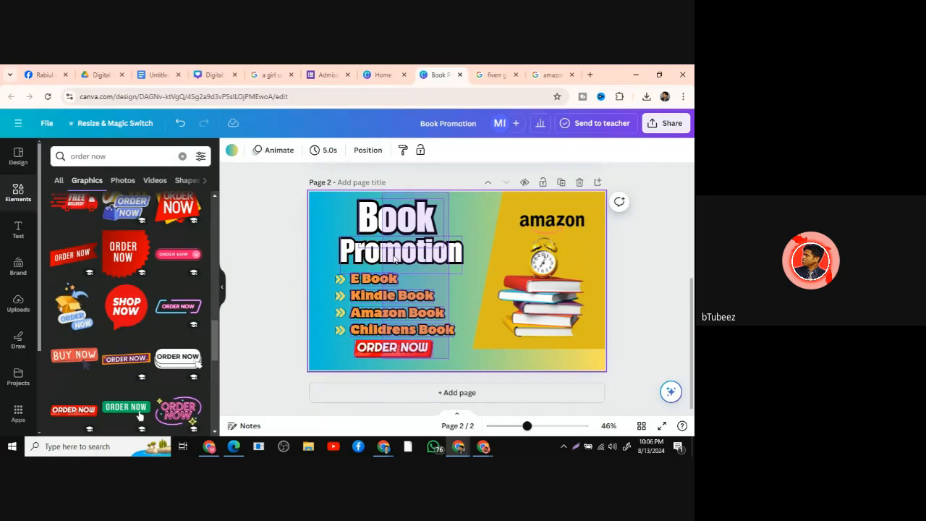
pyautogui.click(395, 260)
pyautogui.moveTo(461, 362); pyautogui.dragTo(455, 357)
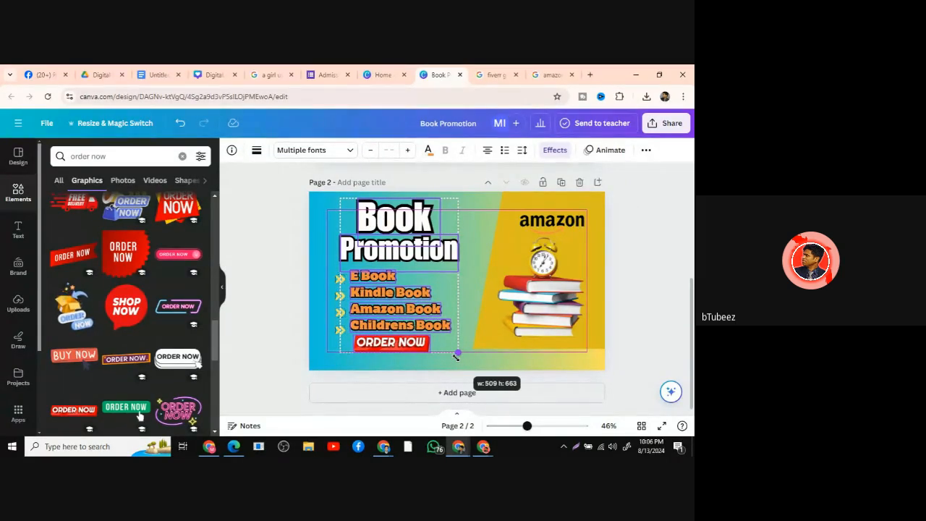
pyautogui.moveTo(457, 356); pyautogui.dragTo(457, 353)
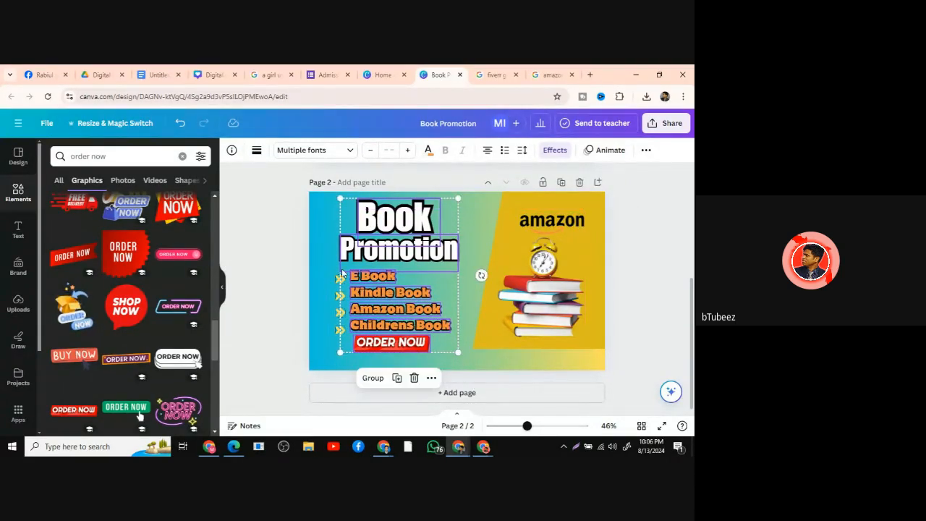
pyautogui.click(180, 123)
pyautogui.click(309, 300)
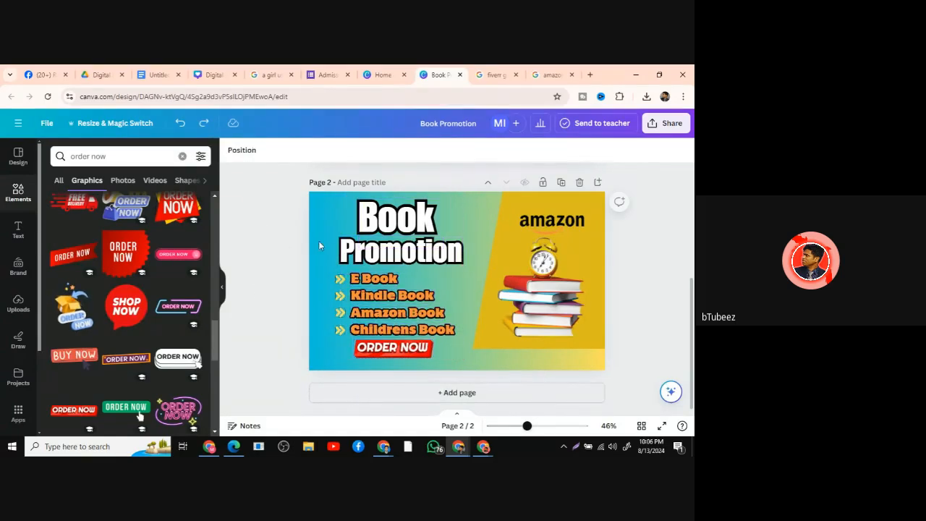
# Scale the title, service lines, chevrons and ORDER NOW badge on page 2 down together from both sides and shift them slightly down.
pyautogui.moveTo(324, 203); pyautogui.dragTo(457, 353)
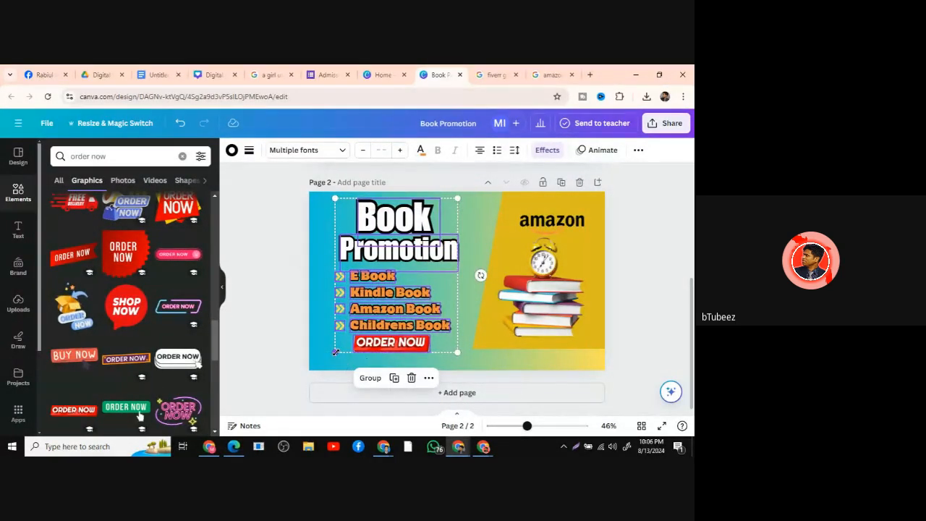
pyautogui.moveTo(335, 353); pyautogui.dragTo(350, 350)
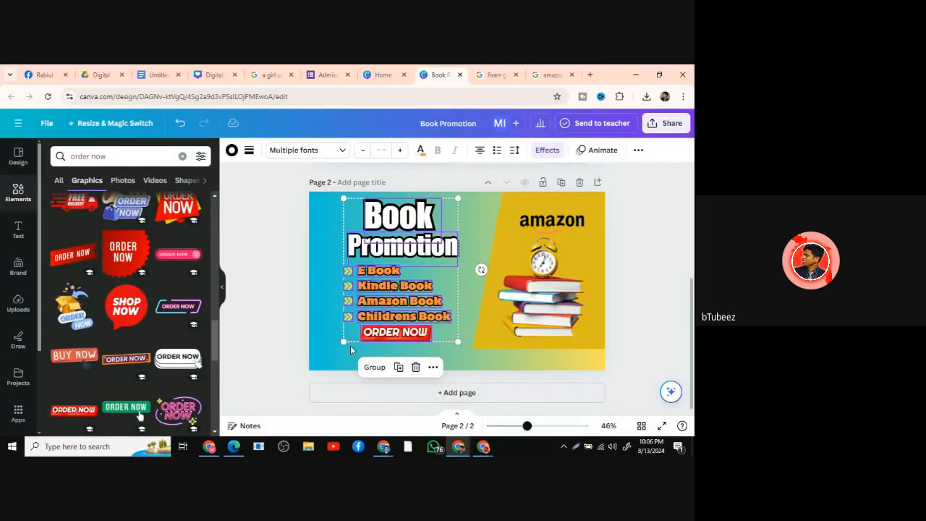
pyautogui.click(350, 345)
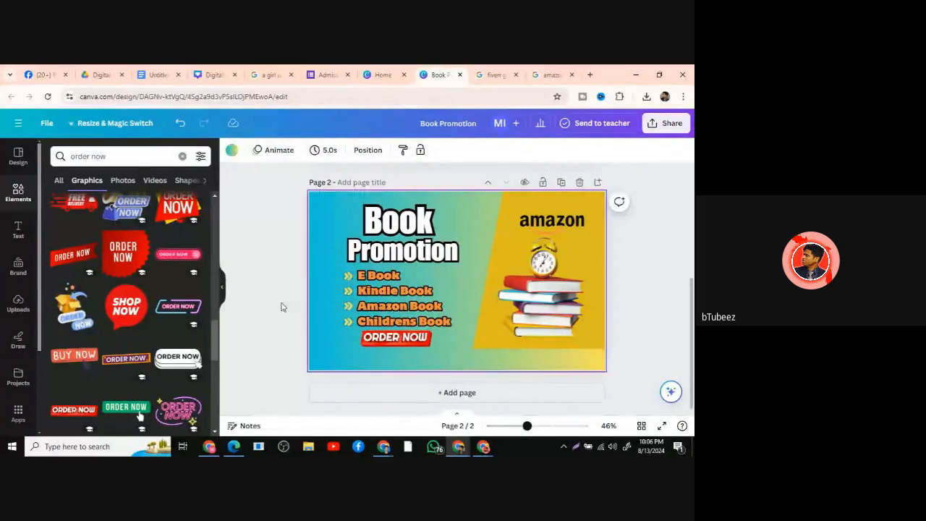
pyautogui.click(280, 261)
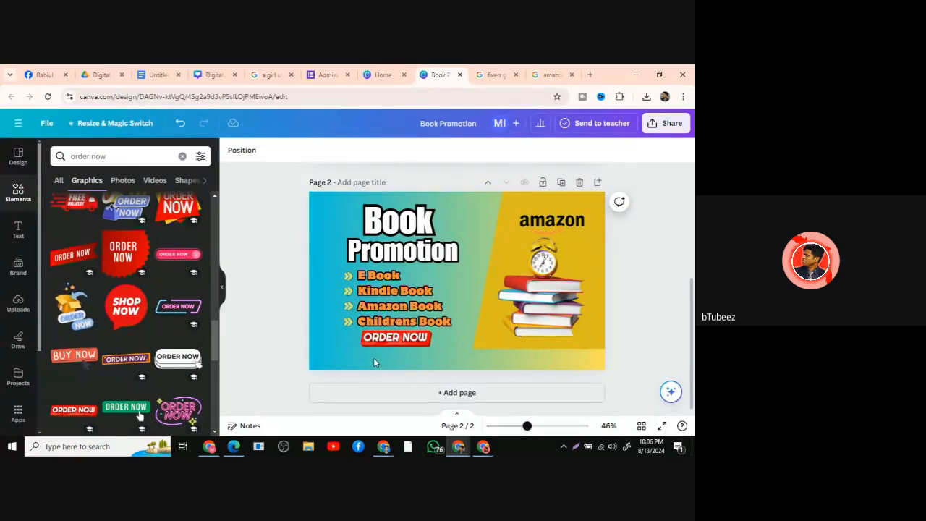
# Enlarge the combined title, service list and badge slightly, and move the yellow panel behind the books a little left and up.
pyautogui.moveTo(342, 349); pyautogui.dragTo(460, 199)
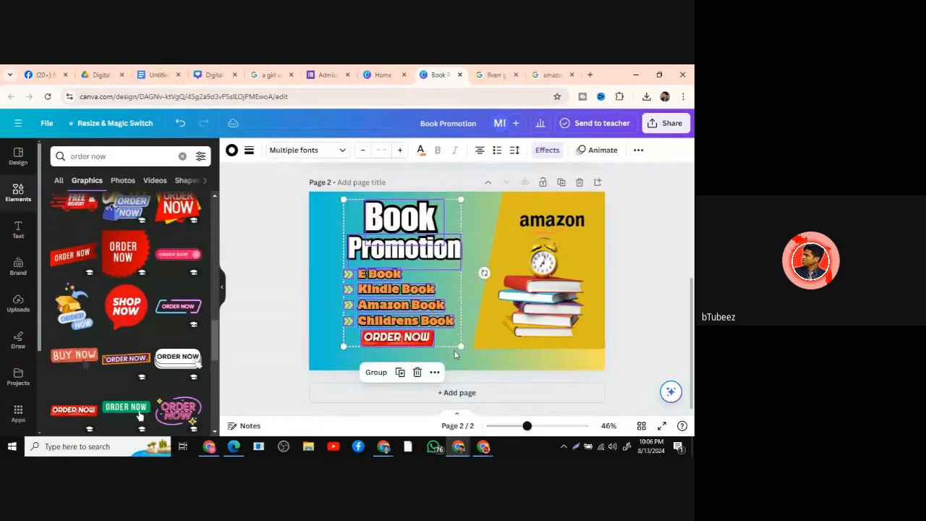
pyautogui.moveTo(461, 346); pyautogui.dragTo(467, 354)
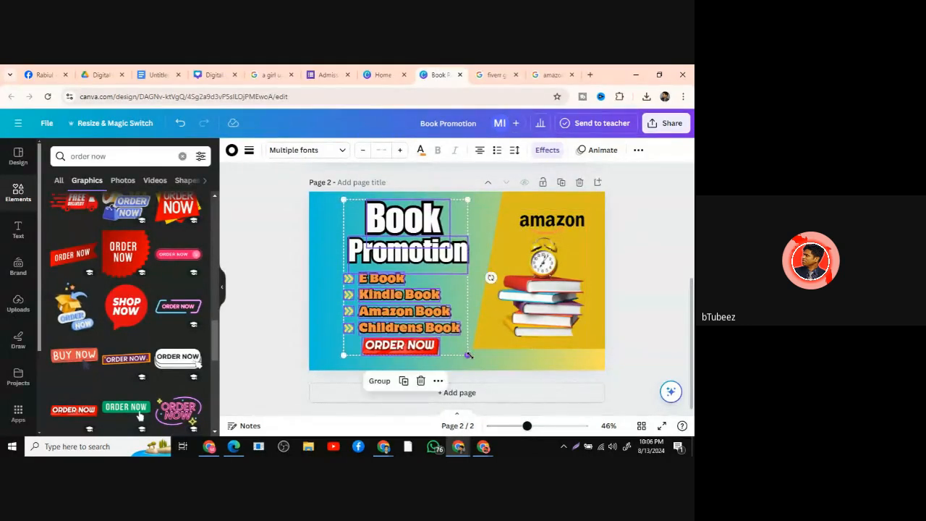
pyautogui.click(619, 291)
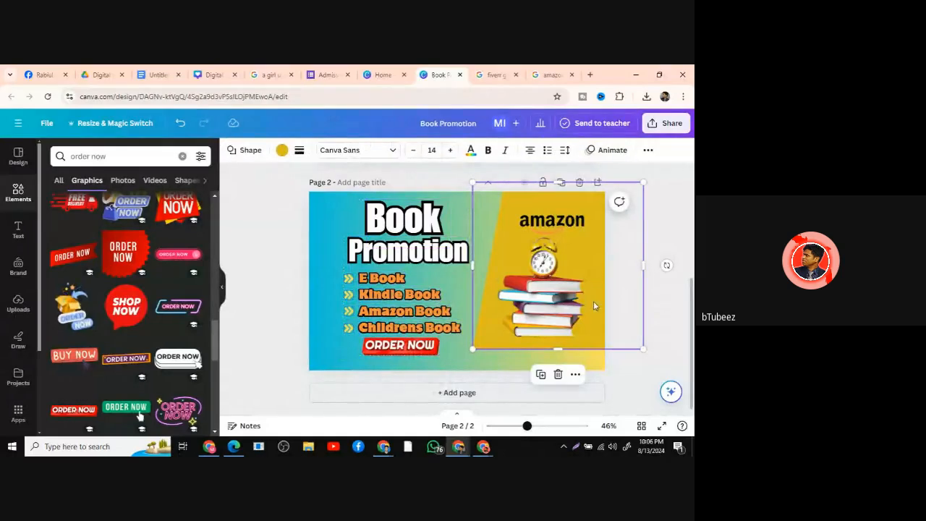
pyautogui.moveTo(595, 329)
pyautogui.mouseDown()
pyautogui.moveTo(589, 346)
pyautogui.moveTo(590, 326)
pyautogui.mouseUp()
# Enlarge the ORDER NOW badge slightly on both sides and shift the yellow panel behind the books a little down.
pyautogui.click(414, 346)
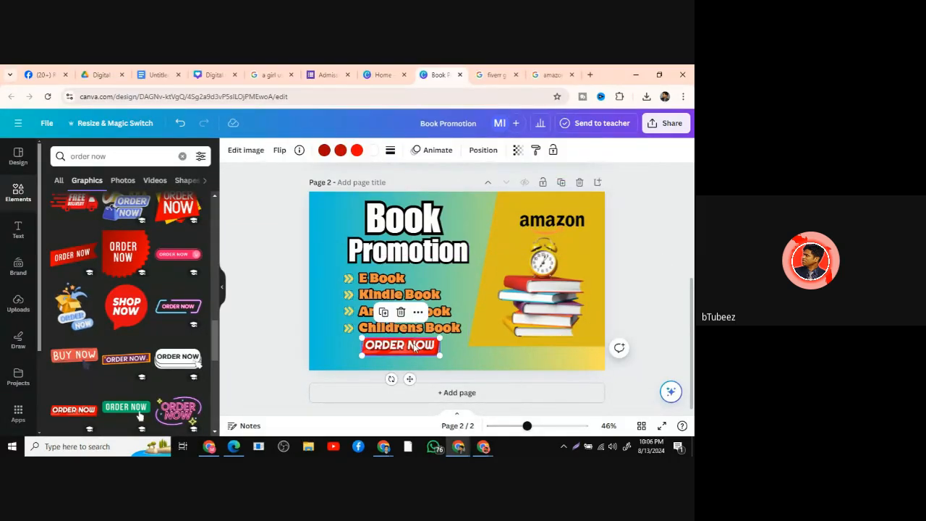
pyautogui.moveTo(363, 356); pyautogui.dragTo(357, 358)
pyautogui.moveTo(439, 356); pyautogui.dragTo(443, 358)
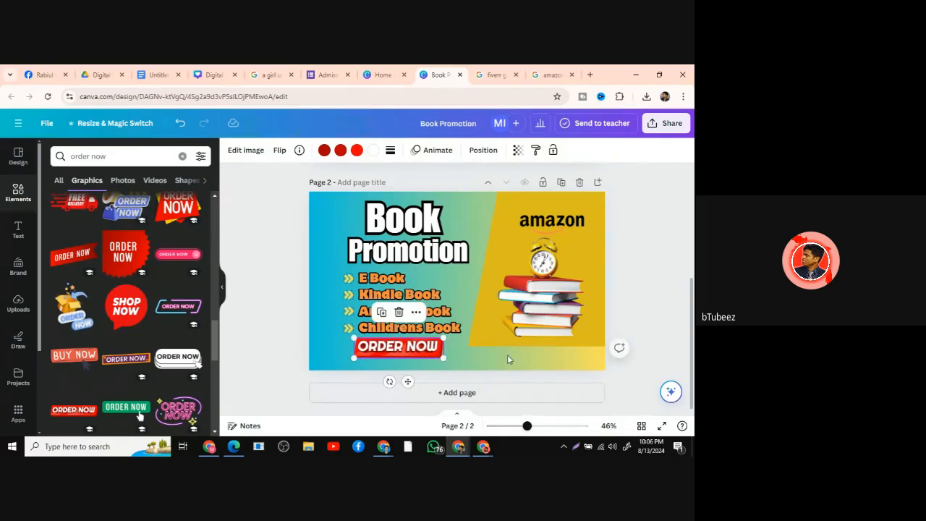
pyautogui.click(597, 329)
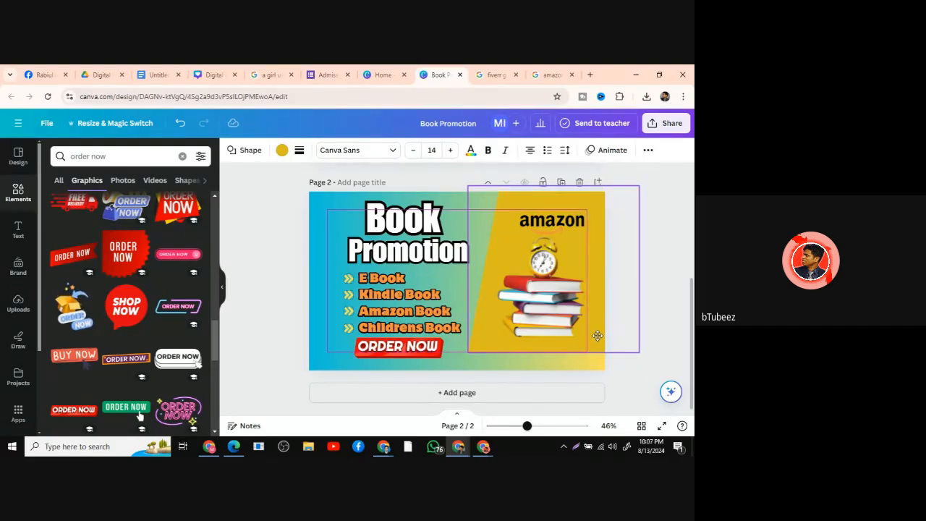
# Move the book stack image slightly down within the yellow panel and nudge the amazon logo a little left and down above it.
pyautogui.click(561, 299)
pyautogui.moveTo(560, 297); pyautogui.dragTo(561, 296)
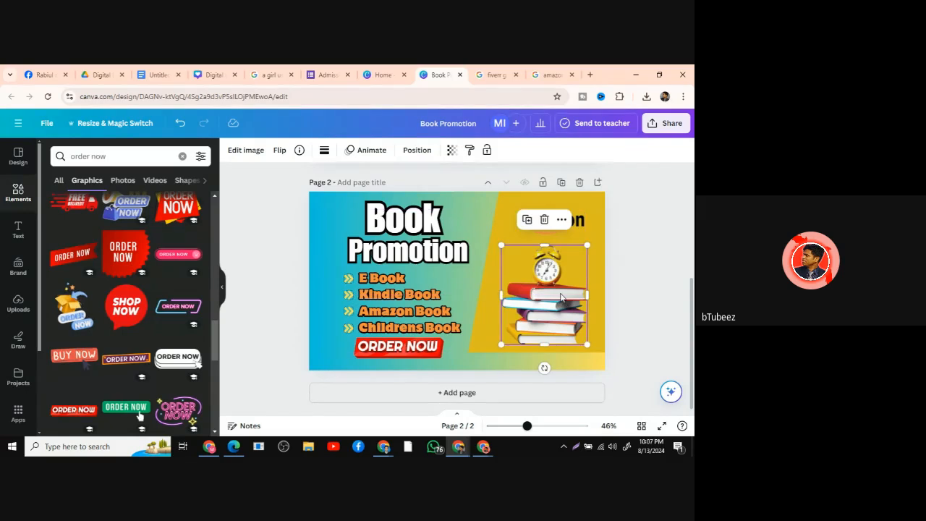
pyautogui.moveTo(576, 220); pyautogui.dragTo(570, 223)
# Enlarge the book stack image slightly and shift it a little left so it sits beneath the amazon logo.
pyautogui.click(549, 319)
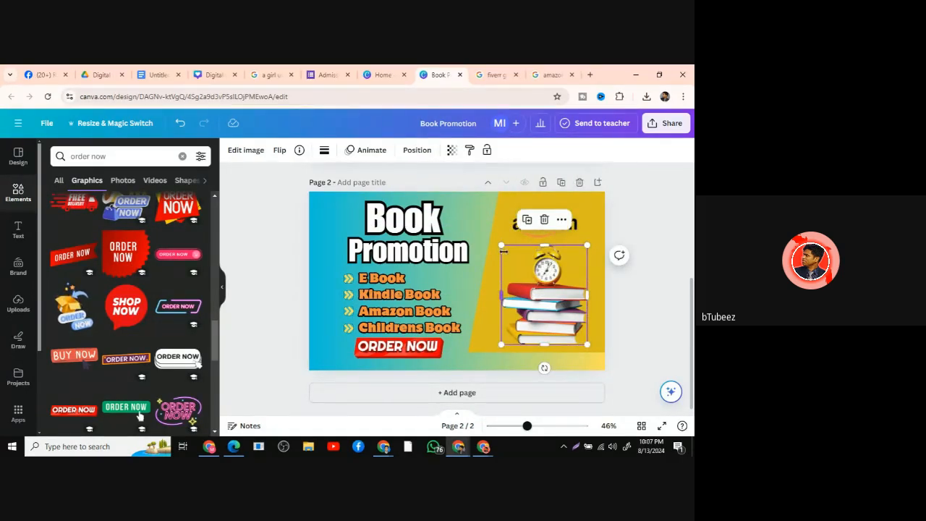
pyautogui.moveTo(501, 246); pyautogui.dragTo(497, 243)
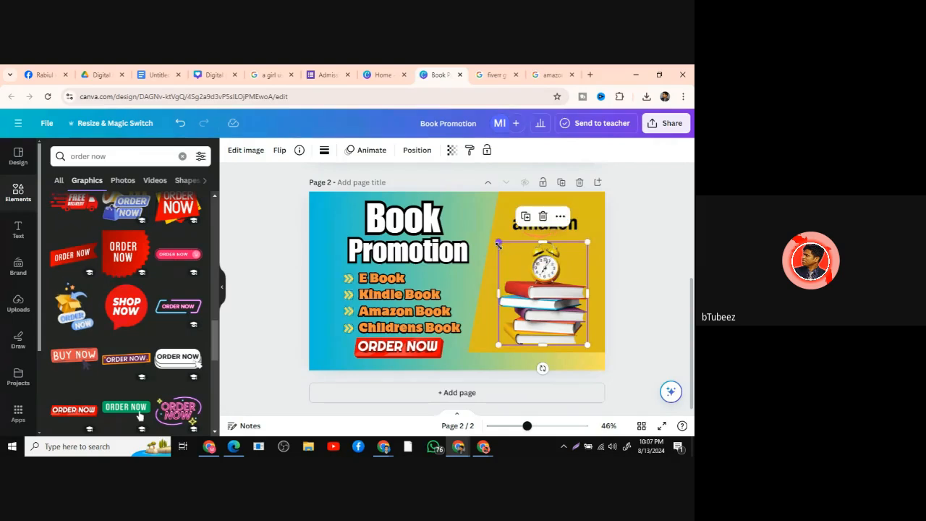
pyautogui.moveTo(545, 321); pyautogui.dragTo(537, 317)
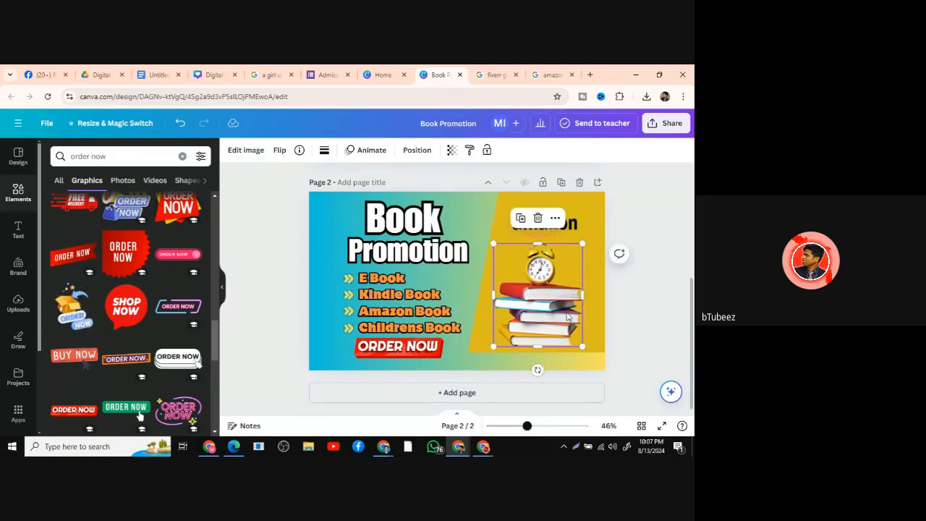
pyautogui.click(637, 313)
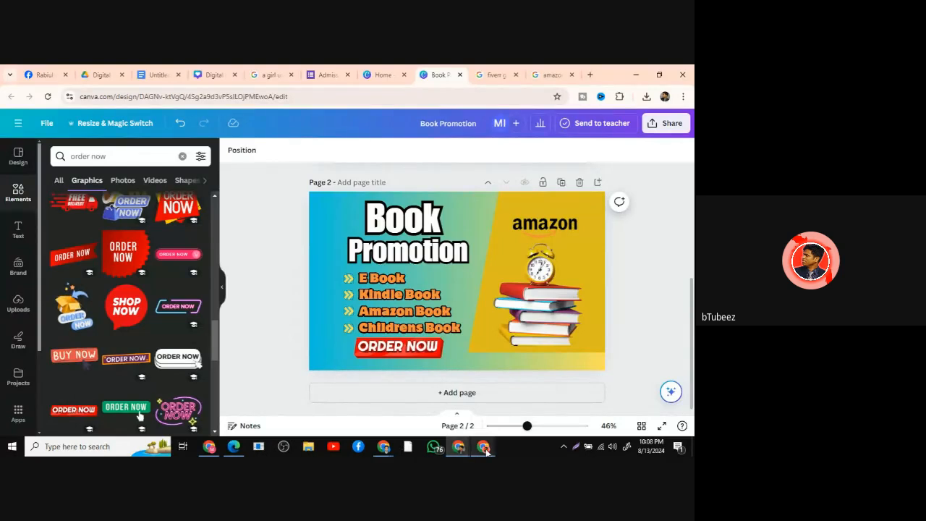
# Switch to the Google Meet call window and open the meeting's activities.
pyautogui.moveTo(483, 449)
pyautogui.click(445, 421)
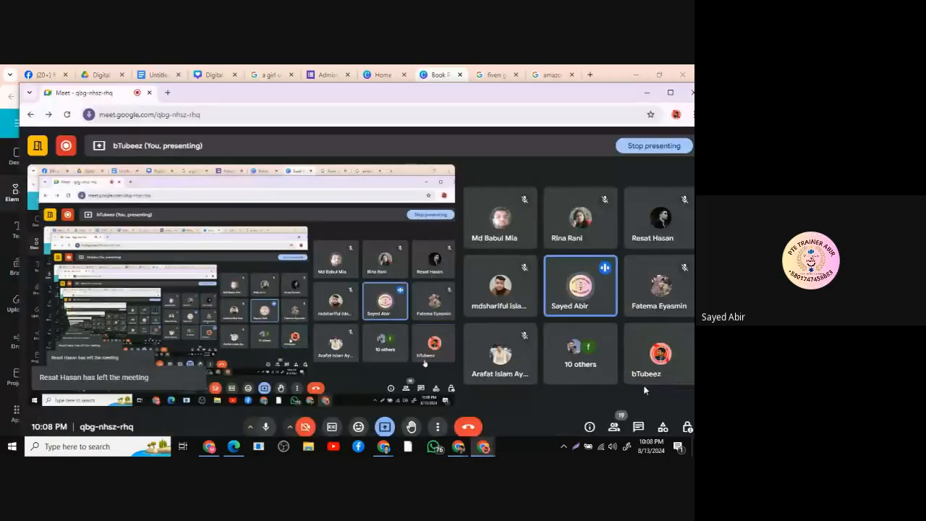
pyautogui.click(662, 428)
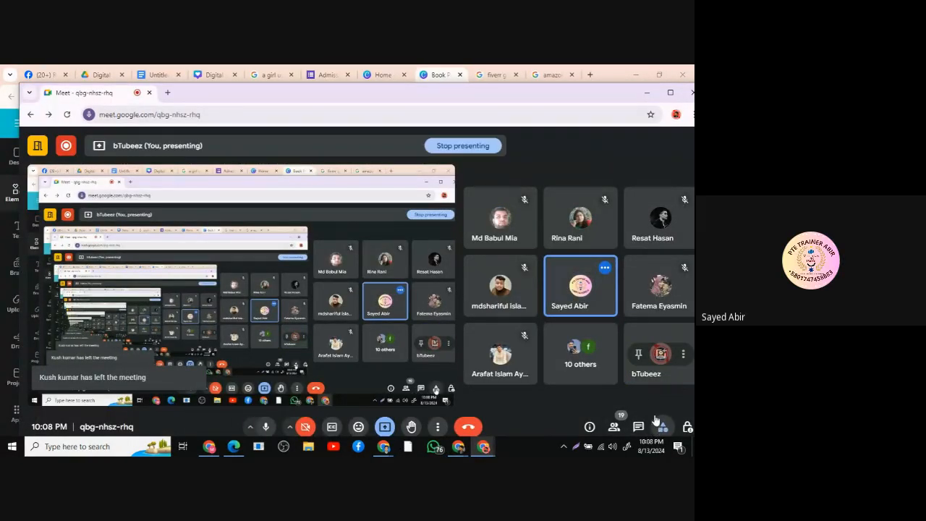